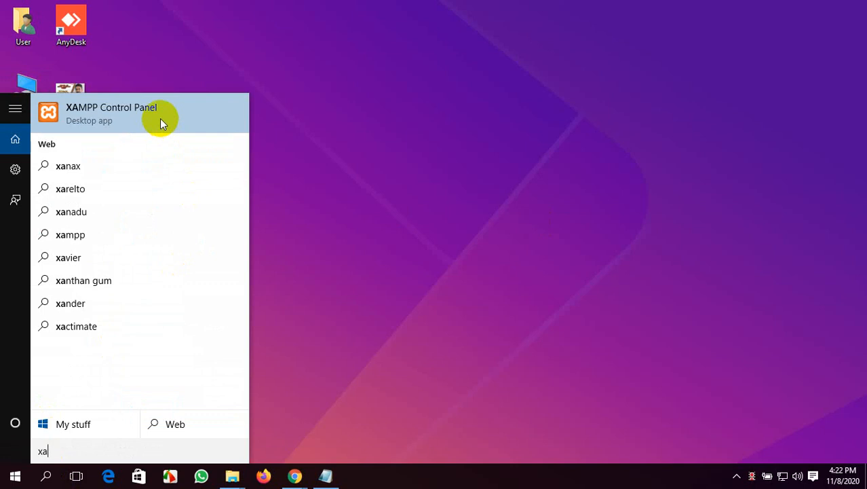
Step: Close the XAMPP search results, then open File Explorer and minimise it
{"action": "left_click", "coordinate": [314, 166]}
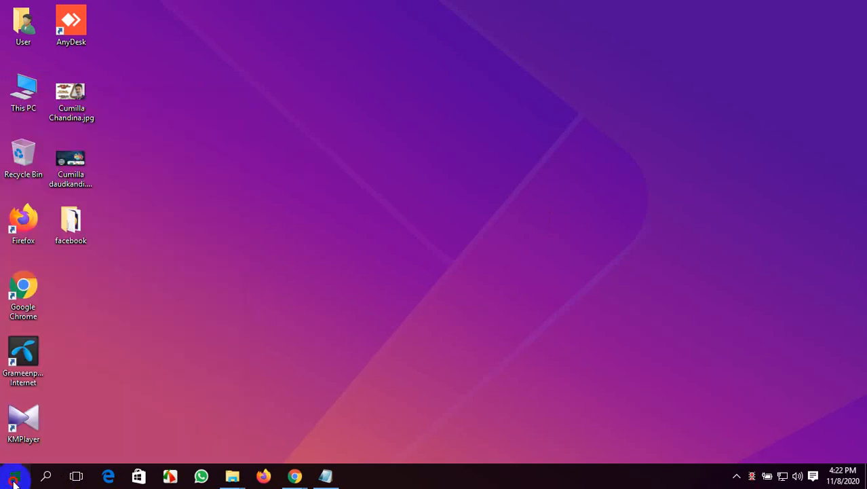
{"action": "left_click", "coordinate": [15, 476]}
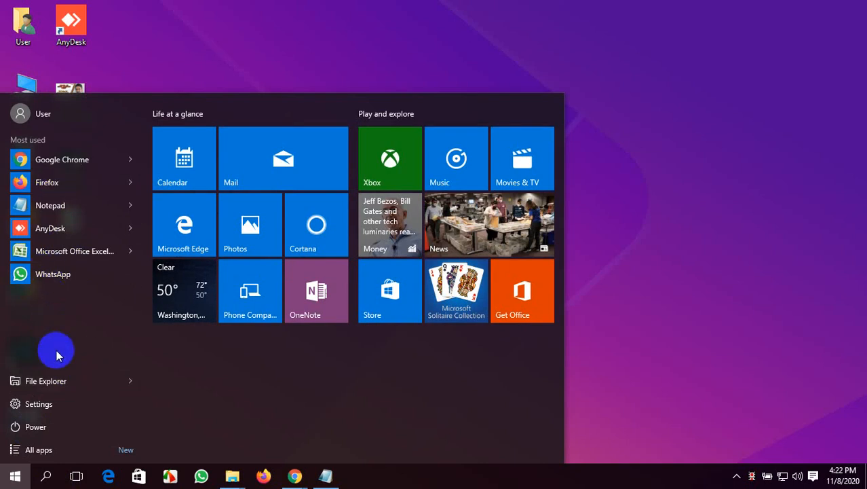
{"action": "left_click", "coordinate": [77, 381]}
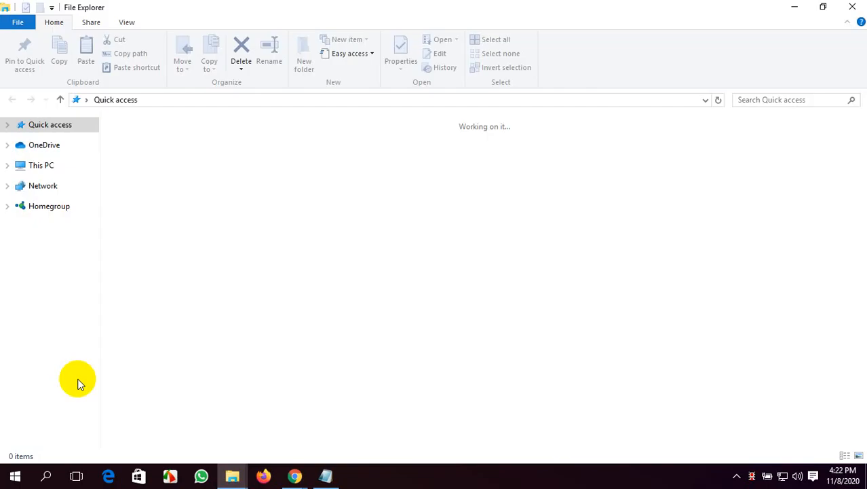
{"action": "left_click", "coordinate": [798, 8]}
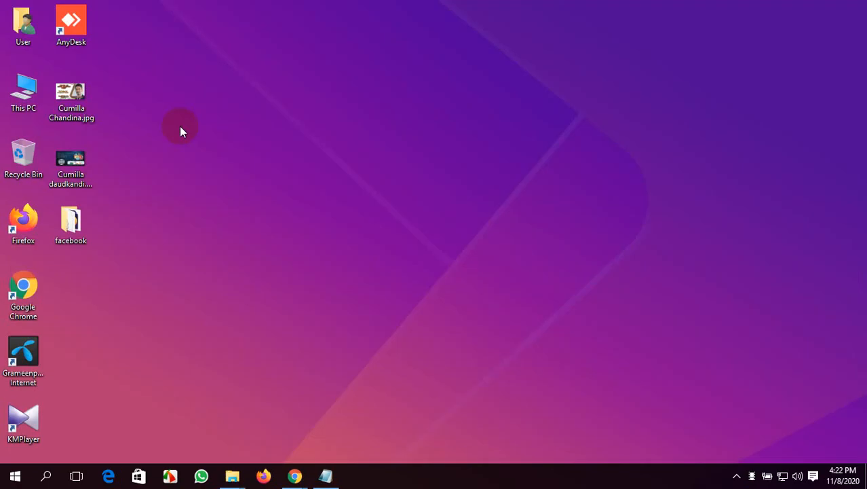
Step: Pin XAMPP Control Panel to the taskbar from the XAMPP folder in All apps, beside the Store icon
{"action": "left_click", "coordinate": [16, 477]}
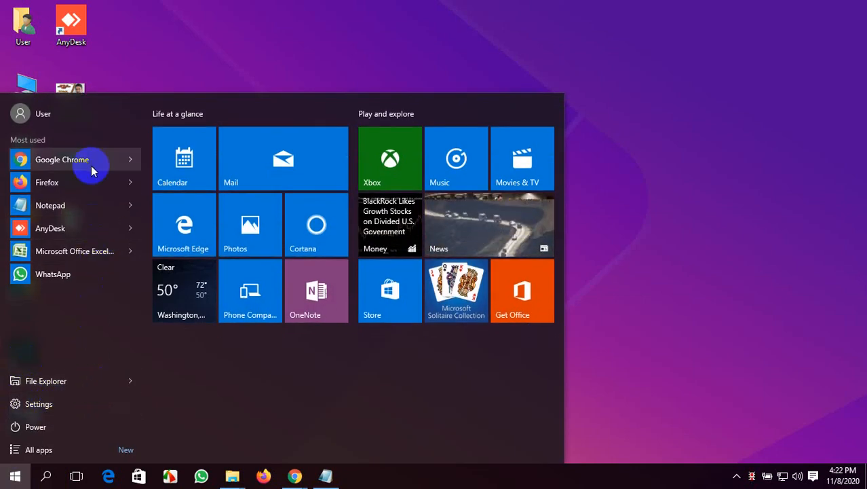
{"action": "left_click", "coordinate": [34, 449]}
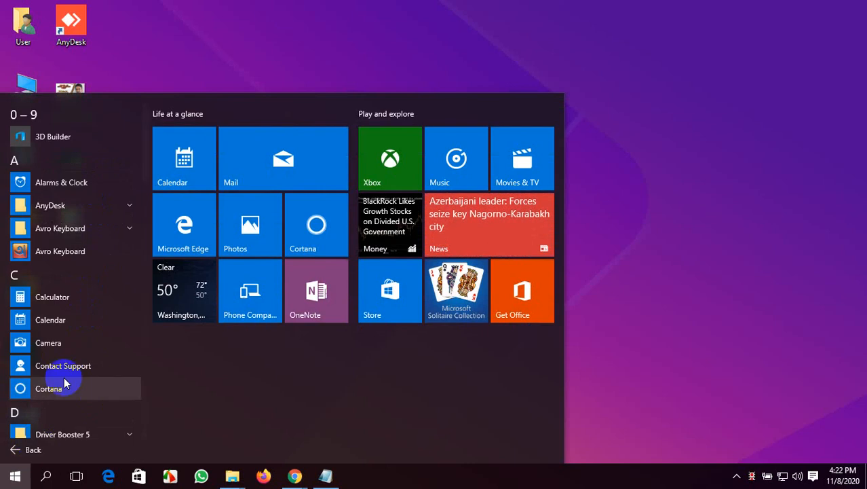
{"action": "scroll", "coordinate": [65, 360], "scroll_direction": "down", "scroll_amount": 5}
{"action": "scroll", "coordinate": [65, 349], "scroll_direction": "down", "scroll_amount": 4}
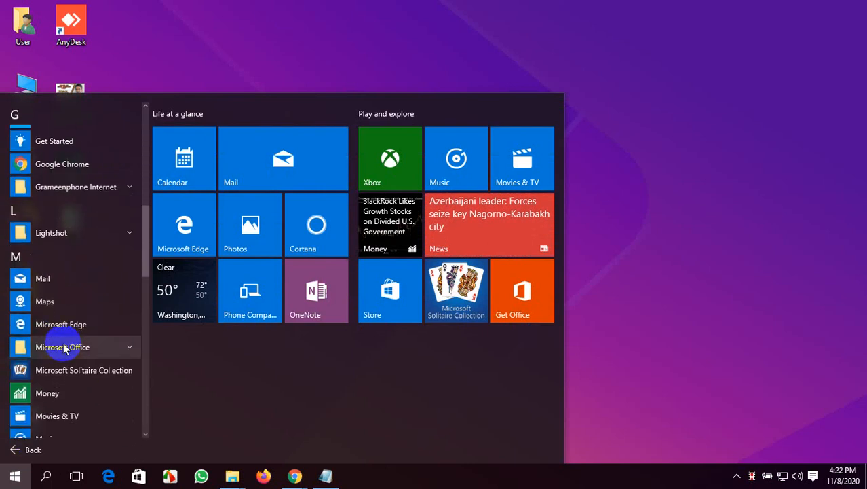
{"action": "scroll", "coordinate": [65, 348], "scroll_direction": "down", "scroll_amount": 10}
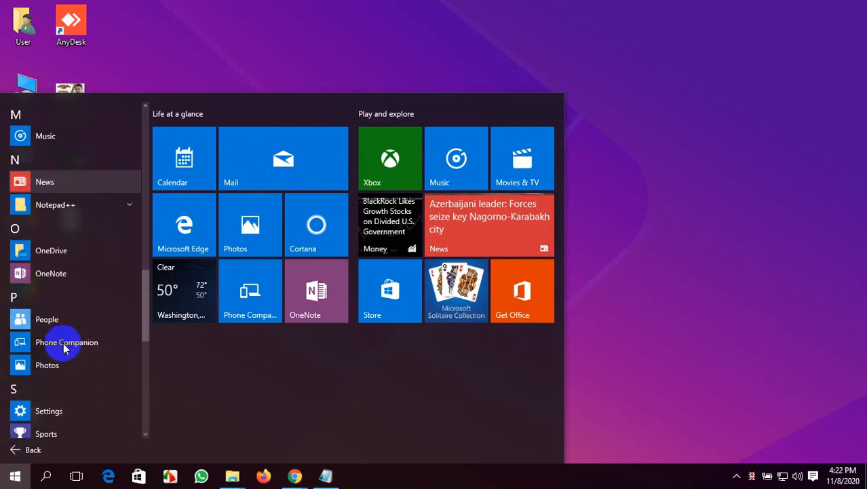
{"action": "scroll", "coordinate": [65, 349], "scroll_direction": "down", "scroll_amount": 1}
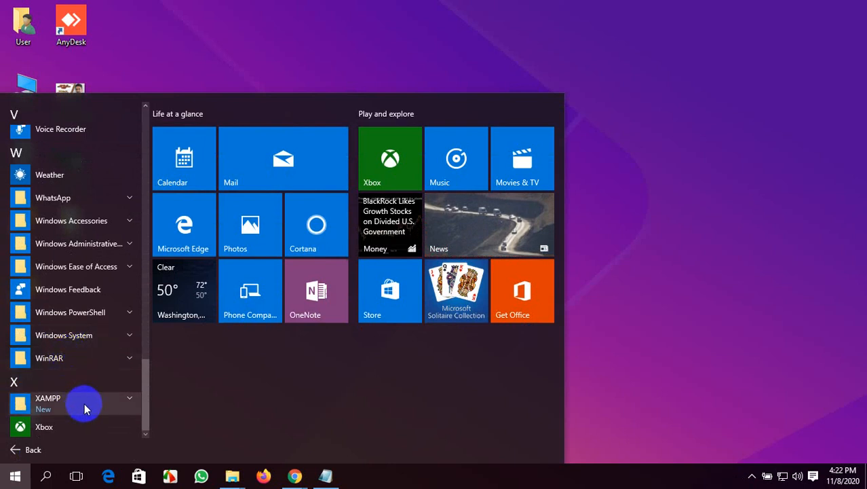
{"action": "left_click", "coordinate": [120, 402]}
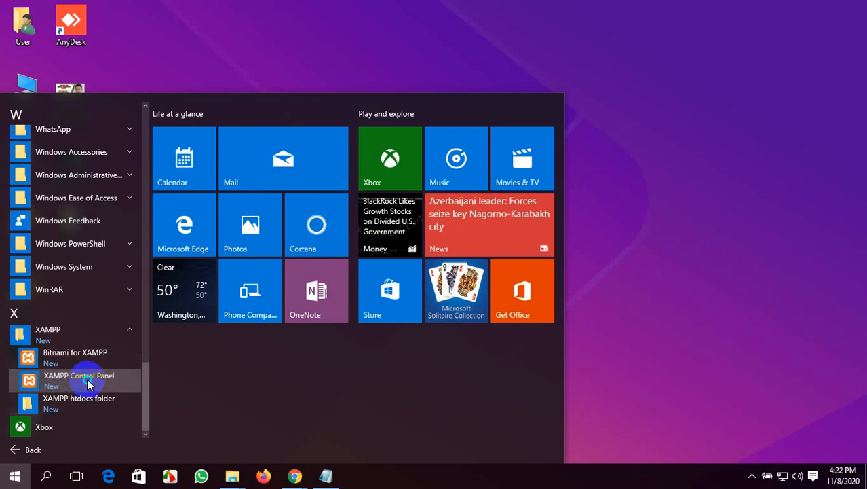
{"action": "right_click", "coordinate": [87, 381]}
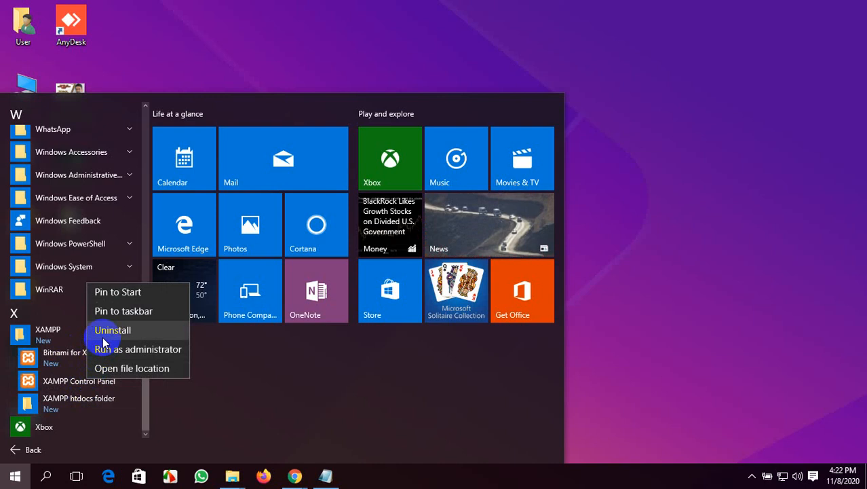
{"action": "left_click", "coordinate": [120, 311]}
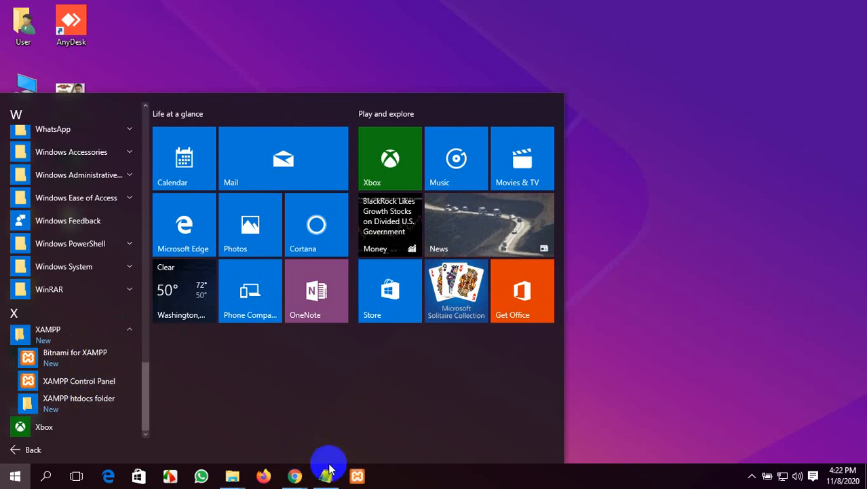
{"action": "left_click_drag", "start_coordinate": [357, 475], "coordinate": [168, 478]}
Step: Close the Start menu and refresh the desktop three times
{"action": "left_click", "coordinate": [541, 341]}
{"action": "right_click", "coordinate": [521, 114]}
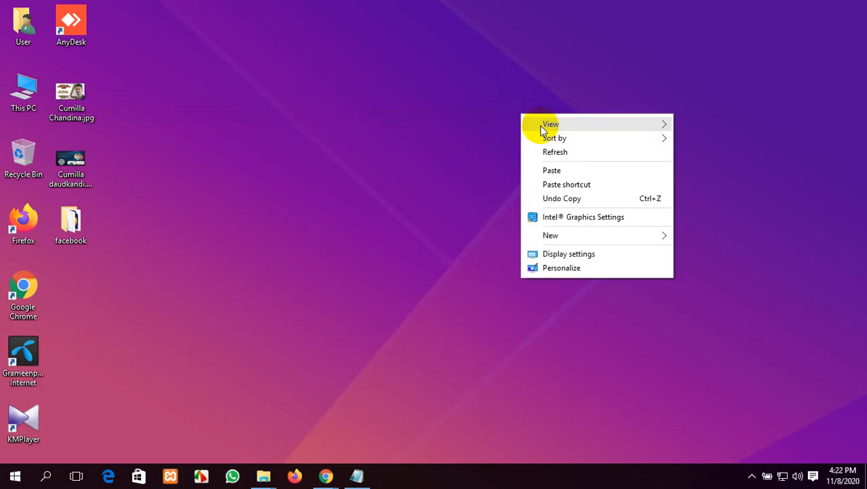
{"action": "left_click", "coordinate": [554, 154]}
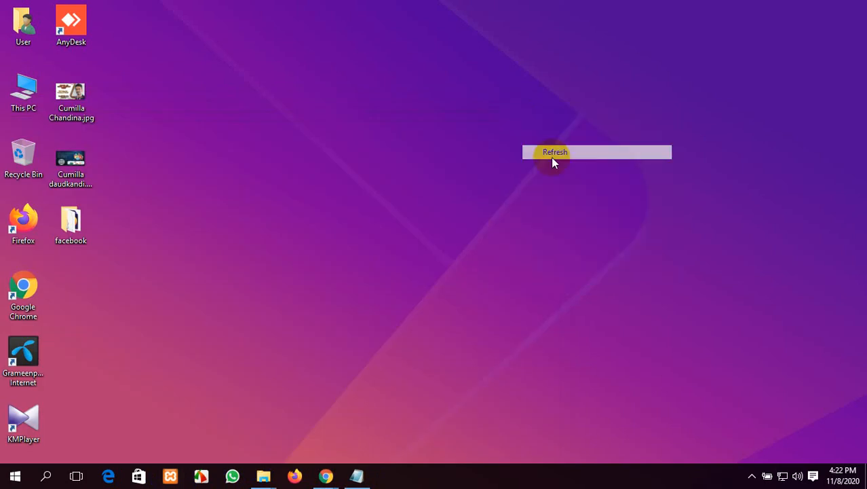
{"action": "right_click", "coordinate": [210, 120]}
{"action": "left_click", "coordinate": [277, 156]}
{"action": "right_click", "coordinate": [235, 115]}
{"action": "left_click", "coordinate": [265, 154]}
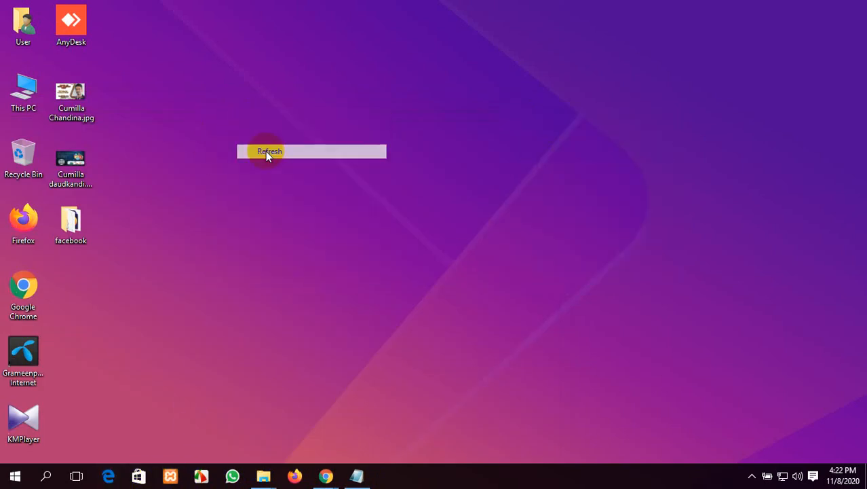
Step: Glance at the hidden notification-area icons, then refresh the desktop three more times
{"action": "left_click", "coordinate": [751, 475]}
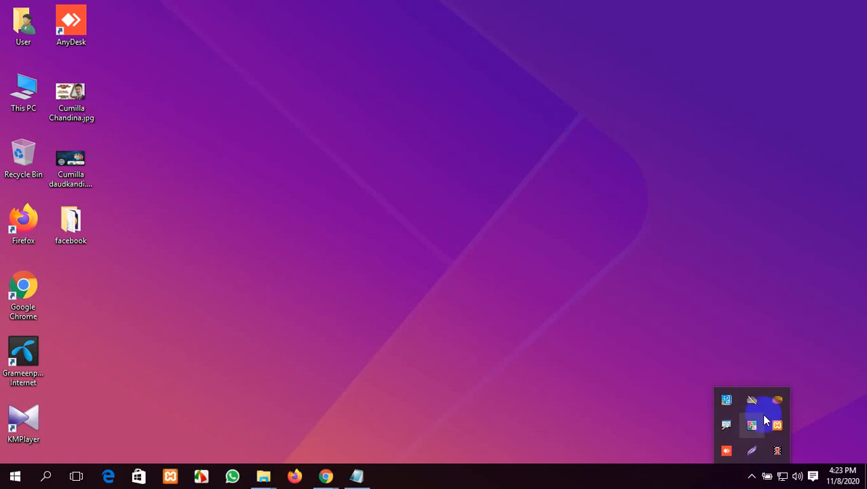
{"action": "left_click", "coordinate": [315, 174]}
{"action": "right_click", "coordinate": [271, 107]}
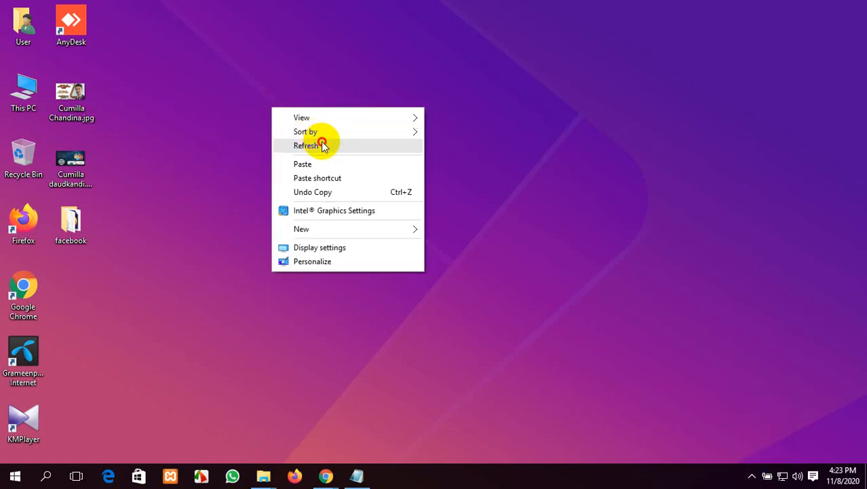
{"action": "left_click", "coordinate": [318, 145]}
{"action": "right_click", "coordinate": [274, 119]}
{"action": "left_click", "coordinate": [302, 154]}
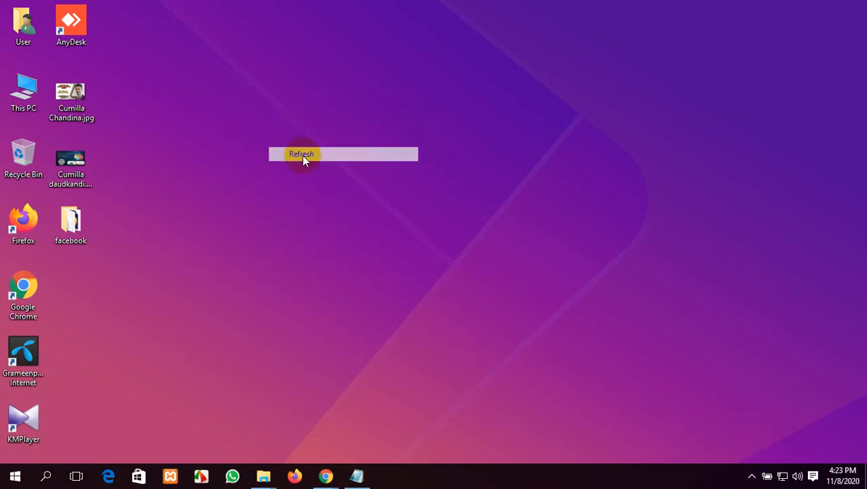
{"action": "right_click", "coordinate": [239, 82]}
{"action": "left_click", "coordinate": [272, 120]}
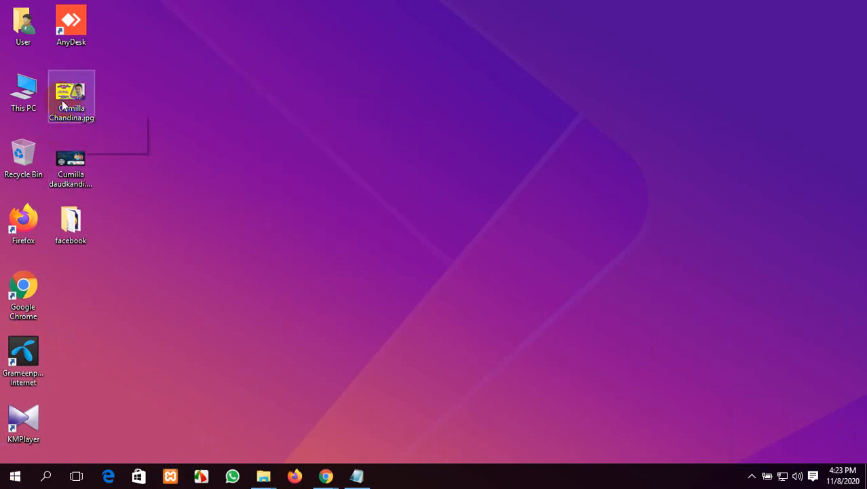
Step: Go from This PC into Local Disk (C:) and browse the xampp folder's contents
{"action": "double_click", "coordinate": [8, 94]}
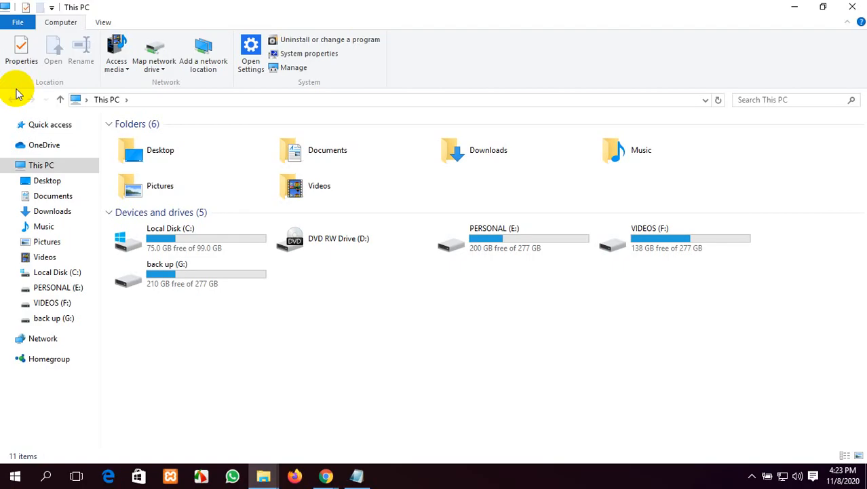
{"action": "double_click", "coordinate": [155, 236]}
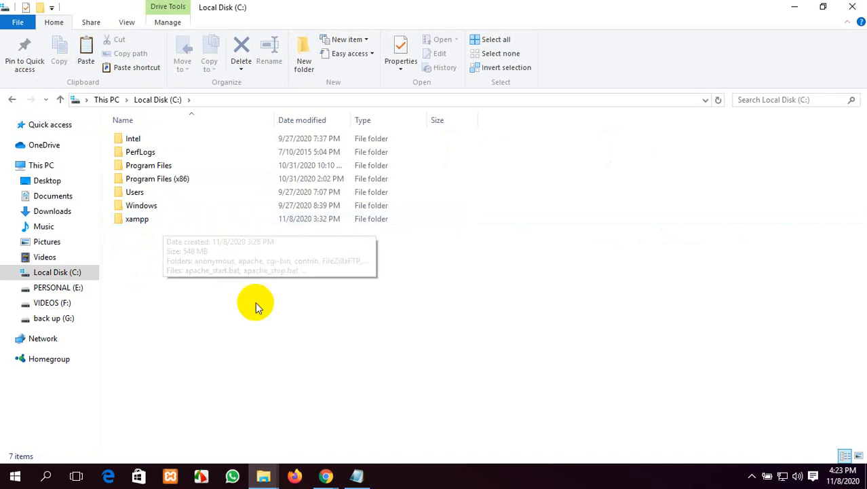
{"action": "mouse_move", "coordinate": [194, 226]}
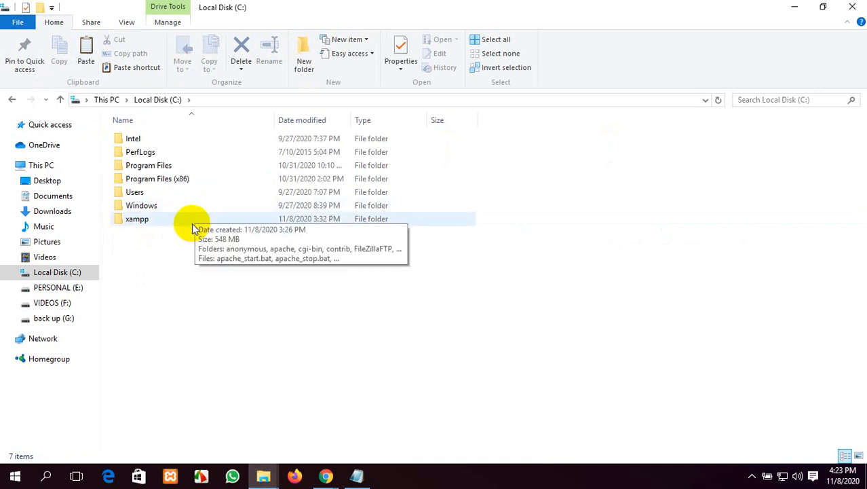
{"action": "double_click", "coordinate": [163, 223]}
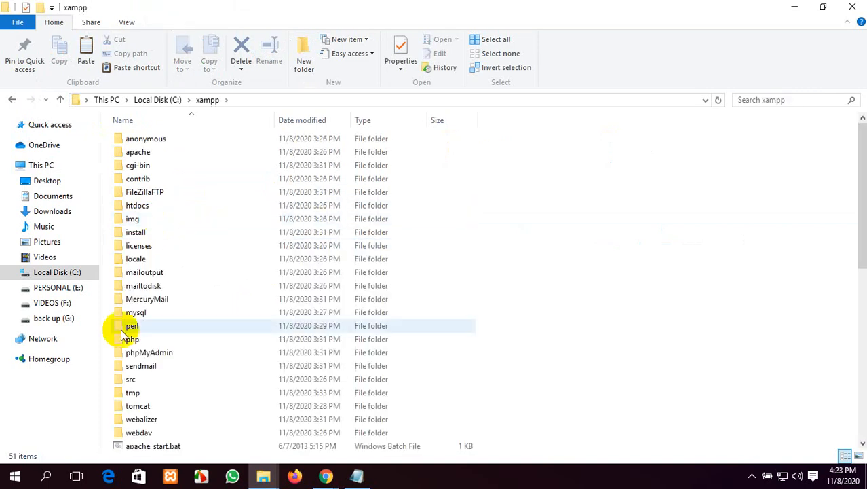
{"action": "scroll", "coordinate": [180, 270], "scroll_direction": "down", "scroll_amount": 9}
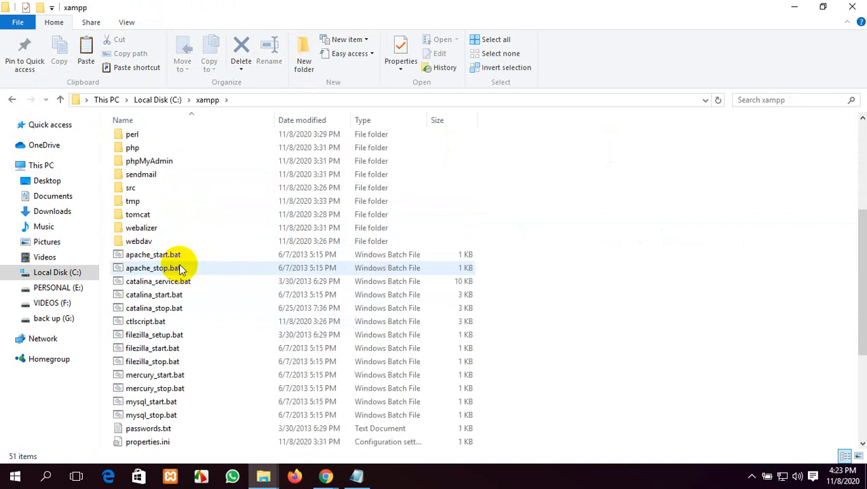
{"action": "scroll", "coordinate": [180, 269], "scroll_direction": "up", "scroll_amount": 9}
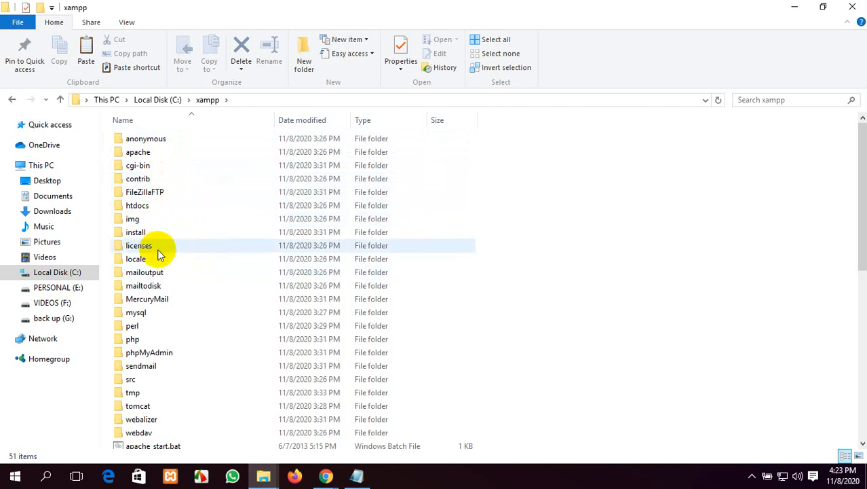
{"action": "scroll", "coordinate": [208, 272], "scroll_direction": "down", "scroll_amount": 9}
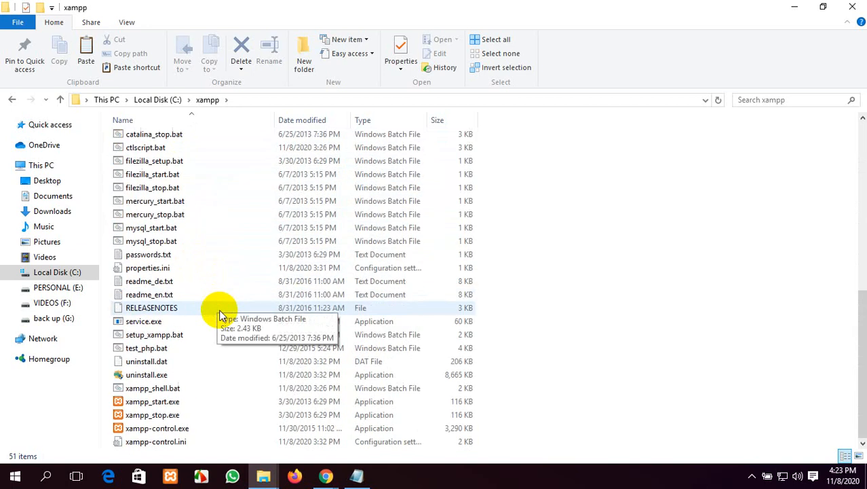
{"action": "scroll", "coordinate": [262, 334], "scroll_direction": "up", "scroll_amount": 9}
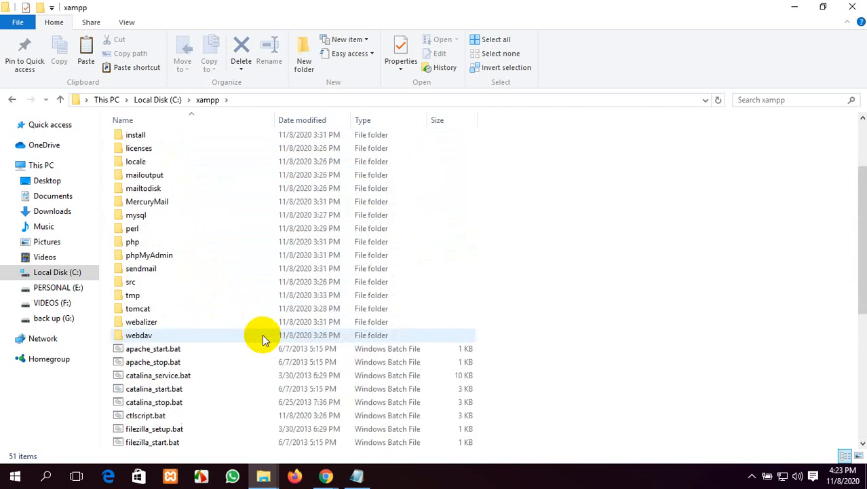
Step: Return to the Local Disk (C:) listing and switch to the Google Meet window
{"action": "left_click", "coordinate": [12, 101]}
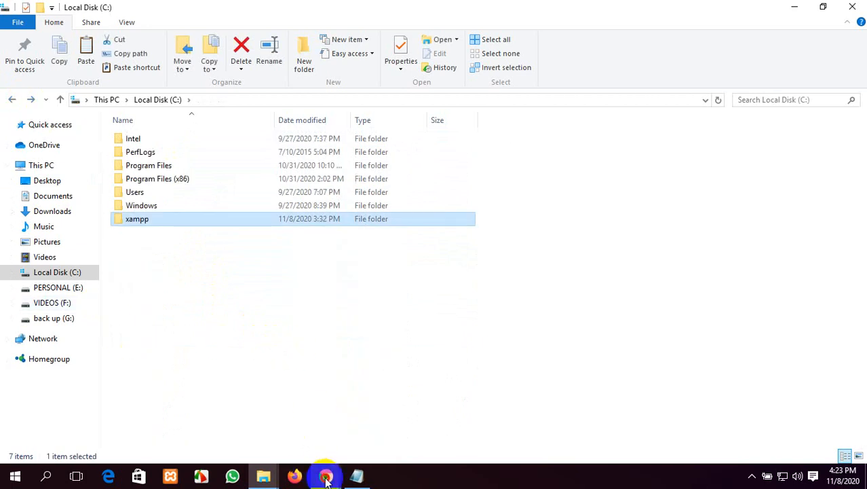
{"action": "mouse_move", "coordinate": [327, 478]}
{"action": "left_click", "coordinate": [310, 401]}
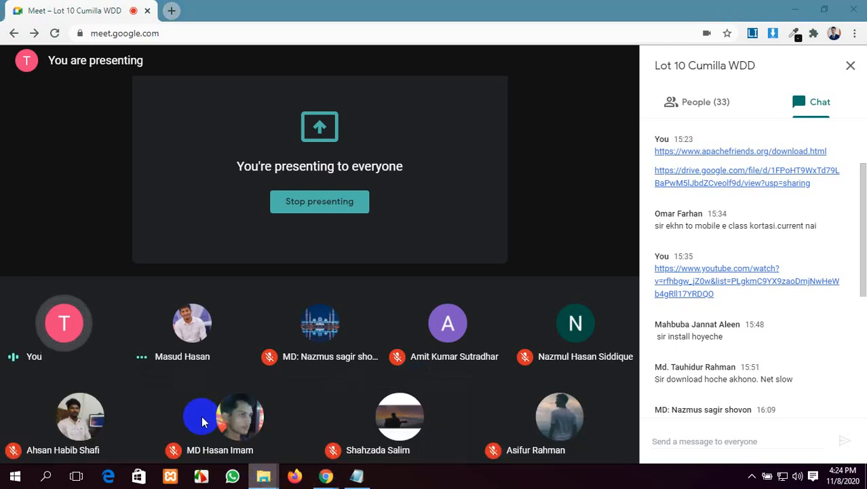
{"action": "left_click", "coordinate": [263, 476]}
{"action": "left_click", "coordinate": [853, 7]}
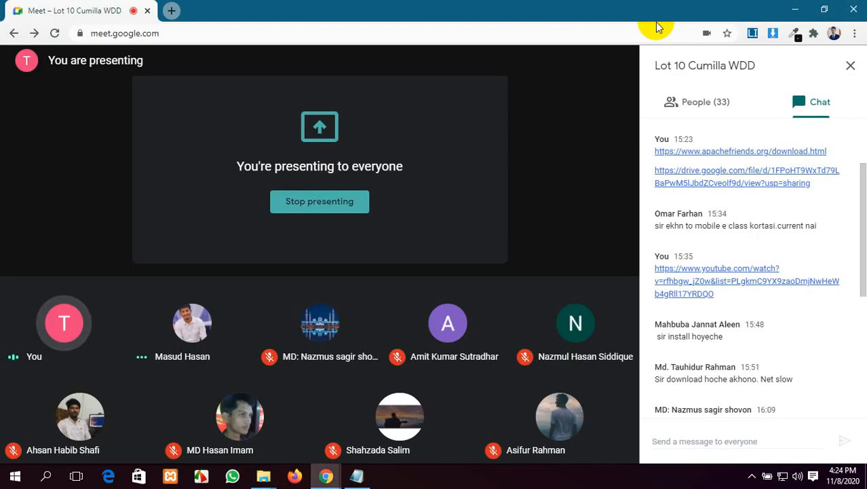
{"action": "mouse_move", "coordinate": [263, 476]}
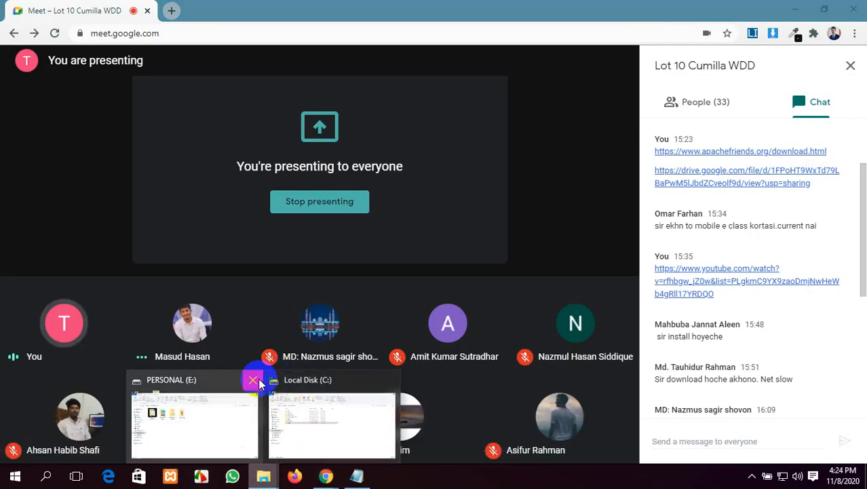
{"action": "mouse_move", "coordinate": [255, 384]}
{"action": "left_click", "coordinate": [319, 378]}
{"action": "left_click", "coordinate": [798, 6]}
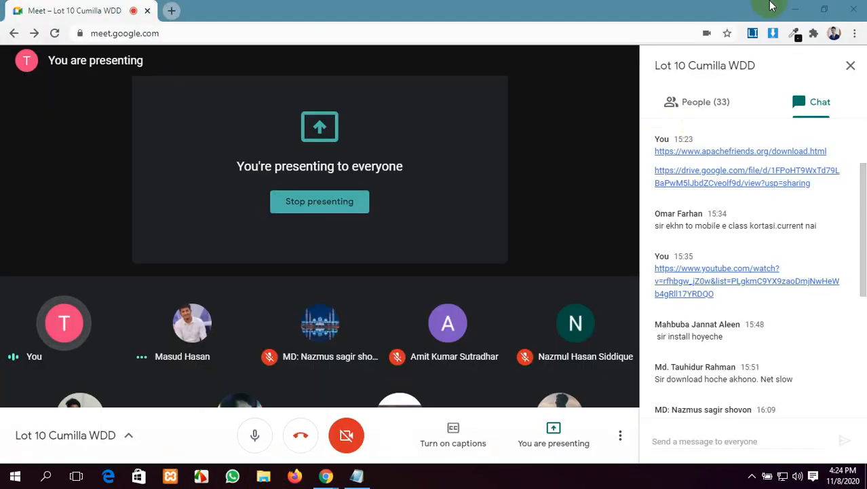
{"action": "left_click", "coordinate": [798, 6]}
Step: Refresh the desktop three times
{"action": "right_click", "coordinate": [478, 104]}
{"action": "left_click", "coordinate": [506, 140]}
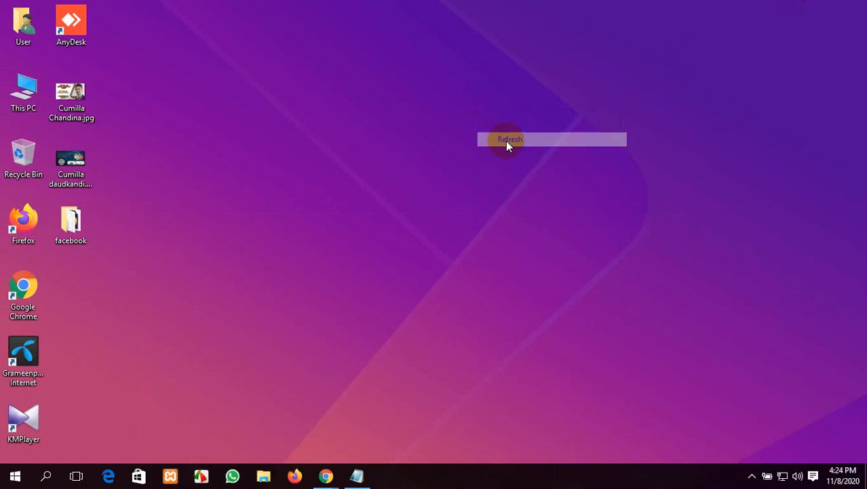
{"action": "right_click", "coordinate": [375, 66]}
{"action": "left_click", "coordinate": [408, 103]}
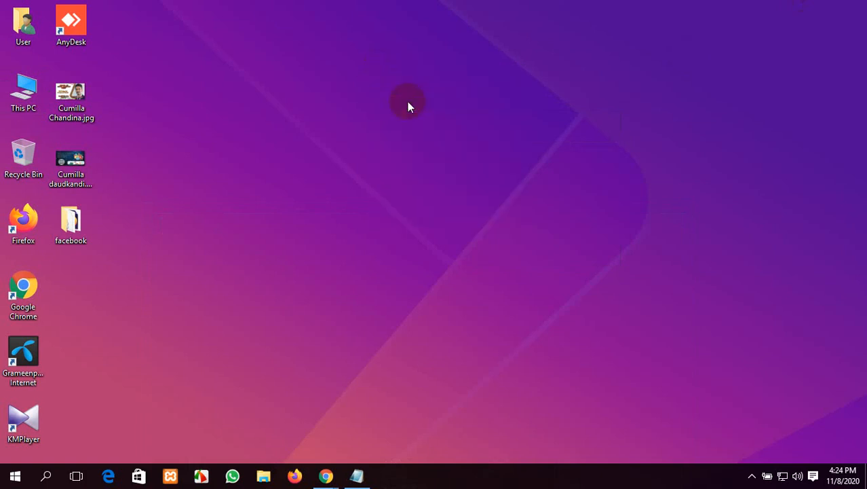
{"action": "right_click", "coordinate": [407, 101]}
{"action": "left_click", "coordinate": [448, 140]}
Step: Go from This PC into C:\xampp, browse its items, and open the htdocs folder
{"action": "double_click", "coordinate": [23, 91]}
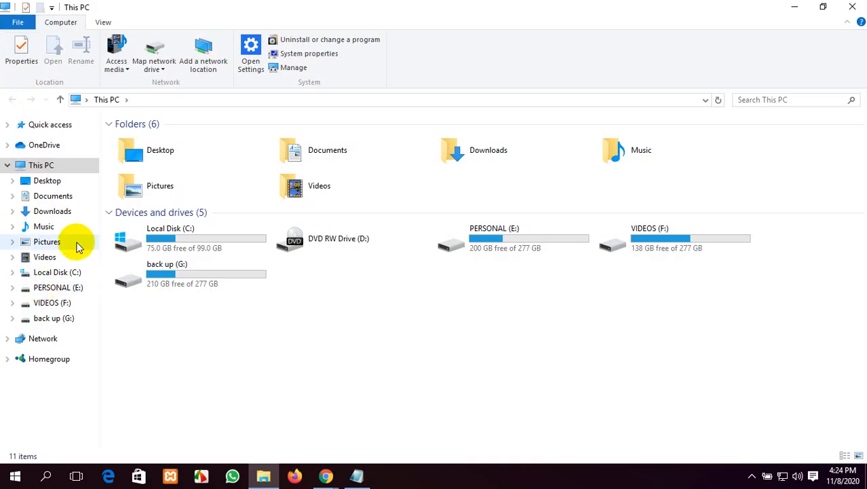
{"action": "double_click", "coordinate": [193, 249]}
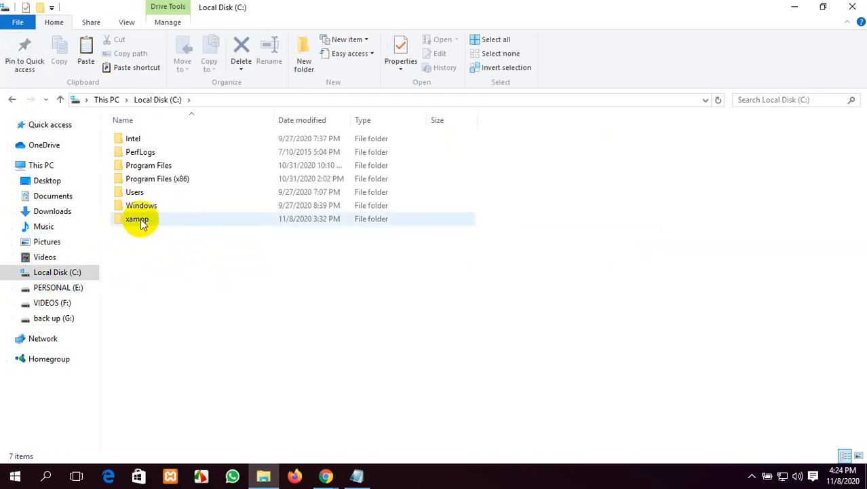
{"action": "left_click", "coordinate": [177, 221]}
{"action": "double_click", "coordinate": [176, 221]}
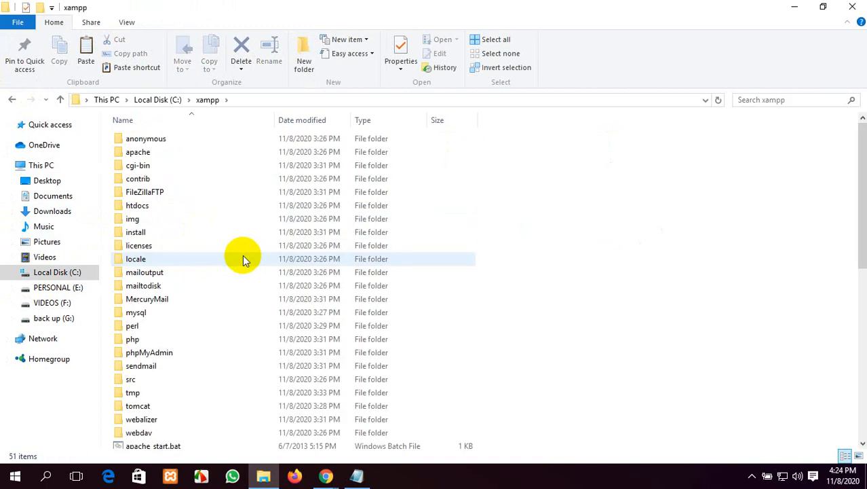
{"action": "scroll", "coordinate": [244, 260], "scroll_direction": "down", "scroll_amount": 3}
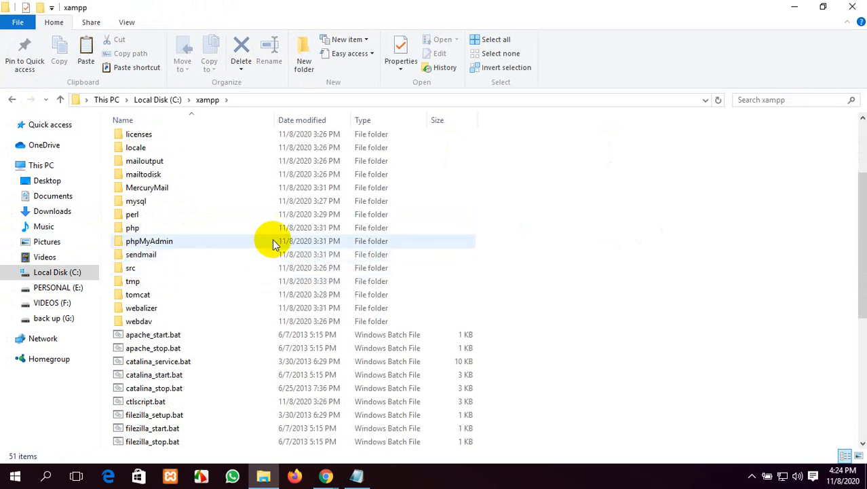
{"action": "scroll", "coordinate": [292, 268], "scroll_direction": "down", "scroll_amount": 1}
{"action": "scroll", "coordinate": [298, 277], "scroll_direction": "up", "scroll_amount": 4}
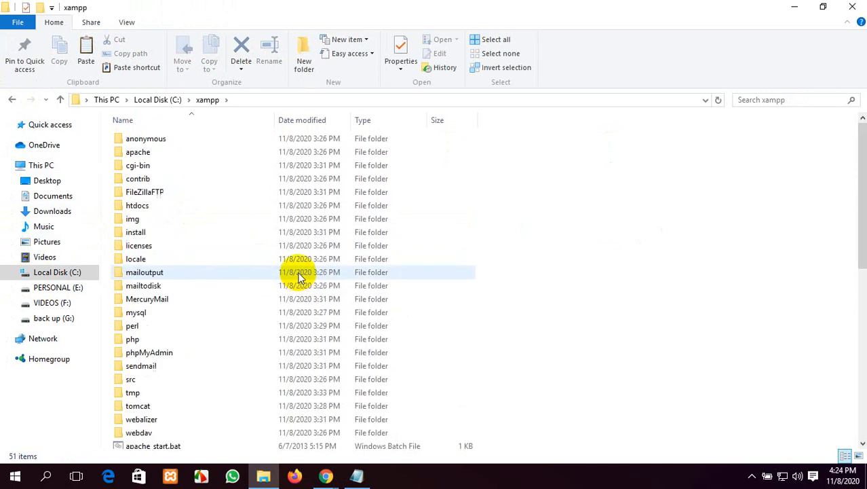
{"action": "left_click", "coordinate": [225, 211]}
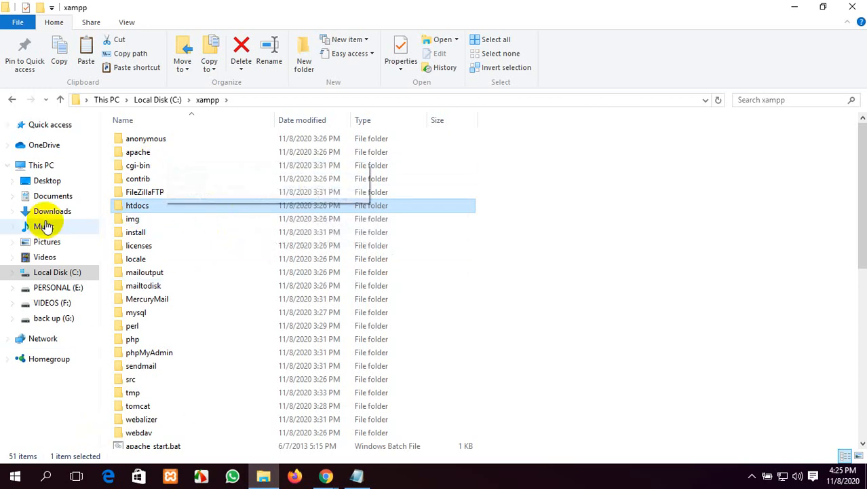
{"action": "double_click", "coordinate": [194, 206]}
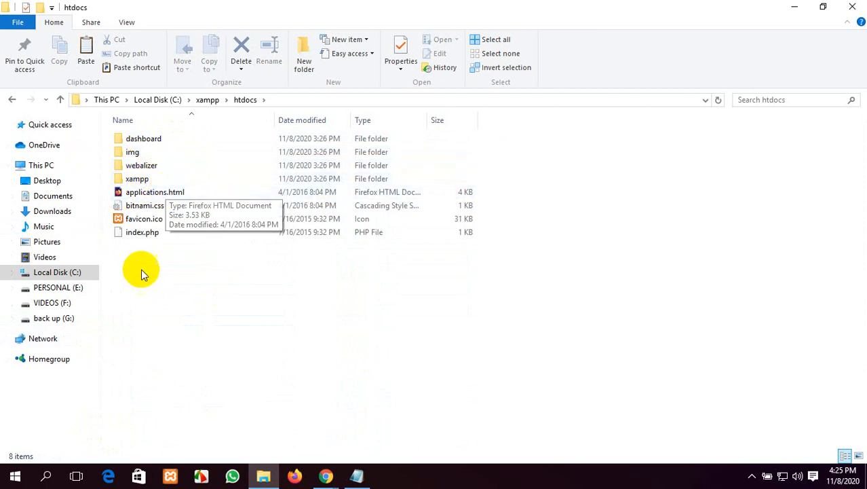
Step: Rubber-band select the 8 htdocs items several times, then go back to xampp and reopen htdocs
{"action": "left_click_drag", "start_coordinate": [190, 256], "coordinate": [171, 136]}
{"action": "left_click", "coordinate": [194, 304]}
{"action": "left_click_drag", "start_coordinate": [175, 270], "coordinate": [184, 136]}
{"action": "left_click", "coordinate": [112, 248]}
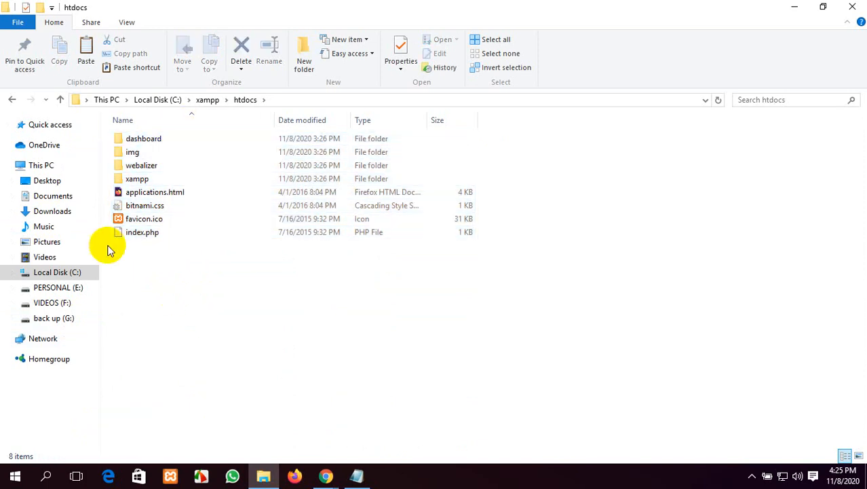
{"action": "left_click_drag", "start_coordinate": [204, 281], "coordinate": [203, 109]}
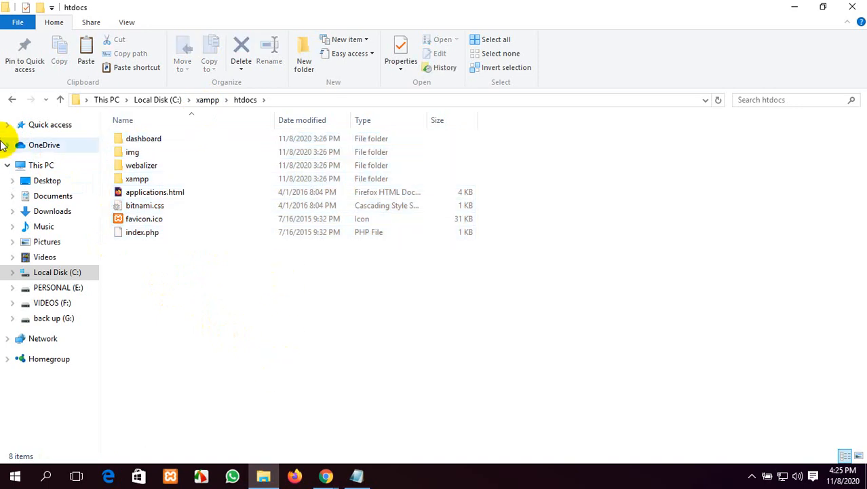
{"action": "left_click", "coordinate": [11, 99]}
{"action": "double_click", "coordinate": [150, 205]}
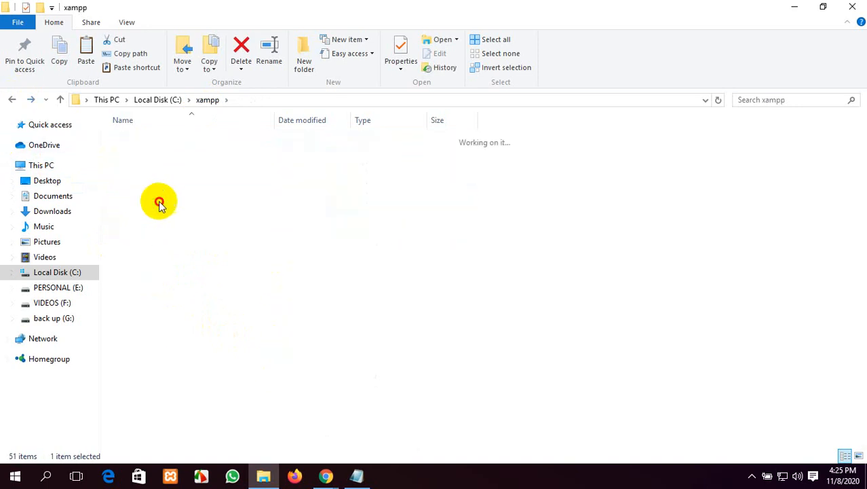
Step: Minimise File Explorer and refresh the desktop
{"action": "left_click", "coordinate": [795, 7]}
{"action": "right_click", "coordinate": [247, 66]}
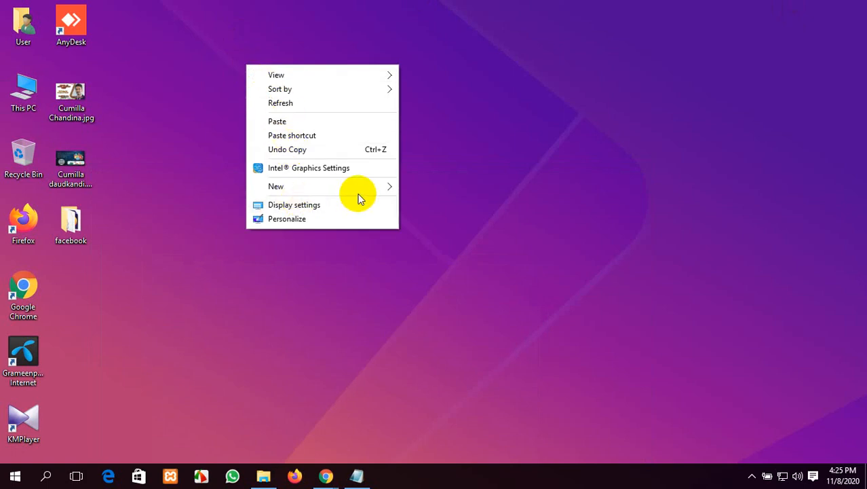
{"action": "right_click", "coordinate": [519, 114]}
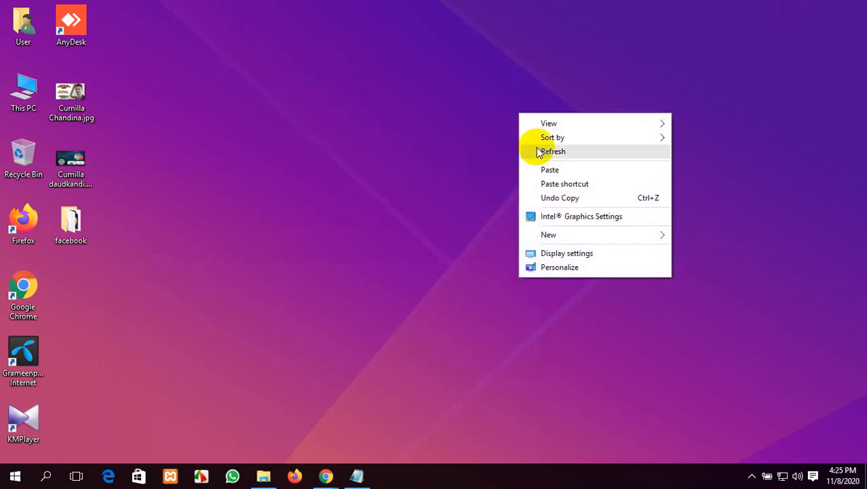
{"action": "left_click", "coordinate": [538, 150]}
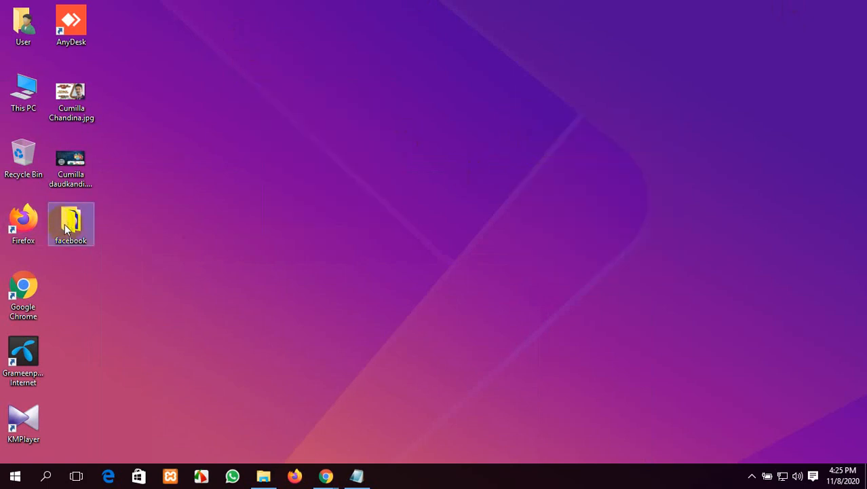
Step: Open the desktop's facebook folder and look through its css, fonts and image folders
{"action": "mouse_move", "coordinate": [66, 231]}
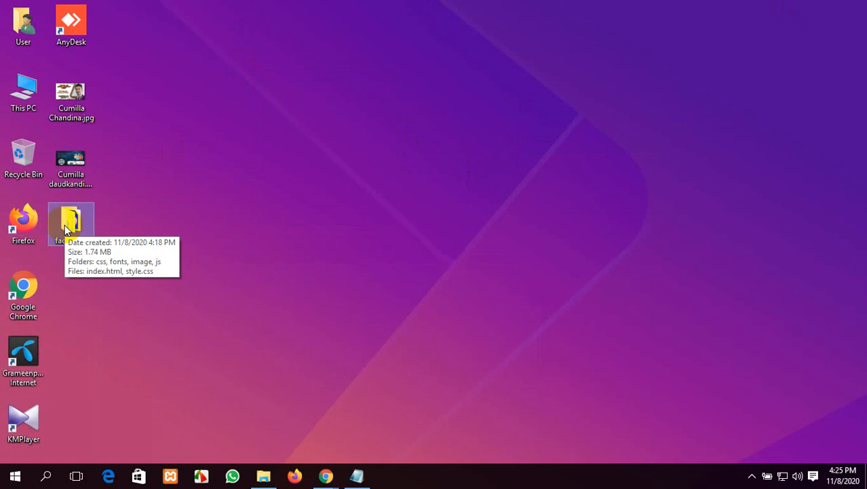
{"action": "double_click", "coordinate": [66, 231]}
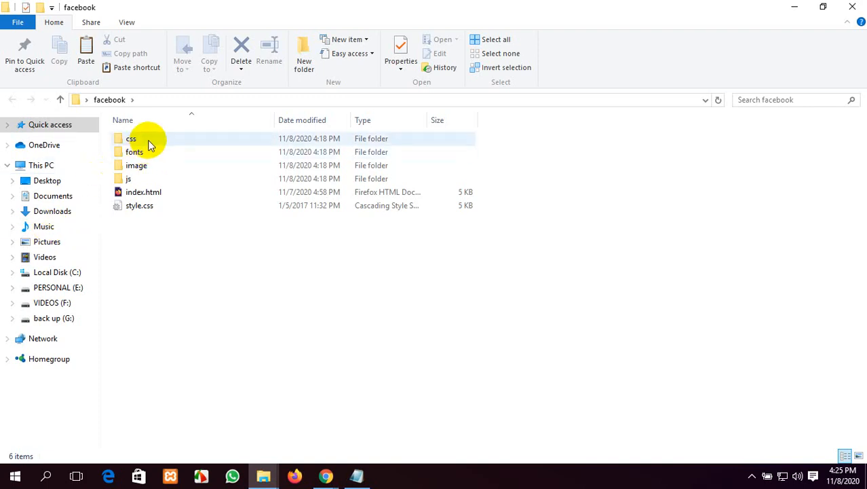
{"action": "left_click", "coordinate": [150, 144]}
{"action": "left_click", "coordinate": [150, 151]}
{"action": "left_click", "coordinate": [155, 167]}
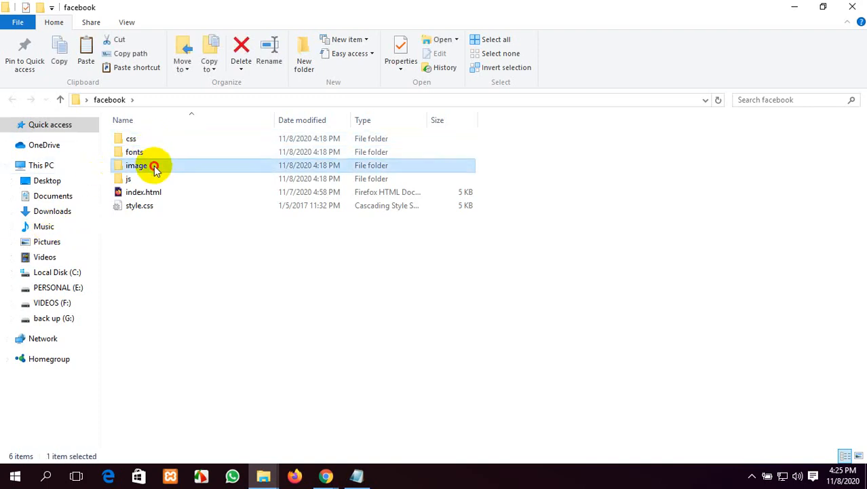
{"action": "double_click", "coordinate": [155, 166]}
{"action": "left_click", "coordinate": [12, 100]}
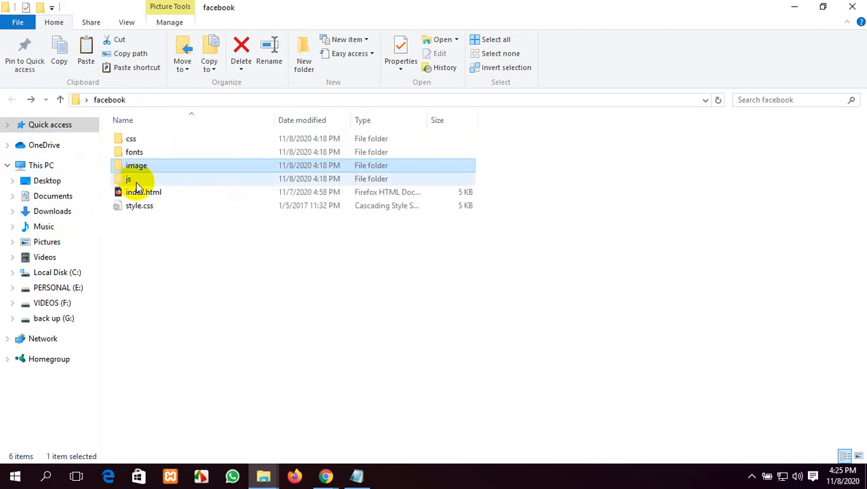
Step: Select index.html and style.css, go up to Desktop, and close the window
{"action": "left_click", "coordinate": [179, 194]}
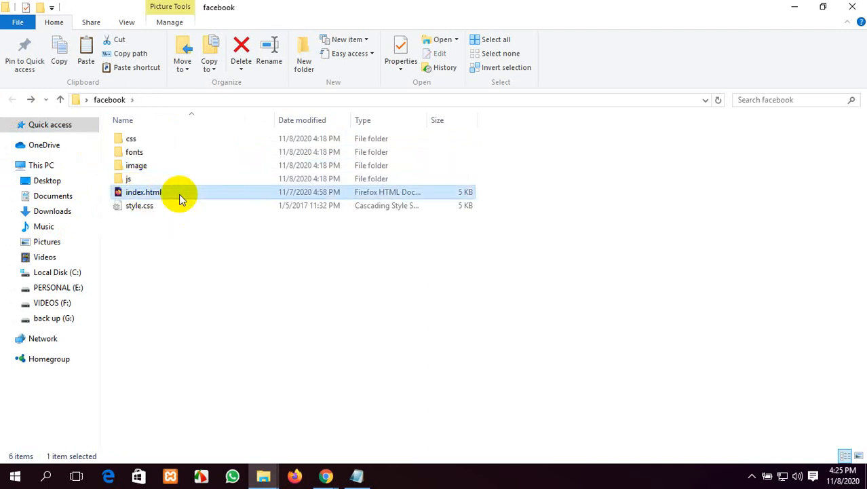
{"action": "left_click", "coordinate": [175, 210]}
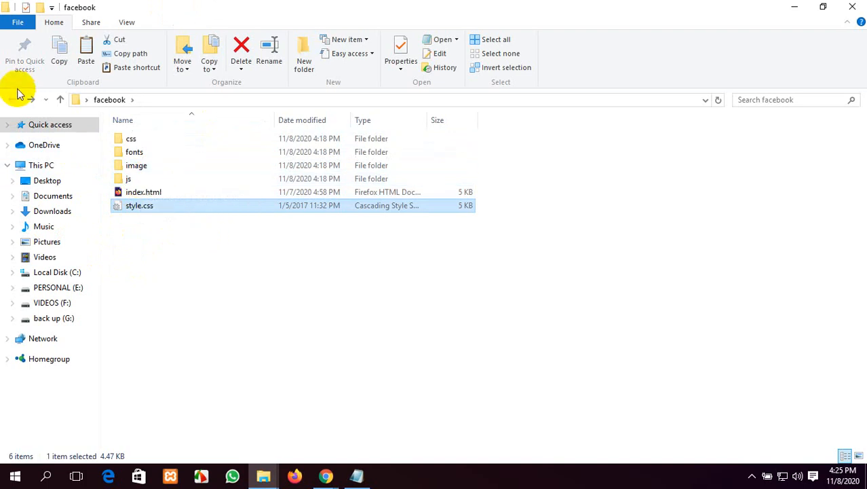
{"action": "left_click", "coordinate": [59, 100]}
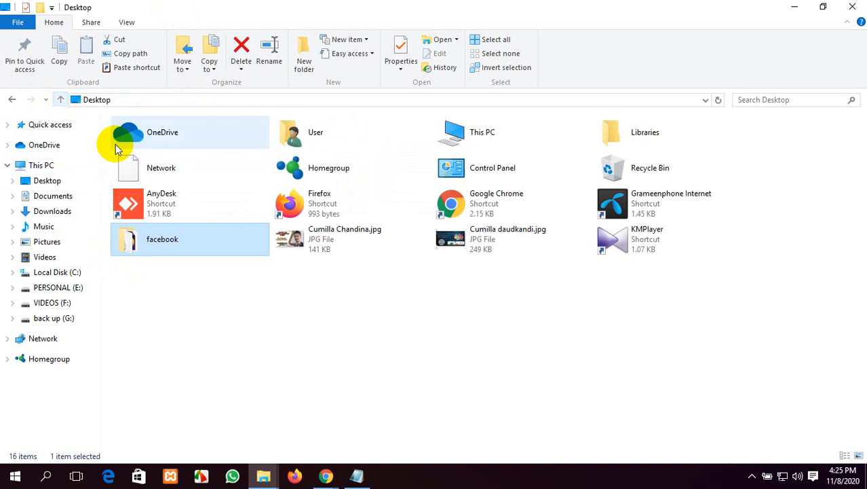
{"action": "left_click", "coordinate": [853, 7]}
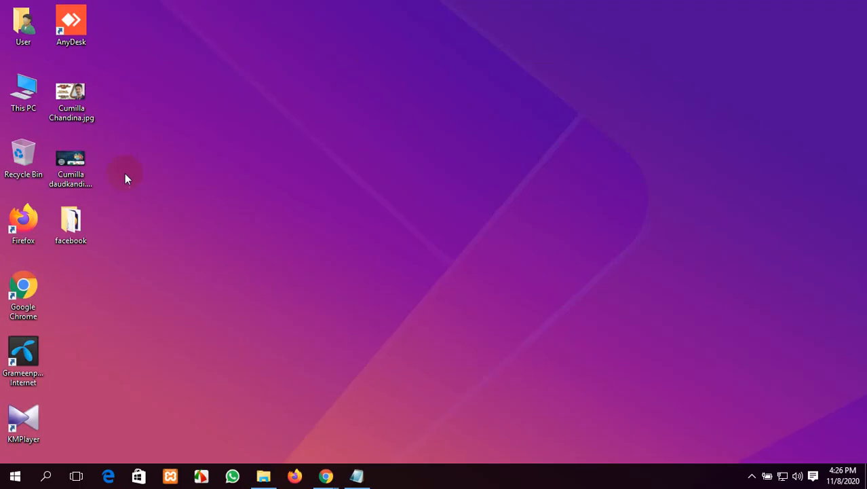
{"action": "right_click", "coordinate": [506, 53]}
{"action": "left_click", "coordinate": [526, 89]}
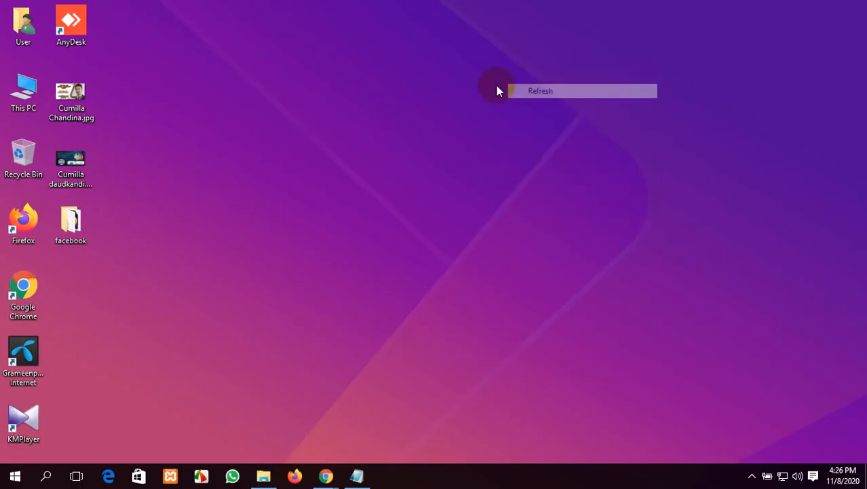
{"action": "mouse_move", "coordinate": [80, 215]}
{"action": "left_mouse_down"}
{"action": "mouse_move", "coordinate": [580, 178]}
{"action": "mouse_move", "coordinate": [132, 243]}
{"action": "mouse_move", "coordinate": [96, 220]}
{"action": "left_mouse_up"}
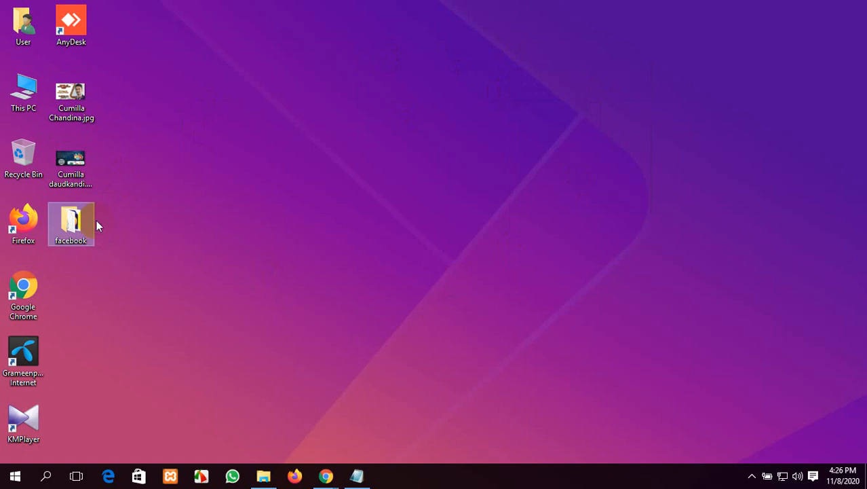
{"action": "right_click", "coordinate": [252, 164]}
{"action": "left_click", "coordinate": [356, 205]}
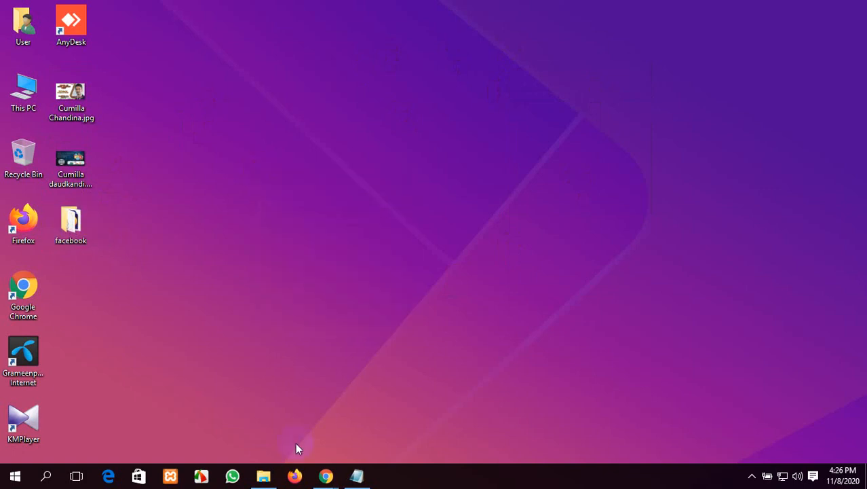
{"action": "left_click", "coordinate": [264, 476]}
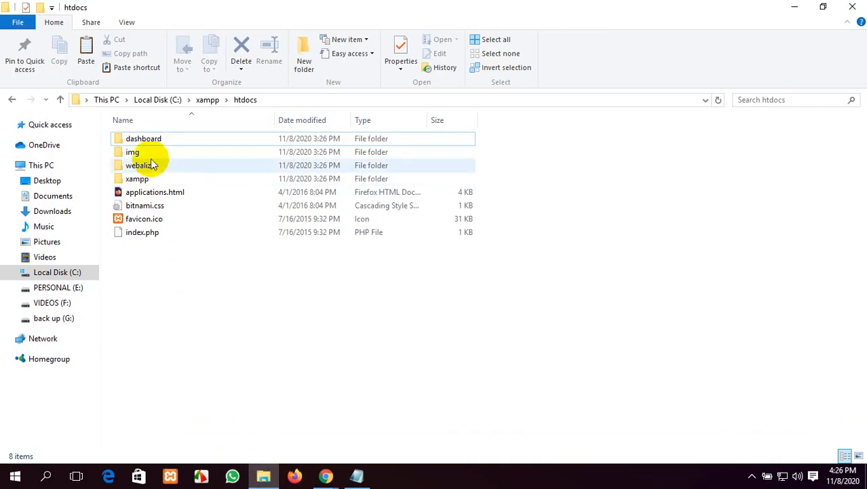
{"action": "left_click", "coordinate": [10, 100]}
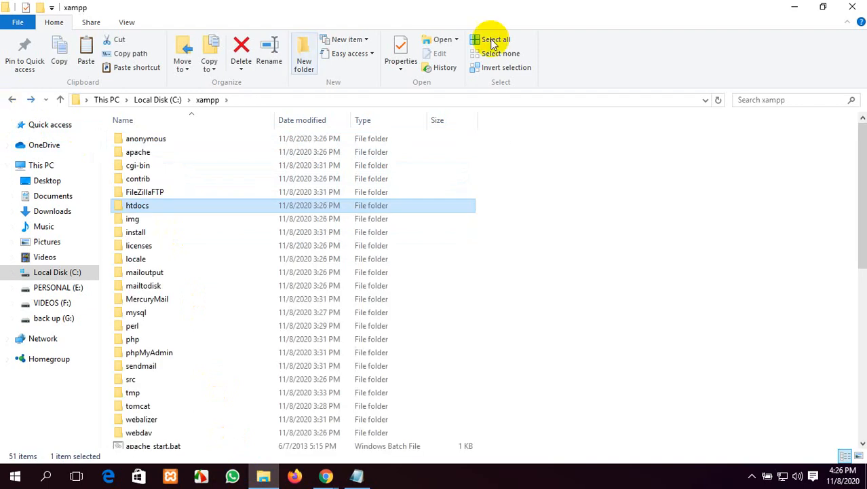
{"action": "left_click", "coordinate": [849, 7]}
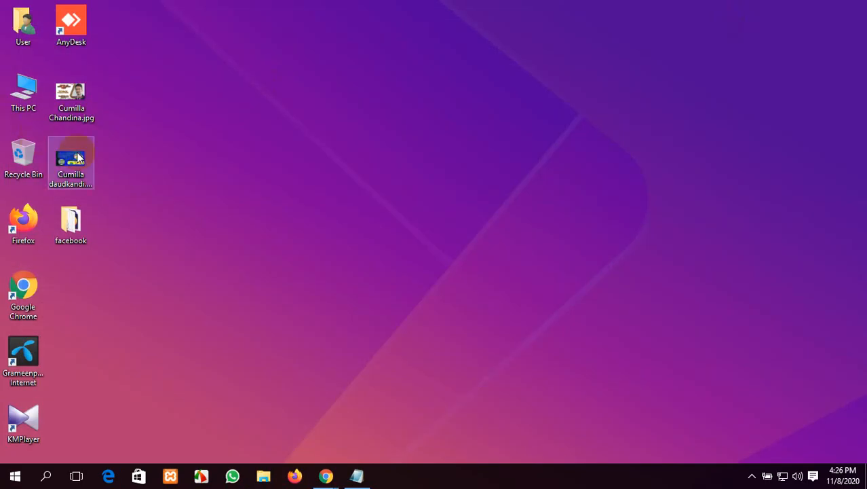
{"action": "right_click", "coordinate": [255, 189]}
{"action": "left_click", "coordinate": [308, 225]}
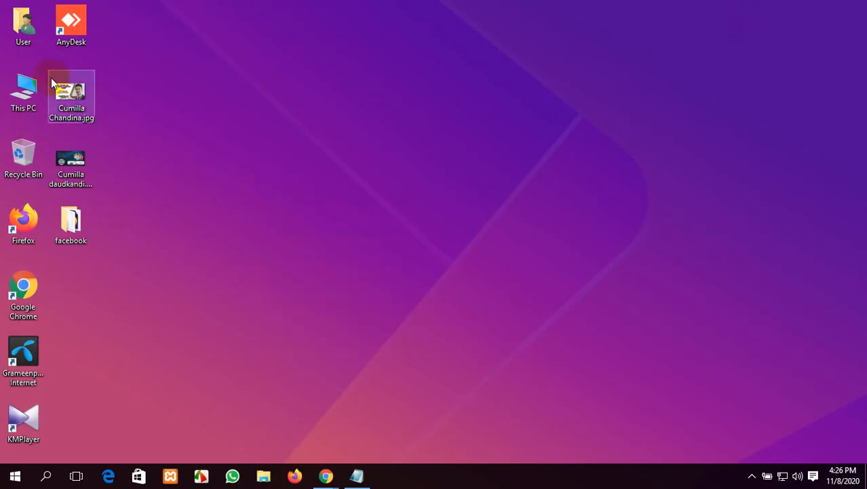
{"action": "double_click", "coordinate": [24, 88]}
{"action": "double_click", "coordinate": [488, 234]}
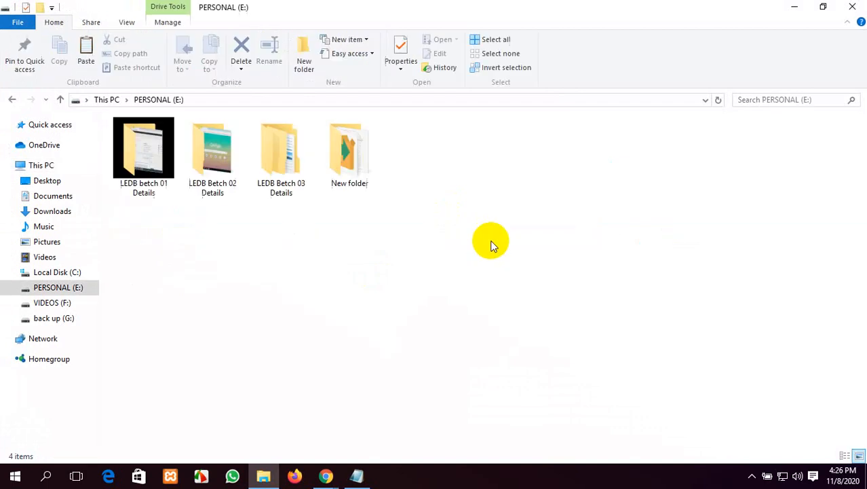
{"action": "left_click", "coordinate": [263, 179]}
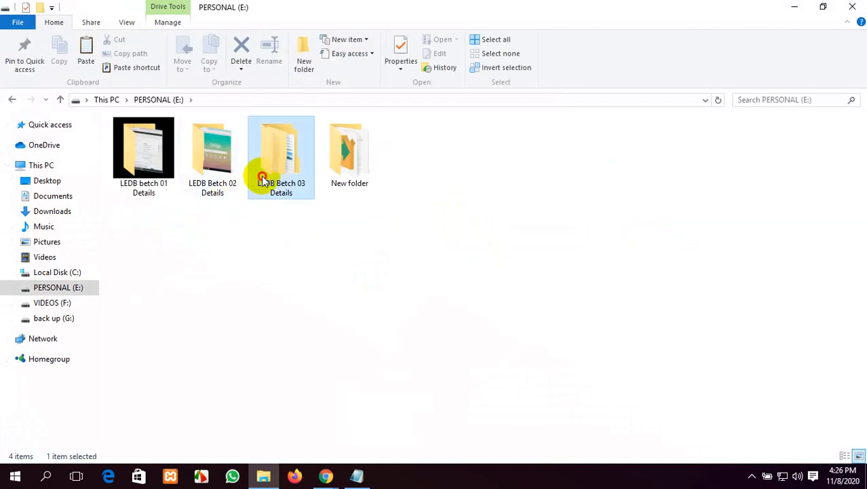
{"action": "double_click", "coordinate": [263, 179]}
{"action": "double_click", "coordinate": [146, 242]}
{"action": "left_click", "coordinate": [150, 142]}
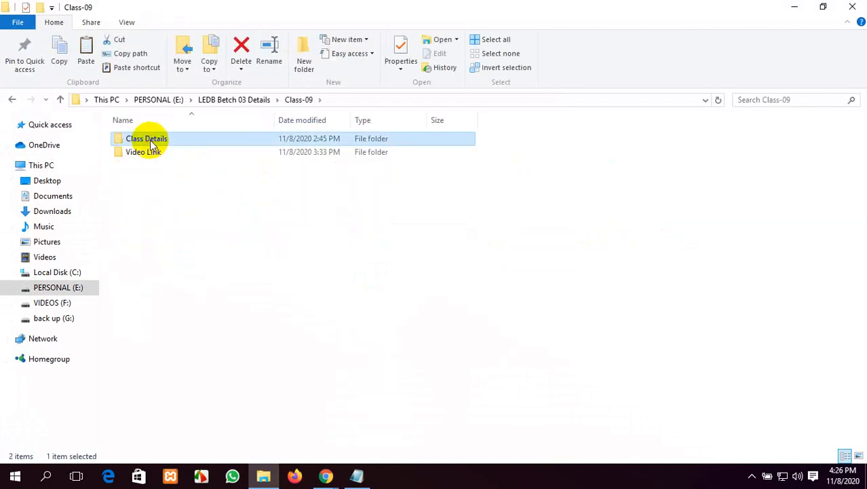
{"action": "double_click", "coordinate": [150, 143]}
{"action": "double_click", "coordinate": [166, 139]}
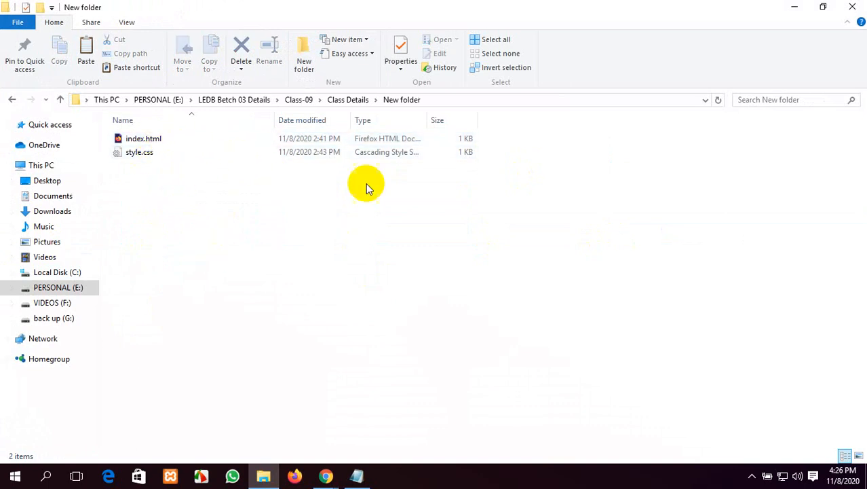
{"action": "left_click", "coordinate": [853, 6]}
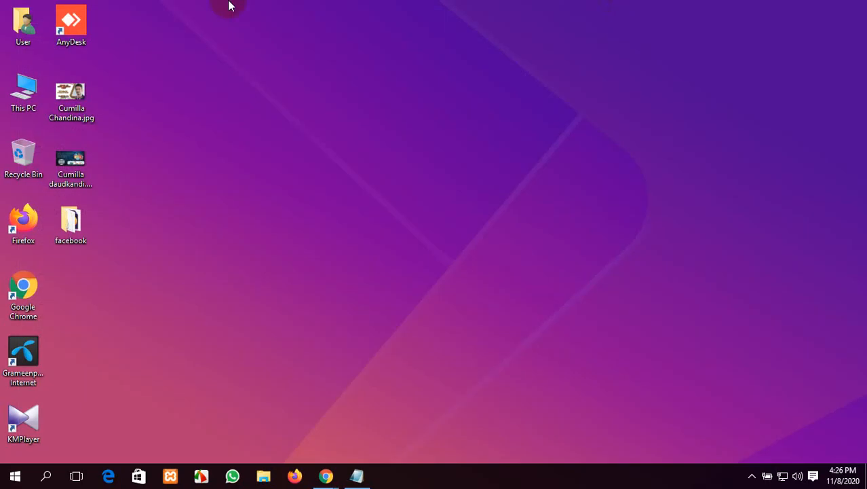
Step: Go to C:\xampp\htdocs by way of This PC and refresh its file list
{"action": "double_click", "coordinate": [23, 90]}
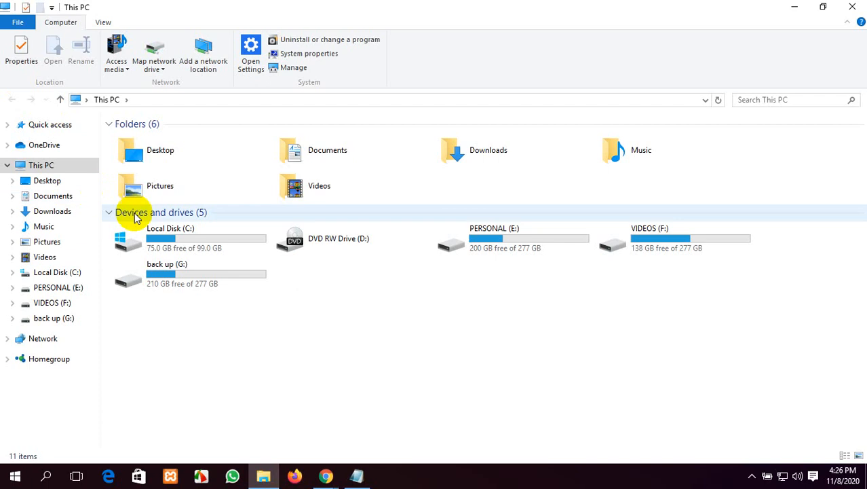
{"action": "double_click", "coordinate": [194, 231]}
{"action": "left_click", "coordinate": [182, 223]}
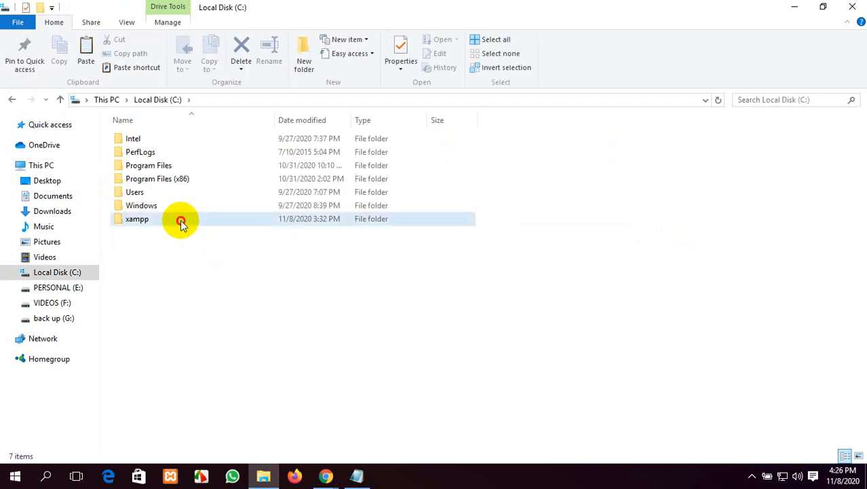
{"action": "double_click", "coordinate": [182, 223]}
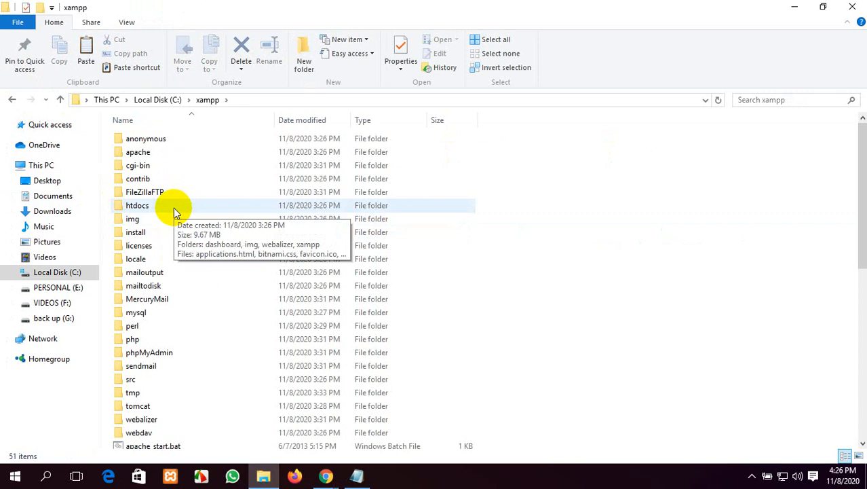
{"action": "double_click", "coordinate": [173, 208]}
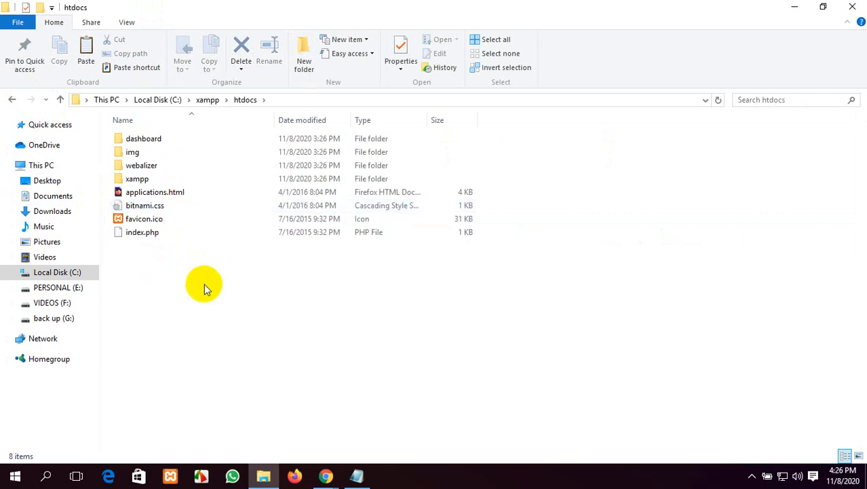
{"action": "right_click", "coordinate": [205, 288]}
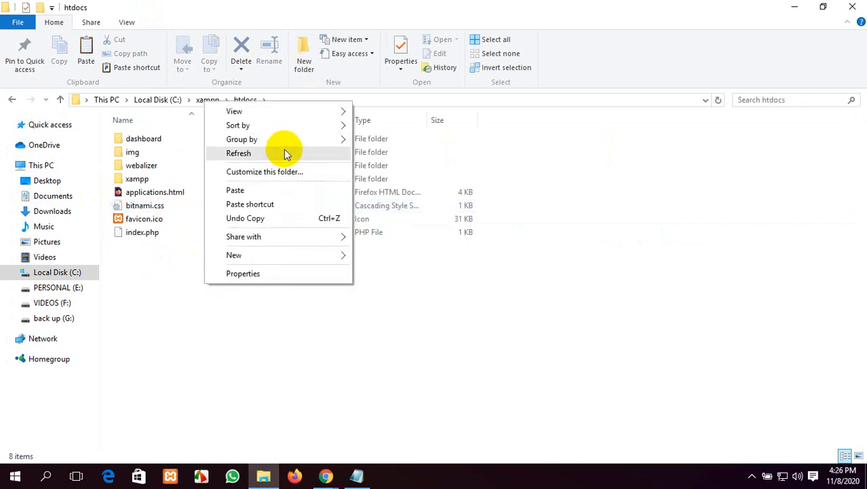
{"action": "left_click", "coordinate": [283, 153]}
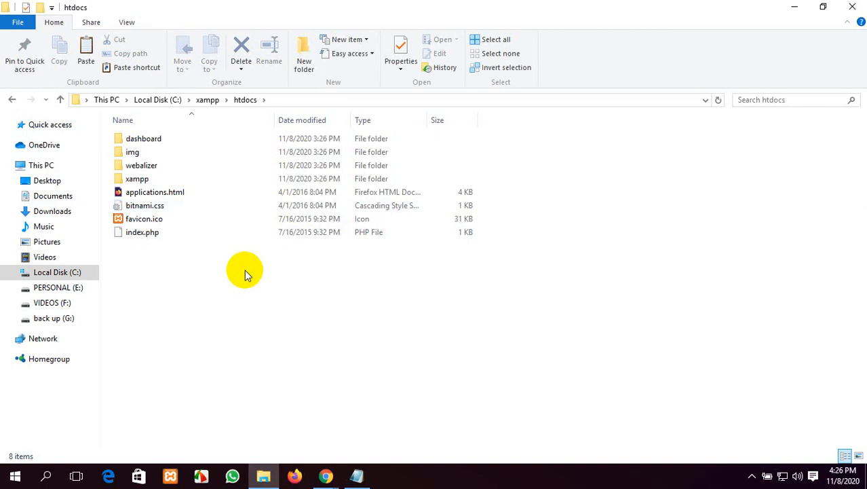
Step: Create a new folder named kanon in htdocs with Ctrl+Shift+N and open it
{"action": "key", "text": "ctrl+shift+n"}
{"action": "type", "text": "kanon"}
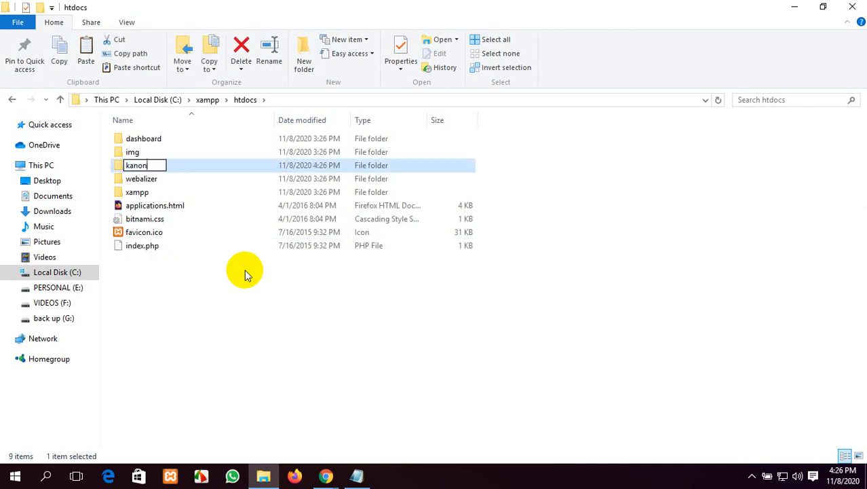
{"action": "key", "text": "Return"}
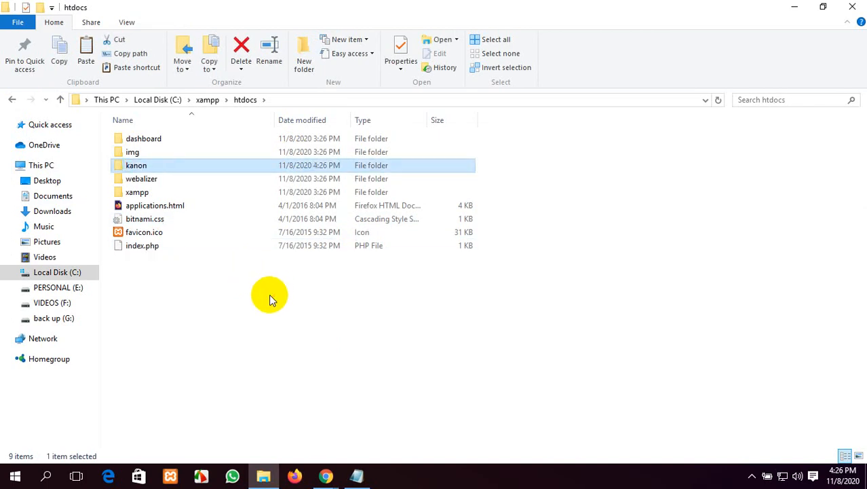
{"action": "left_click", "coordinate": [267, 297]}
{"action": "left_click", "coordinate": [168, 169]}
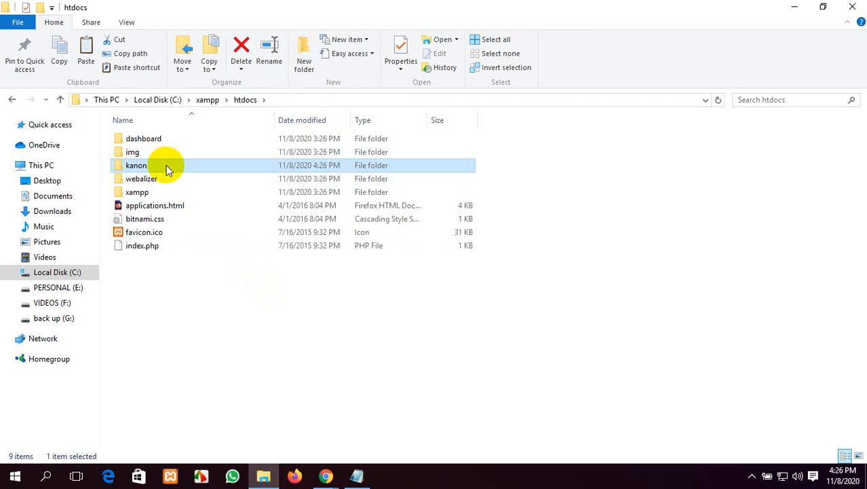
{"action": "double_click", "coordinate": [168, 170]}
Step: Create an Images subfolder inside kanon
{"action": "right_click", "coordinate": [168, 166]}
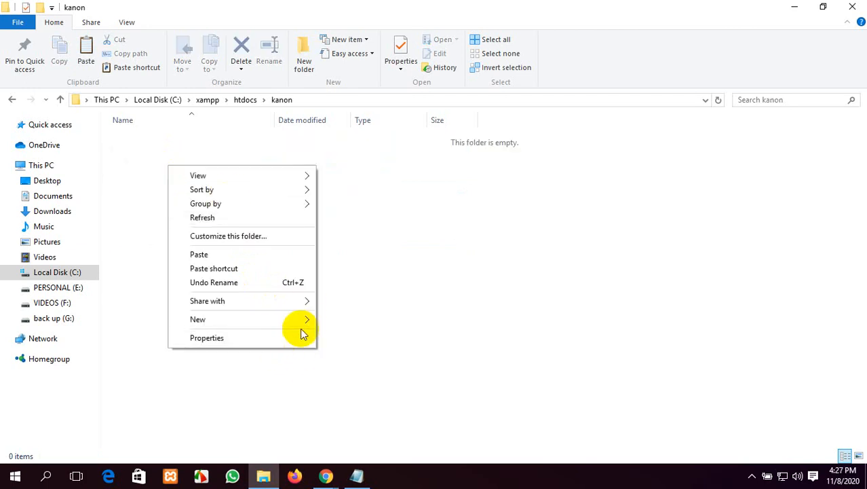
{"action": "mouse_move", "coordinate": [307, 325]}
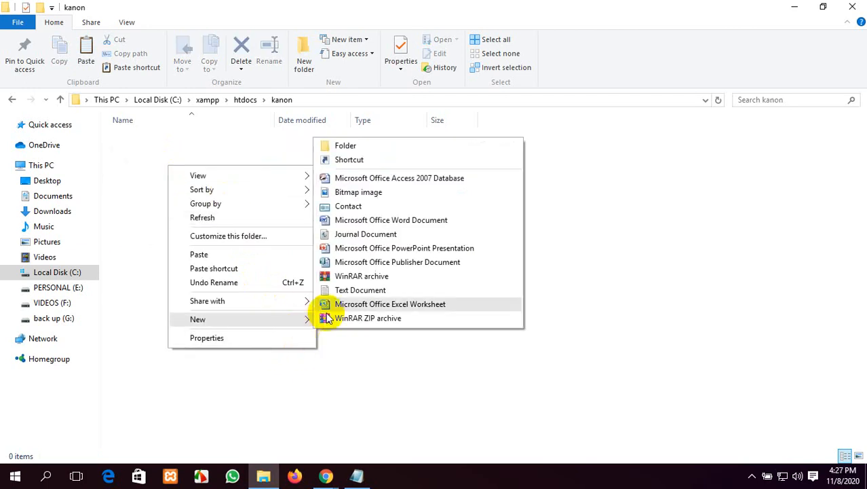
{"action": "left_click", "coordinate": [370, 143]}
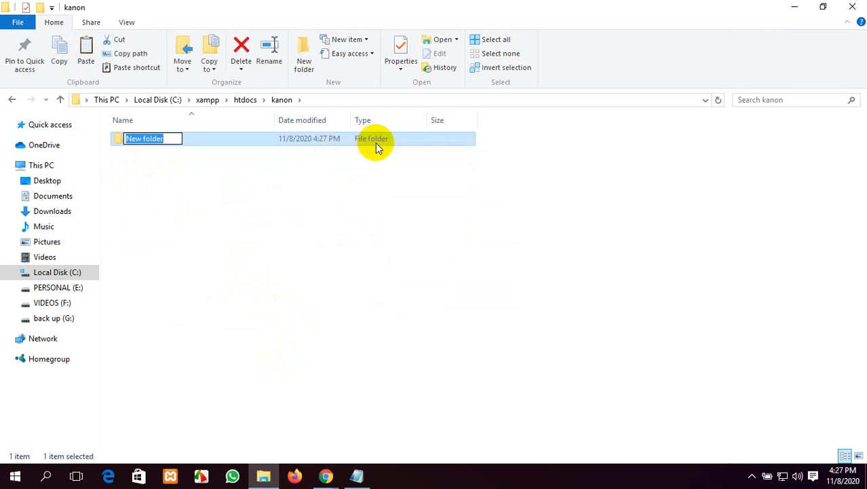
{"action": "type", "text": "Images"}
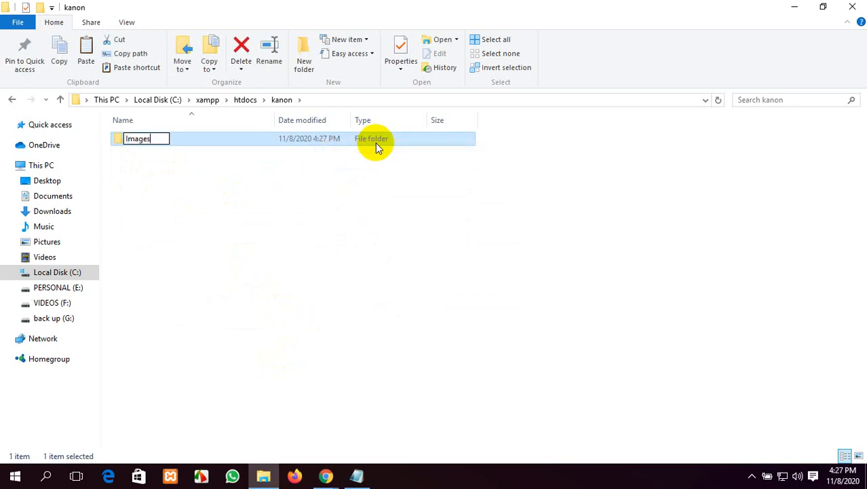
{"action": "left_click", "coordinate": [351, 195]}
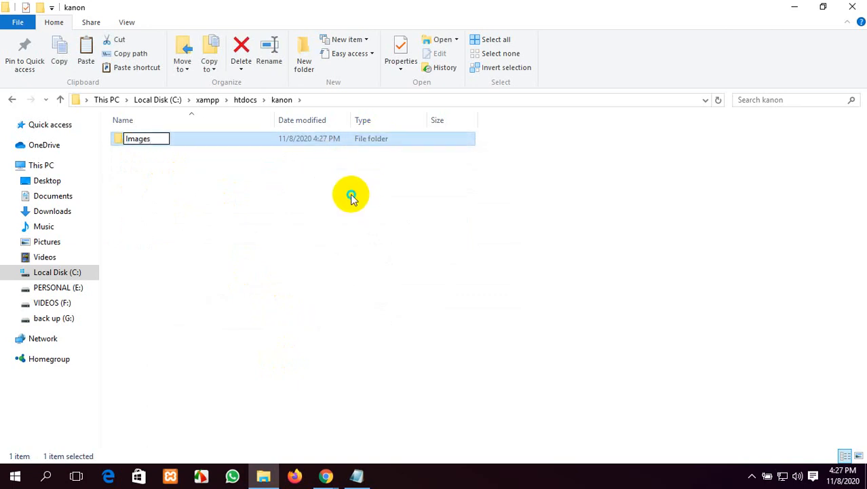
Step: Add a new text document renamed to index.html, accepting the extension change
{"action": "right_click", "coordinate": [256, 218]}
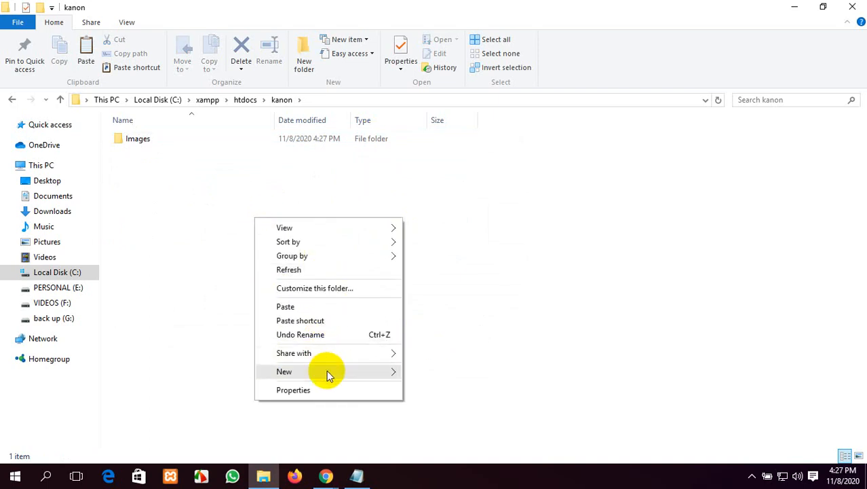
{"action": "mouse_move", "coordinate": [339, 374]}
{"action": "left_click", "coordinate": [447, 343]}
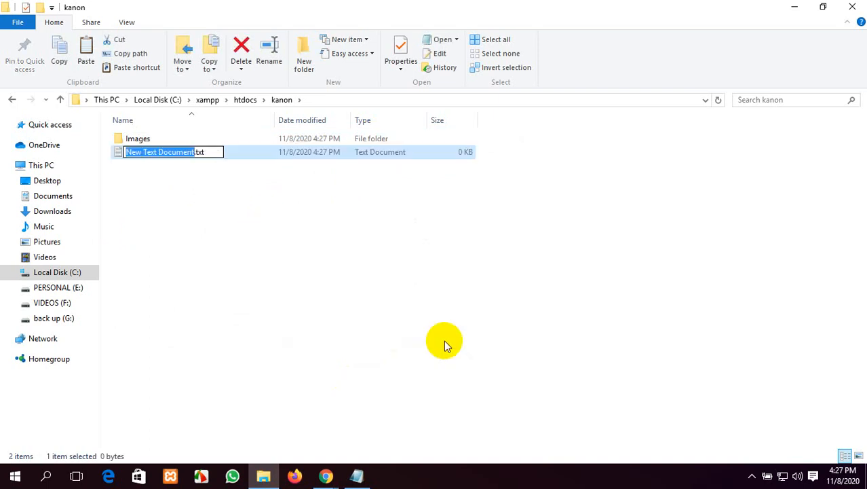
{"action": "key", "text": "BackSpace"}
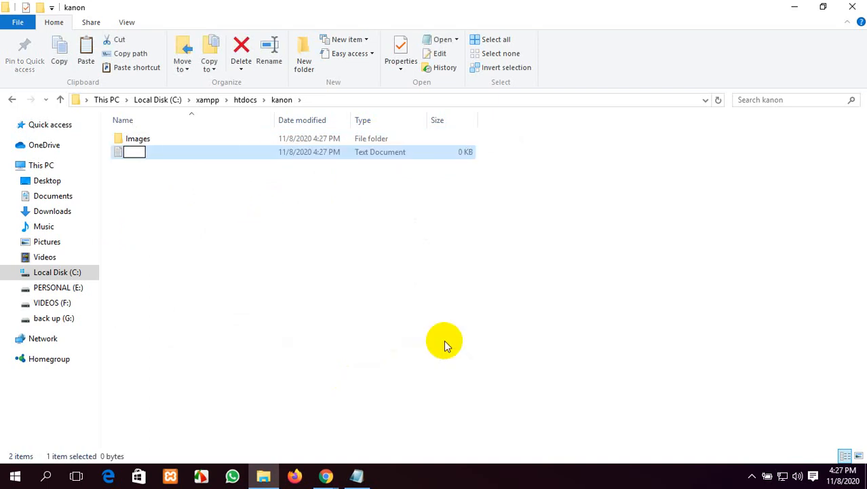
{"action": "type", "text": "index.html"}
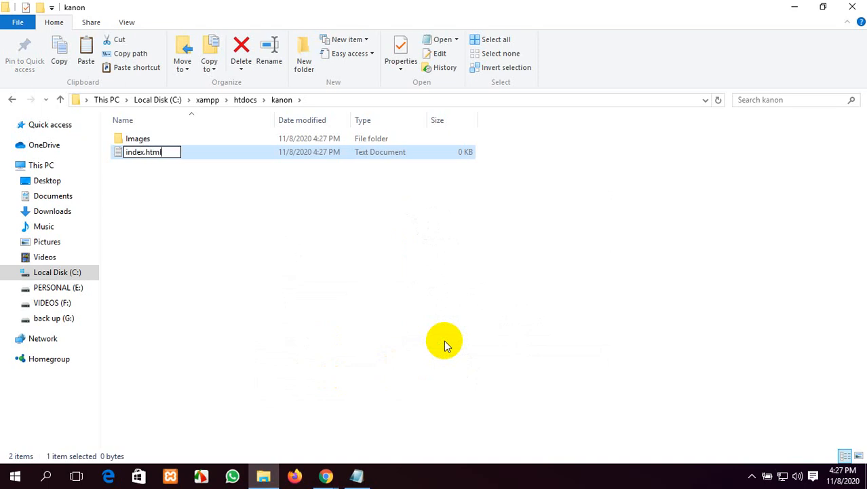
{"action": "key", "text": "Return"}
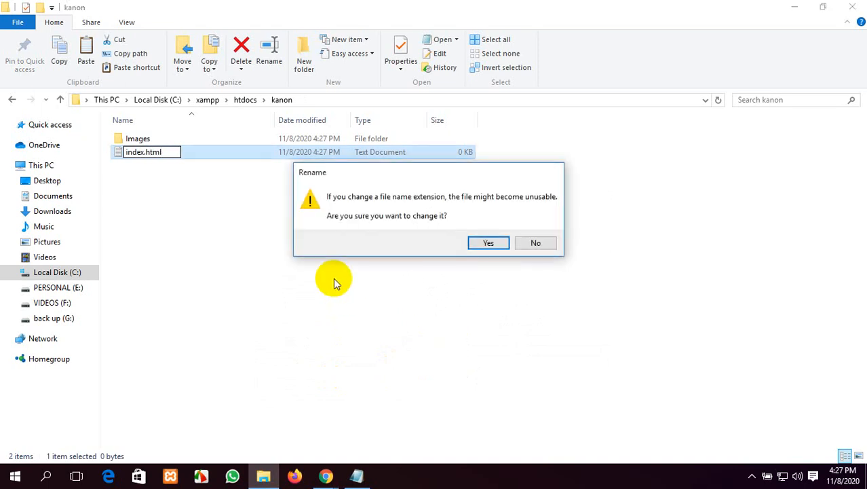
{"action": "key", "text": "Return"}
Step: Add another text document renamed to style.css, accepting the extension change
{"action": "right_click", "coordinate": [240, 250]}
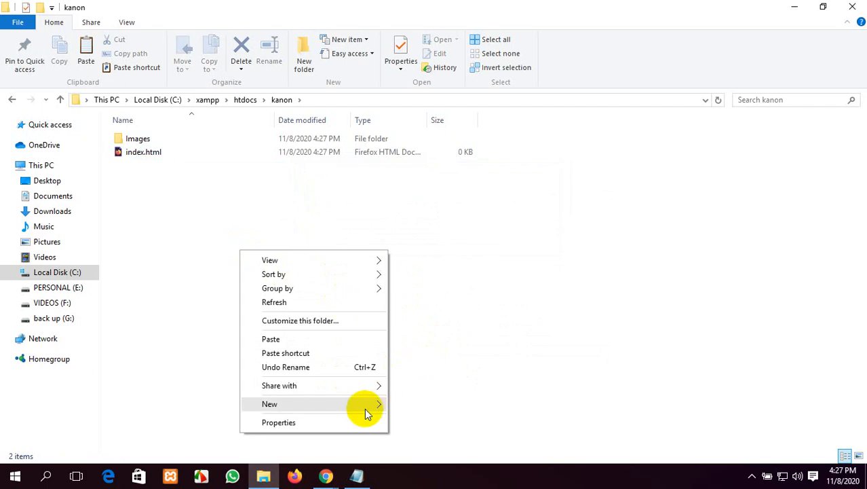
{"action": "mouse_move", "coordinate": [366, 414]}
{"action": "left_click", "coordinate": [447, 374]}
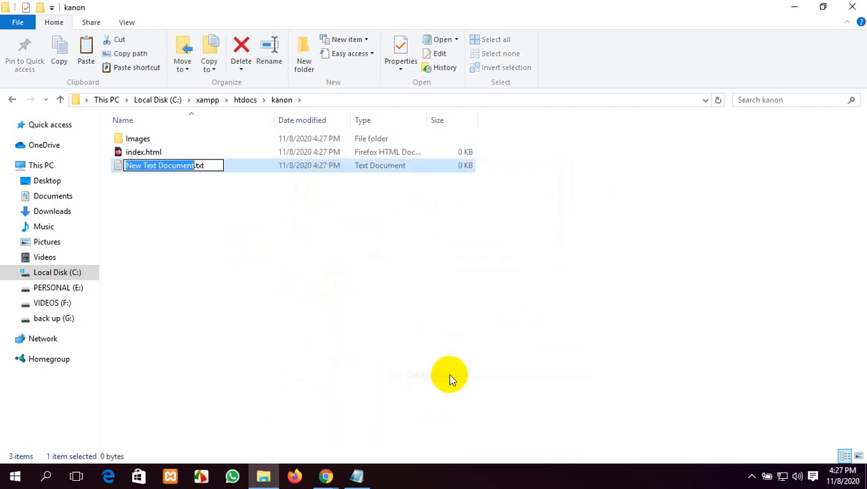
{"action": "key", "text": "ctrl+a"}
{"action": "key", "text": "BackSpace"}
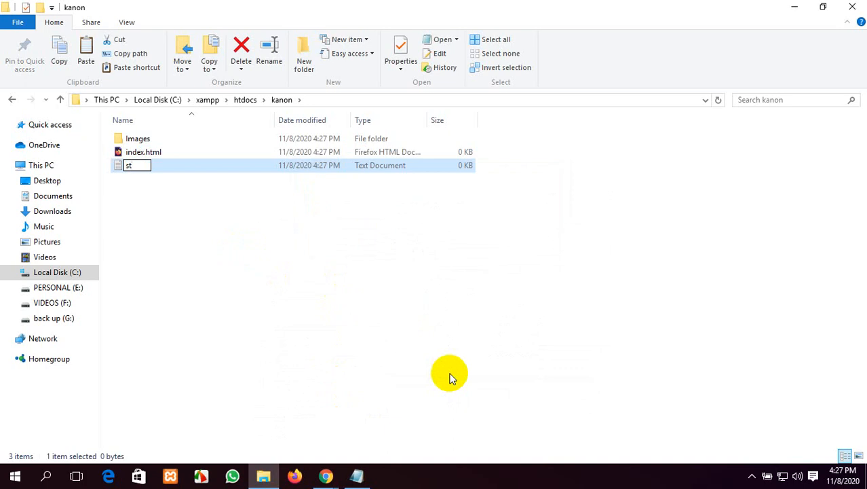
{"action": "type", "text": "style.css"}
{"action": "key", "text": "Return"}
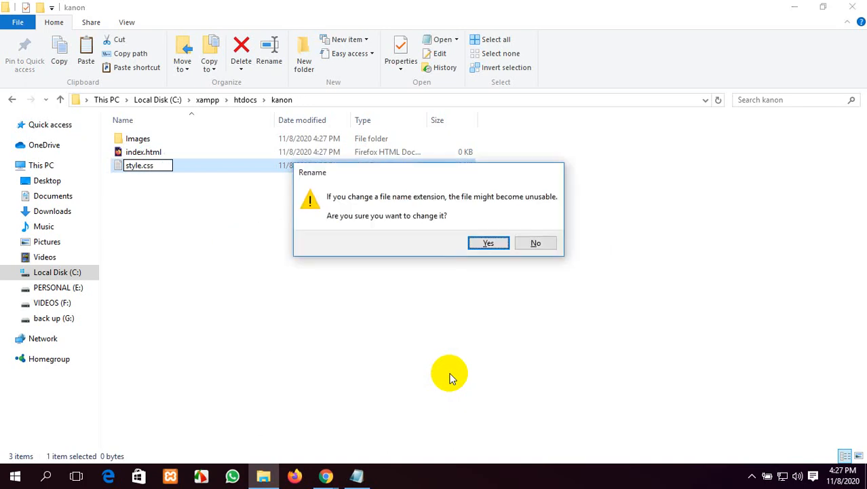
{"action": "key", "text": "Return"}
{"action": "left_click", "coordinate": [444, 372]}
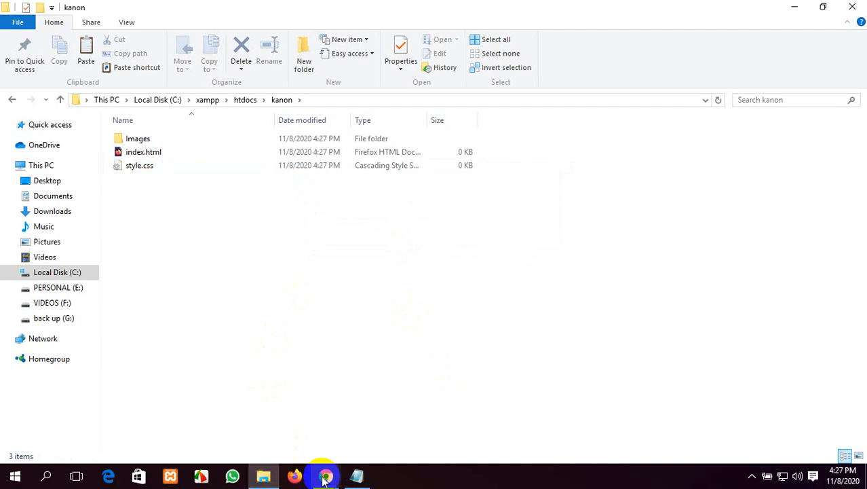
Step: In Chrome, load the ledp.ictd.gov.bd Learning and Earning site in a new tab, then close it
{"action": "mouse_move", "coordinate": [326, 479]}
{"action": "left_click", "coordinate": [261, 407]}
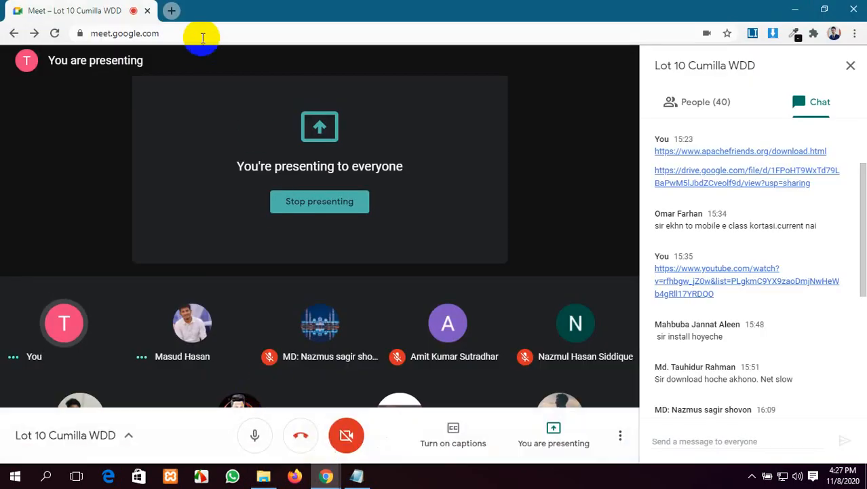
{"action": "left_click", "coordinate": [171, 10]}
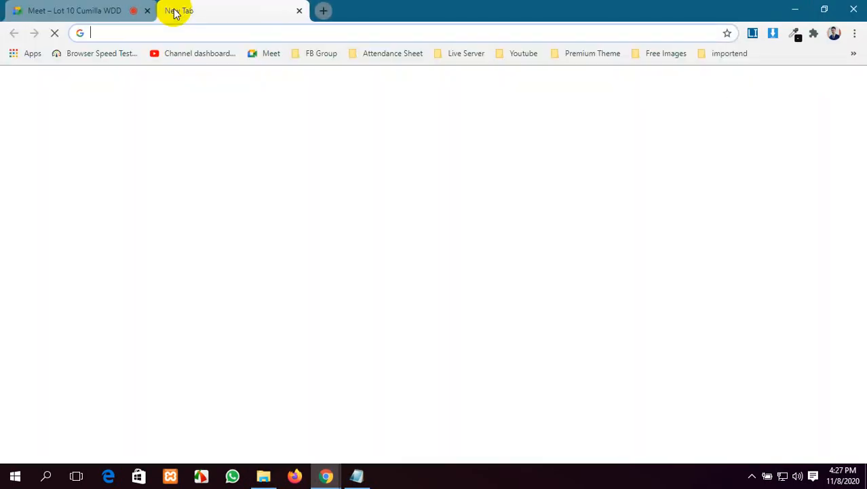
{"action": "type", "text": "htt"}
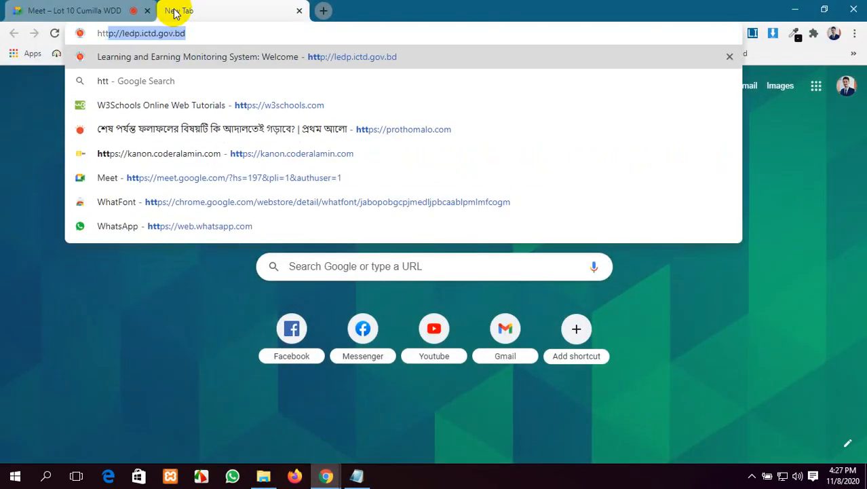
{"action": "type", "text": "p"}
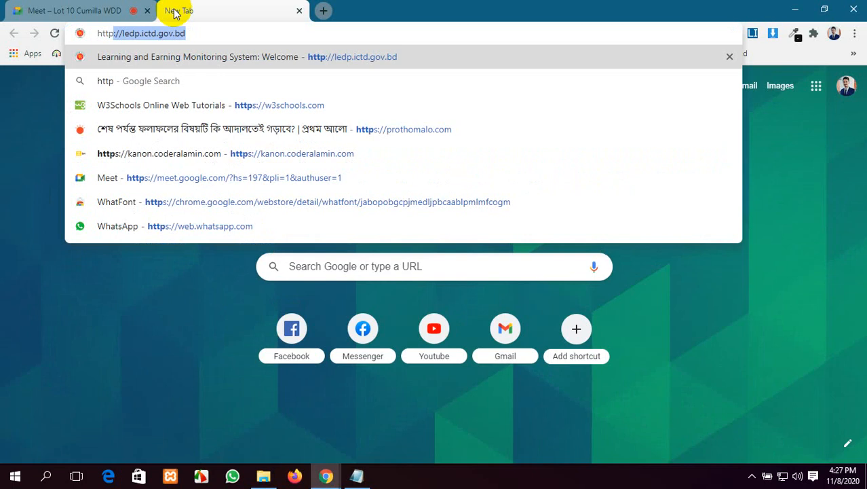
{"action": "left_click", "coordinate": [200, 33]}
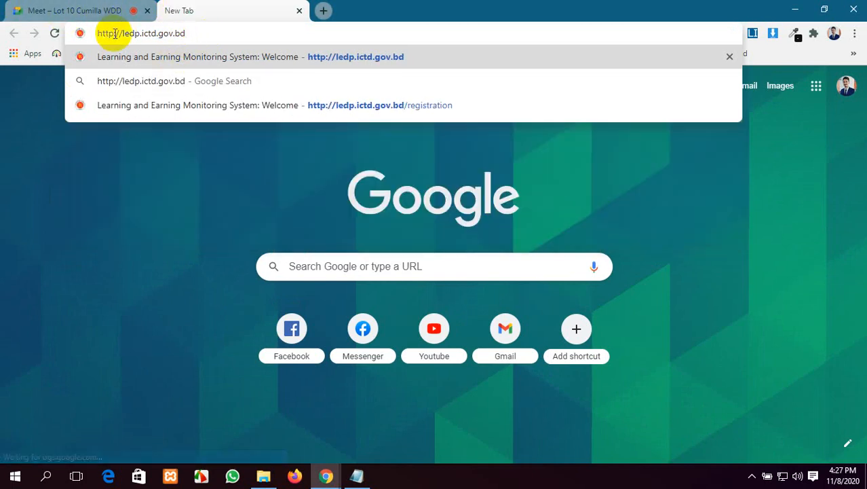
{"action": "left_click", "coordinate": [252, 60]}
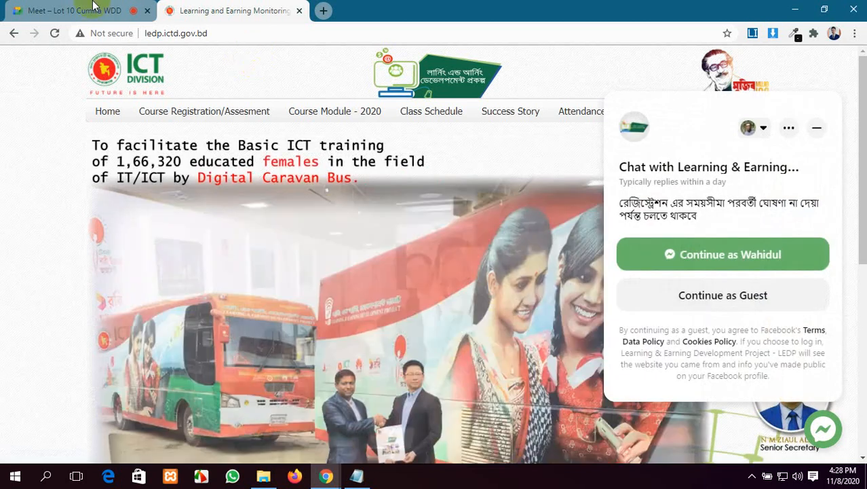
{"action": "left_click", "coordinate": [85, 10]}
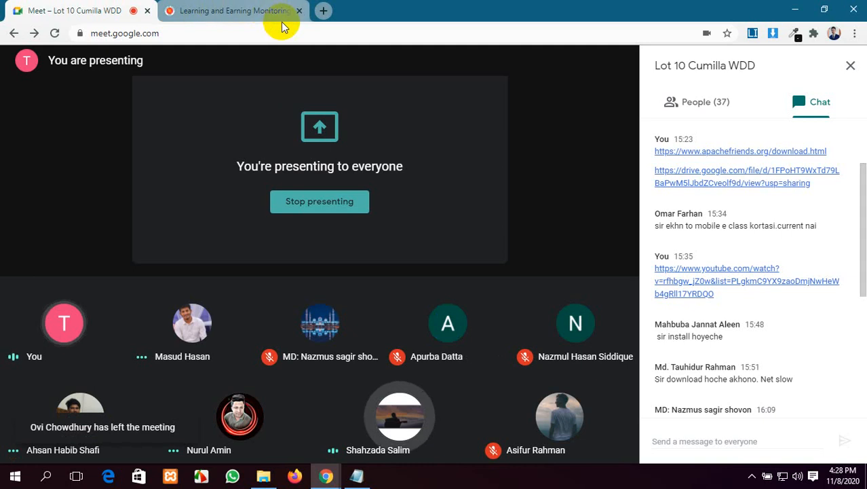
{"action": "left_click", "coordinate": [300, 11]}
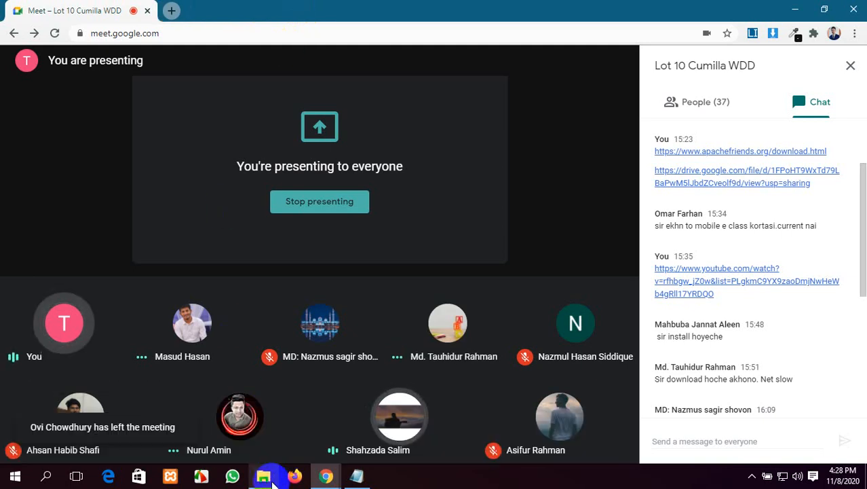
Step: Take File Explorer back to htdocs, then bring the Google Meet window to the front
{"action": "mouse_move", "coordinate": [272, 481]}
{"action": "left_click", "coordinate": [263, 425]}
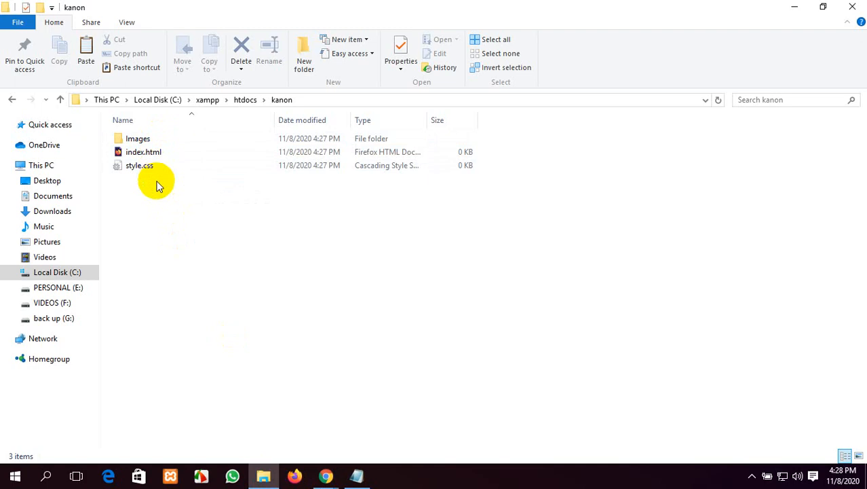
{"action": "left_click", "coordinate": [11, 100]}
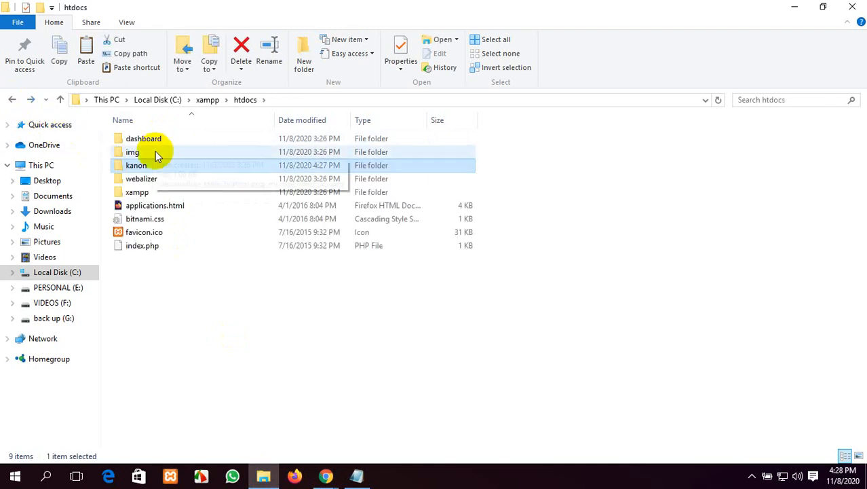
{"action": "left_click", "coordinate": [326, 477]}
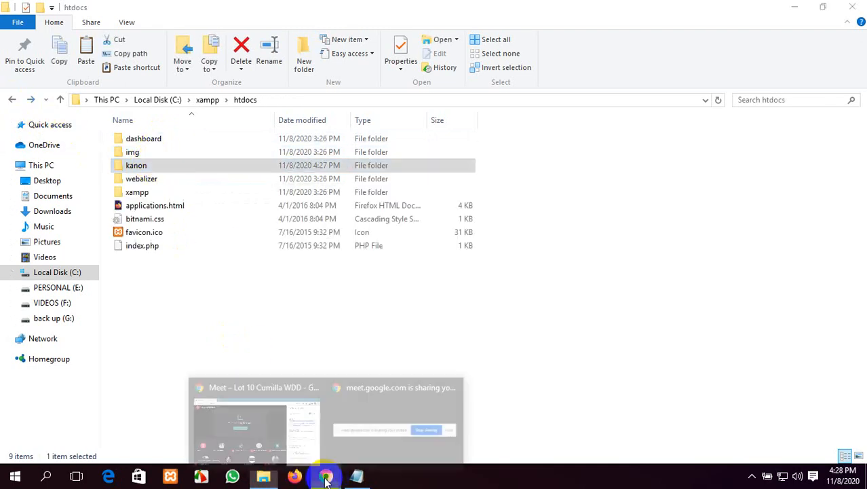
{"action": "left_click", "coordinate": [268, 427]}
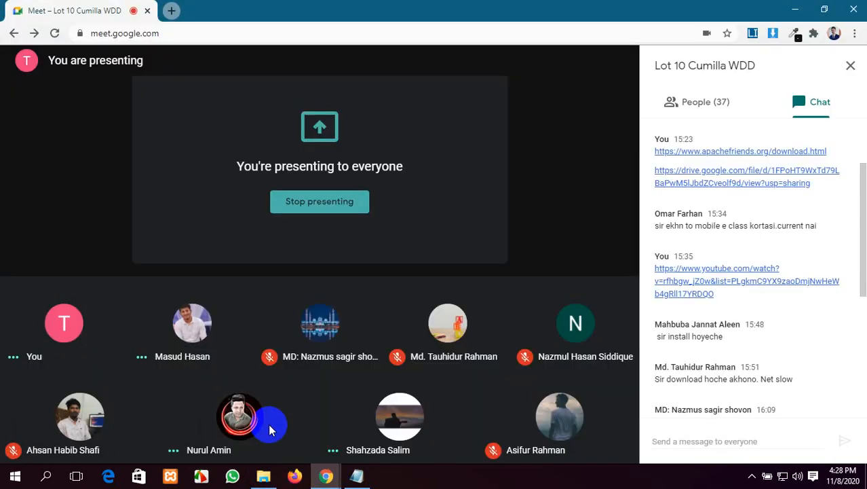
Step: Open a blank New Tab in Chrome beside the Google Meet tab
{"action": "left_click", "coordinate": [173, 10]}
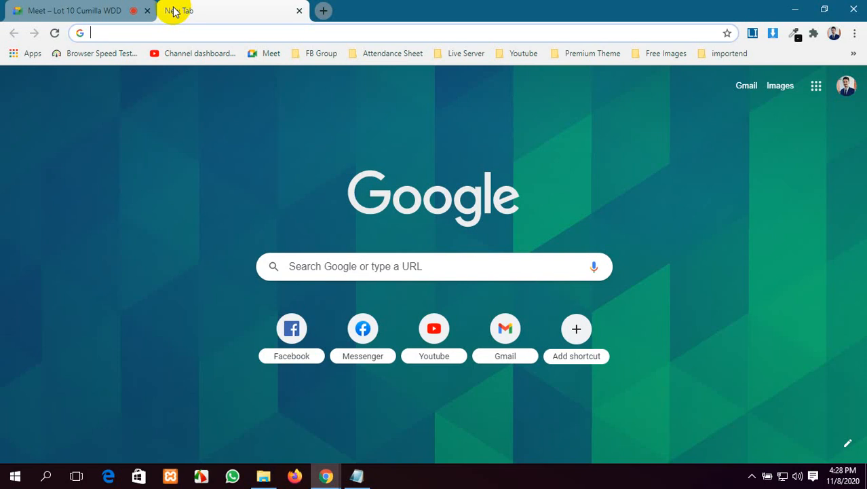
Step: Load localhost/kanon in the new tab, which fails with ERR_CONNECTION_REFUSED
{"action": "type", "text": "loca"}
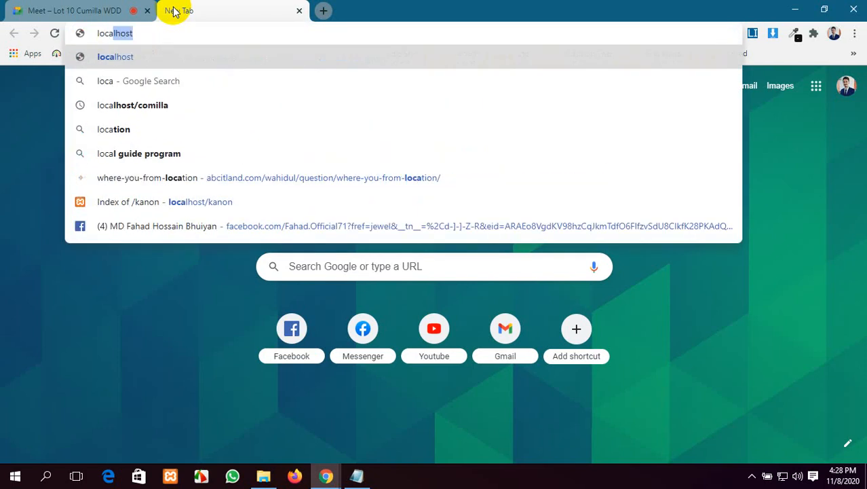
{"action": "type", "text": "lhost"}
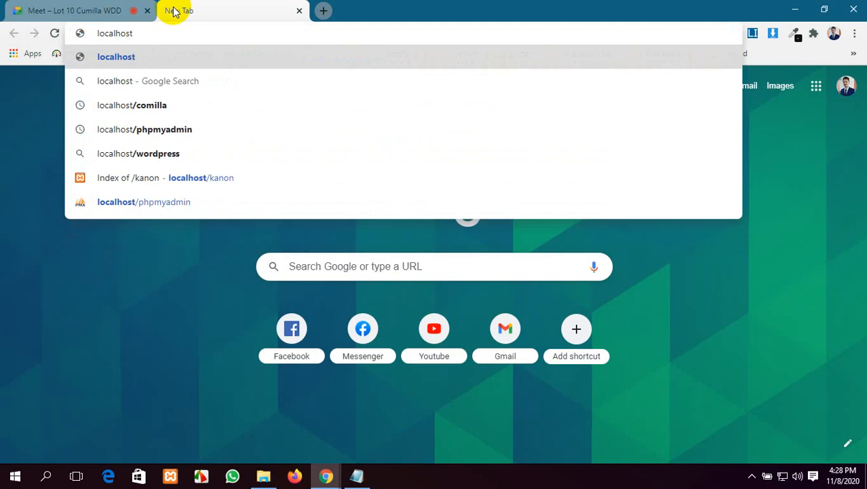
{"action": "type", "text": "kanon"}
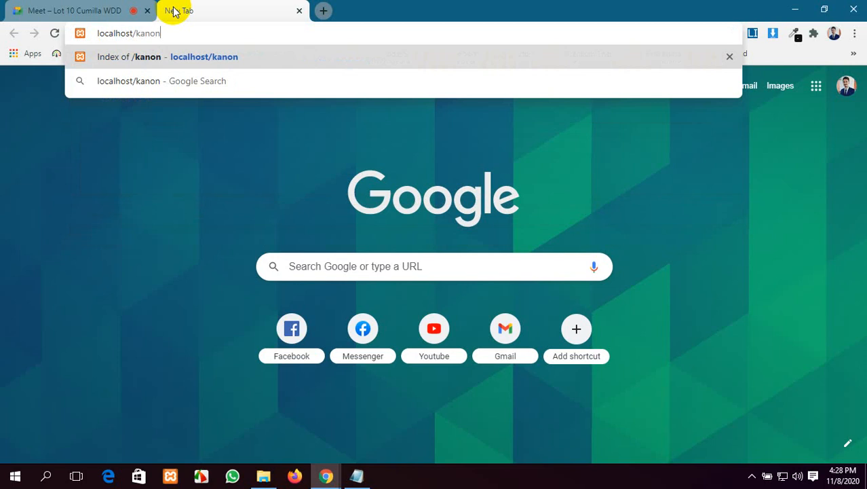
{"action": "key", "text": "Return"}
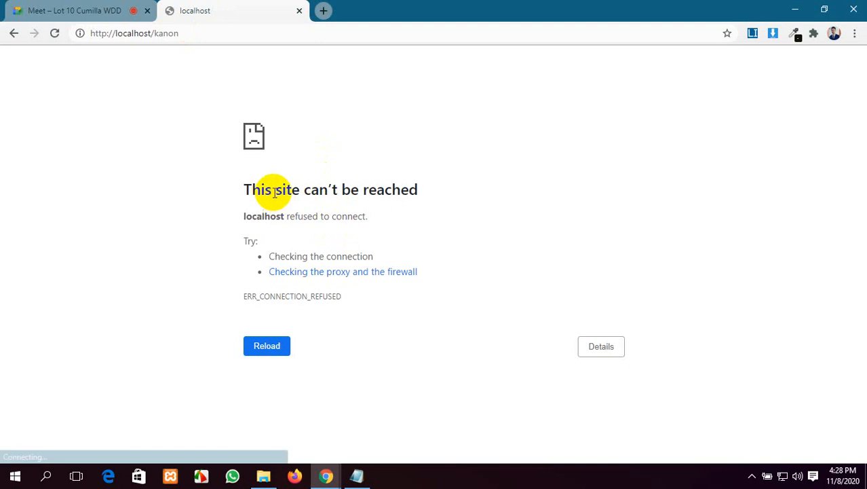
Step: Look over the 'This site can't be reached' error, then minimise Chrome
{"action": "left_click_drag", "start_coordinate": [434, 194], "coordinate": [178, 169]}
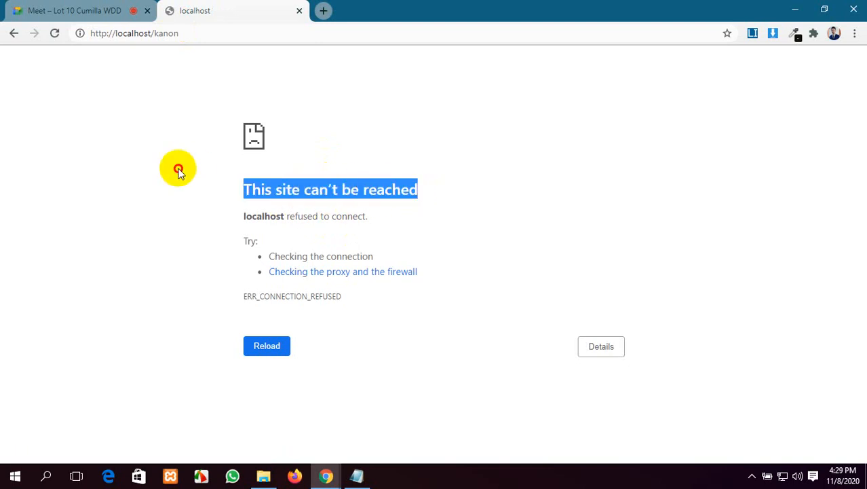
{"action": "left_click", "coordinate": [198, 168]}
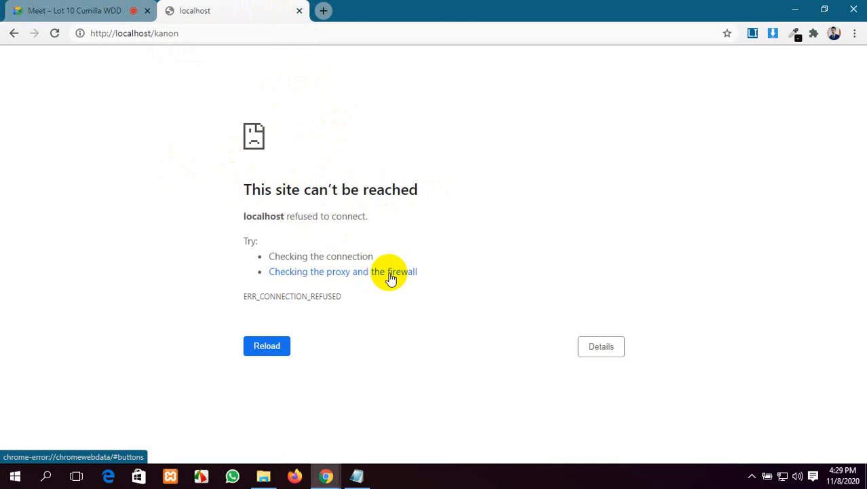
{"action": "left_click", "coordinate": [796, 8]}
Step: Minimise File Explorer, refresh the desktop, and close the existing XAMPP Control Panel window
{"action": "left_click", "coordinate": [795, 7]}
{"action": "right_click", "coordinate": [565, 42]}
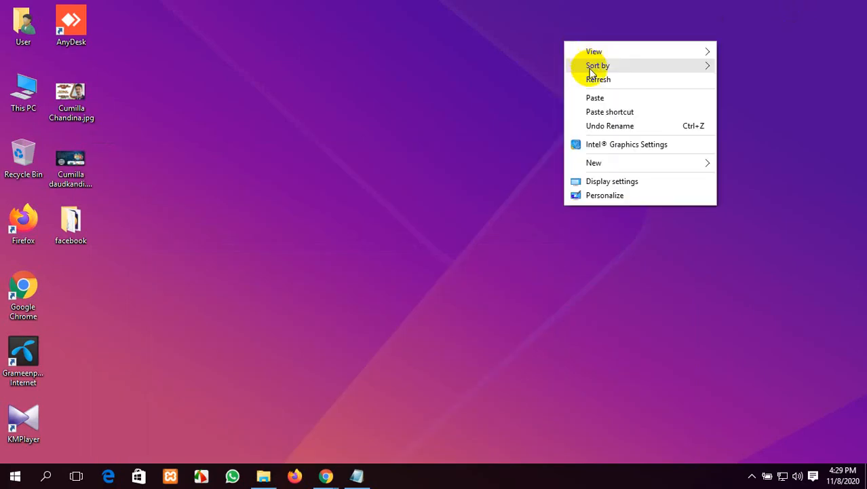
{"action": "left_click", "coordinate": [592, 80]}
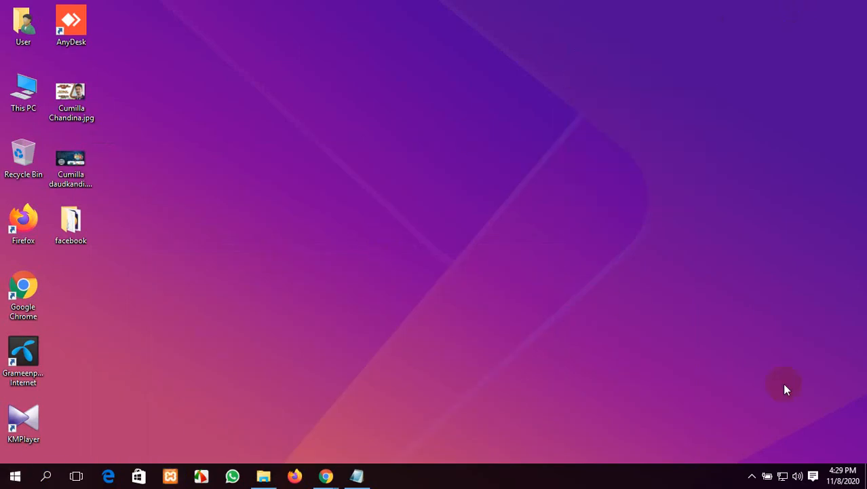
{"action": "left_click", "coordinate": [752, 479]}
{"action": "left_click", "coordinate": [412, 202]}
{"action": "left_click", "coordinate": [173, 477]}
{"action": "left_click_drag", "start_coordinate": [257, 18], "coordinate": [447, 75]}
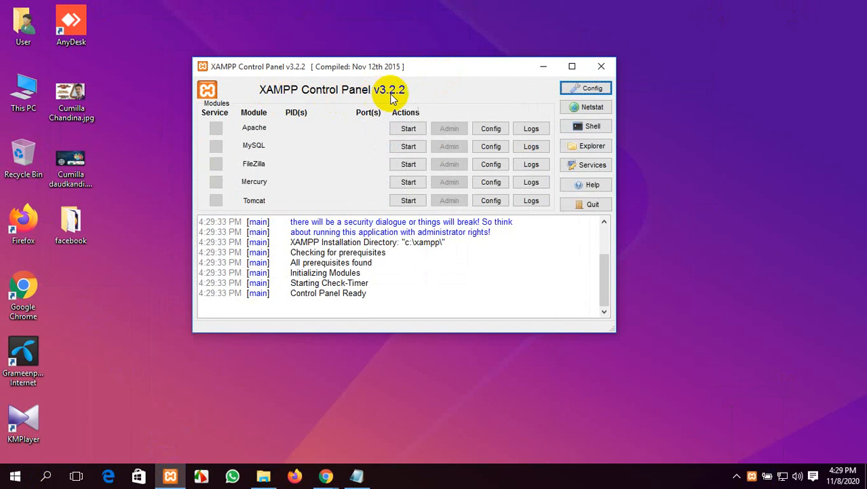
{"action": "left_click", "coordinate": [601, 66]}
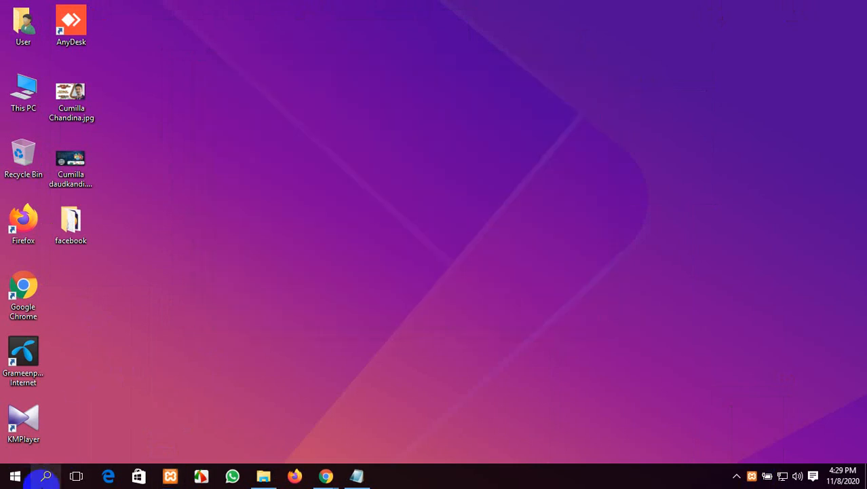
Step: Relaunch XAMPP Control Panel from a Start search for 'xa' and refresh the desktop
{"action": "left_click", "coordinate": [46, 477]}
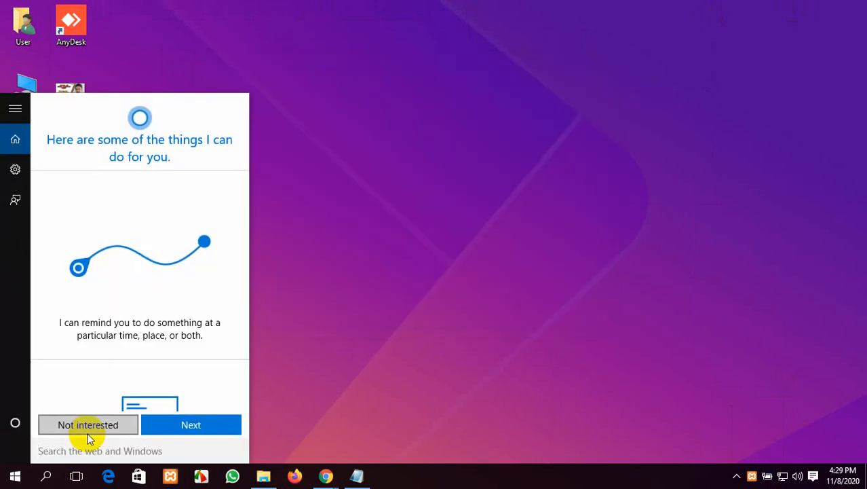
{"action": "type", "text": "xa"}
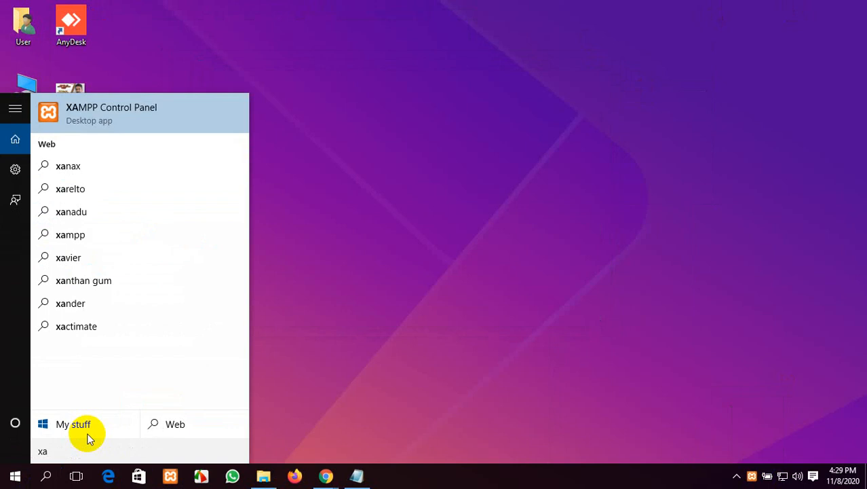
{"action": "left_click", "coordinate": [146, 117]}
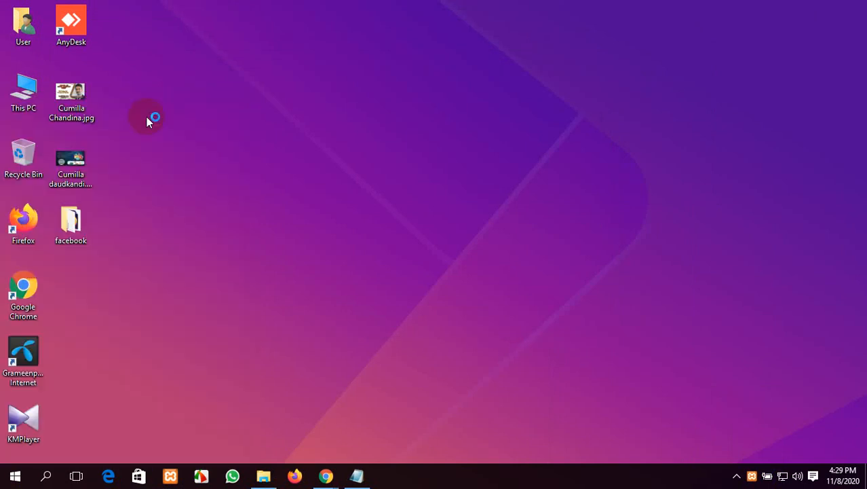
{"action": "left_click_drag", "start_coordinate": [258, 11], "coordinate": [413, 69]}
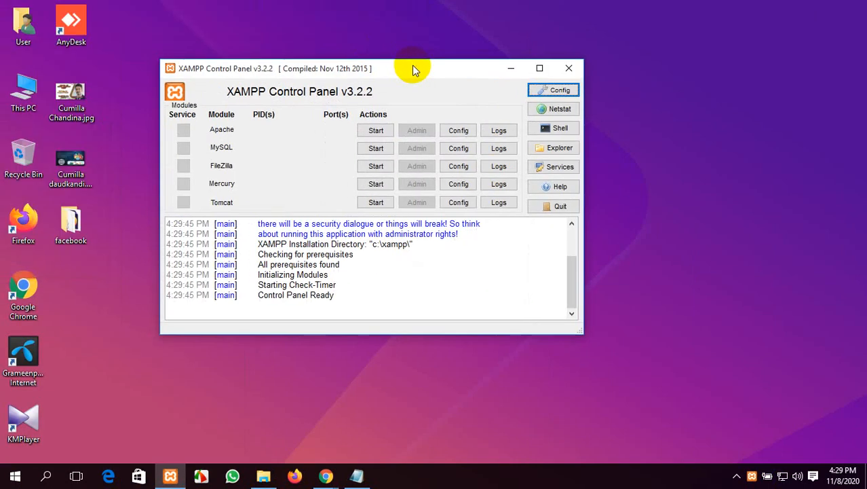
{"action": "left_click", "coordinate": [569, 68]}
{"action": "right_click", "coordinate": [406, 73]}
{"action": "left_click", "coordinate": [448, 112]}
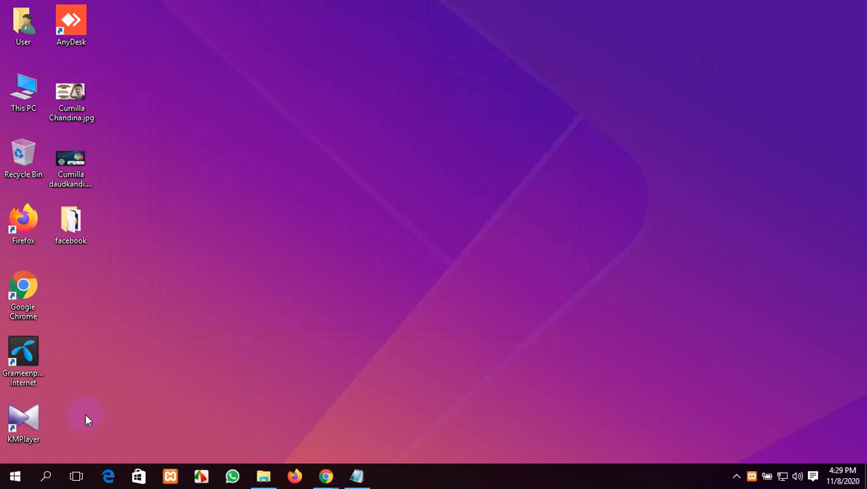
Step: Start Apache (ports 80, 443) and MySQL (port 3306), then minimise XAMPP
{"action": "left_click", "coordinate": [167, 478]}
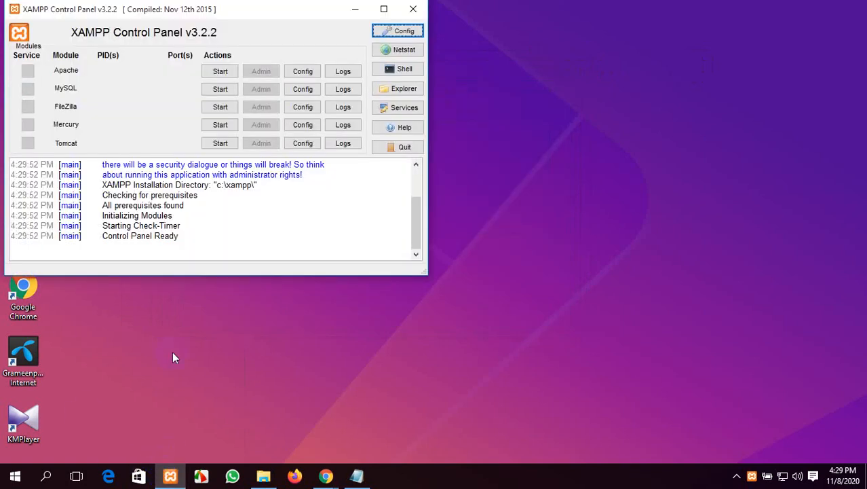
{"action": "left_click", "coordinate": [224, 73]}
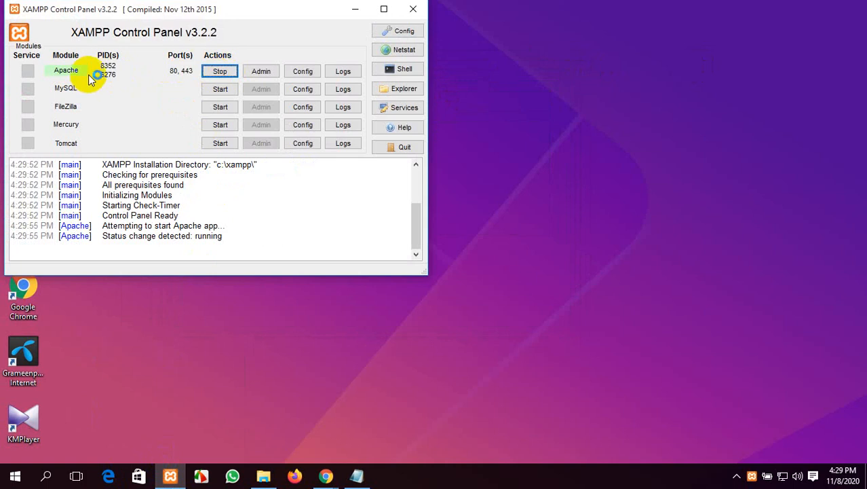
{"action": "left_click", "coordinate": [218, 90]}
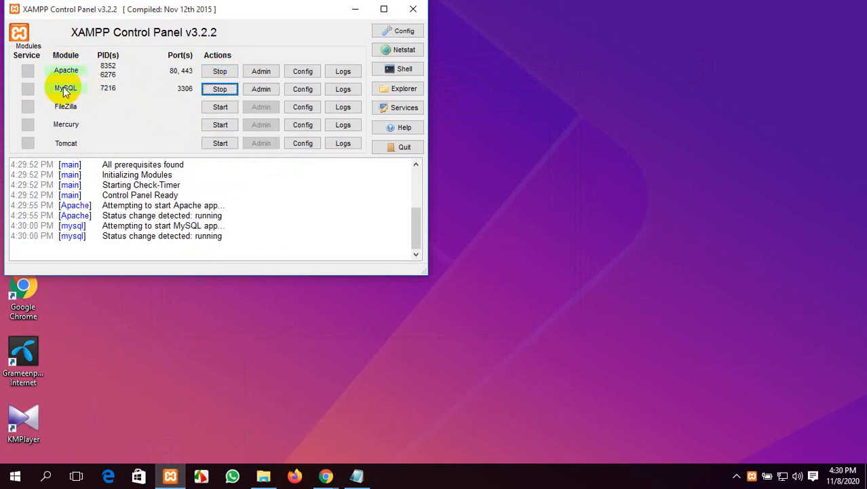
{"action": "left_click", "coordinate": [351, 13]}
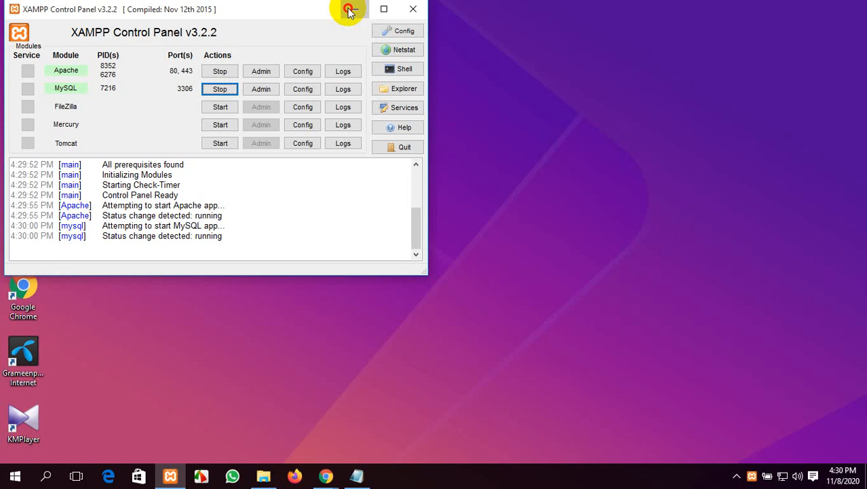
{"action": "right_click", "coordinate": [323, 66]}
{"action": "left_click", "coordinate": [374, 103]}
Step: Reload localhost/kanon in Chrome, which now loads blank, then close that tab
{"action": "mouse_move", "coordinate": [324, 461]}
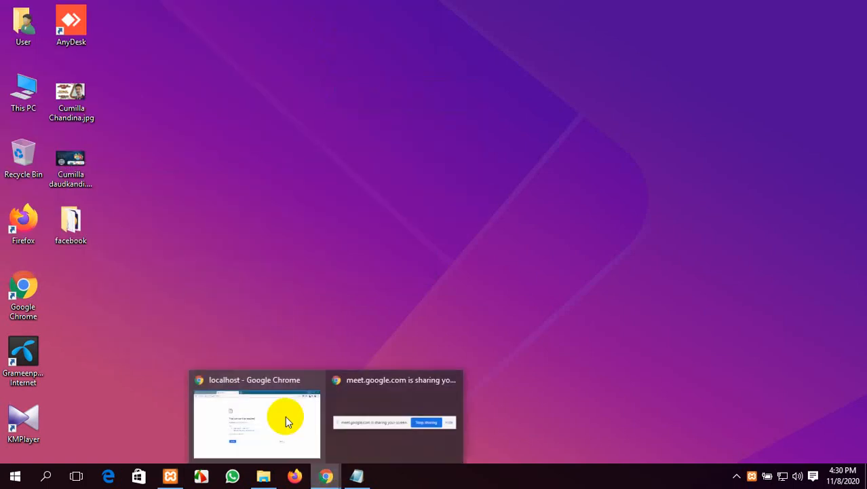
{"action": "left_click", "coordinate": [285, 416]}
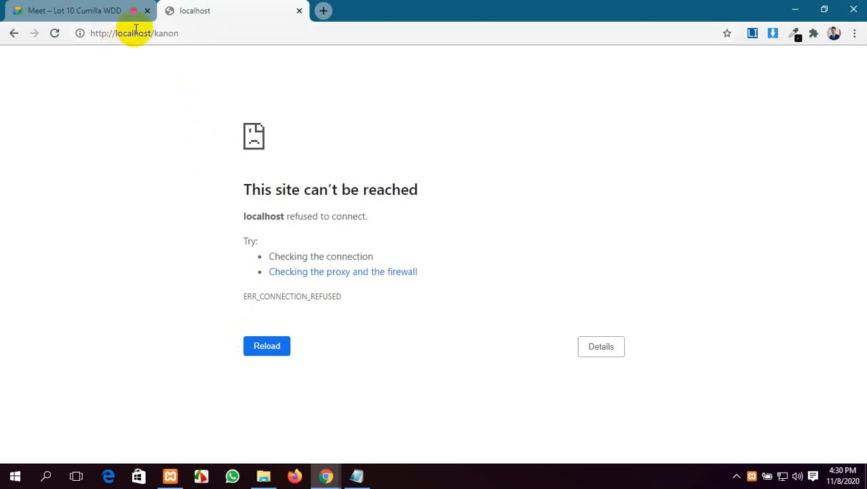
{"action": "left_click", "coordinate": [201, 38]}
{"action": "key", "text": "Return"}
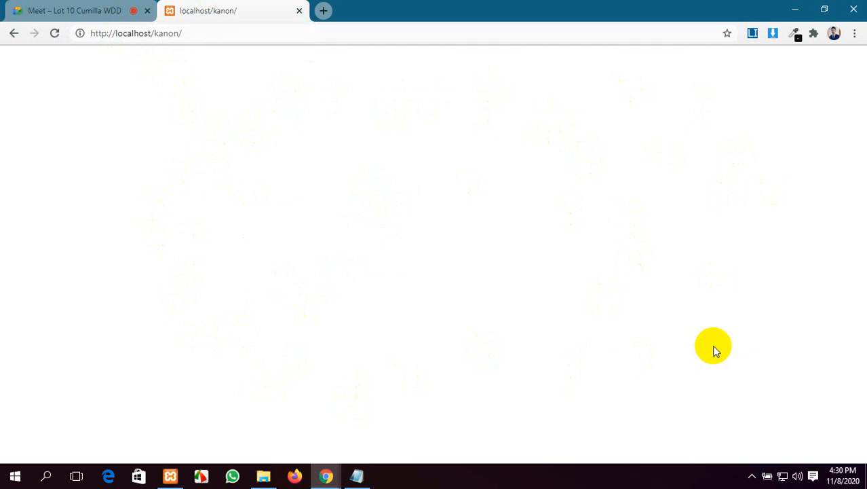
{"action": "left_click", "coordinate": [299, 10]}
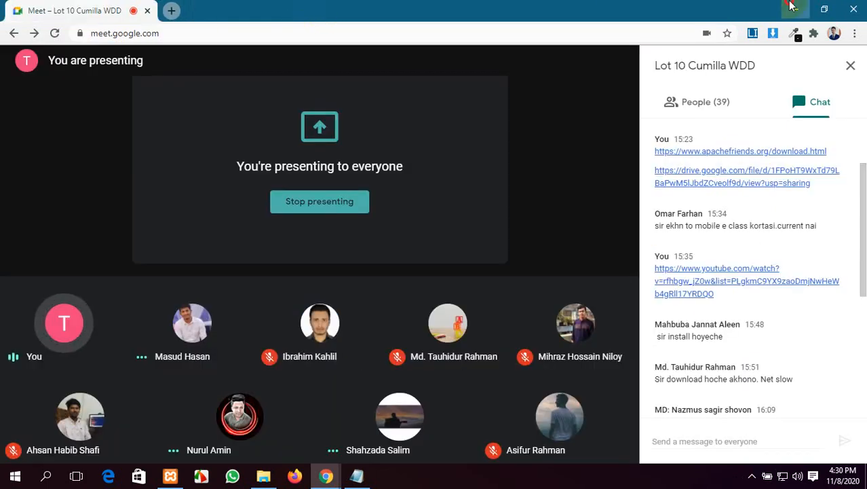
Step: Cut the facebook folder from the desktop and close the extra Explorer windows
{"action": "left_click", "coordinate": [796, 10]}
{"action": "left_click", "coordinate": [78, 229]}
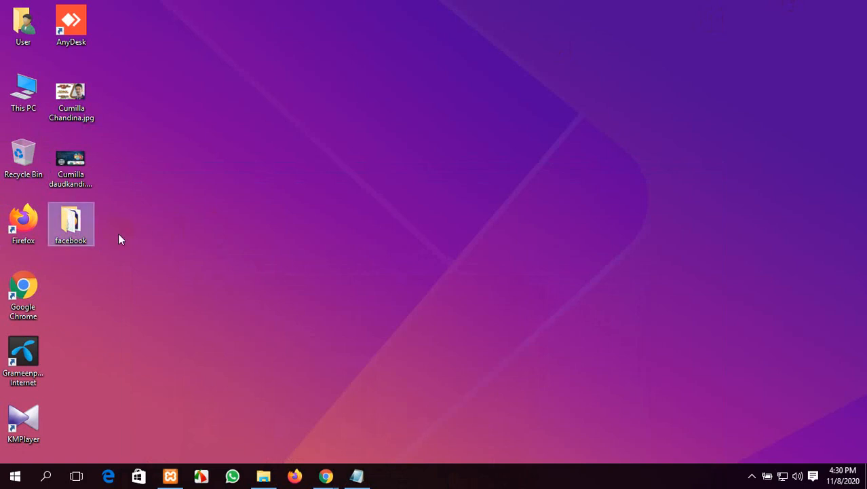
{"action": "right_click", "coordinate": [62, 231]}
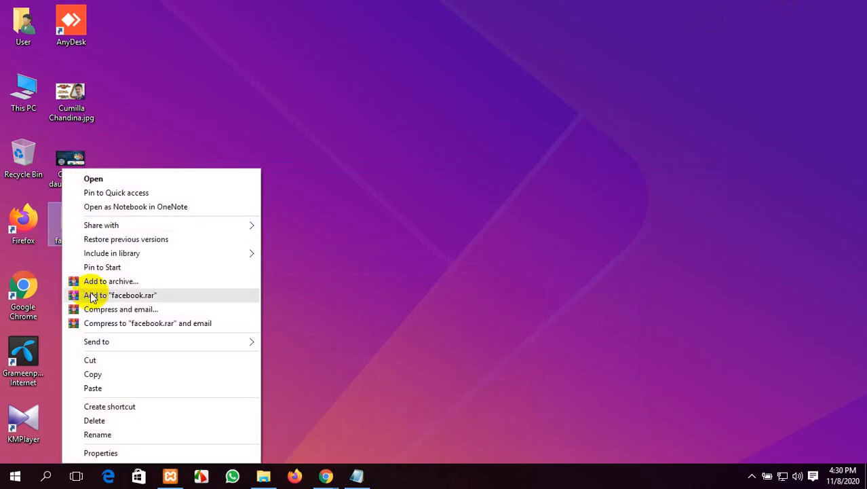
{"action": "left_click", "coordinate": [88, 360]}
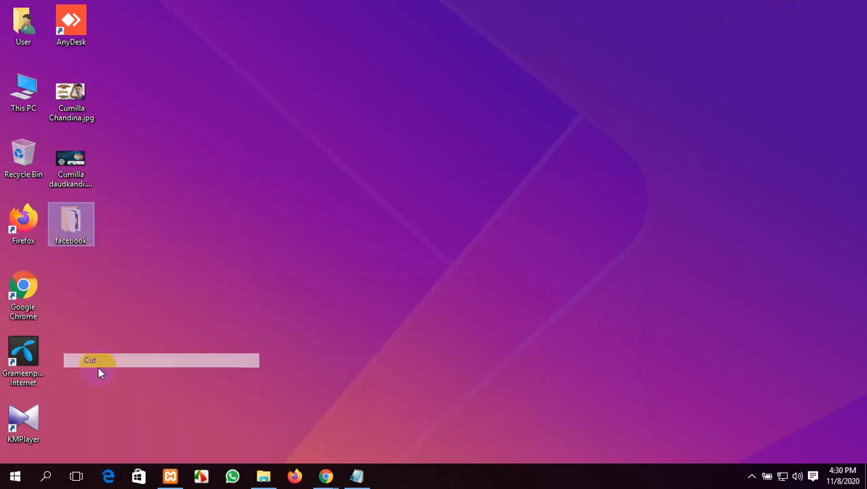
{"action": "double_click", "coordinate": [27, 107]}
{"action": "left_click", "coordinate": [853, 7]}
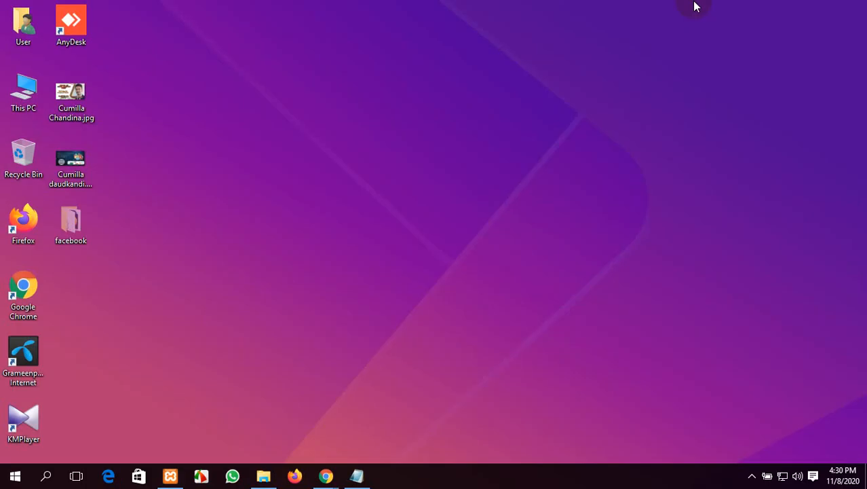
{"action": "left_click", "coordinate": [263, 476]}
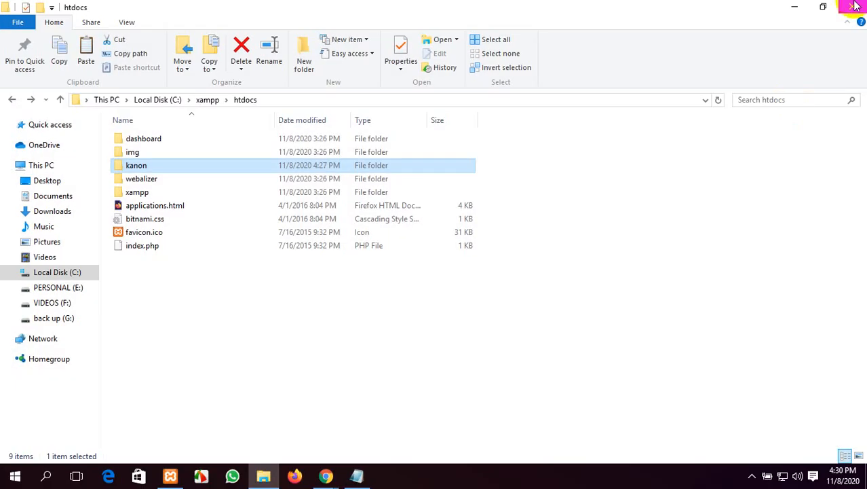
{"action": "left_click", "coordinate": [845, 14]}
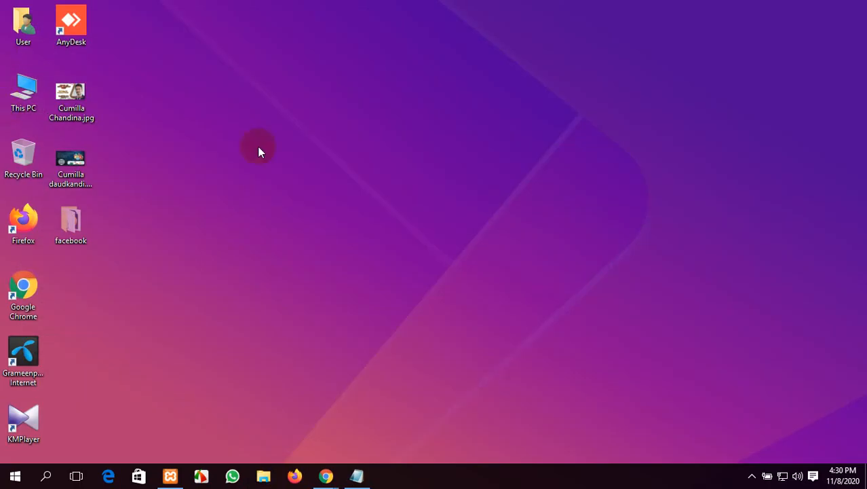
Step: Paste the facebook folder into This PC > Local Disk (C:) > xampp > htdocs
{"action": "double_click", "coordinate": [25, 106]}
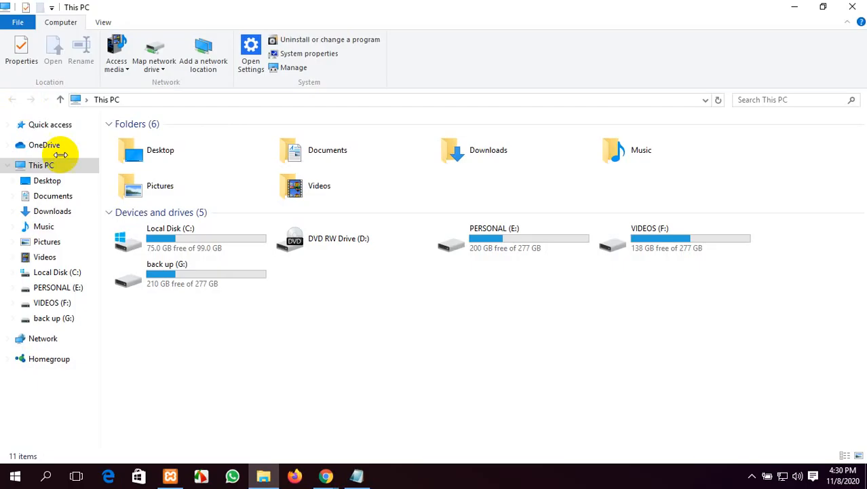
{"action": "double_click", "coordinate": [215, 237]}
{"action": "double_click", "coordinate": [178, 219]}
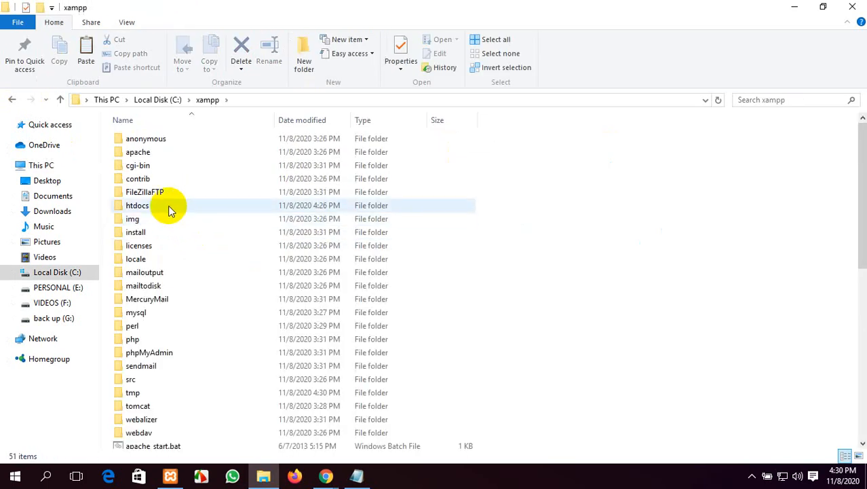
{"action": "double_click", "coordinate": [171, 208]}
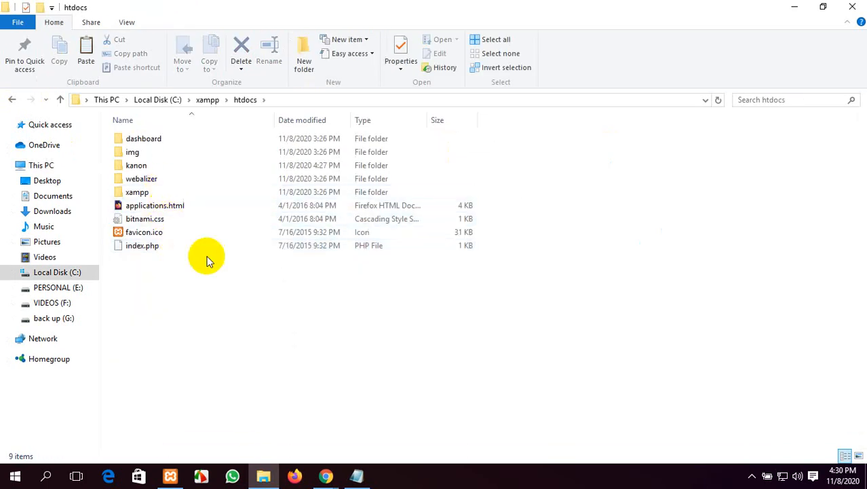
{"action": "right_click", "coordinate": [193, 313]}
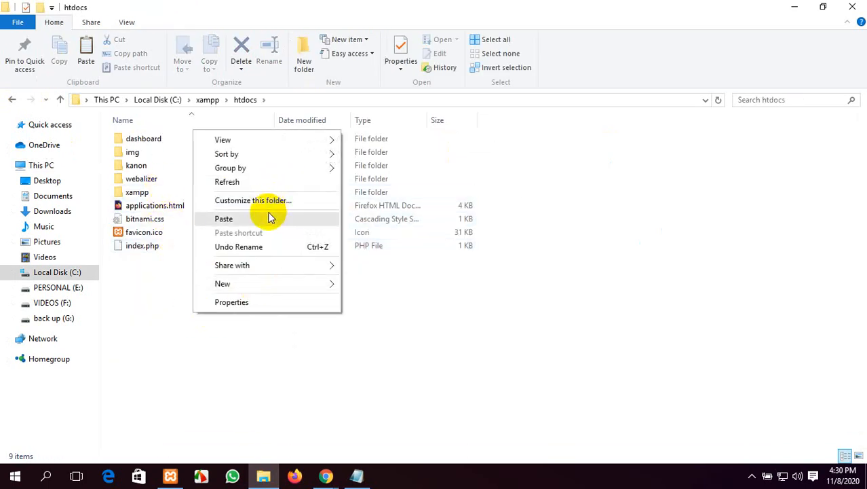
{"action": "left_click", "coordinate": [262, 218]}
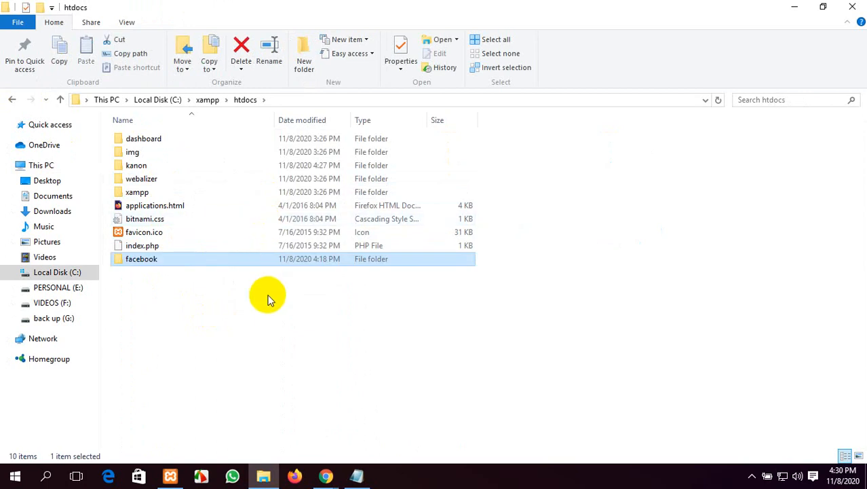
Step: Open the pasted facebook folder in htdocs
{"action": "left_click", "coordinate": [273, 332]}
{"action": "left_click", "coordinate": [208, 261]}
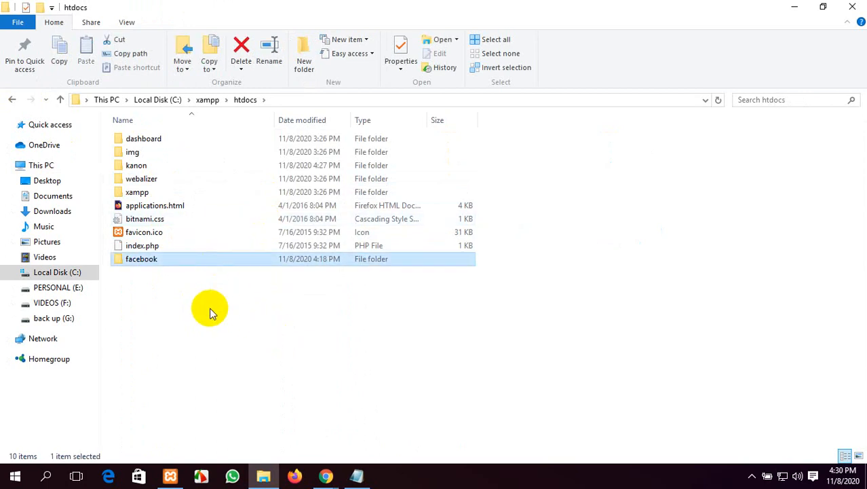
{"action": "left_click", "coordinate": [279, 319]}
{"action": "left_click", "coordinate": [175, 262]}
{"action": "double_click", "coordinate": [176, 260]}
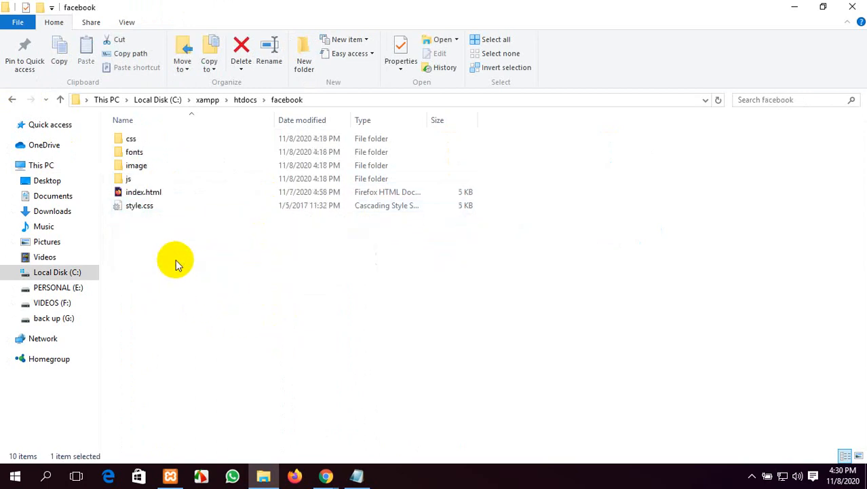
Step: Copy the six facebook items: css, fonts, image, js, index.html and style.css
{"action": "left_click_drag", "start_coordinate": [180, 250], "coordinate": [159, 135]}
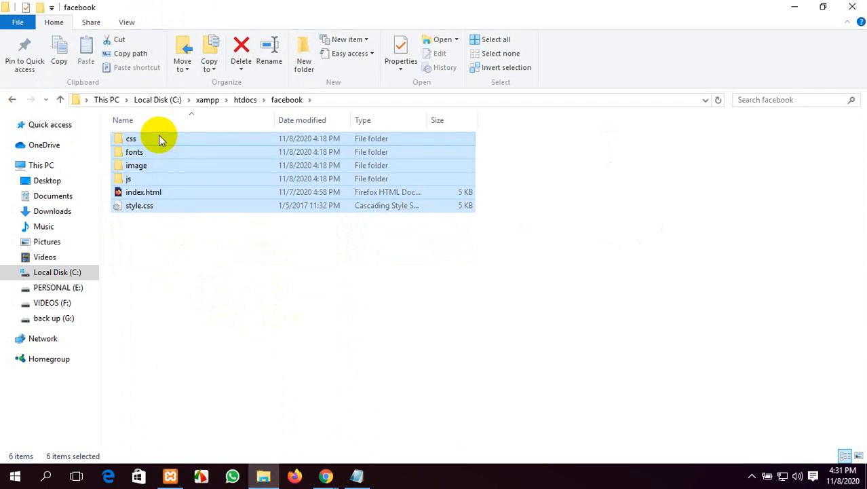
{"action": "key", "text": "ctrl+c"}
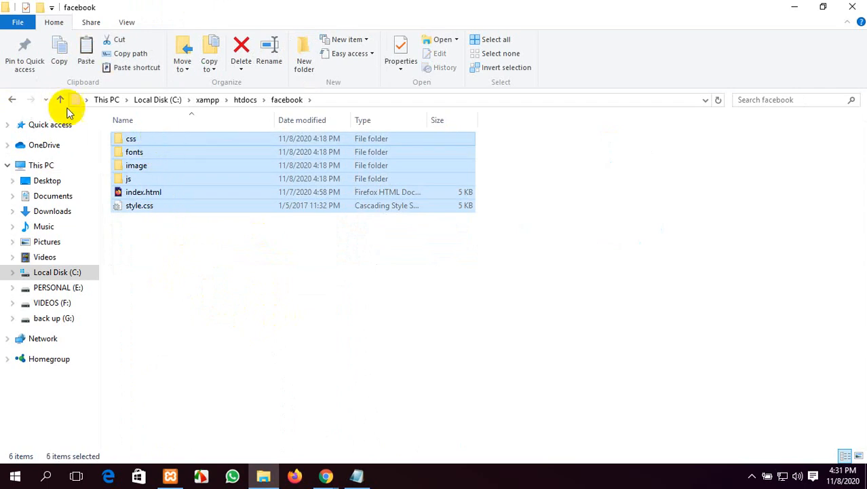
{"action": "left_click", "coordinate": [12, 100]}
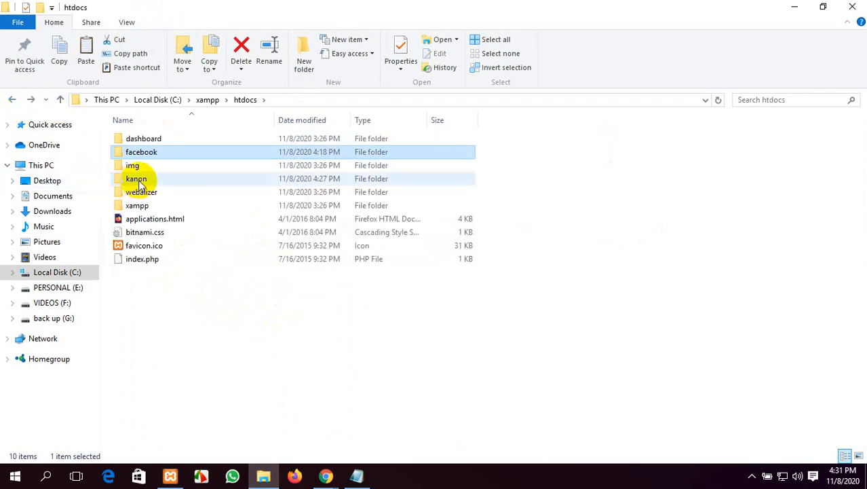
Step: Replace the three old files in kanon with the pasted template files, then return to htdocs
{"action": "double_click", "coordinate": [139, 179]}
{"action": "left_click_drag", "start_coordinate": [163, 194], "coordinate": [161, 138]}
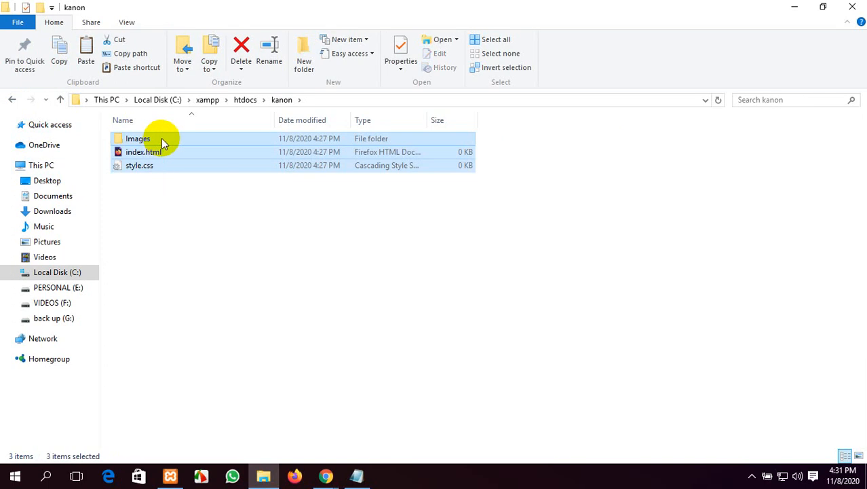
{"action": "key", "text": "Delete"}
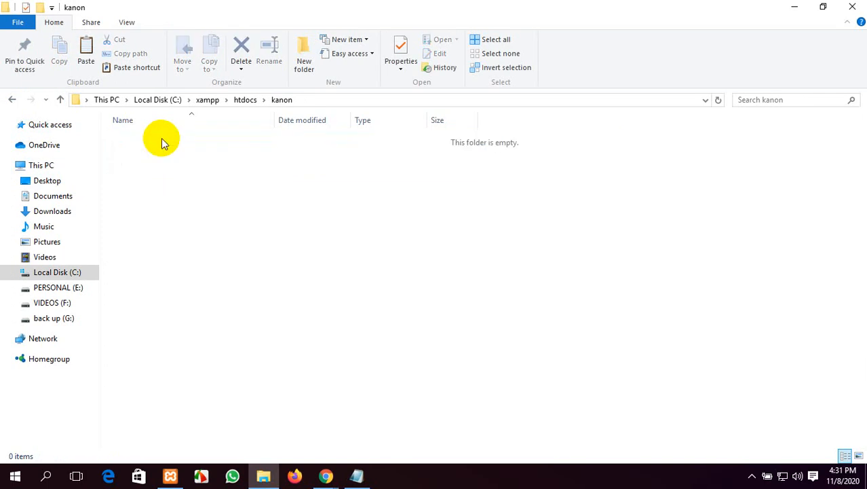
{"action": "key", "text": "ctrl+v"}
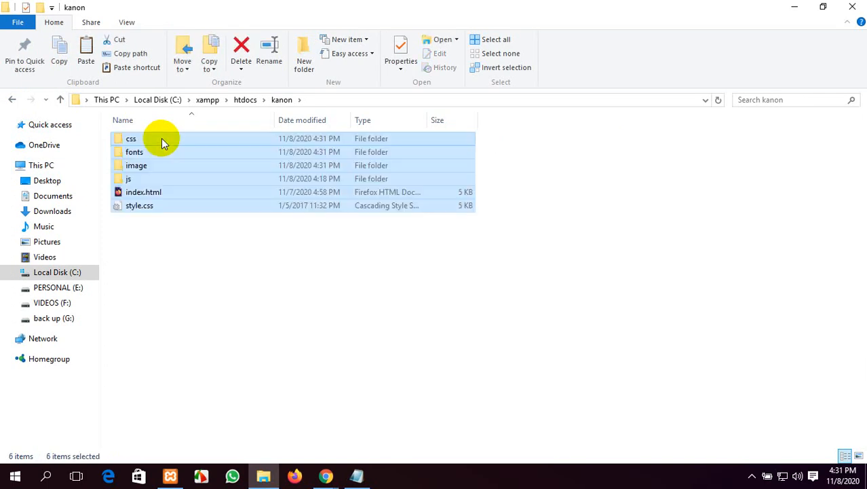
{"action": "left_click", "coordinate": [224, 252]}
{"action": "left_click", "coordinate": [329, 475]}
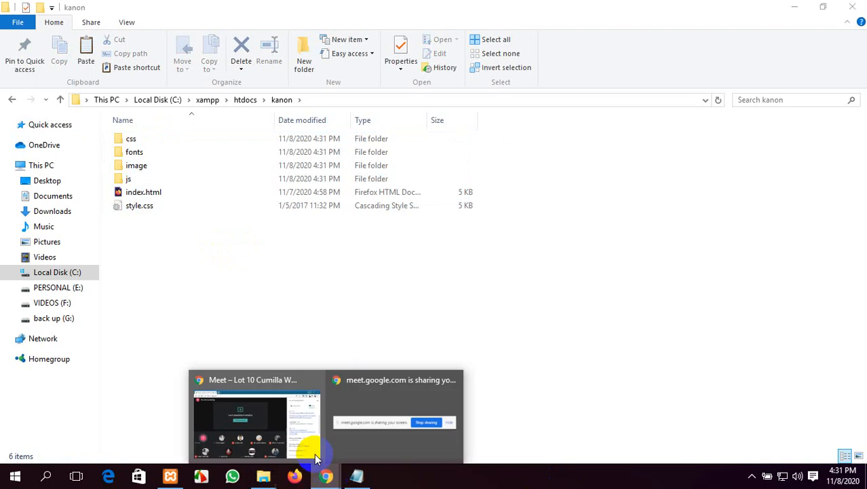
{"action": "left_click", "coordinate": [10, 100]}
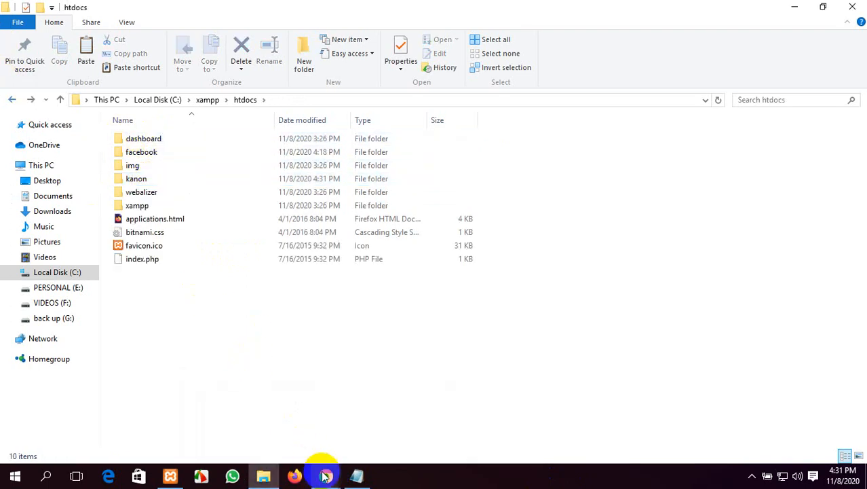
Step: Load localhost/kanon in a new Chrome tab to show the Facebook sign-up template, then return to File Explorer
{"action": "mouse_move", "coordinate": [326, 475]}
{"action": "left_click", "coordinate": [247, 415]}
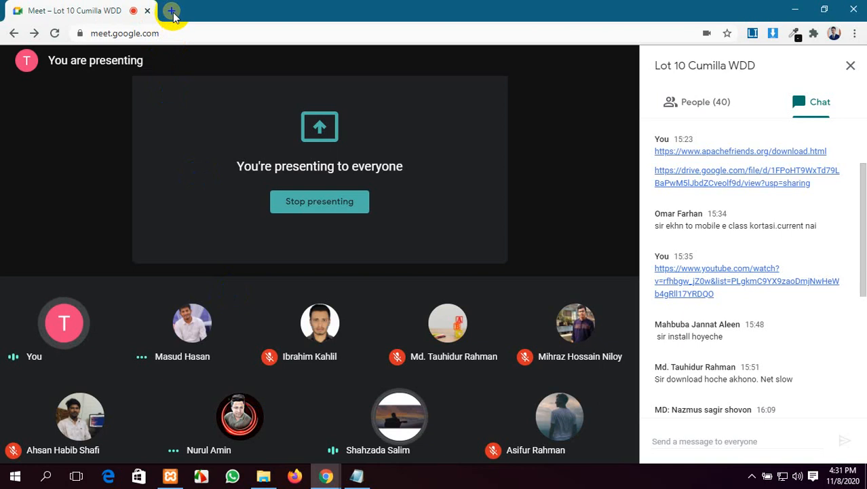
{"action": "left_click", "coordinate": [172, 10]}
{"action": "type", "text": "lo"}
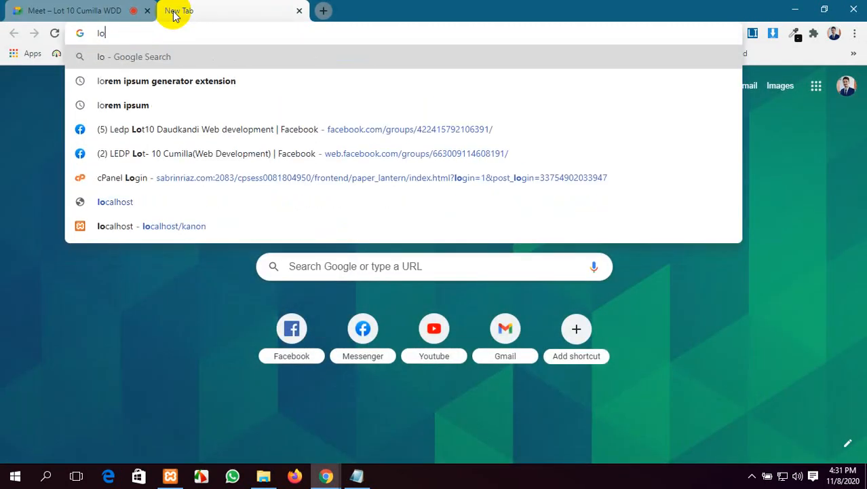
{"action": "type", "text": "calhost"}
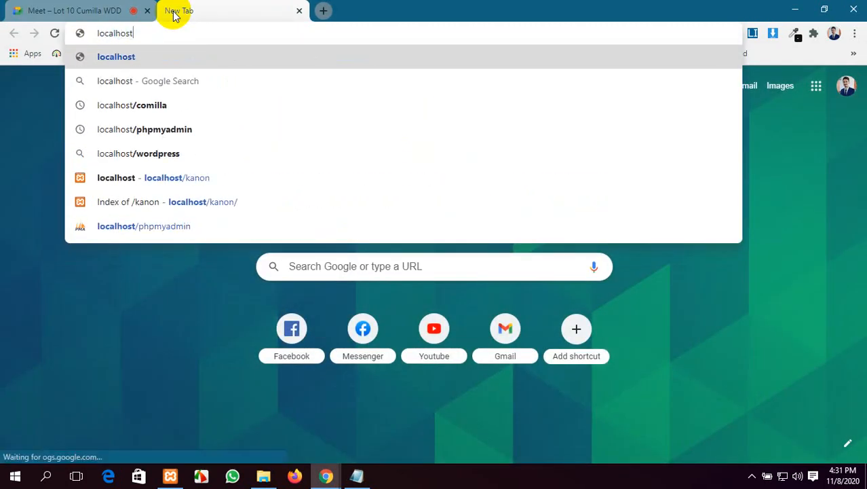
{"action": "type", "text": "/kanon"}
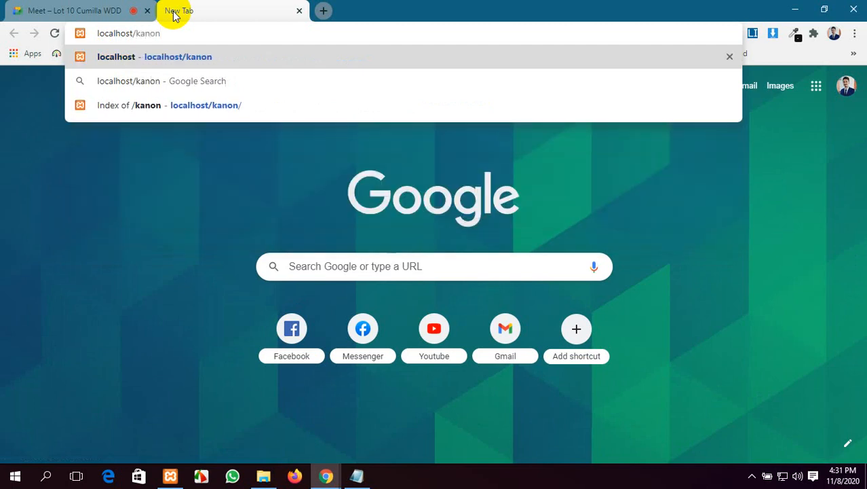
{"action": "key", "text": "Return"}
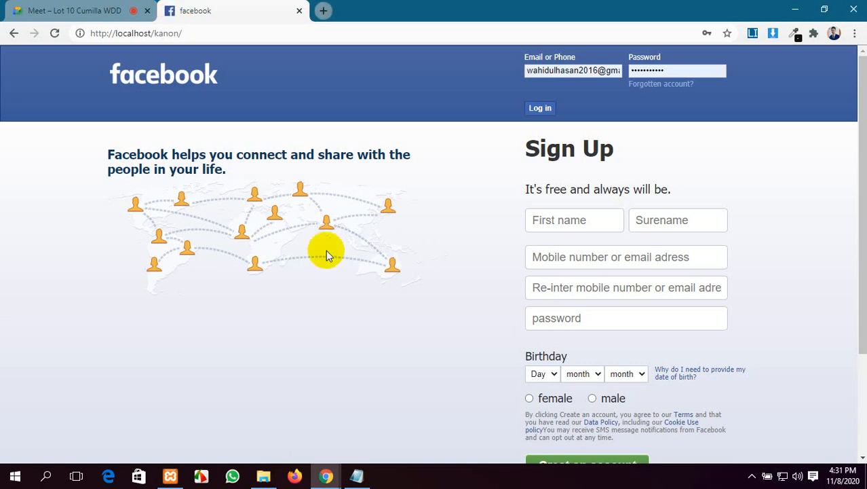
{"action": "left_click", "coordinate": [263, 477]}
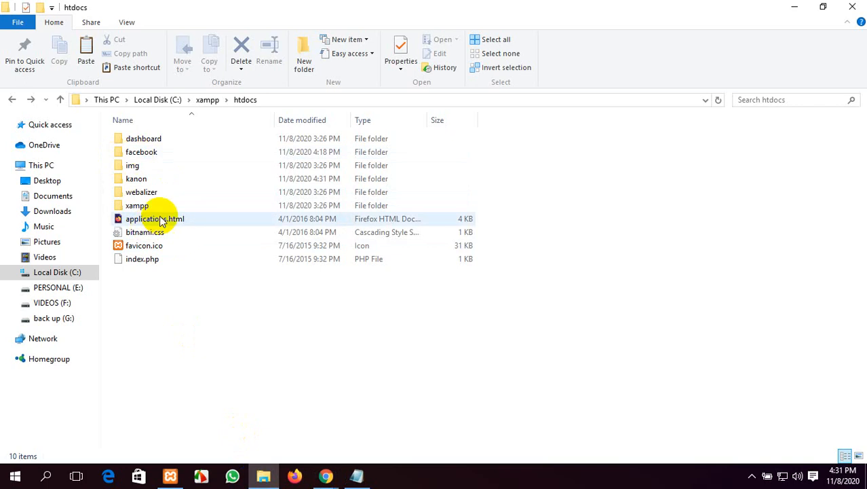
Step: Open the kanon folder to check its six template items, then bring the localhost/kanon page back up
{"action": "double_click", "coordinate": [166, 178]}
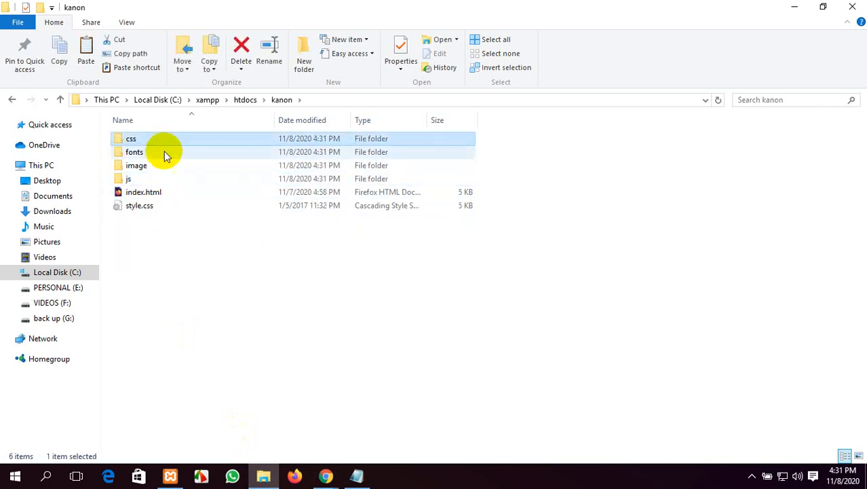
{"action": "left_click", "coordinate": [173, 166]}
{"action": "left_click", "coordinate": [170, 181]}
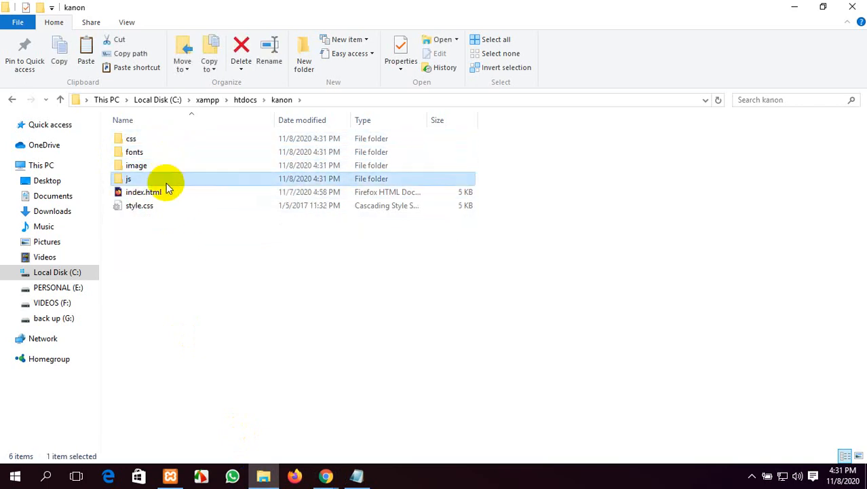
{"action": "left_click", "coordinate": [163, 139]}
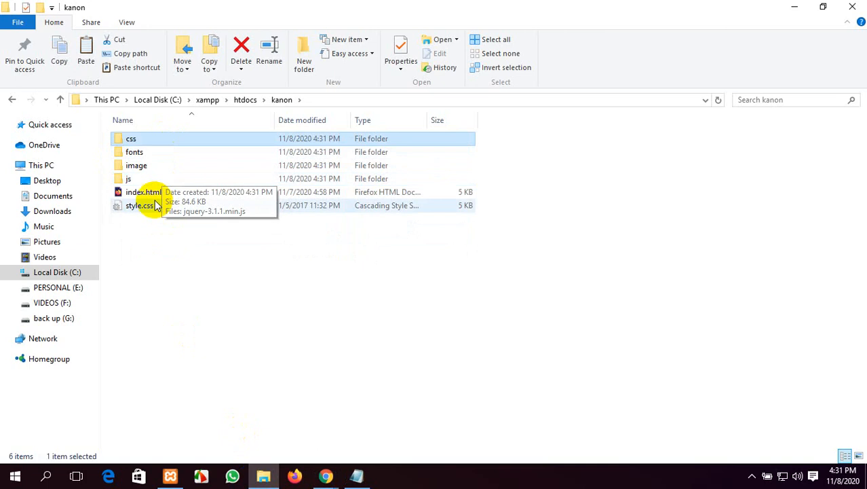
{"action": "left_click_drag", "start_coordinate": [152, 230], "coordinate": [158, 144]}
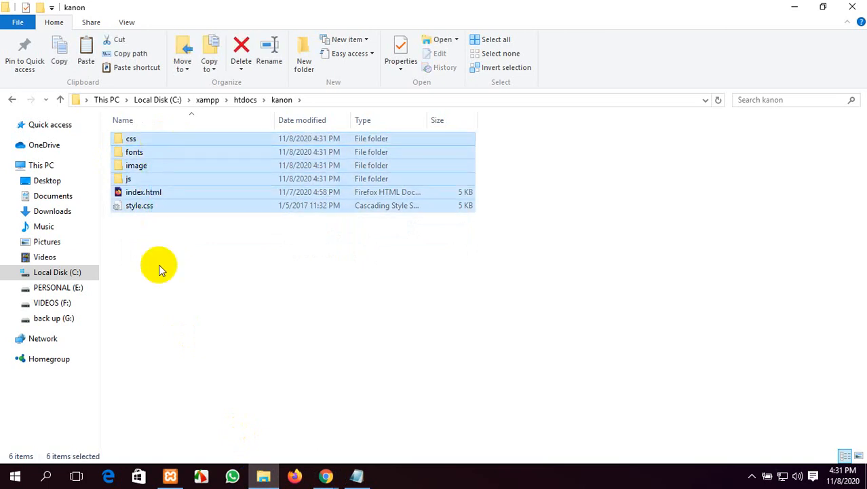
{"action": "left_click", "coordinate": [168, 339]}
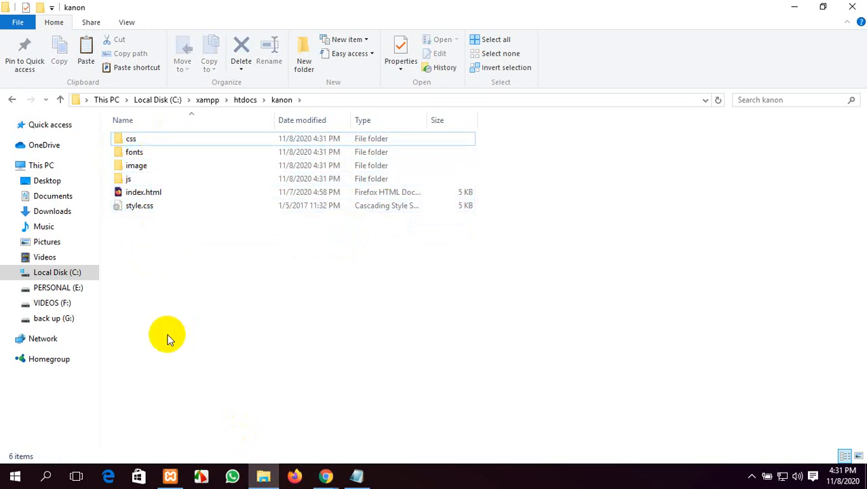
{"action": "left_click", "coordinate": [157, 167]}
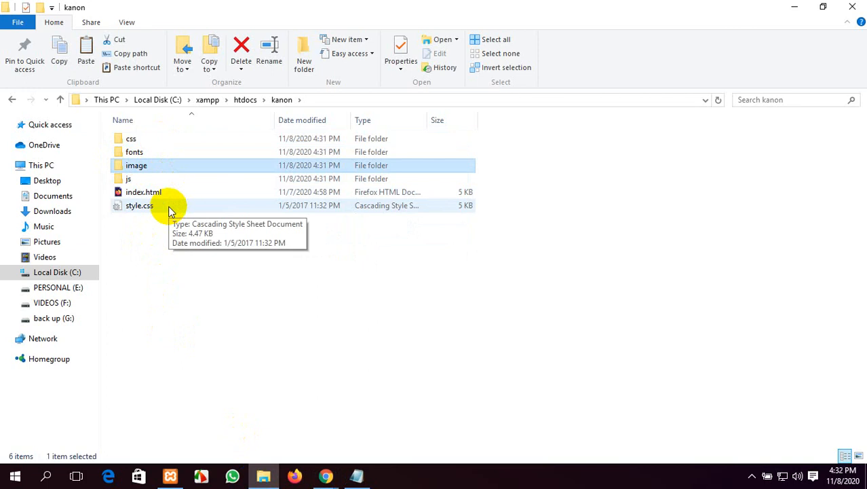
{"action": "mouse_move", "coordinate": [320, 468]}
{"action": "left_click", "coordinate": [289, 393]}
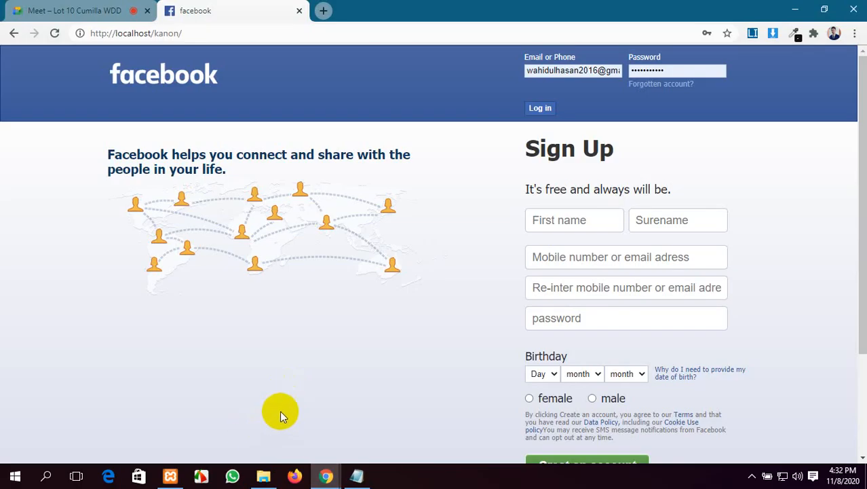
Step: Close the localhost Facebook tab and bring the kanon Explorer window to the front
{"action": "left_click", "coordinate": [300, 11]}
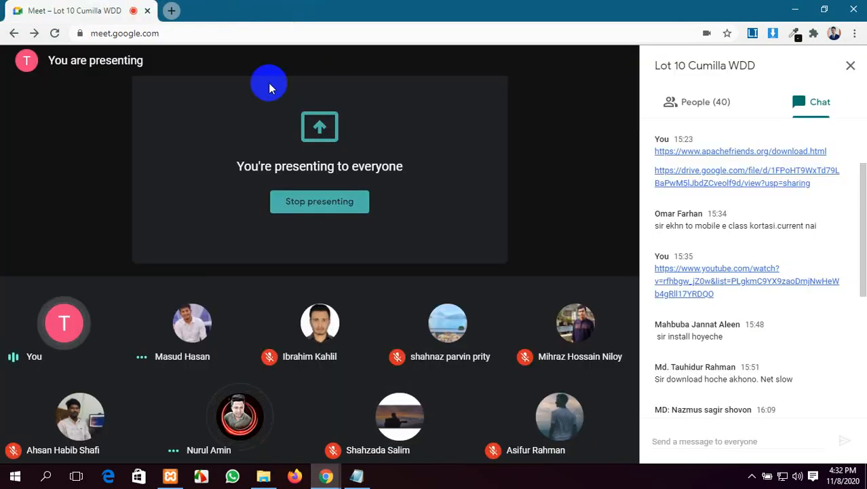
{"action": "mouse_move", "coordinate": [109, 387]}
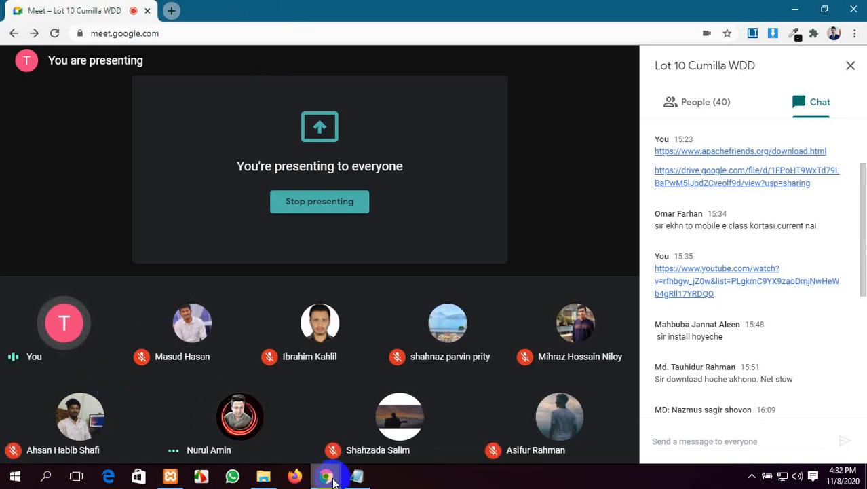
{"action": "left_click", "coordinate": [267, 475]}
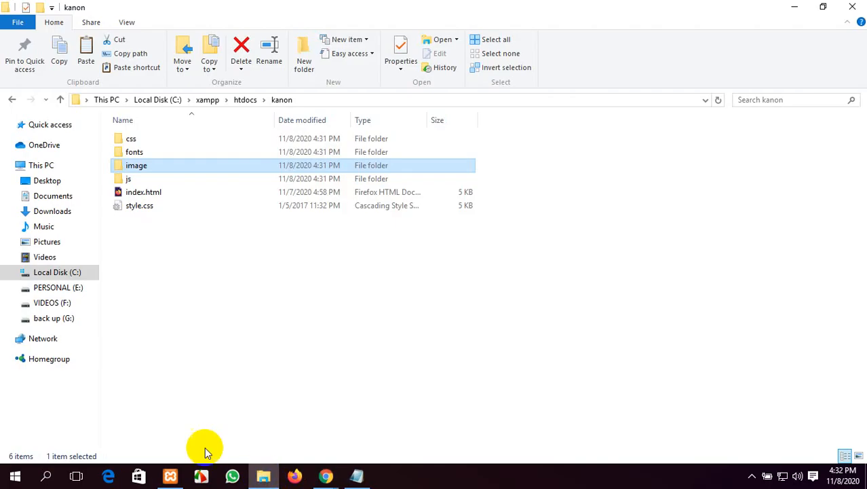
Step: In note.txt, add '1 WordPress Install' and '2 Make a Database Directory 3' below the Mamp line
{"action": "left_click", "coordinate": [354, 475]}
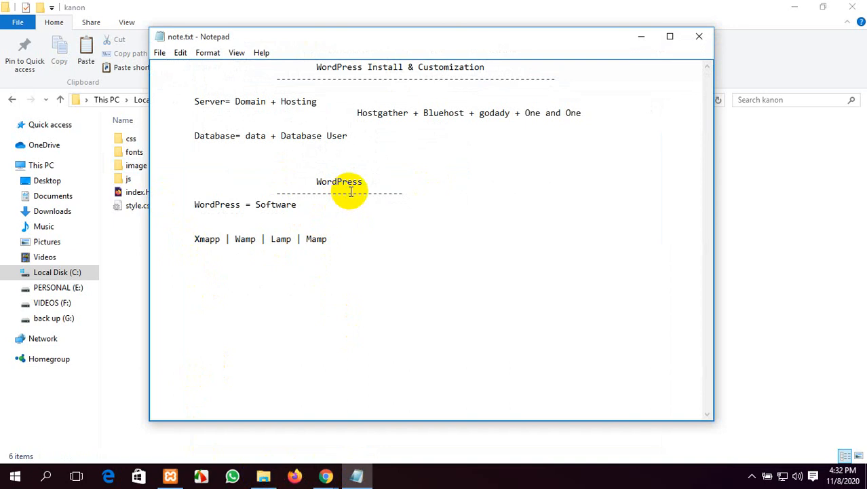
{"action": "left_click", "coordinate": [336, 251]}
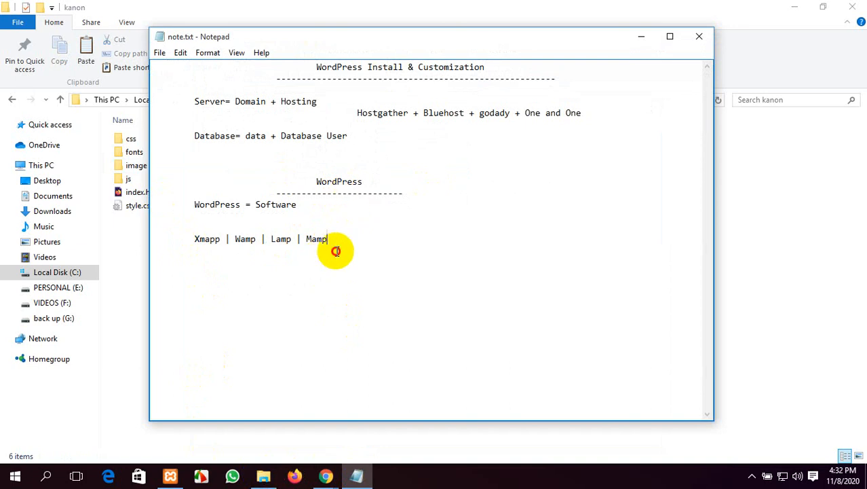
{"action": "left_click", "coordinate": [374, 183]}
{"action": "left_click", "coordinate": [350, 238]}
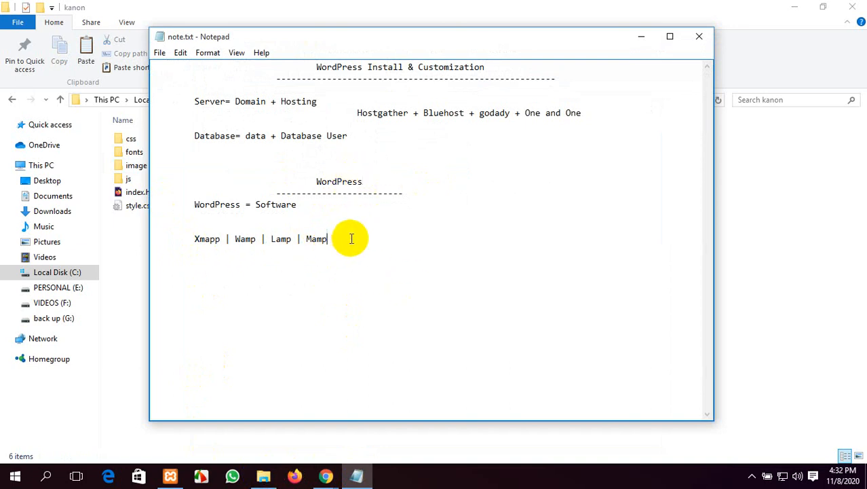
{"action": "key", "text": "Return"}
{"action": "key", "text": "Return"}
{"action": "key", "text": "Tab"}
{"action": "type", "text": "1 WordPress Ins"}
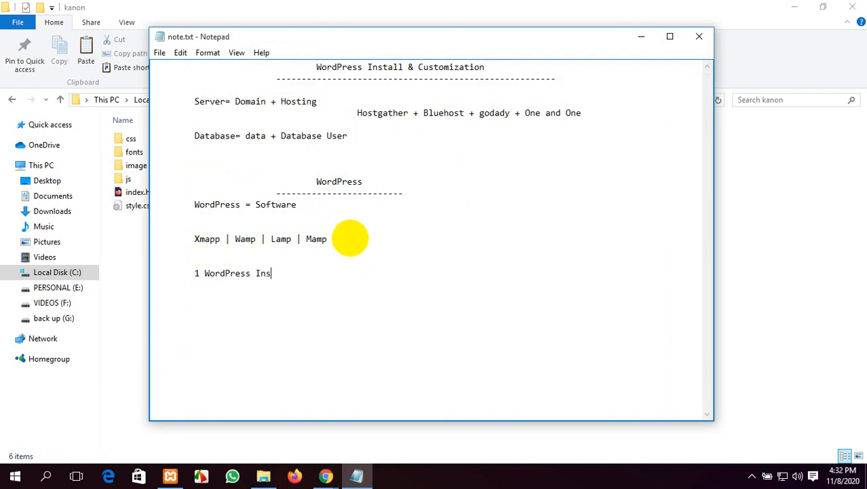
{"action": "type", "text": "tall"}
{"action": "key", "text": "Return"}
{"action": "type", "text": "2 Make a Data"}
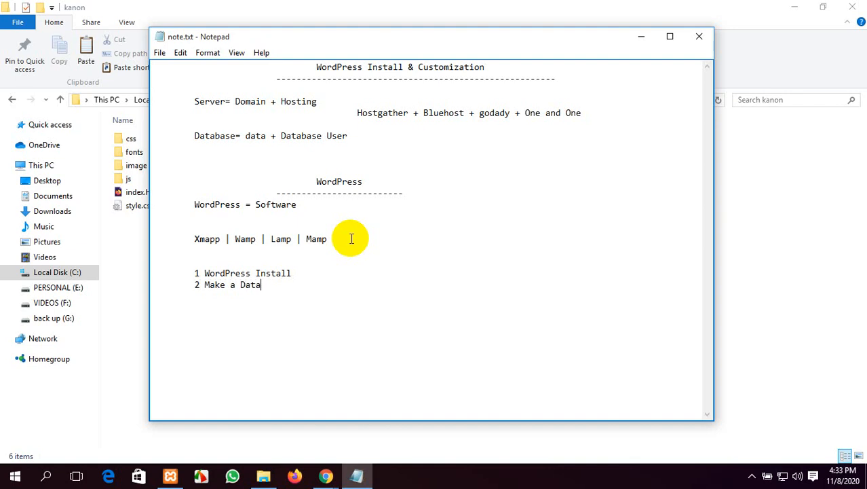
{"action": "type", "text": "base "}
{"action": "type", "text": "Direc"}
{"action": "type", "text": "tory "}
{"action": "type", "text": "3"}
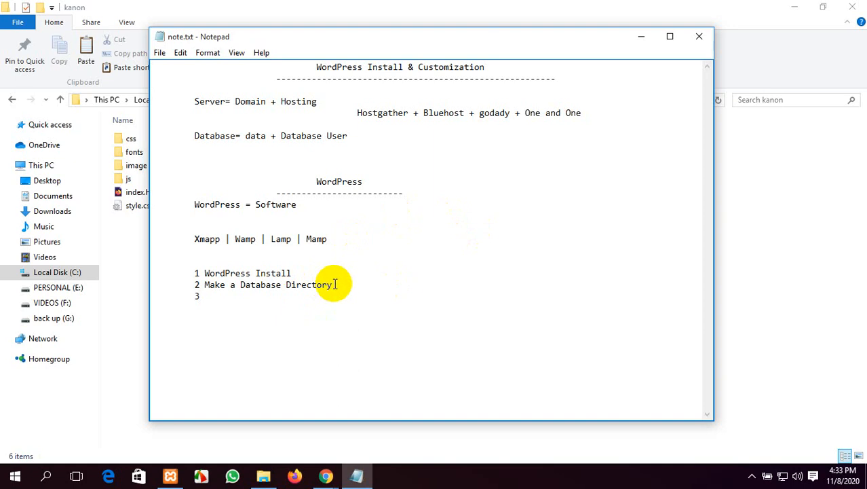
Step: Finish the previous note line with 'in to localhost' and return to the notes window
{"action": "type", "text": "in to localhost"}
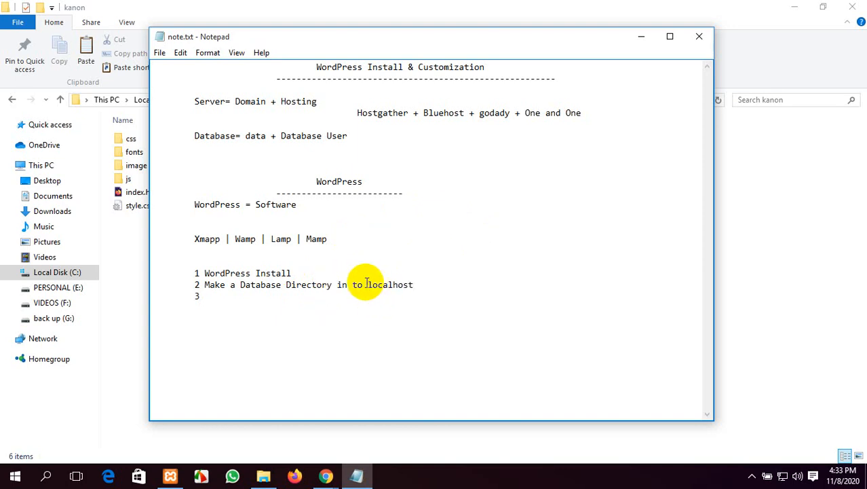
{"action": "left_click_drag", "start_coordinate": [368, 285], "coordinate": [412, 284]}
{"action": "left_click", "coordinate": [426, 368]}
{"action": "left_click", "coordinate": [441, 479]}
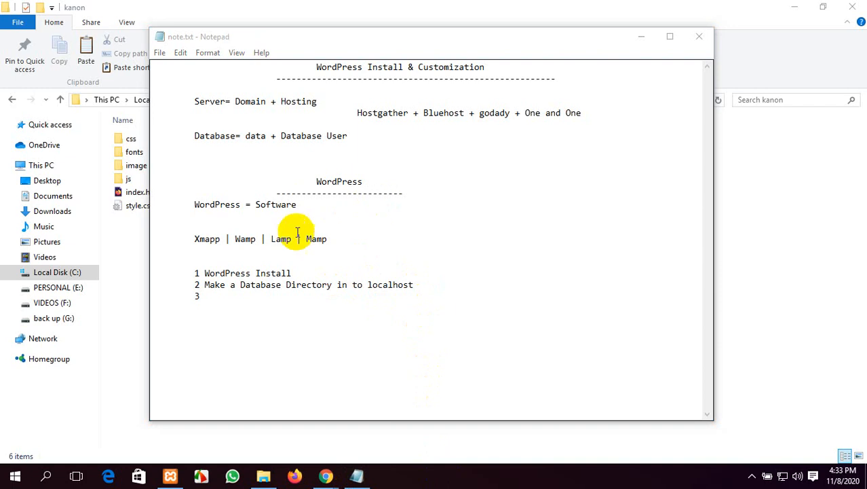
{"action": "left_click", "coordinate": [228, 299]}
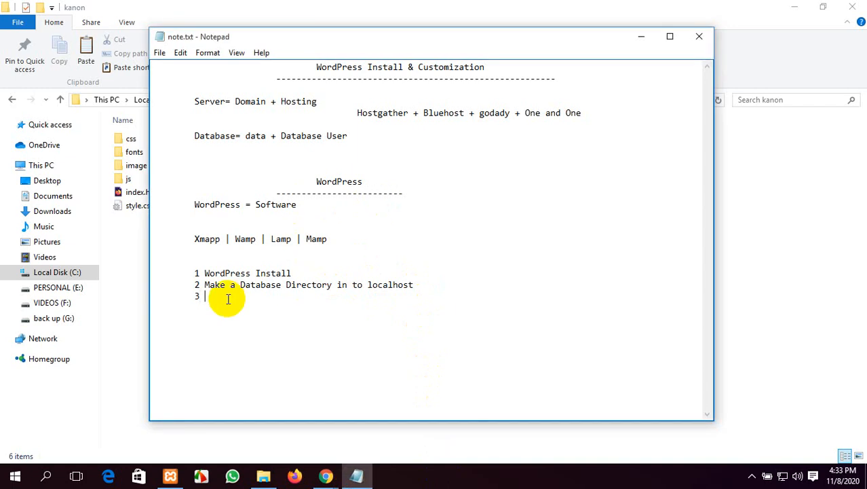
Step: Add step 3 'Paste all wordPress File into your web directory' and step 4 'Now reload your website'
{"action": "type", "text": "Paste all wordPress"}
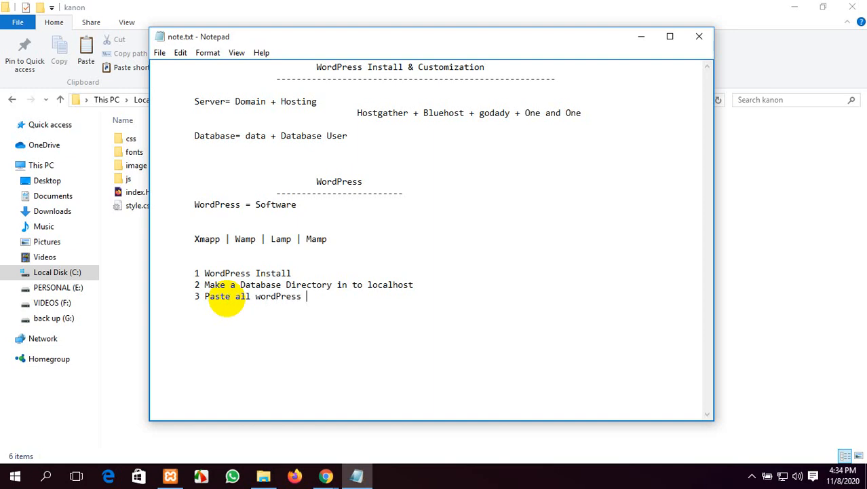
{"action": "type", "text": " File into your web"}
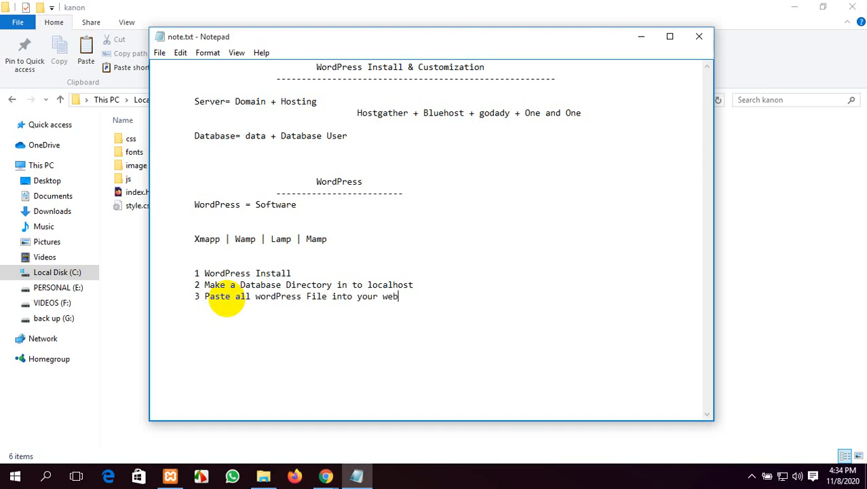
{"action": "type", "text": " directory"}
{"action": "key", "text": "Return"}
{"action": "key", "text": "Tab"}
{"action": "type", "text": "4 No"}
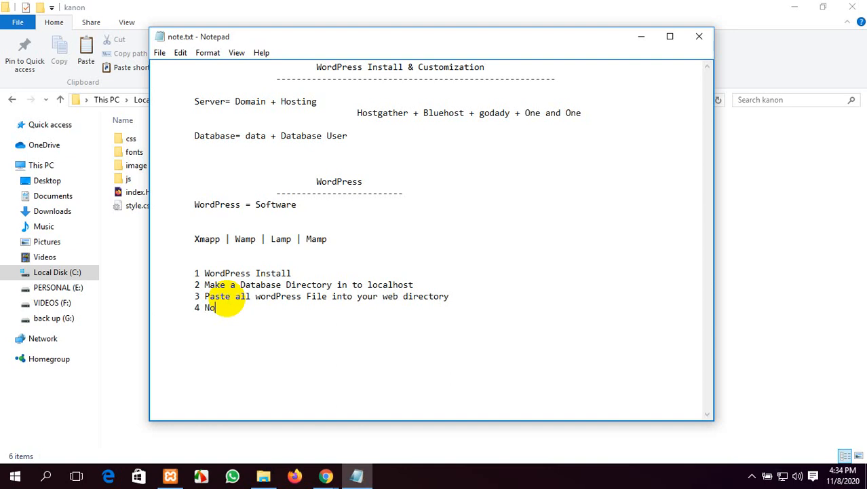
{"action": "type", "text": "w reload your website"}
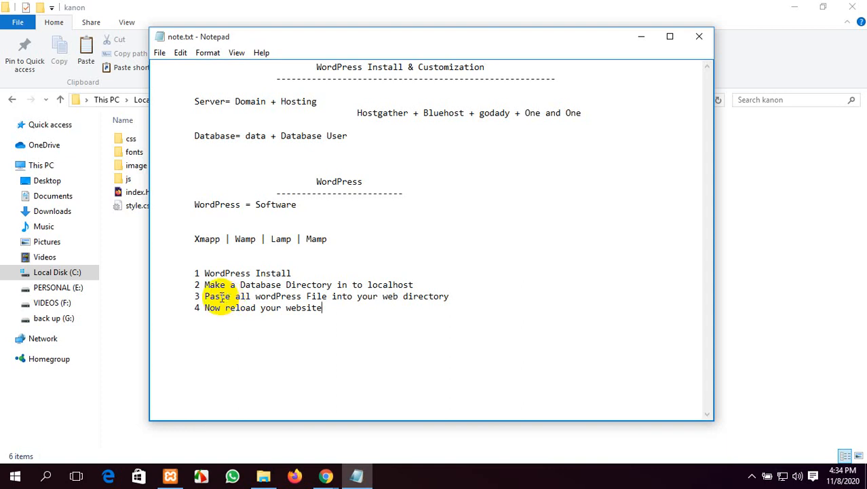
{"action": "left_click", "coordinate": [210, 273]}
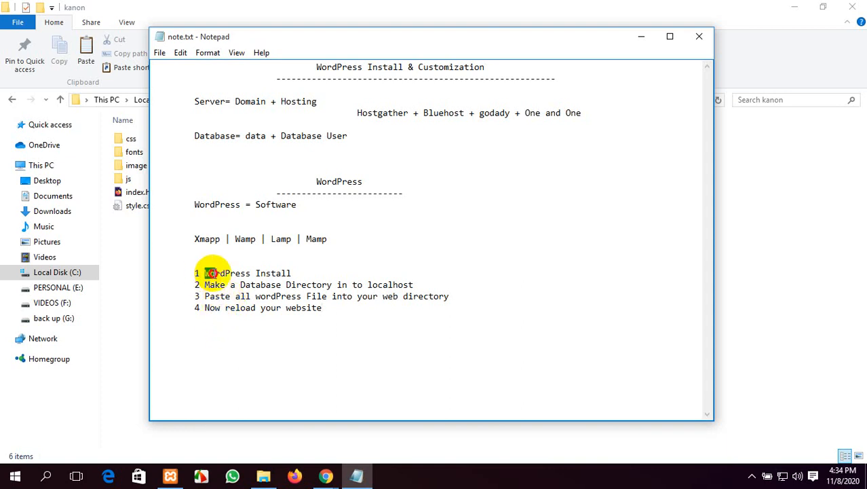
{"action": "left_click_drag", "start_coordinate": [210, 273], "coordinate": [291, 273]}
{"action": "left_click", "coordinate": [343, 343]}
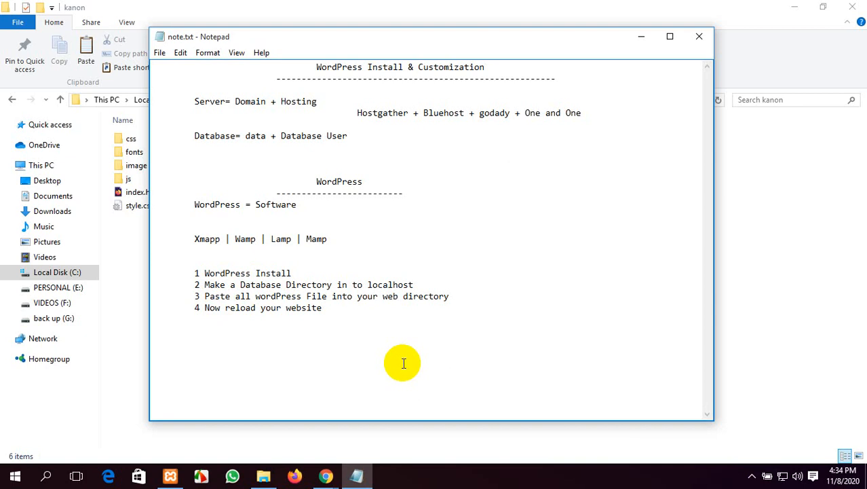
Step: Open a new tab beside Meet, visit wordpress.org, then go back
{"action": "mouse_move", "coordinate": [326, 476]}
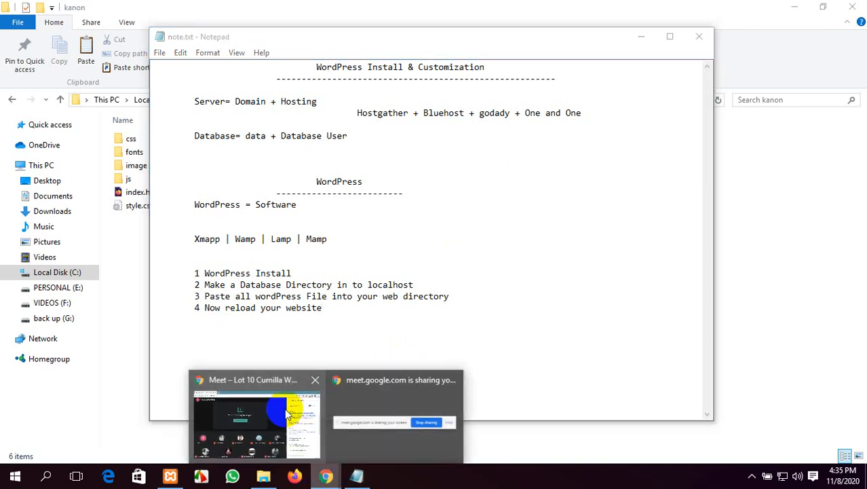
{"action": "left_click", "coordinate": [274, 417]}
{"action": "left_click", "coordinate": [171, 10]}
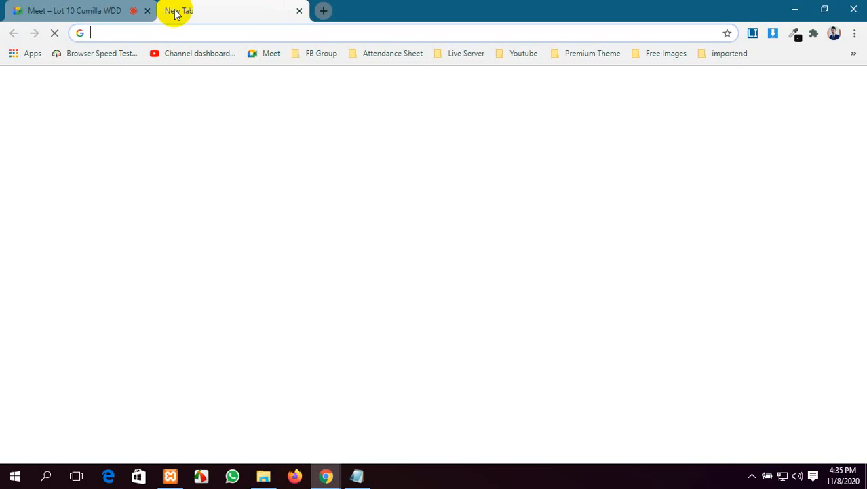
{"action": "type", "text": "wordp"}
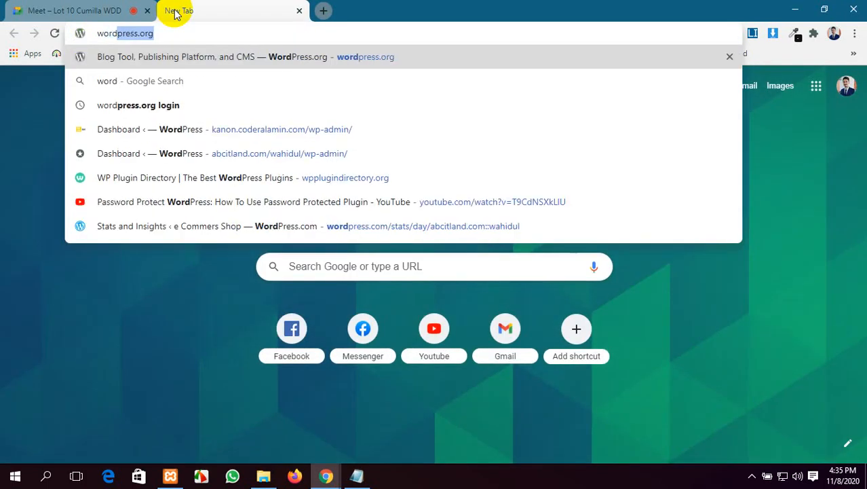
{"action": "type", "text": "ress"}
{"action": "key", "text": "Return"}
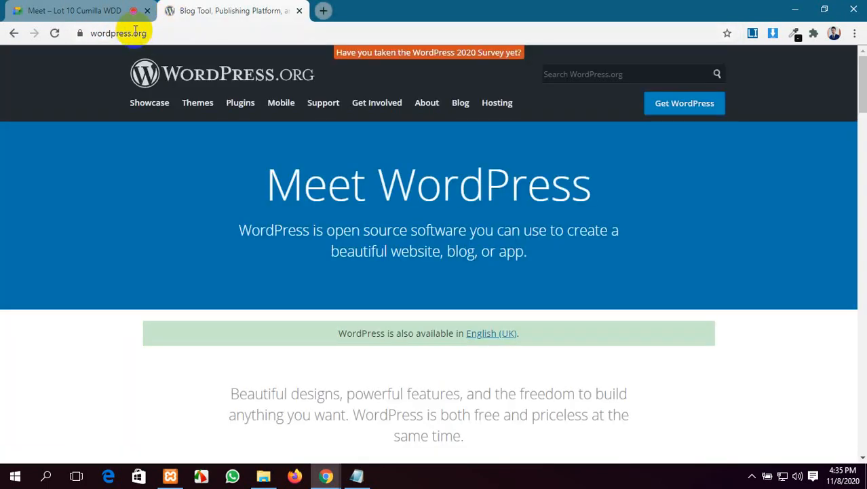
{"action": "left_click", "coordinate": [156, 34]}
{"action": "left_click", "coordinate": [13, 32]}
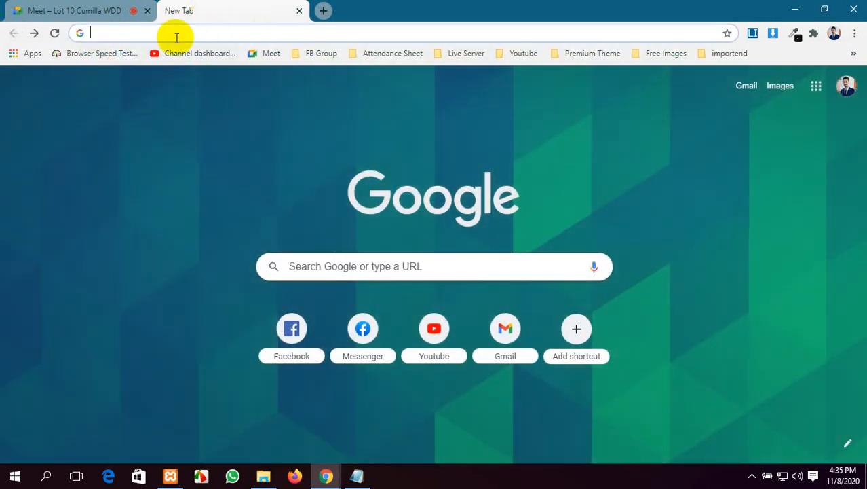
Step: Search the web for 'wordpress' from the address bar
{"action": "type", "text": "w"}
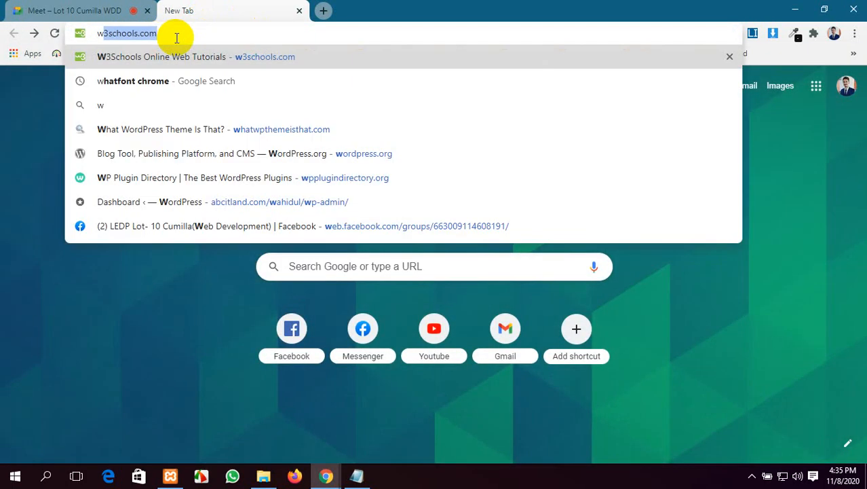
{"action": "type", "text": "ored"}
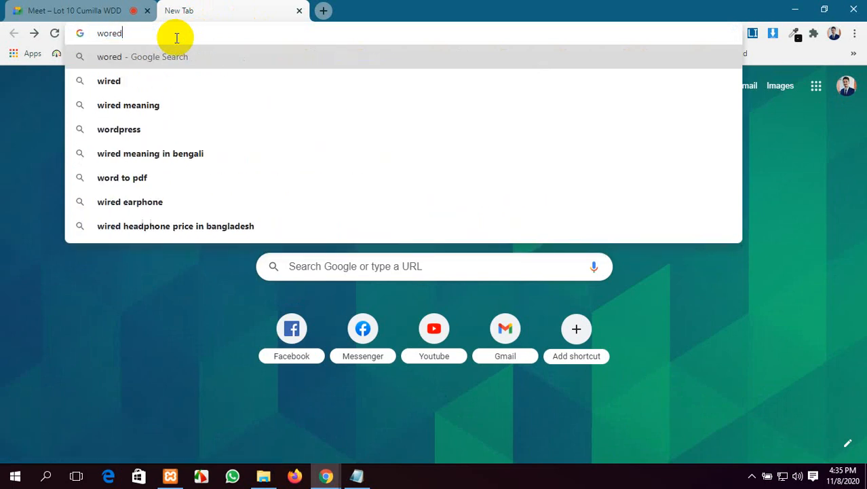
{"action": "key", "text": "BackSpace"}
{"action": "key", "text": "BackSpace"}
{"action": "type", "text": "d"}
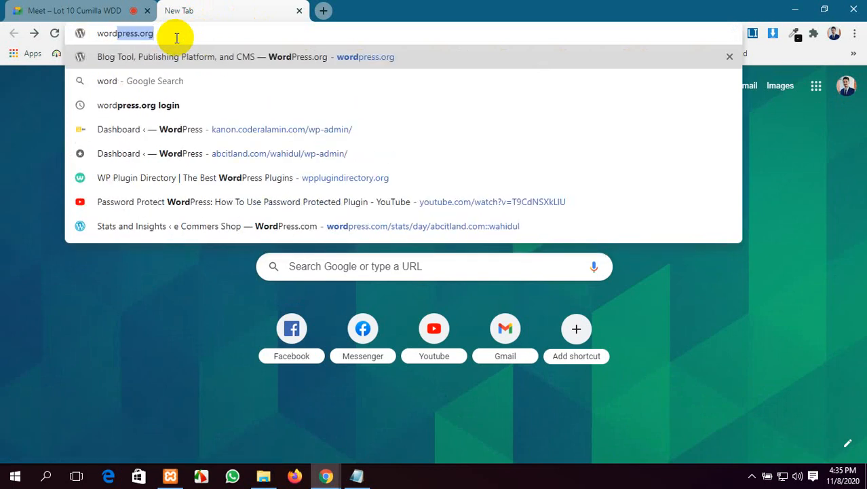
{"action": "type", "text": "press"}
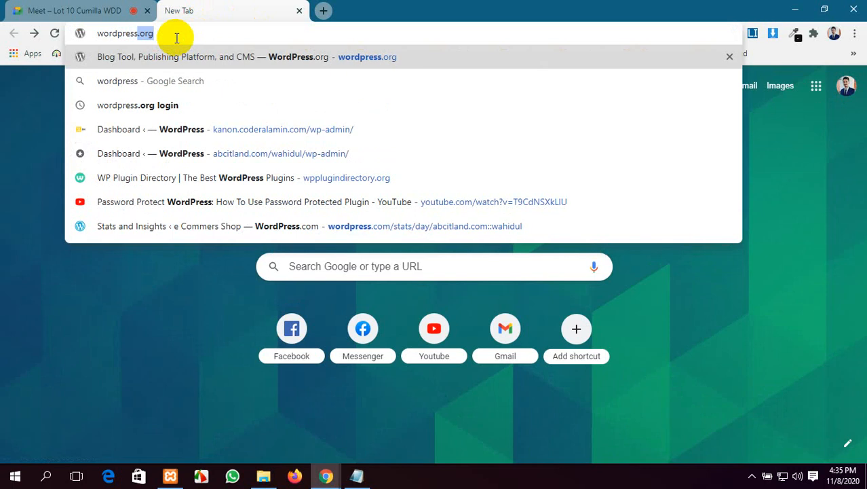
{"action": "key", "text": "Delete"}
{"action": "key", "text": "Return"}
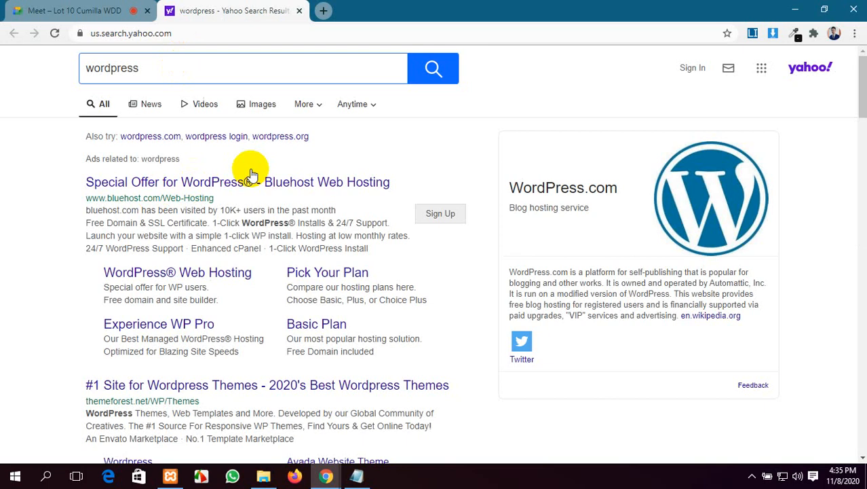
{"action": "scroll", "coordinate": [143, 147], "scroll_direction": "down", "scroll_amount": 1}
{"action": "scroll", "coordinate": [148, 149], "scroll_direction": "up", "scroll_amount": 1}
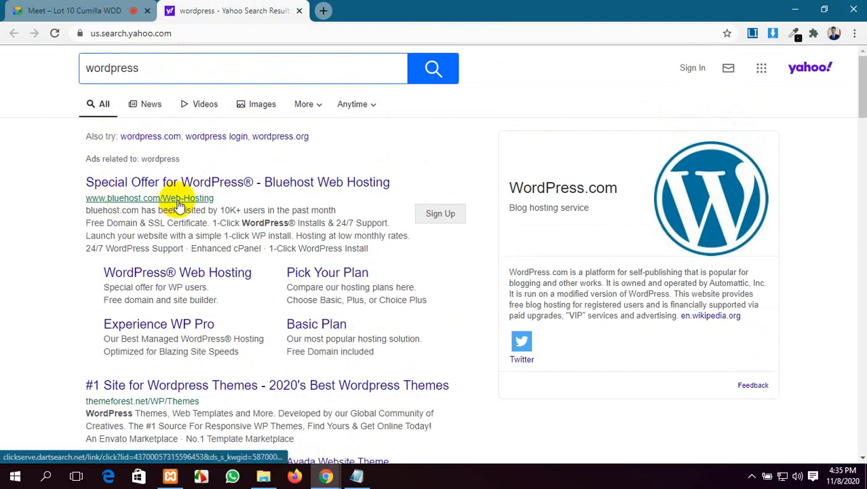
{"action": "scroll", "coordinate": [178, 203], "scroll_direction": "down", "scroll_amount": 3}
{"action": "scroll", "coordinate": [178, 203], "scroll_direction": "up", "scroll_amount": 3}
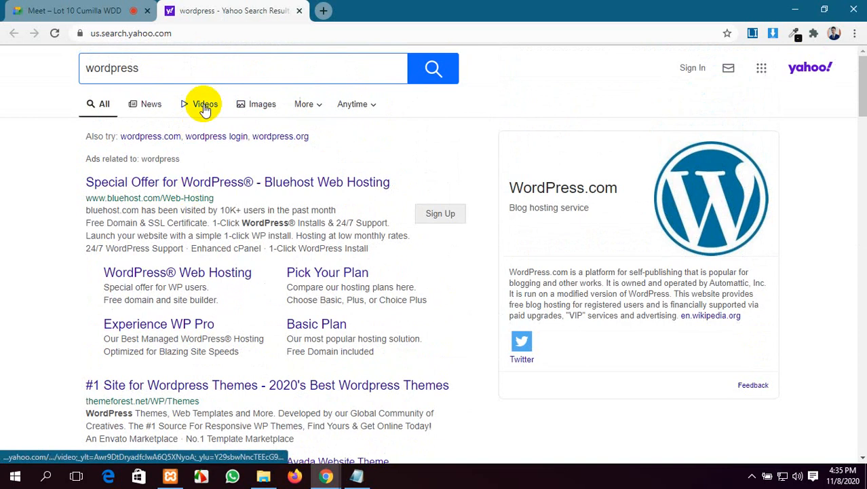
{"action": "left_click", "coordinate": [95, 10]}
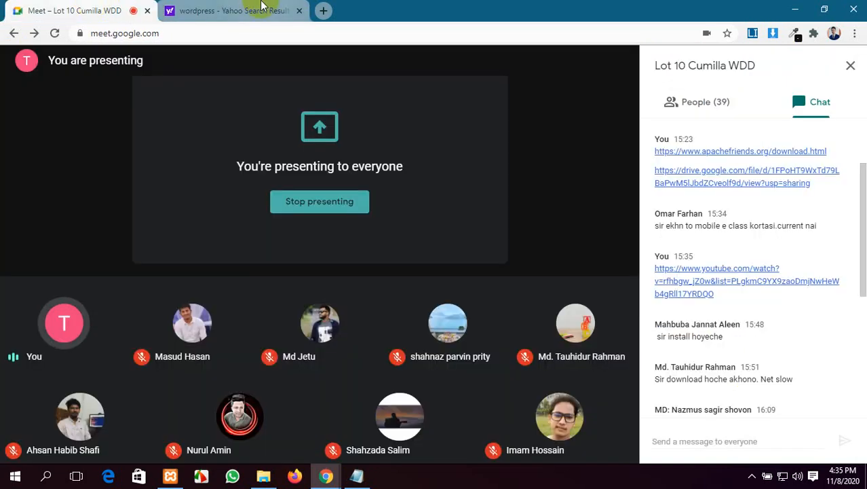
{"action": "left_click", "coordinate": [263, 5]}
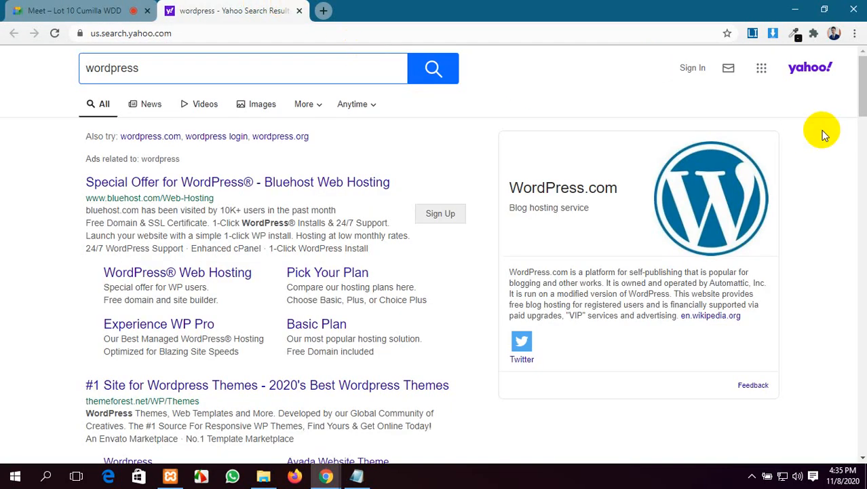
{"action": "left_click", "coordinate": [323, 10]}
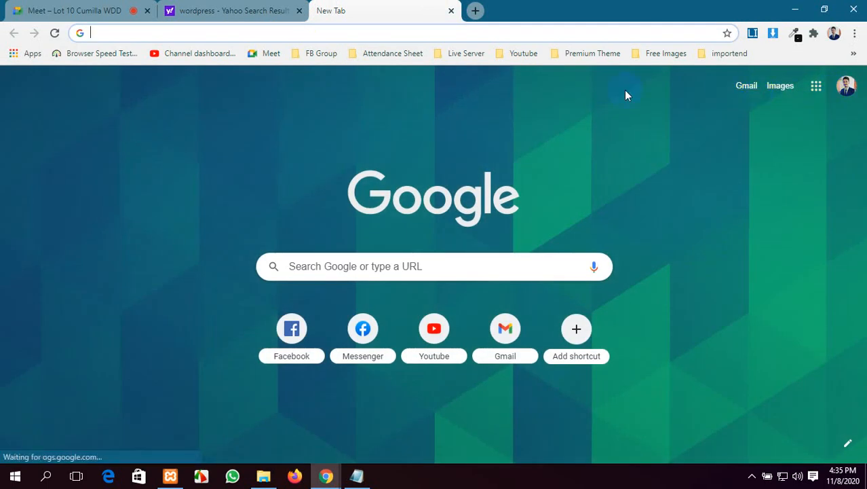
{"action": "left_click", "coordinate": [203, 10]}
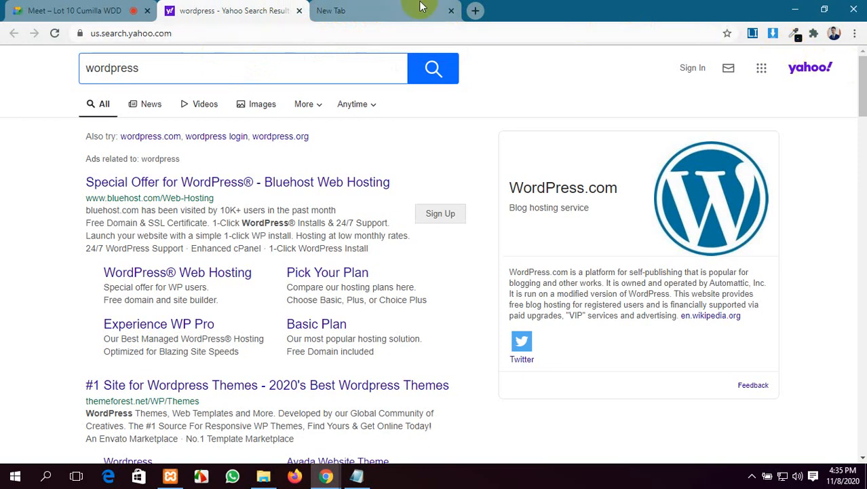
{"action": "left_click", "coordinate": [299, 10]}
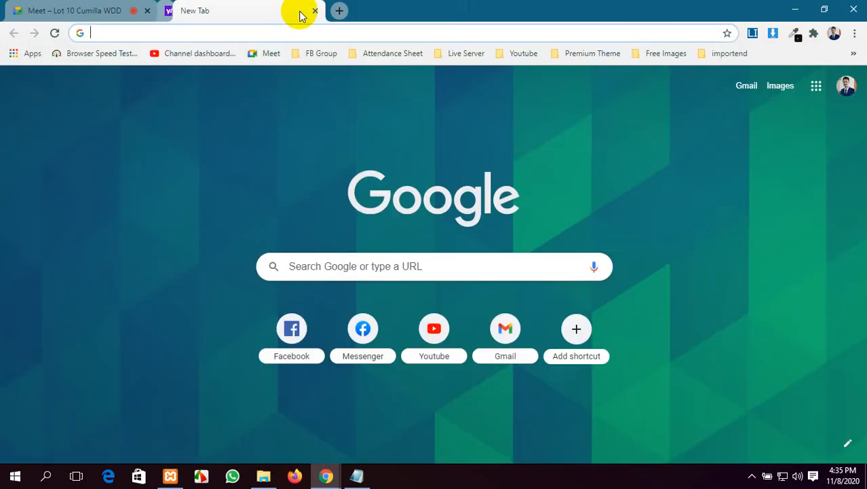
{"action": "left_click", "coordinate": [318, 272]}
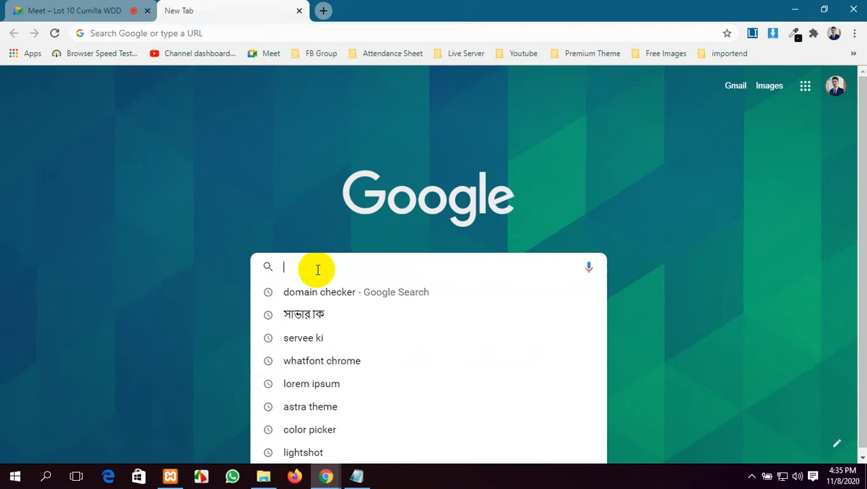
{"action": "type", "text": "w"}
{"action": "key", "text": "Return"}
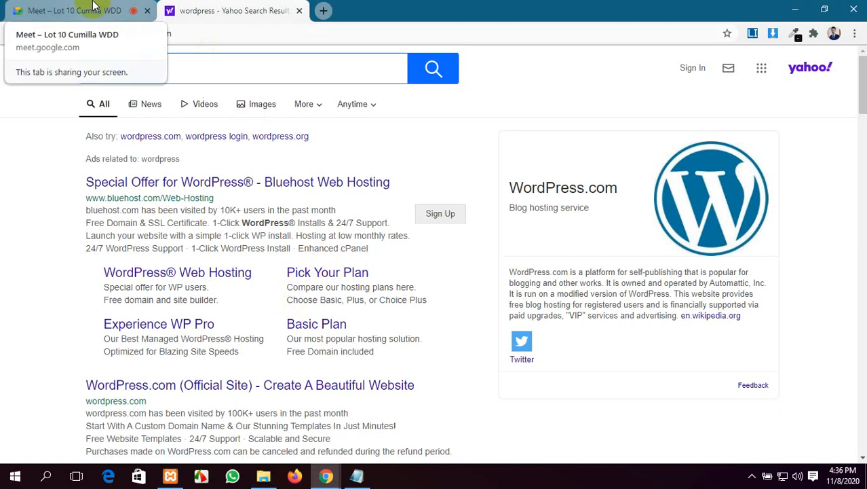
Step: In Chrome settings, keep Google as the address bar search engine and open Manage search engines
{"action": "left_click", "coordinate": [854, 35]}
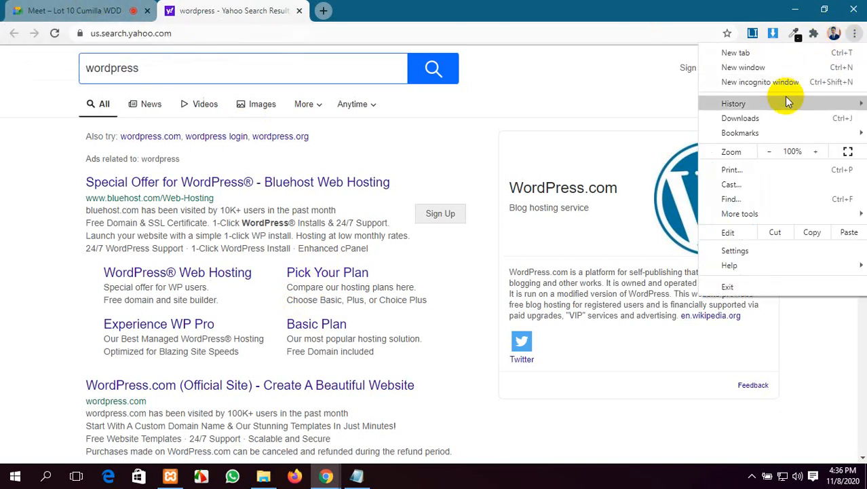
{"action": "mouse_move", "coordinate": [786, 104]}
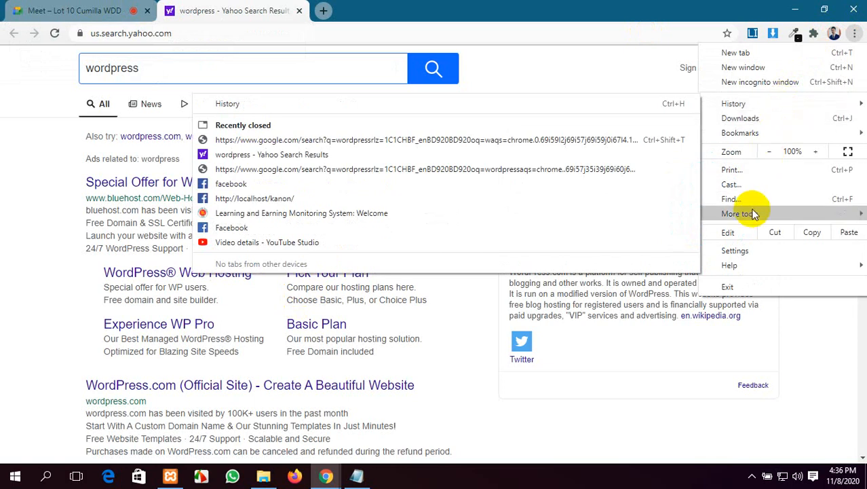
{"action": "left_click", "coordinate": [755, 250]}
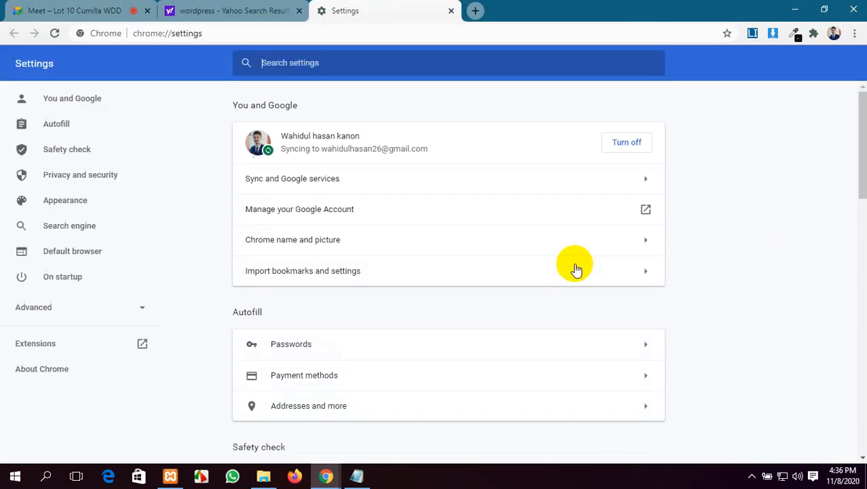
{"action": "scroll", "coordinate": [530, 268], "scroll_direction": "down", "scroll_amount": 1}
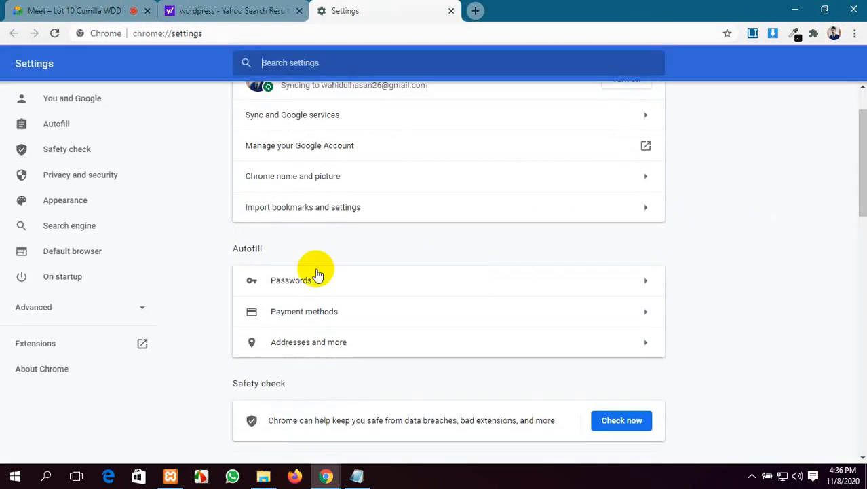
{"action": "left_click", "coordinate": [62, 228]}
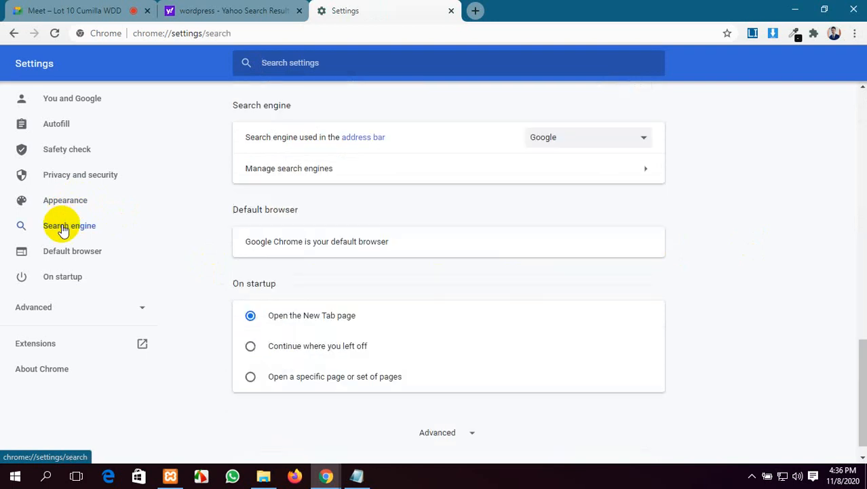
{"action": "left_click", "coordinate": [606, 140]}
{"action": "left_click", "coordinate": [598, 152]}
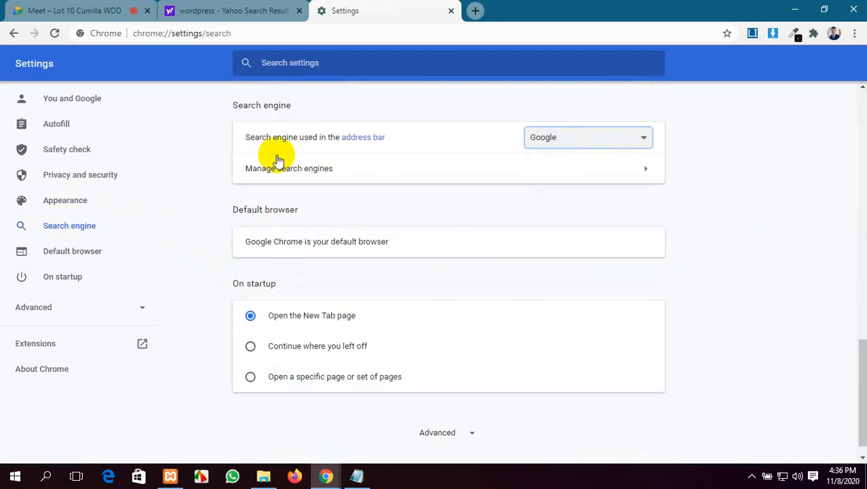
{"action": "left_click", "coordinate": [645, 168]}
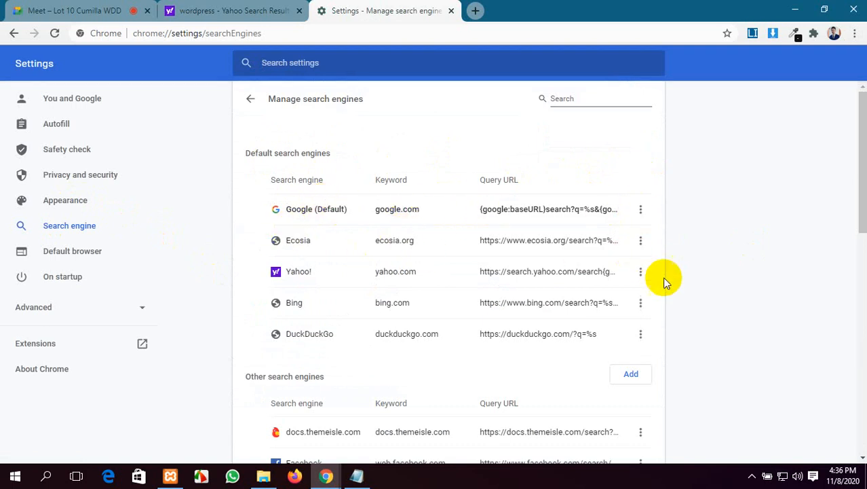
Step: Remove Yahoo!, Bing, DuckDuckGo and Ecosia from the search engine list
{"action": "left_click", "coordinate": [641, 272]}
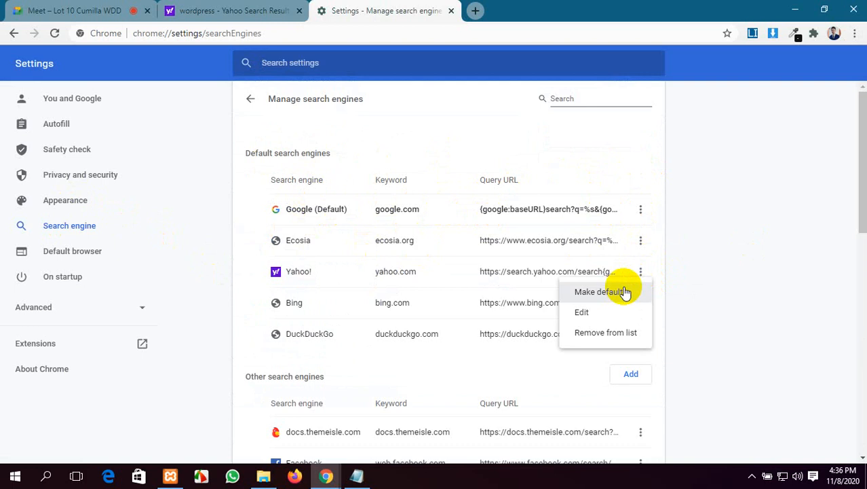
{"action": "left_click", "coordinate": [606, 330]}
{"action": "left_click", "coordinate": [641, 272]}
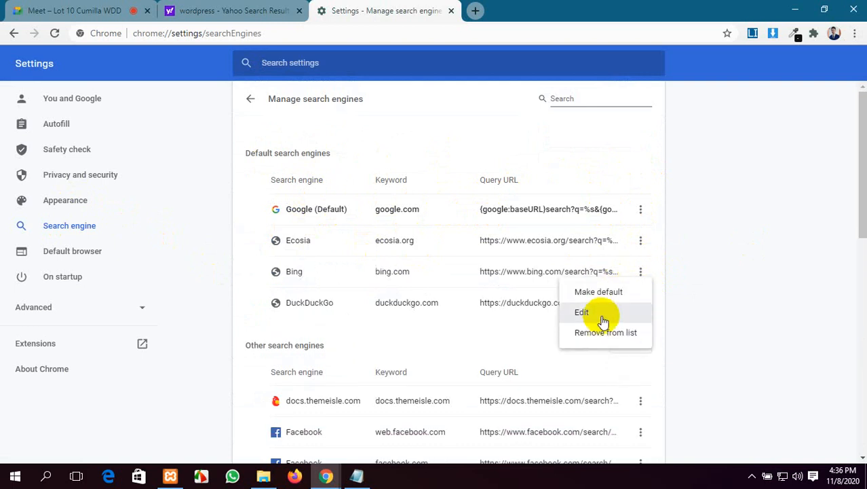
{"action": "left_click", "coordinate": [603, 333]}
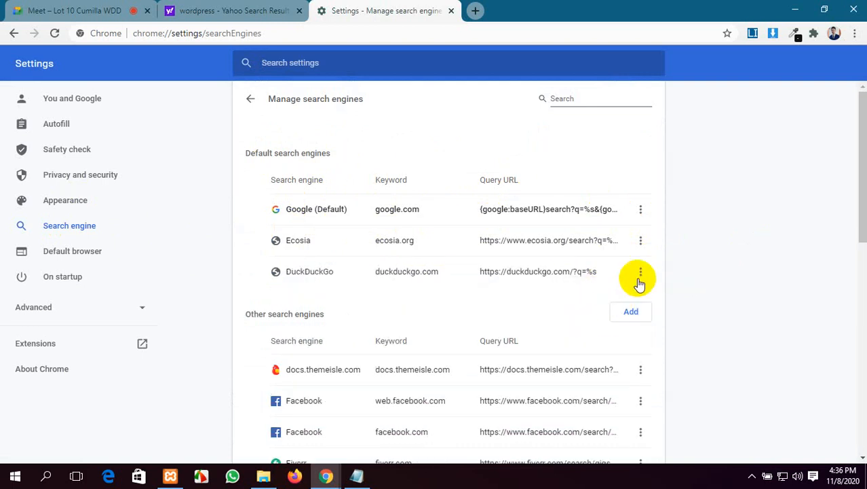
{"action": "left_click", "coordinate": [640, 272]}
{"action": "left_click", "coordinate": [608, 330]}
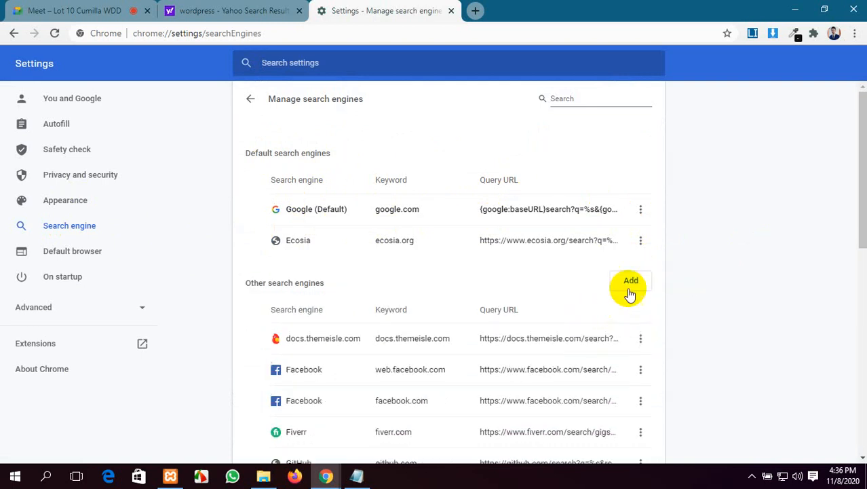
{"action": "left_click", "coordinate": [641, 240]}
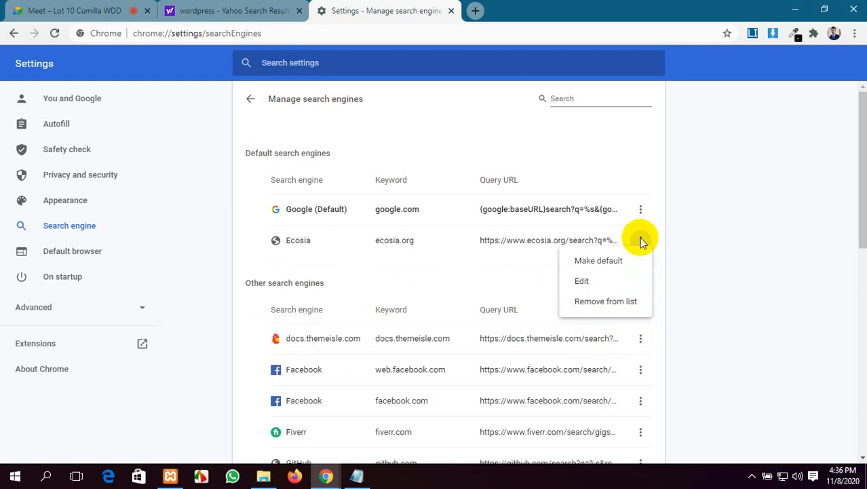
{"action": "left_click", "coordinate": [603, 302]}
{"action": "scroll", "coordinate": [602, 305], "scroll_direction": "down", "scroll_amount": 5}
{"action": "scroll", "coordinate": [604, 304], "scroll_direction": "up", "scroll_amount": 5}
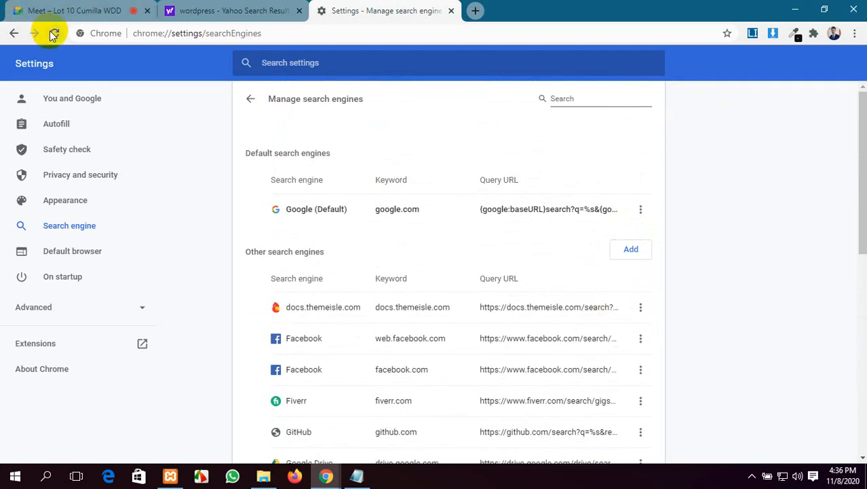
{"action": "left_click", "coordinate": [236, 8]}
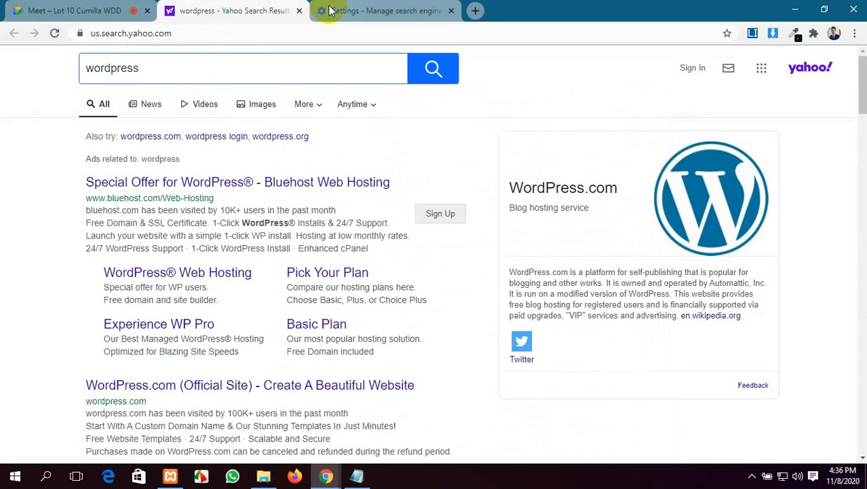
Step: Close the Settings and Yahoo results tabs, rerun the wordpress search, and open another tab
{"action": "left_click", "coordinate": [330, 10]}
{"action": "left_click", "coordinate": [449, 11]}
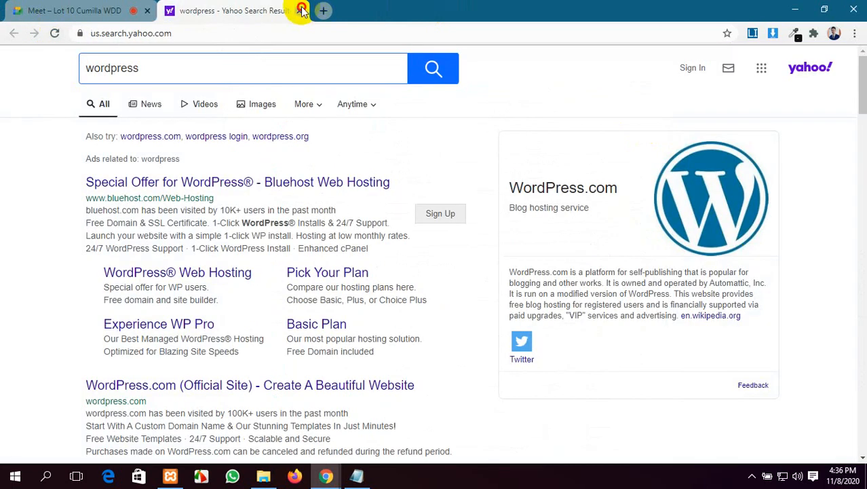
{"action": "left_click", "coordinate": [302, 9]}
{"action": "left_click", "coordinate": [170, 13]}
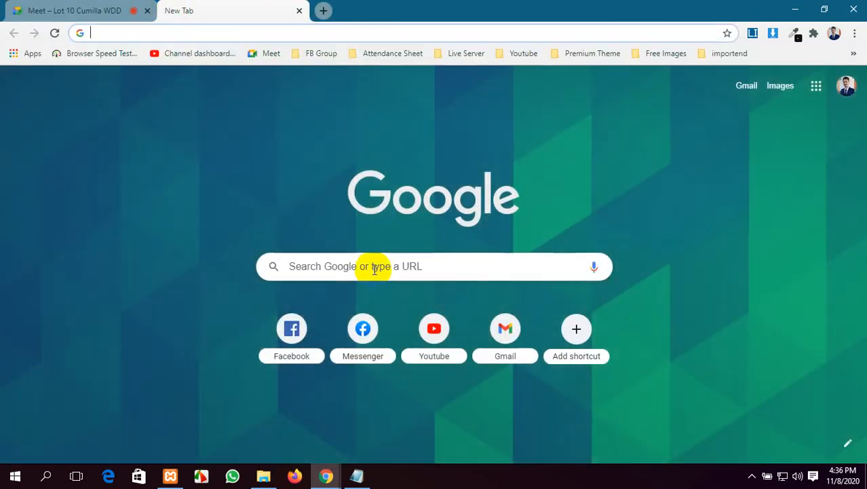
{"action": "left_click", "coordinate": [374, 266]}
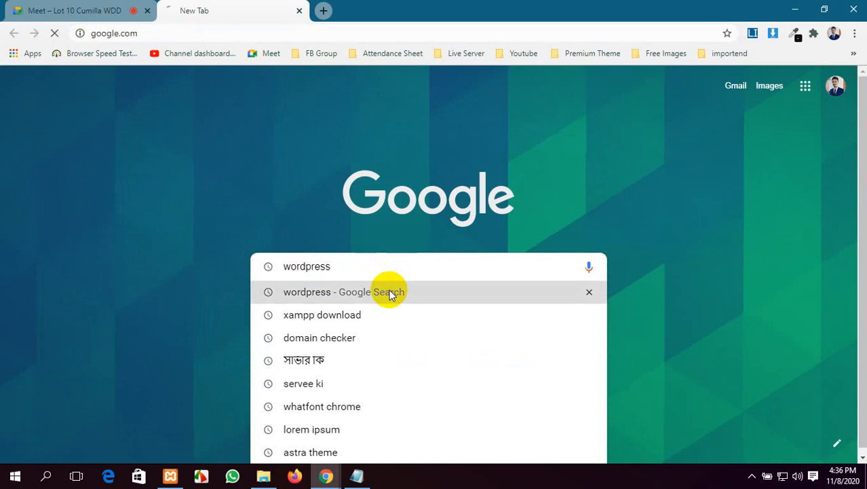
{"action": "left_click", "coordinate": [389, 292]}
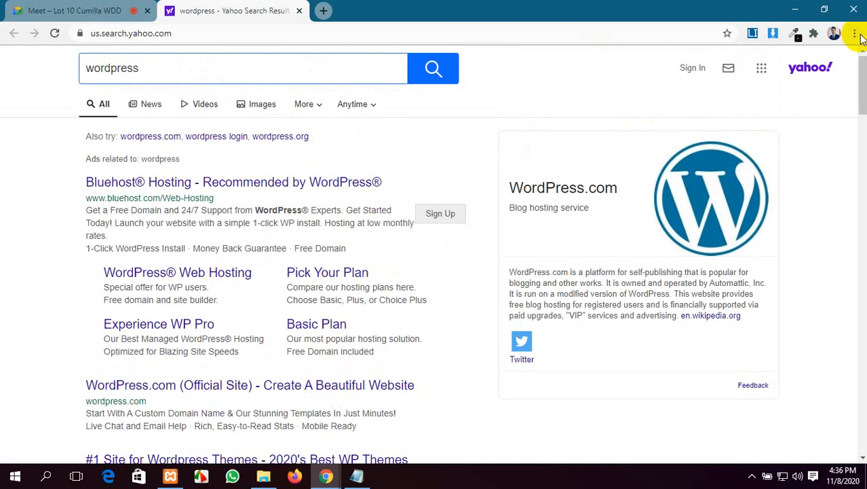
{"action": "left_click", "coordinate": [324, 11]}
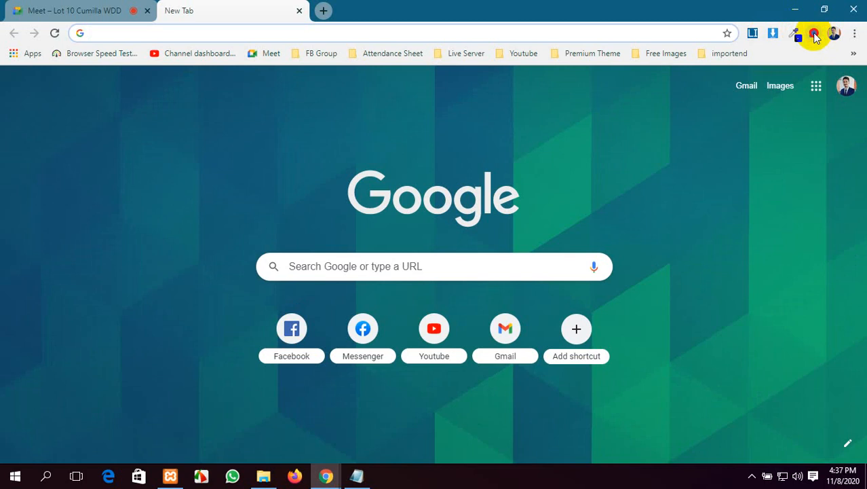
Step: Unpin Image Downloader, Lorem Ipsum Generator and ColorZilla from the toolbar
{"action": "left_click", "coordinate": [815, 34]}
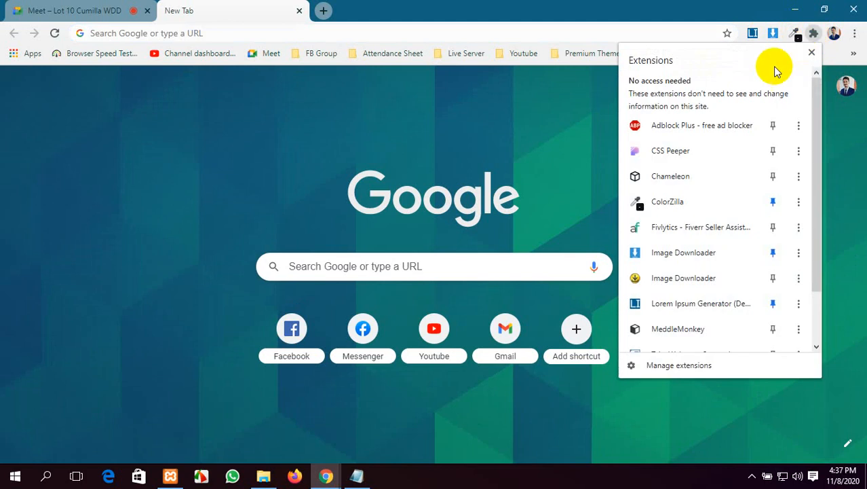
{"action": "scroll", "coordinate": [701, 196], "scroll_direction": "down", "scroll_amount": 2}
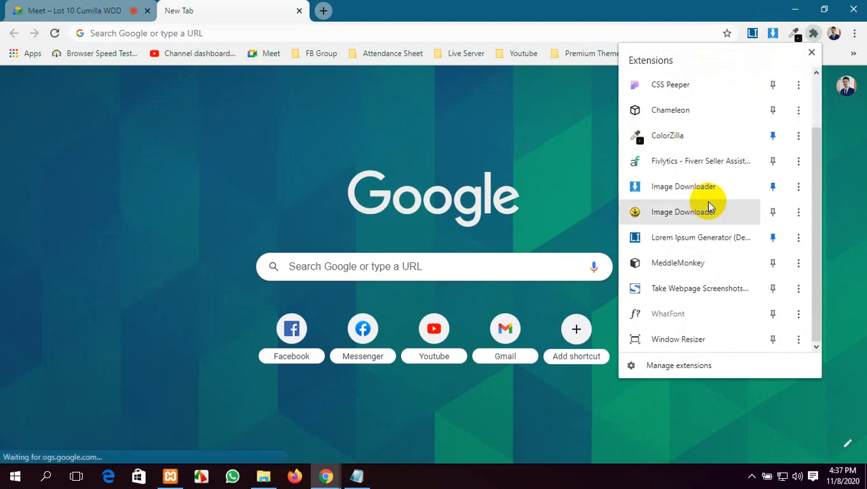
{"action": "left_click", "coordinate": [773, 187]}
{"action": "left_click", "coordinate": [773, 237]}
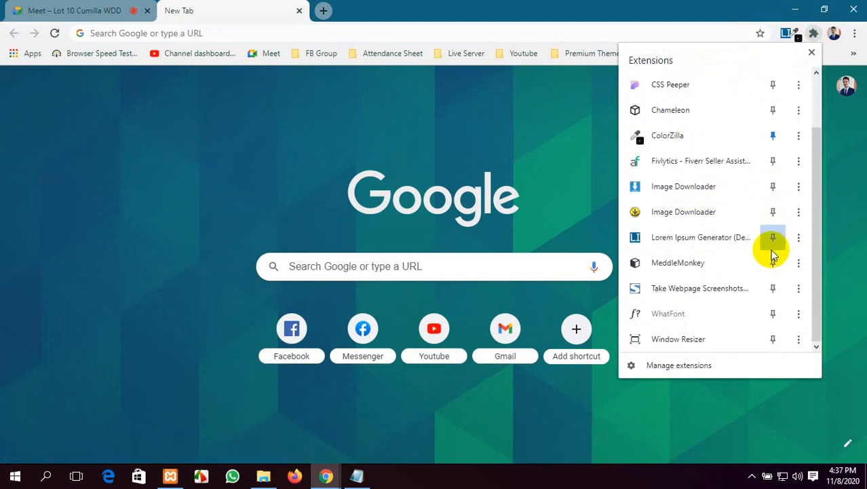
{"action": "scroll", "coordinate": [760, 258], "scroll_direction": "up", "scroll_amount": 2}
{"action": "left_click", "coordinate": [773, 202]}
{"action": "scroll", "coordinate": [735, 257], "scroll_direction": "down", "scroll_amount": 2}
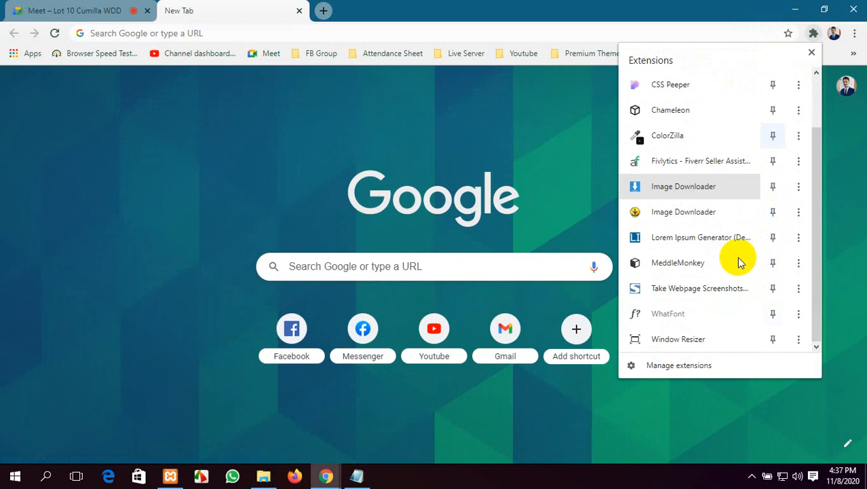
{"action": "scroll", "coordinate": [737, 260], "scroll_direction": "up", "scroll_amount": 2}
{"action": "left_click", "coordinate": [309, 91]}
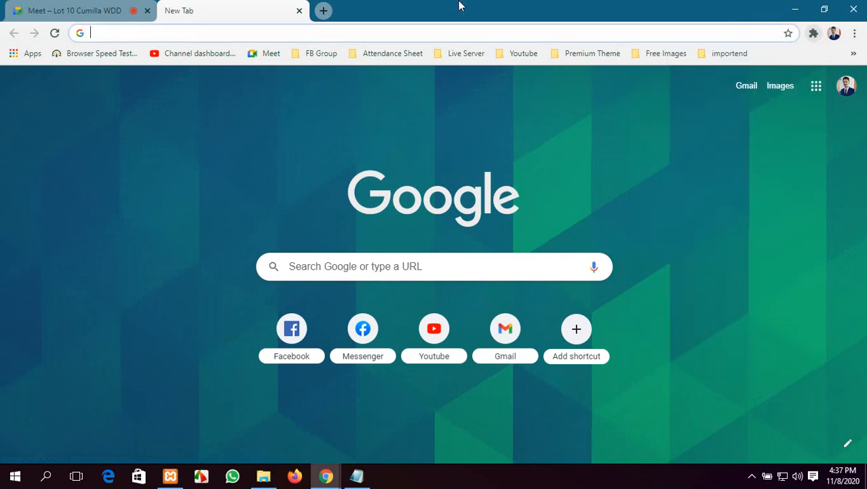
Step: Replace the current tab with a fresh new tab beside Meet
{"action": "left_click", "coordinate": [299, 11]}
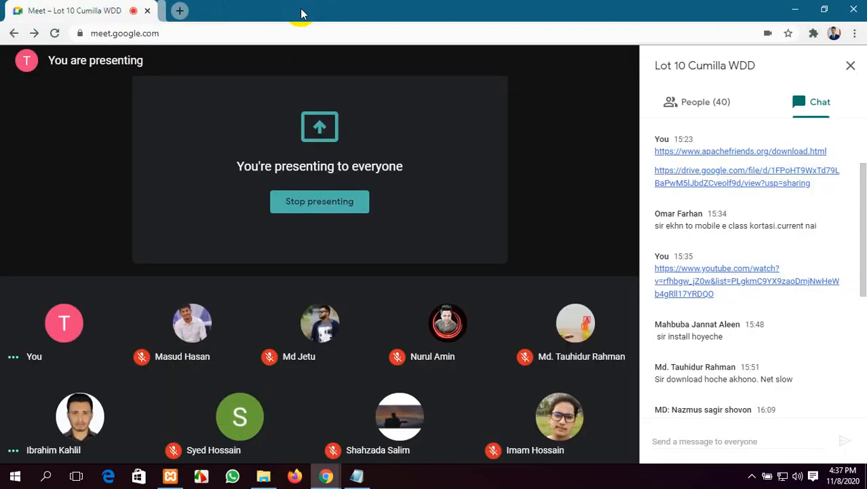
{"action": "left_click", "coordinate": [173, 10]}
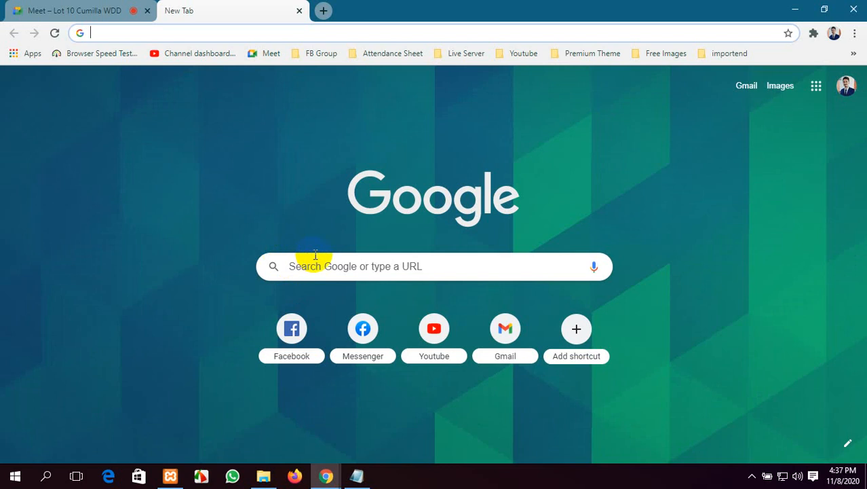
{"action": "left_click", "coordinate": [328, 265]}
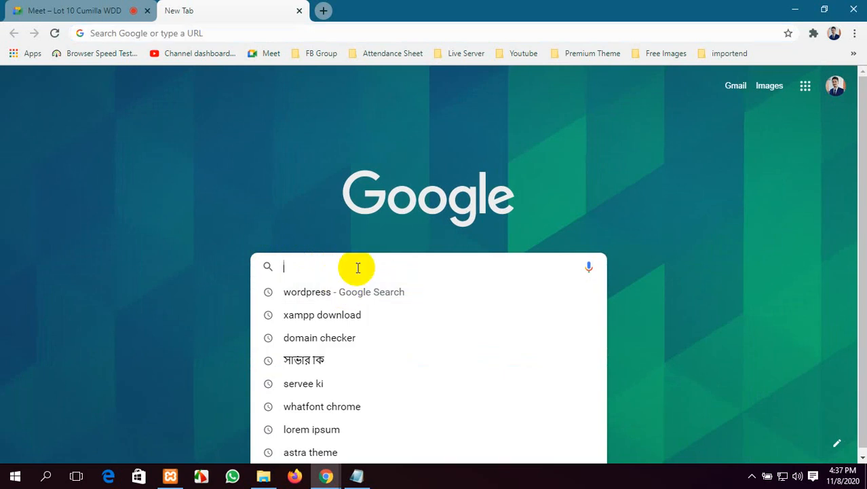
Step: Try test searches for 'google' and 'hhh' from new tabs, then close those results tabs
{"action": "type", "text": "go"}
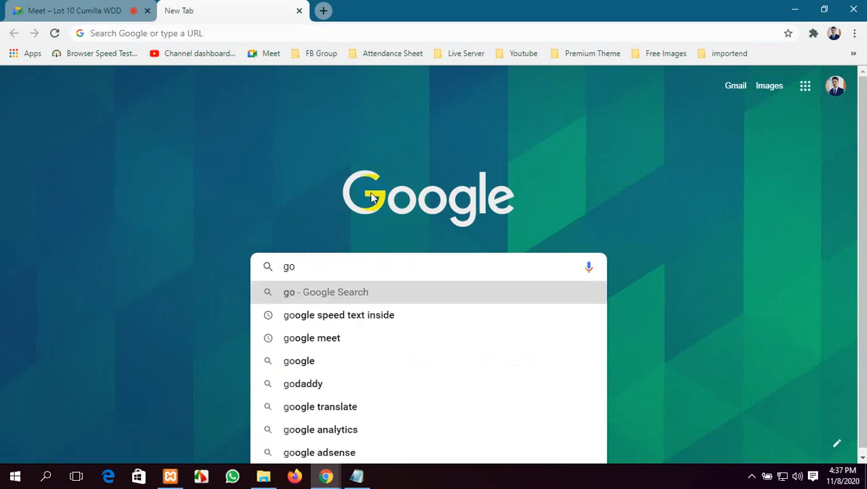
{"action": "type", "text": "ogle"}
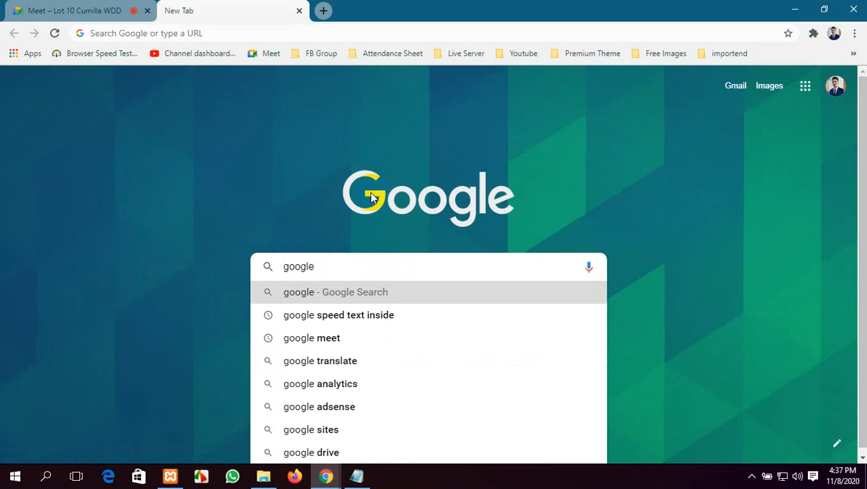
{"action": "key", "text": "Return"}
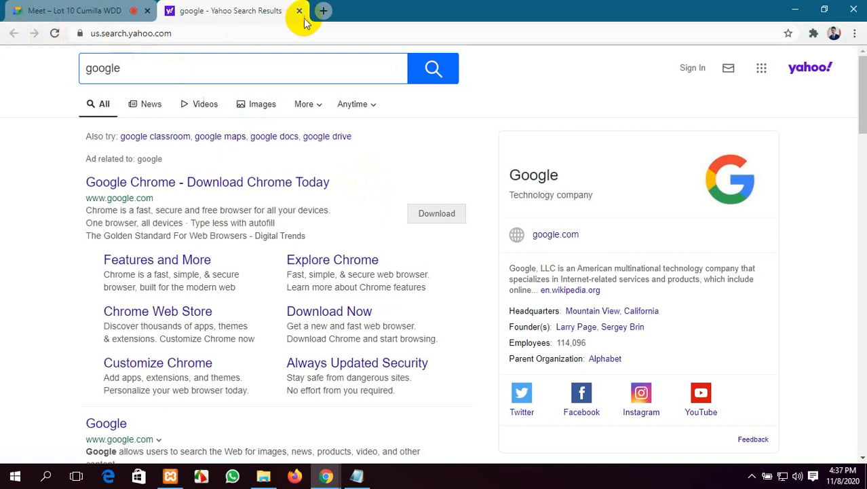
{"action": "left_click", "coordinate": [324, 10]}
{"action": "type", "text": "hhh"}
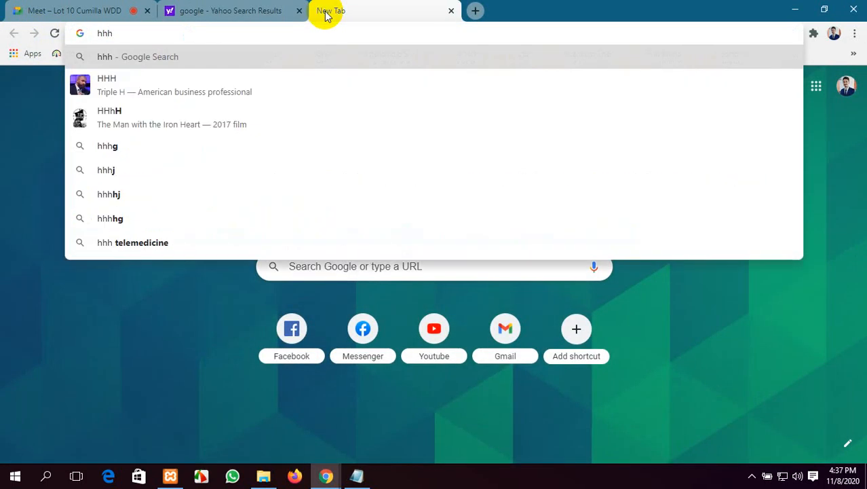
{"action": "key", "text": "Return"}
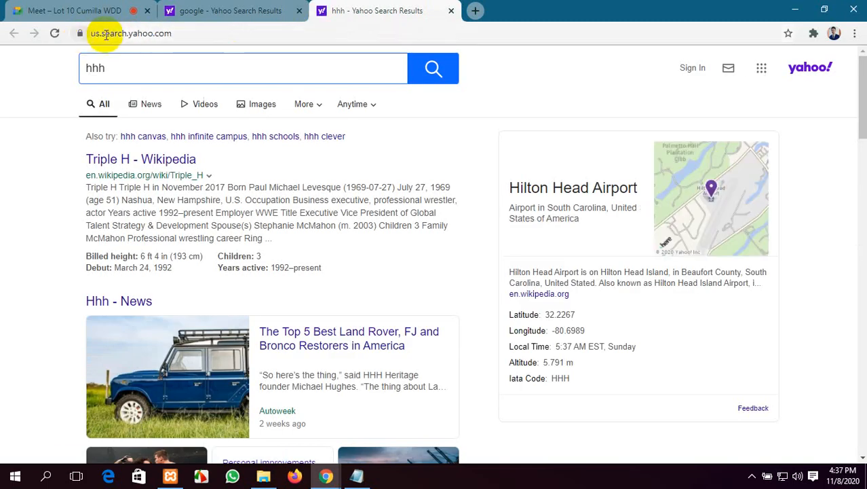
{"action": "left_click", "coordinate": [450, 11]}
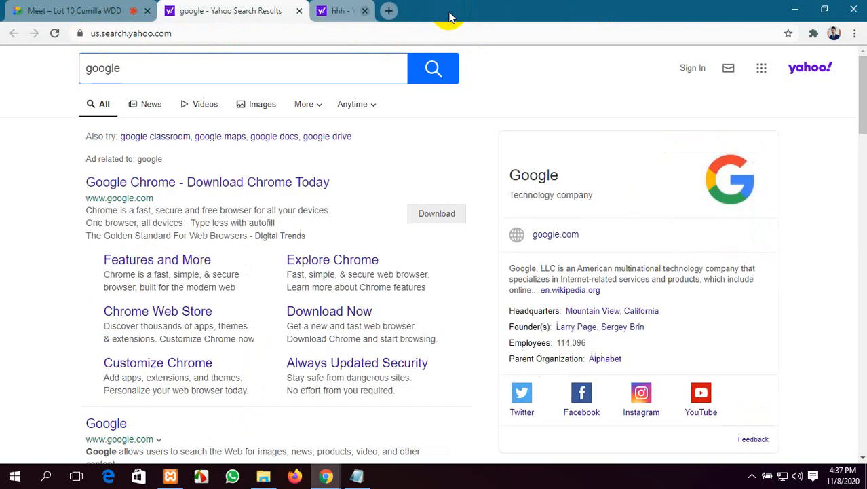
{"action": "left_click", "coordinate": [301, 11]}
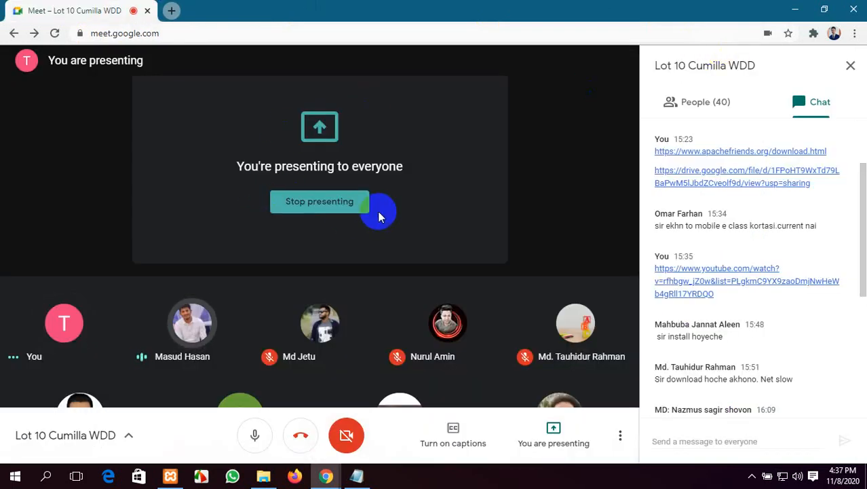
Step: Repeat the wordpress search from a new tab and close its results
{"action": "left_click", "coordinate": [171, 10]}
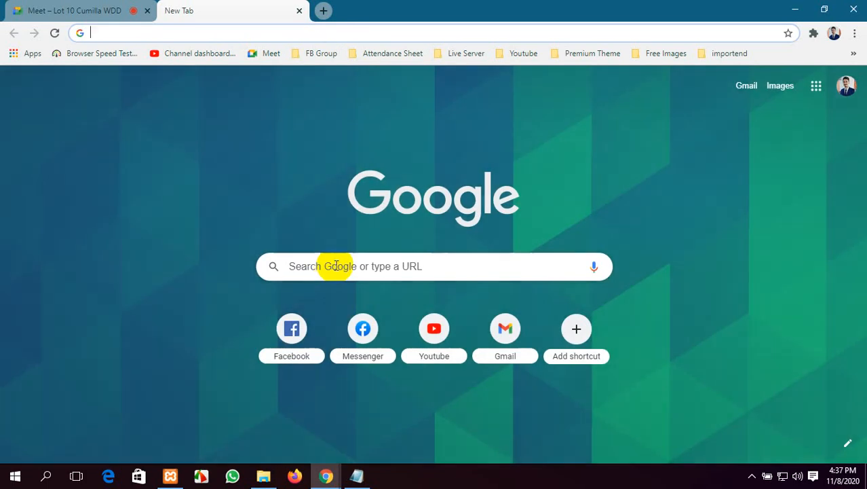
{"action": "left_click", "coordinate": [333, 265]}
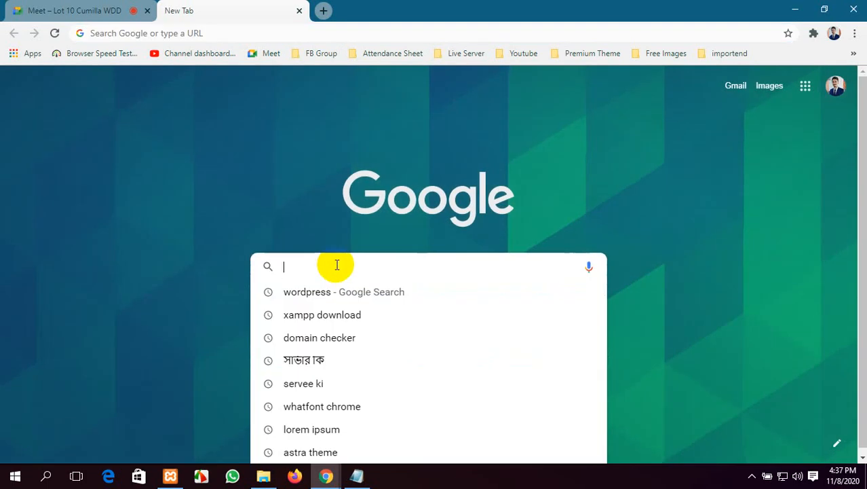
{"action": "left_click", "coordinate": [330, 299]}
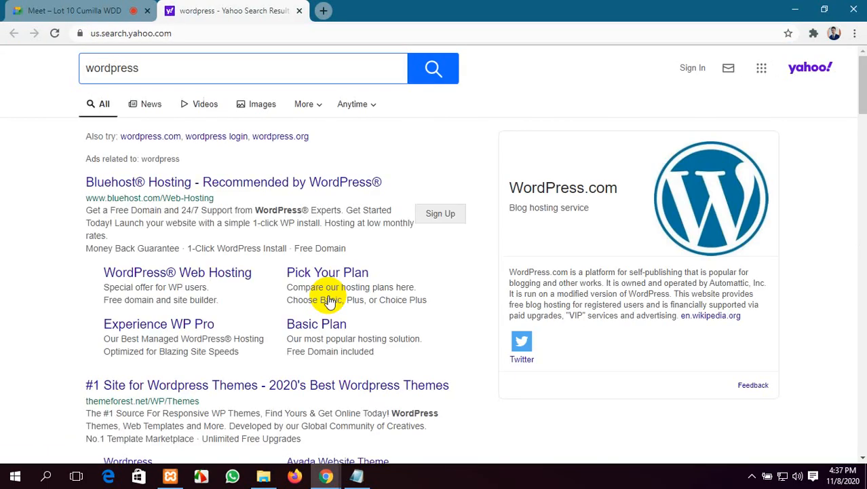
{"action": "scroll", "coordinate": [328, 319], "scroll_direction": "down", "scroll_amount": 2}
{"action": "scroll", "coordinate": [326, 345], "scroll_direction": "up", "scroll_amount": 2}
{"action": "left_click", "coordinate": [299, 12]}
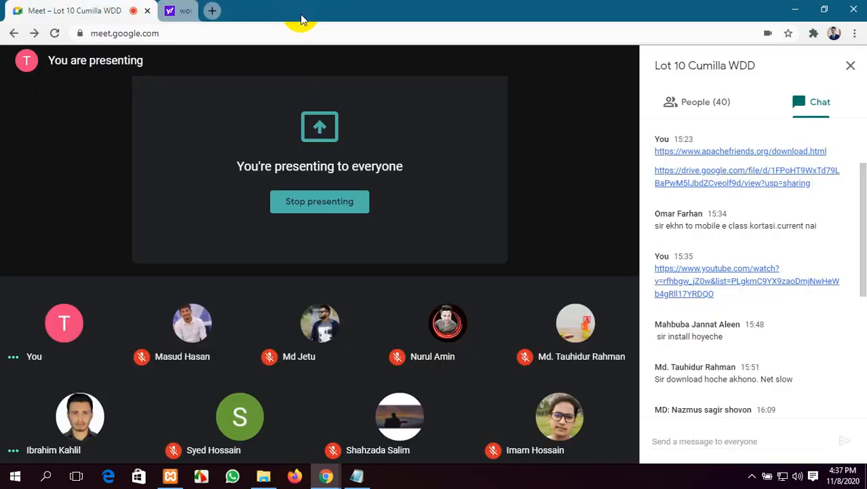
Step: Open a new tab and load google.com by typing 'goo'
{"action": "left_click", "coordinate": [170, 11]}
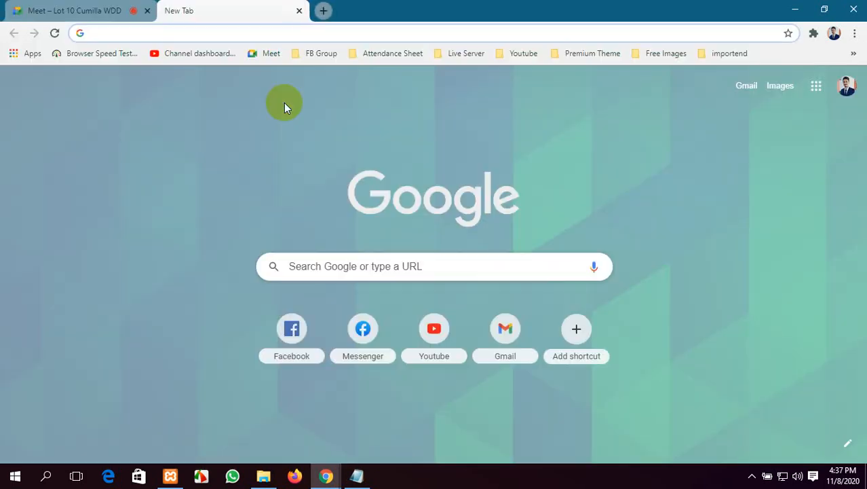
{"action": "type", "text": "google.com"}
{"action": "key", "text": "Return"}
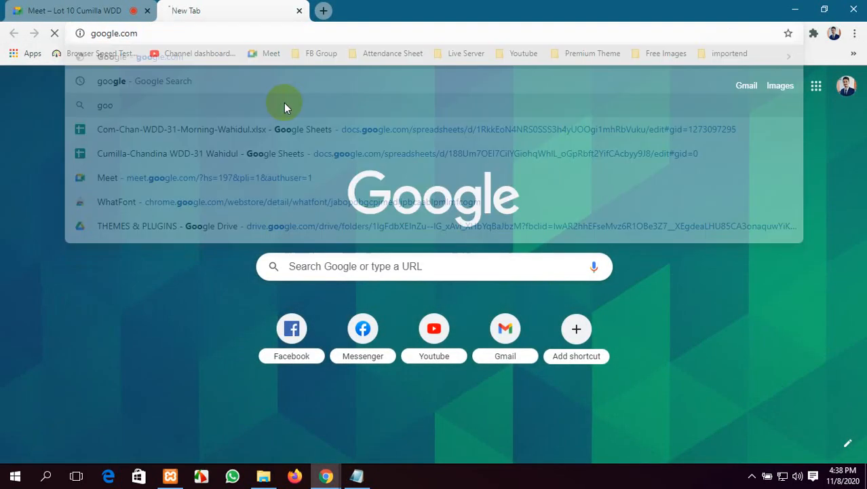
Step: Search Google for 'wordpress' and scroll to the Download | WordPress.org result
{"action": "left_click", "coordinate": [325, 236]}
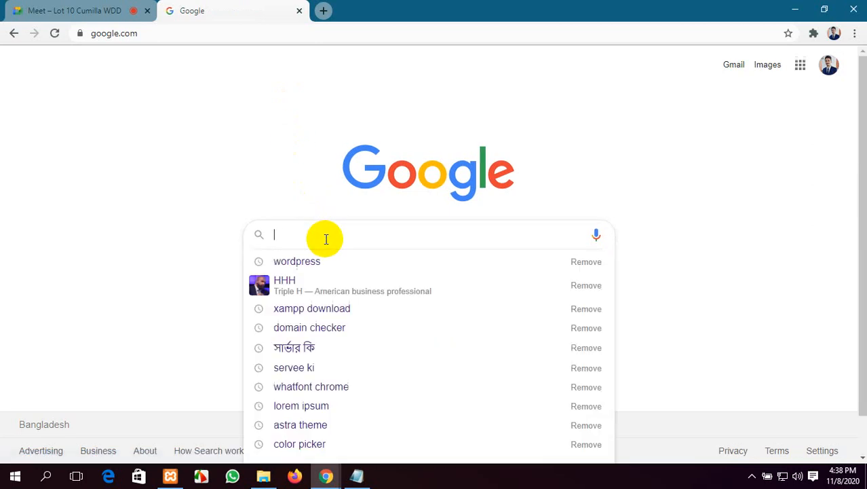
{"action": "type", "text": "w"}
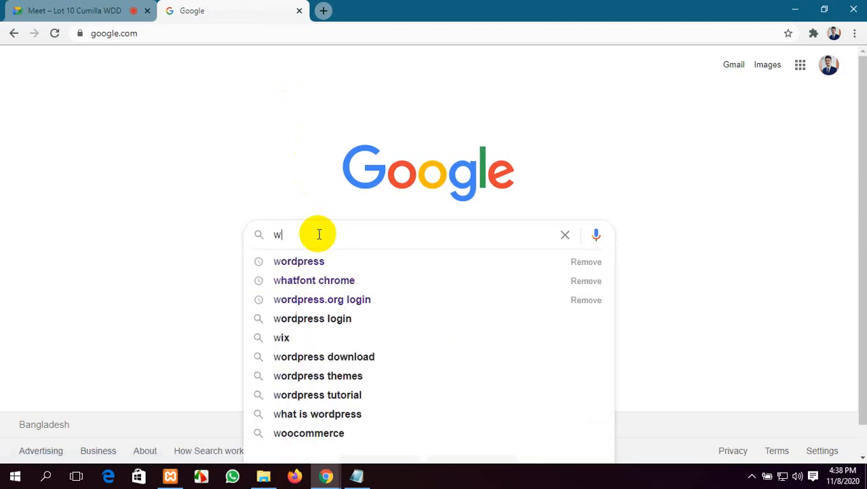
{"action": "left_click", "coordinate": [313, 261]}
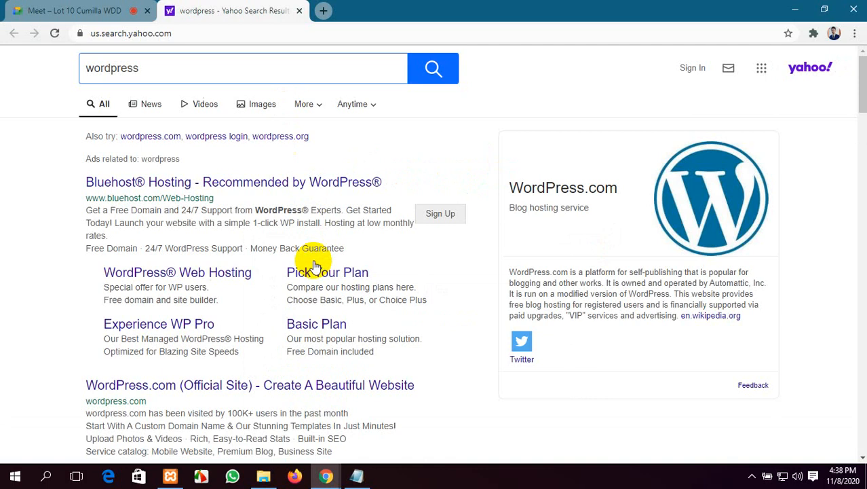
{"action": "scroll", "coordinate": [92, 212], "scroll_direction": "down", "scroll_amount": 2}
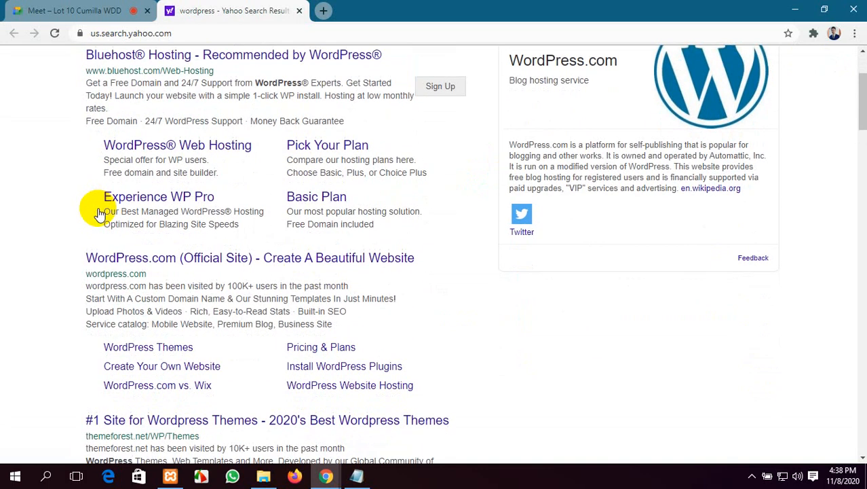
{"action": "scroll", "coordinate": [165, 254], "scroll_direction": "down", "scroll_amount": 2}
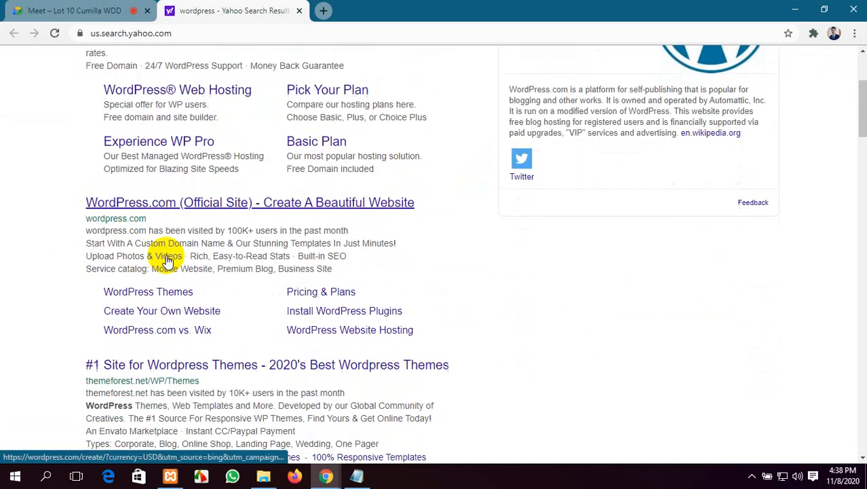
{"action": "scroll", "coordinate": [169, 265], "scroll_direction": "down", "scroll_amount": 8}
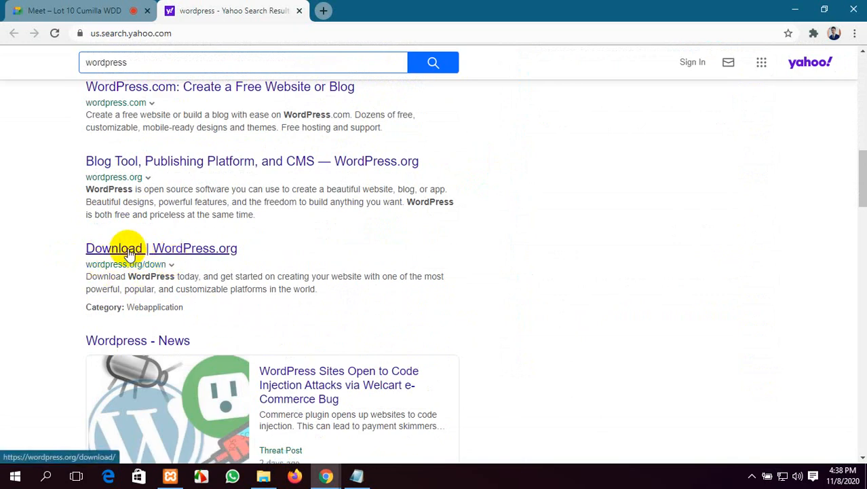
{"action": "left_click", "coordinate": [131, 251]}
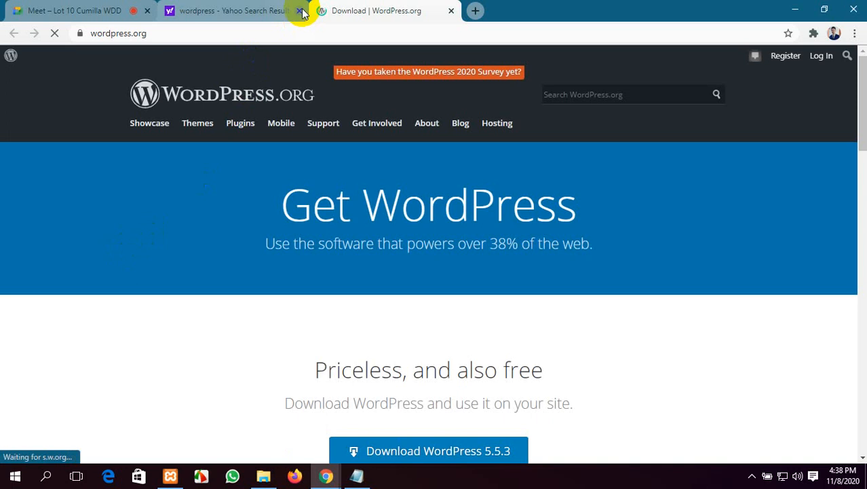
{"action": "left_click", "coordinate": [299, 10]}
{"action": "left_click", "coordinate": [110, 33]}
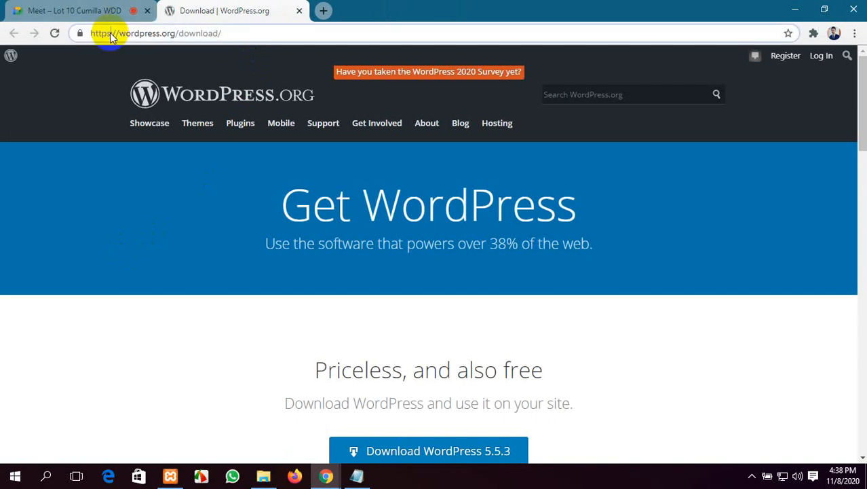
{"action": "left_click", "coordinate": [74, 10]}
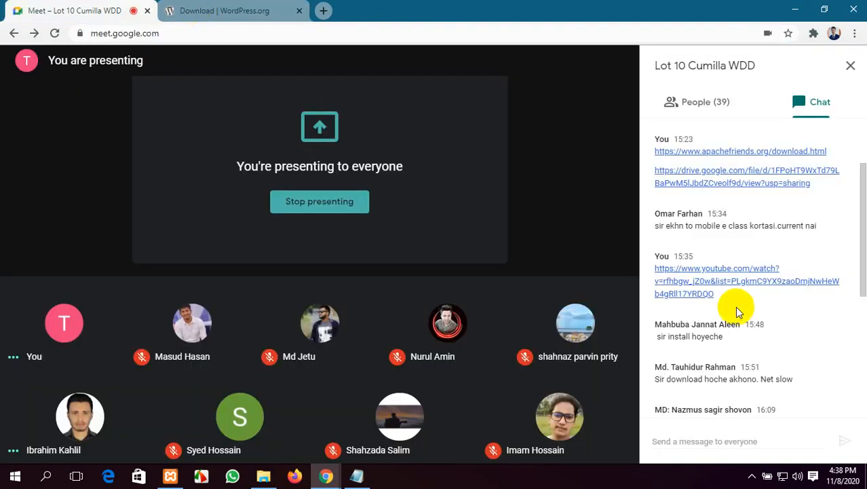
{"action": "left_click", "coordinate": [788, 435]}
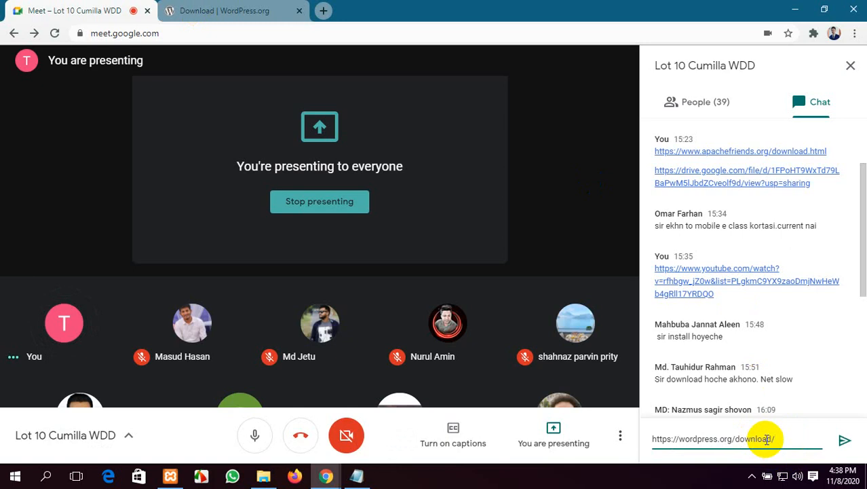
{"action": "key", "text": "Return"}
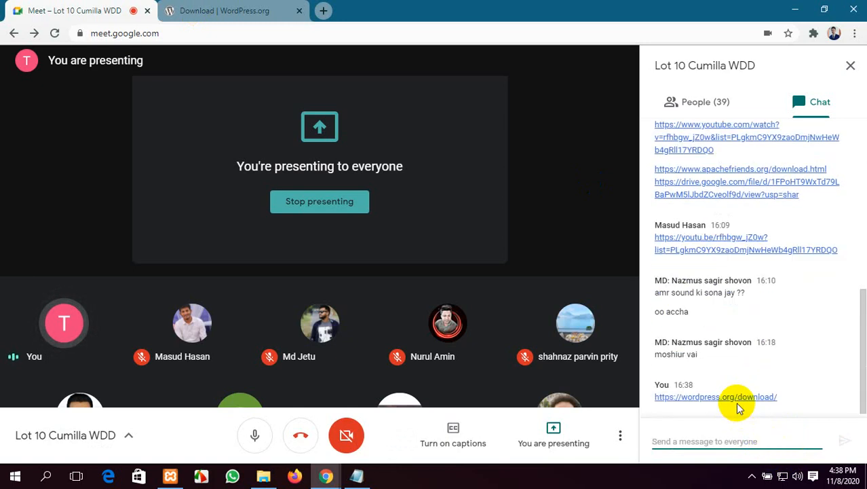
{"action": "left_click", "coordinate": [224, 11]}
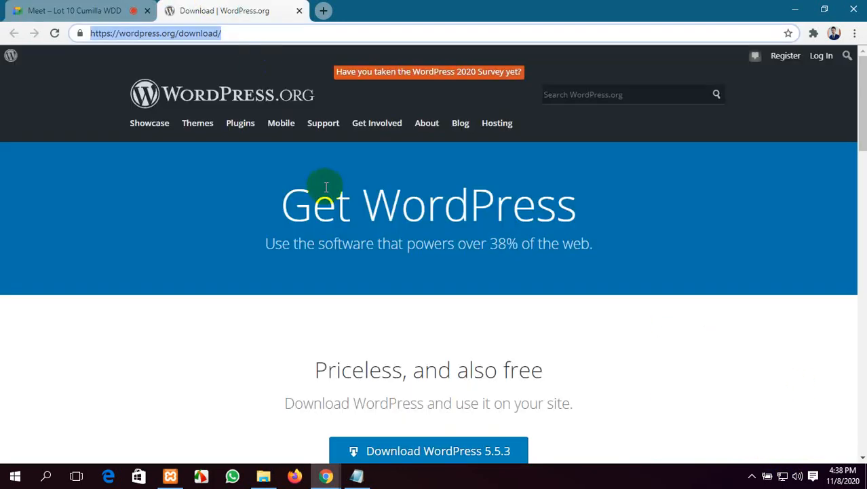
Step: Download wordpress-5.5.3.zip from the WordPress download page and dismiss the Hooray! popup
{"action": "left_click", "coordinate": [178, 219]}
{"action": "scroll", "coordinate": [600, 323], "scroll_direction": "down", "scroll_amount": 3}
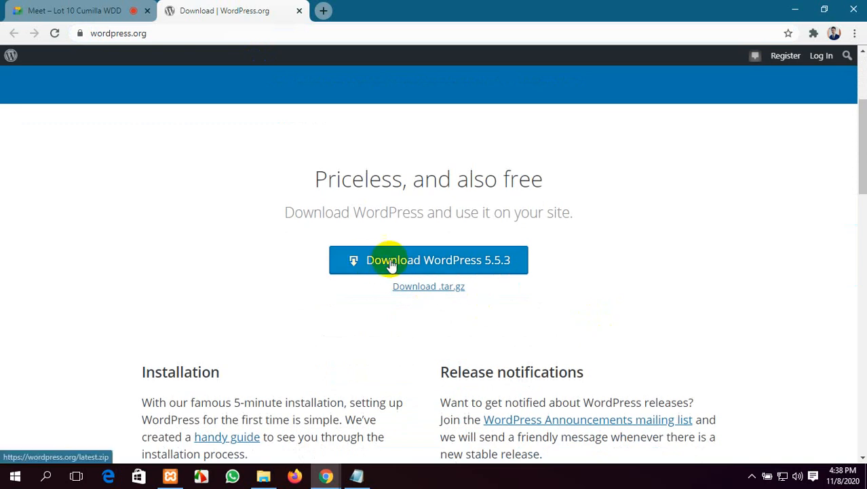
{"action": "left_click", "coordinate": [504, 265]}
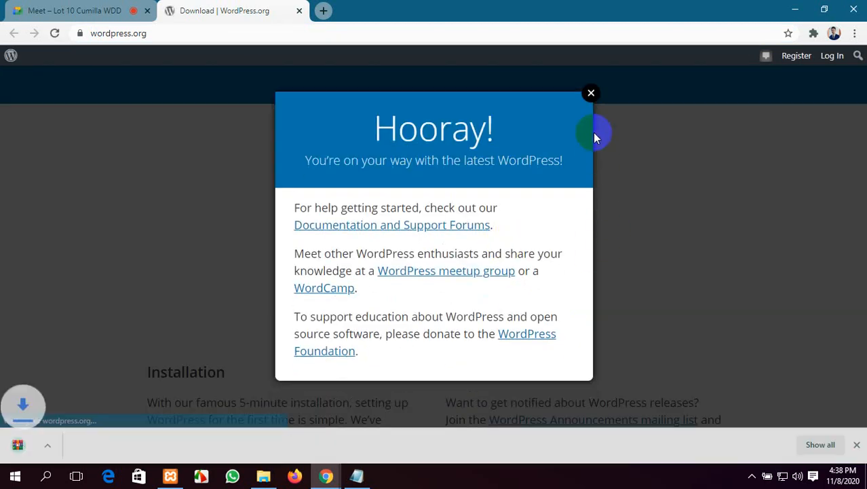
{"action": "left_click", "coordinate": [591, 95]}
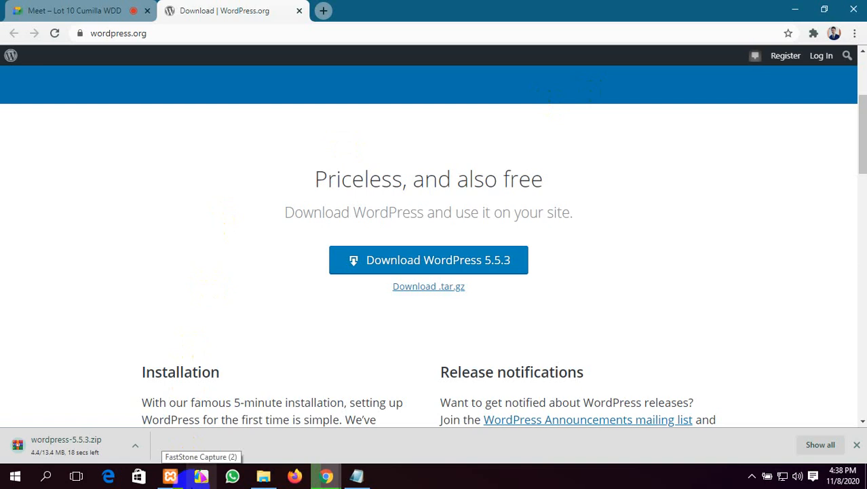
Step: Return to the Meet call and leave the microphone muted
{"action": "left_click", "coordinate": [19, 6]}
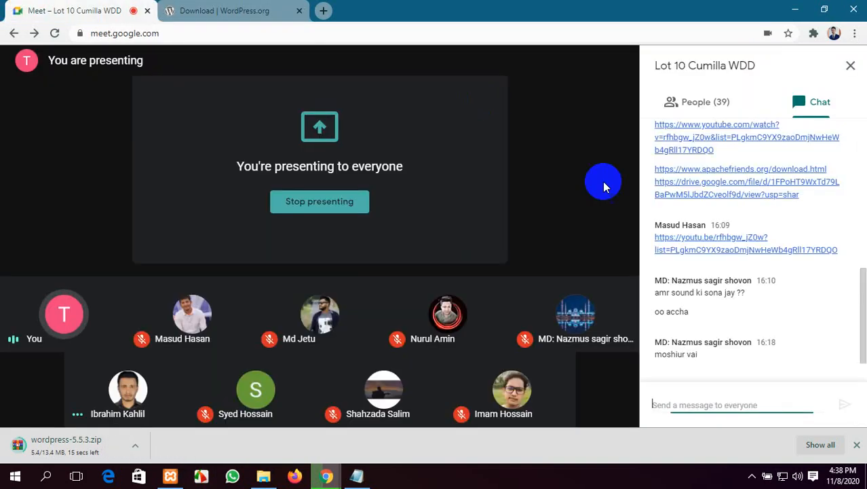
{"action": "left_click", "coordinate": [257, 403]}
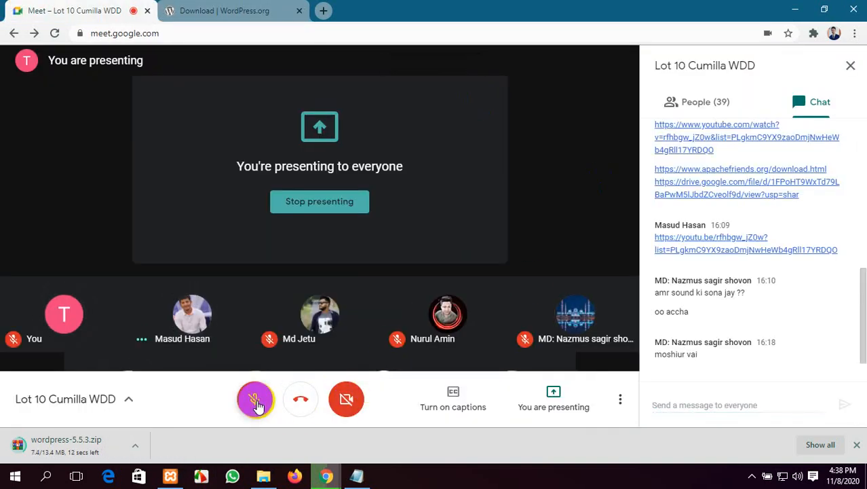
{"action": "left_click", "coordinate": [256, 402]}
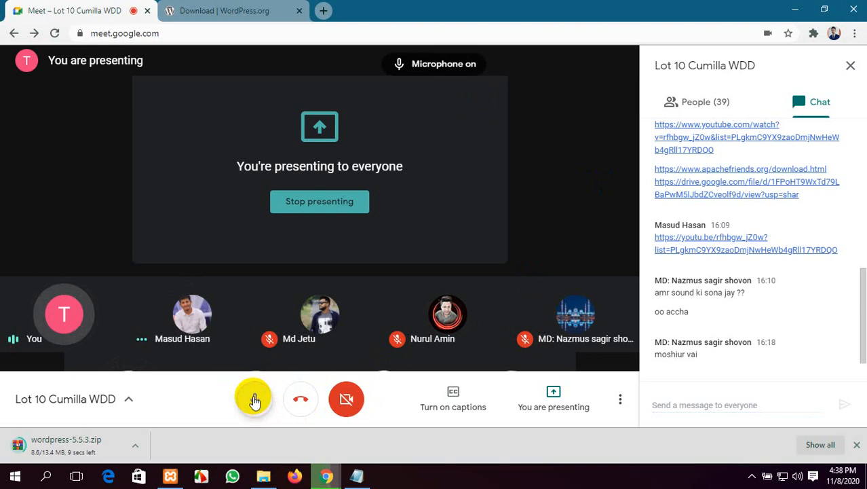
{"action": "left_click", "coordinate": [255, 401]}
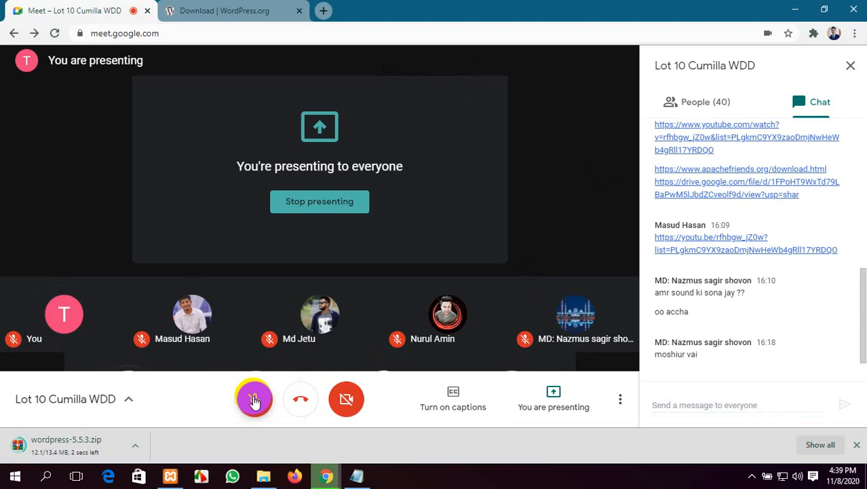
{"action": "left_click", "coordinate": [254, 401]}
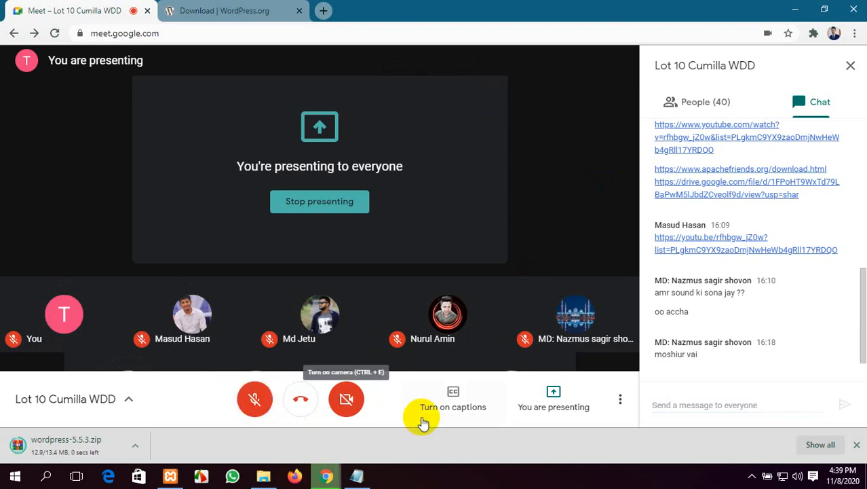
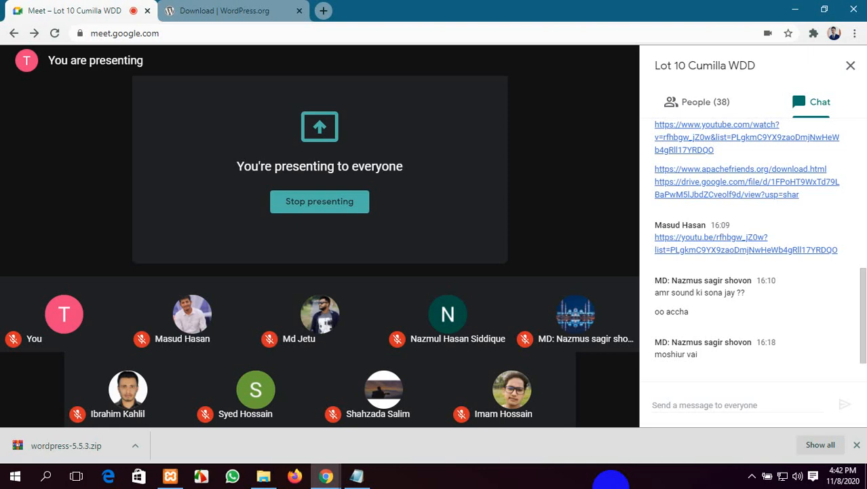
Step: Unmute the microphone, show the 38-person participant list, and minimize Chrome to reveal Notepad
{"action": "mouse_move", "coordinate": [291, 403]}
{"action": "left_click", "coordinate": [247, 402]}
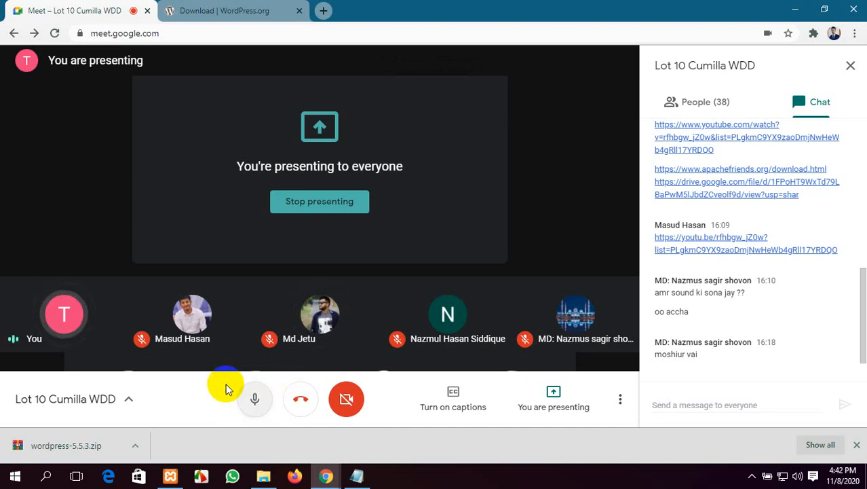
{"action": "left_click", "coordinate": [703, 103]}
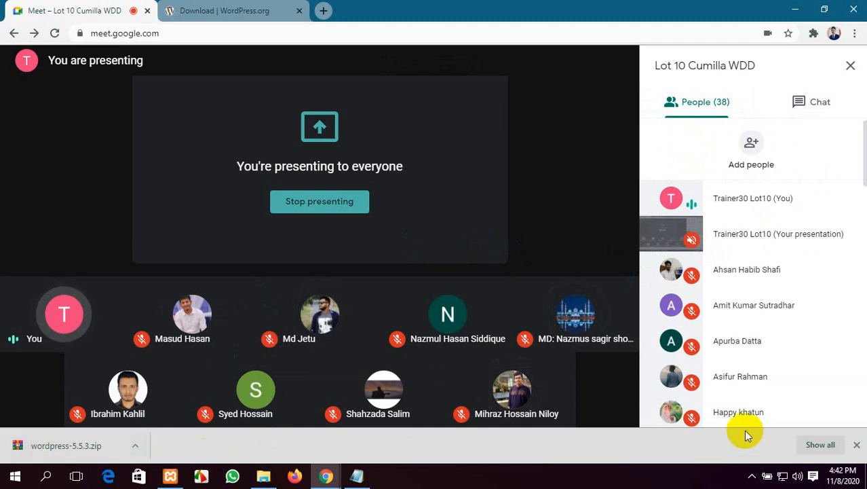
{"action": "left_click", "coordinate": [857, 444]}
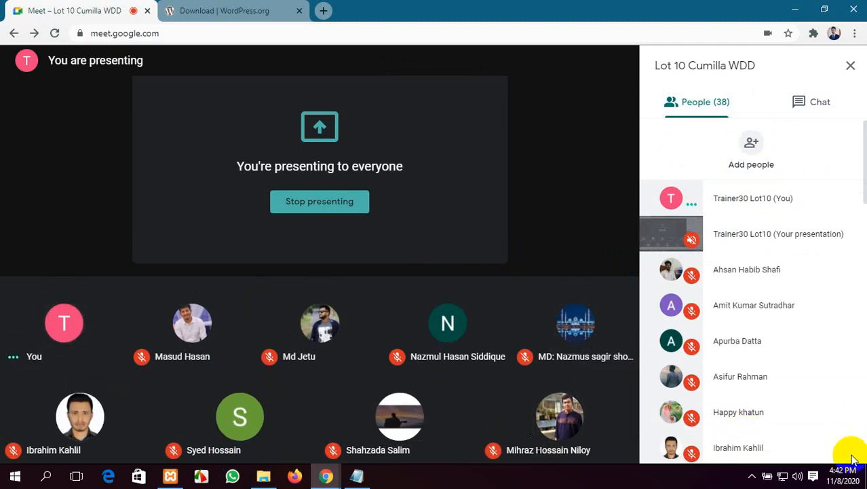
{"action": "left_click", "coordinate": [795, 9]}
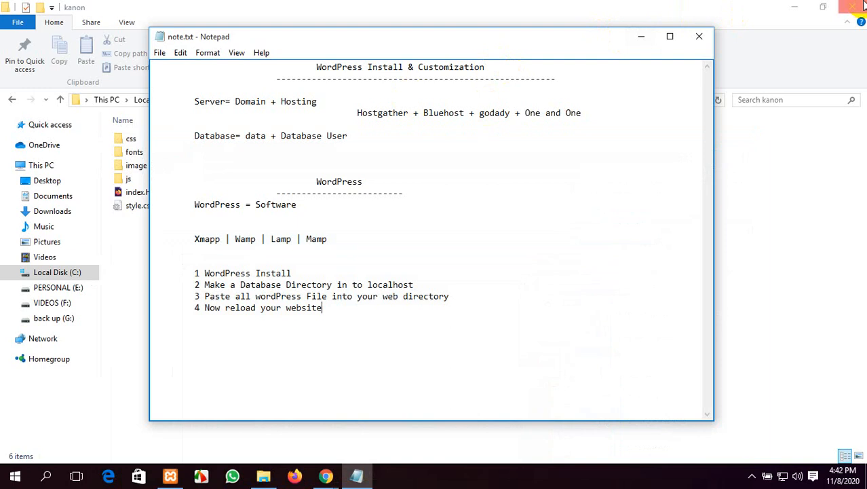
Step: Minimize File Explorer and the Notepad note, then refresh the desktop
{"action": "left_click", "coordinate": [791, 7]}
{"action": "left_click", "coordinate": [643, 37]}
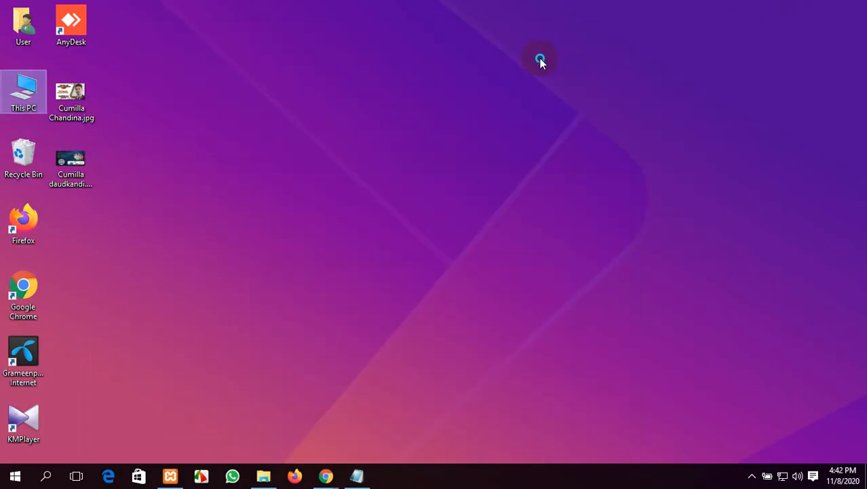
{"action": "right_click", "coordinate": [540, 60]}
{"action": "left_click", "coordinate": [567, 95]}
Step: Open This PC > Downloads and inspect wordpress-5.5.3.zip, then bring the Meet browser back
{"action": "double_click", "coordinate": [2, 80]}
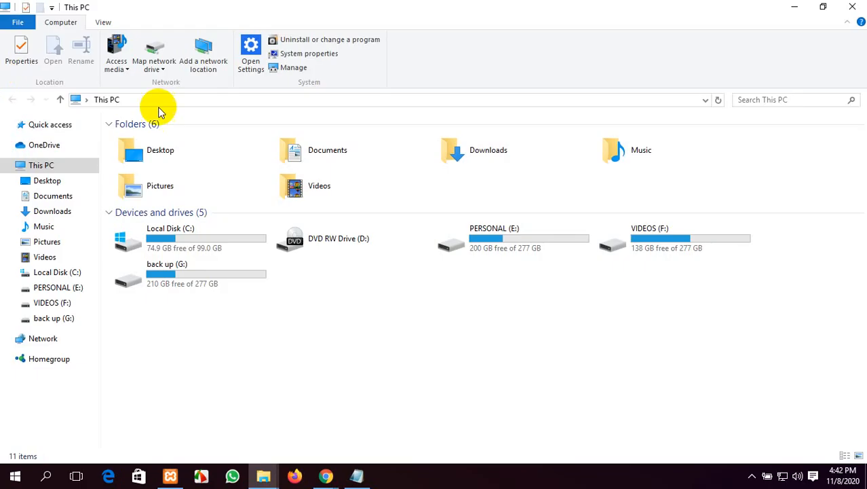
{"action": "double_click", "coordinate": [515, 158]}
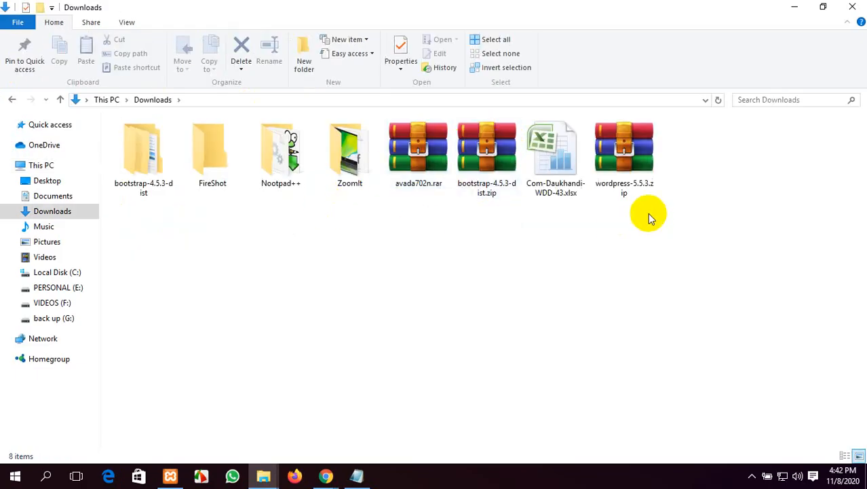
{"action": "left_click", "coordinate": [625, 187]}
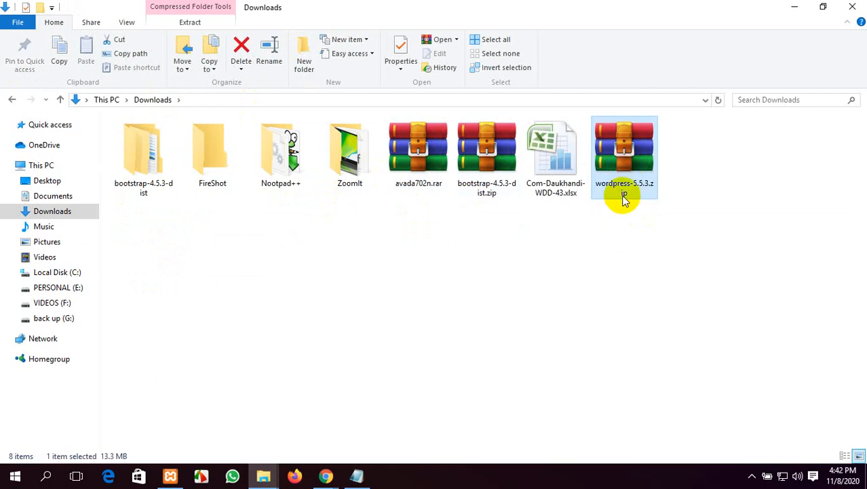
{"action": "right_click", "coordinate": [614, 151]}
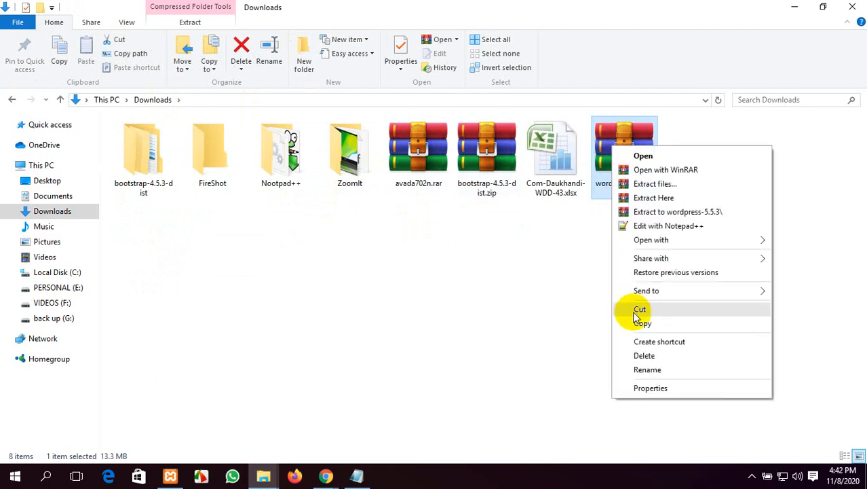
{"action": "left_click", "coordinate": [560, 277]}
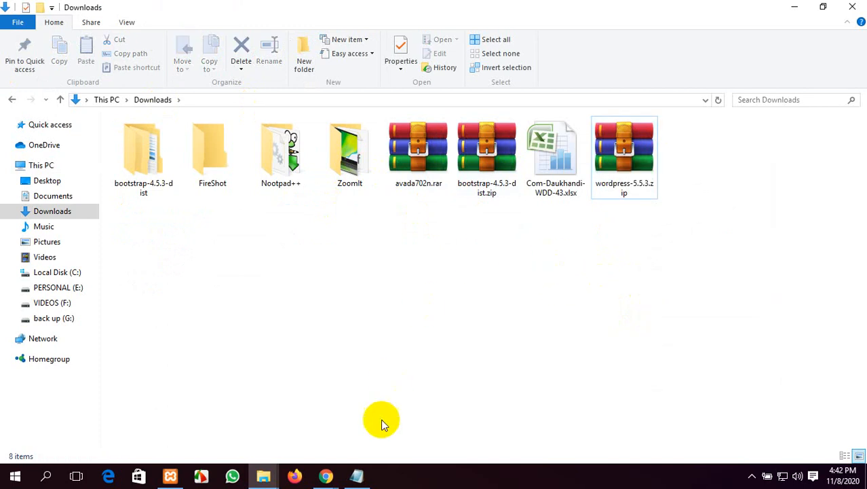
{"action": "left_click", "coordinate": [327, 477]}
{"action": "left_click", "coordinate": [233, 421]}
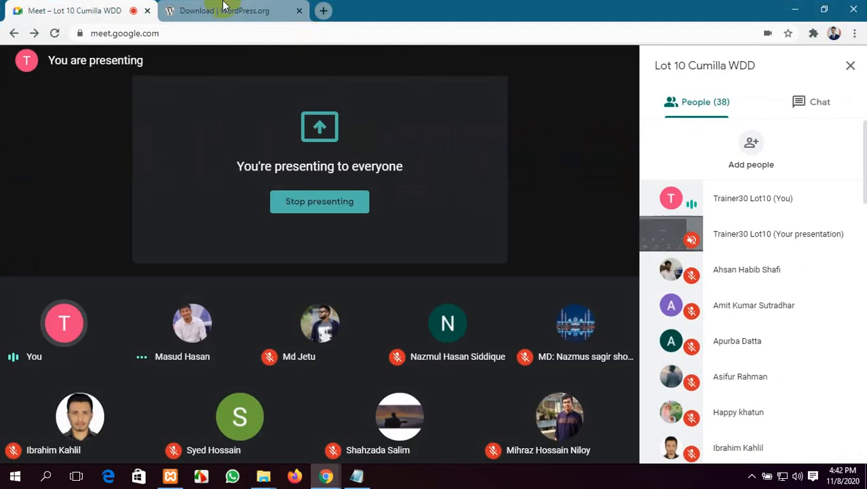
Step: Load the Softonic WinRAR download page in a new browser tab
{"action": "left_click", "coordinate": [325, 11]}
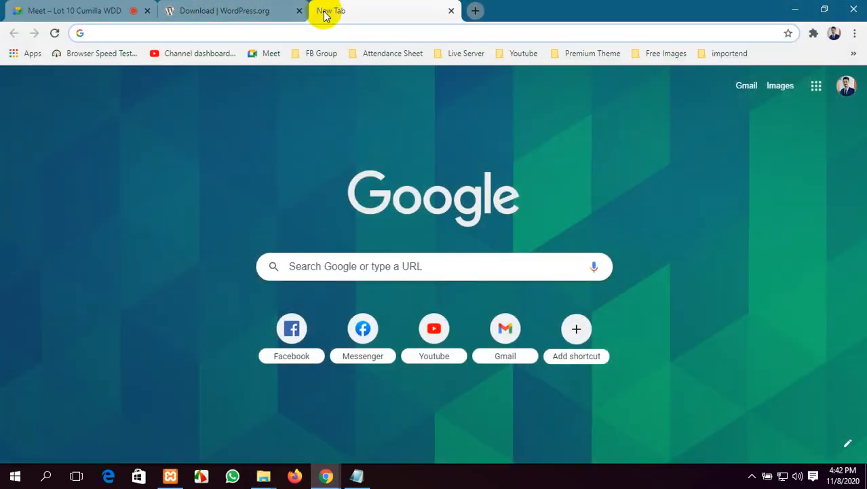
{"action": "type", "text": "w"}
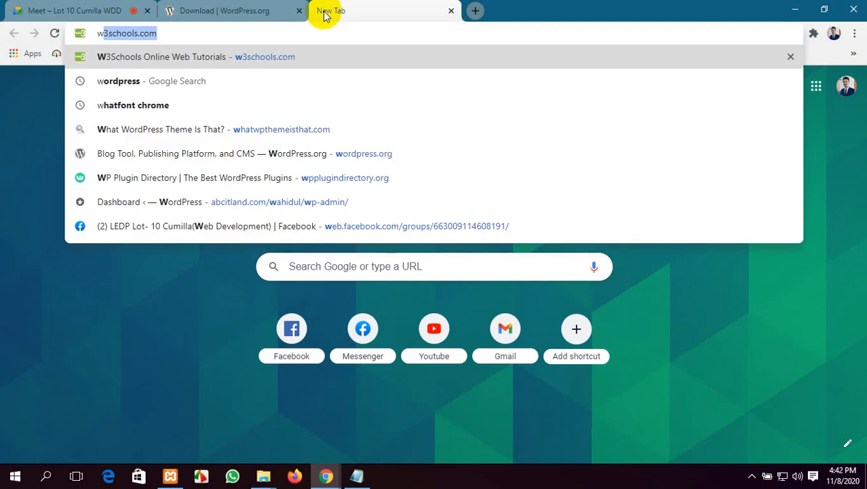
{"action": "left_click", "coordinate": [173, 10]}
{"action": "scroll", "coordinate": [204, 149], "scroll_direction": "up", "scroll_amount": 3}
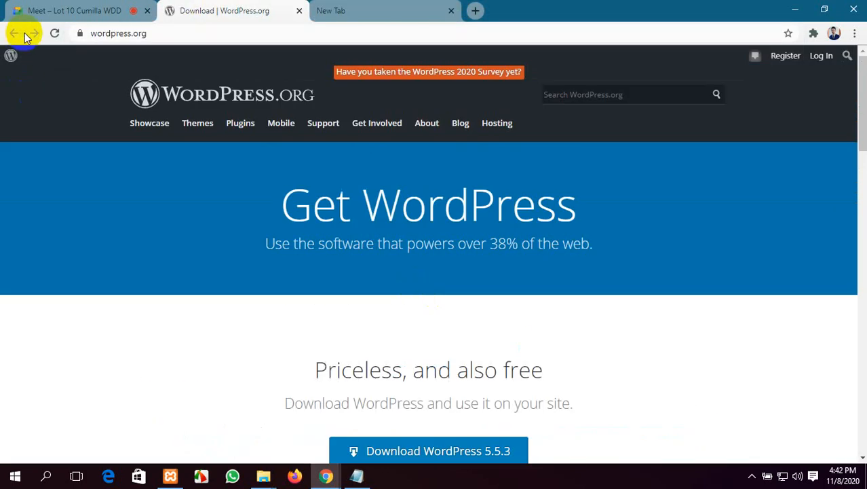
{"action": "left_click", "coordinate": [366, 7]}
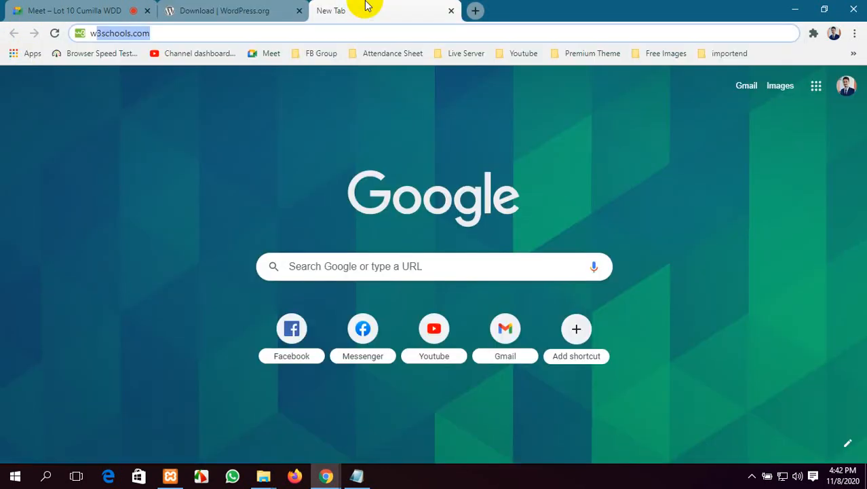
{"action": "type", "text": "i"}
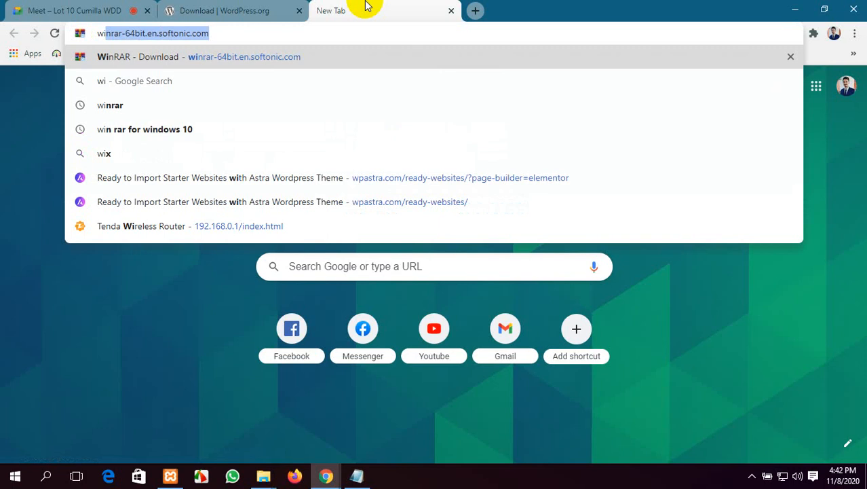
{"action": "key", "text": "Return"}
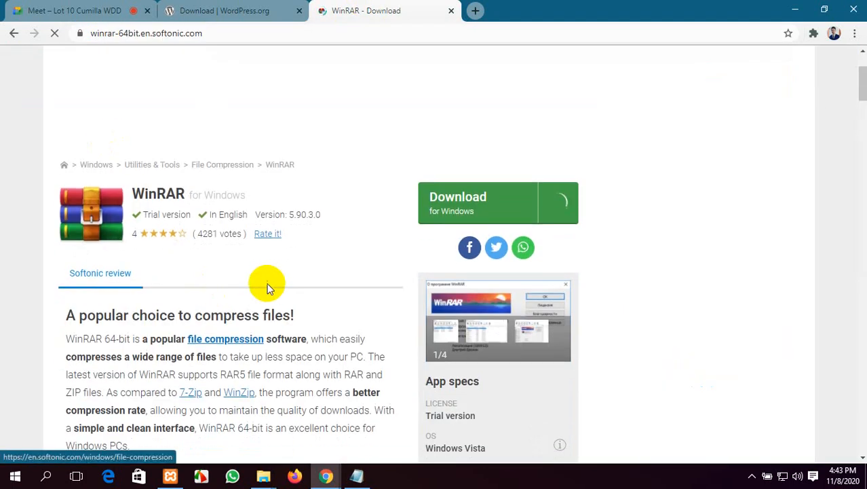
Step: Search winrar on Yahoo, open the win-rar.com download page and copy its URL
{"action": "left_click", "coordinate": [475, 12]}
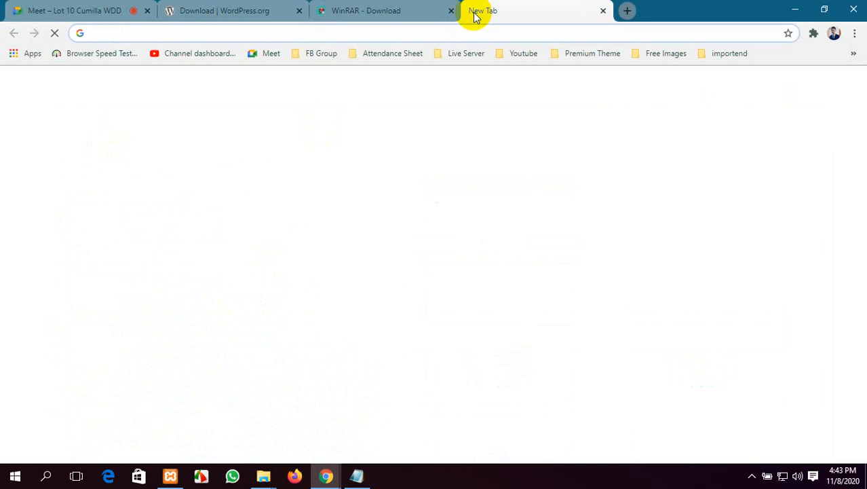
{"action": "type", "text": "win"}
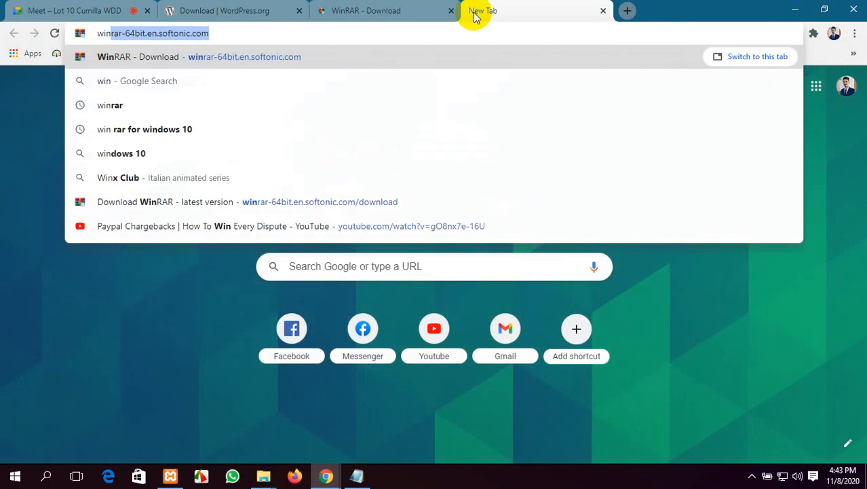
{"action": "type", "text": "rar"}
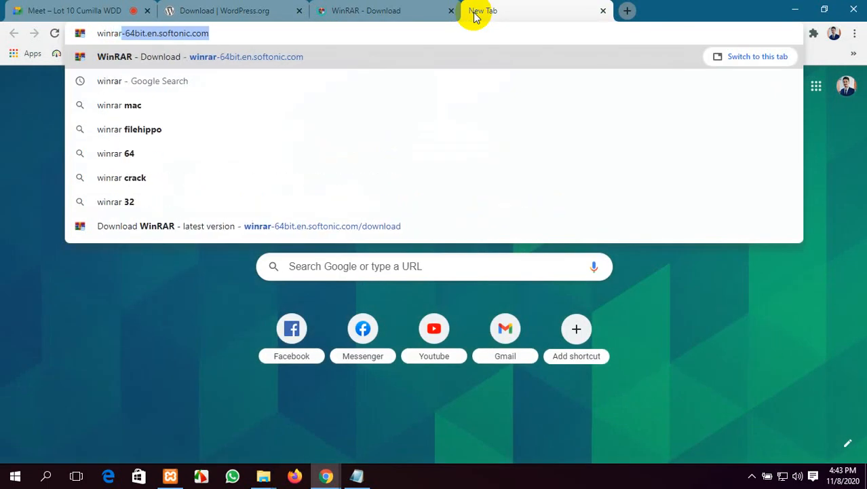
{"action": "key", "text": "Delete"}
{"action": "key", "text": "Escape"}
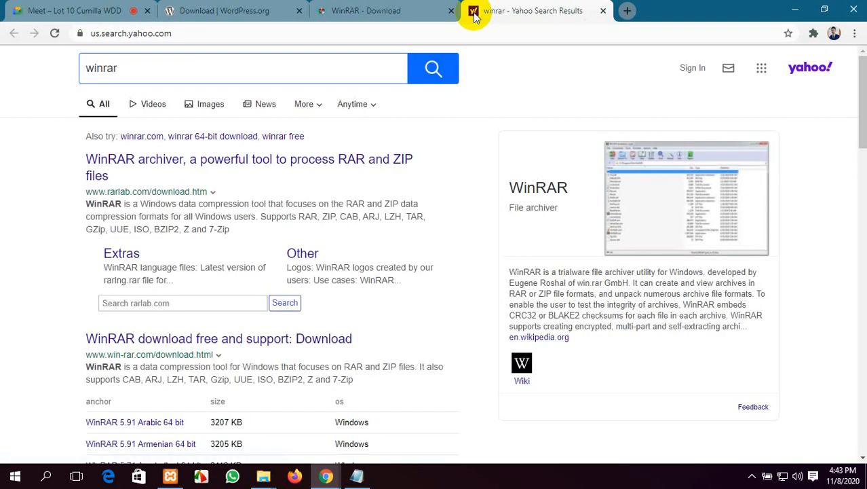
{"action": "scroll", "coordinate": [197, 318], "scroll_direction": "down", "scroll_amount": 5}
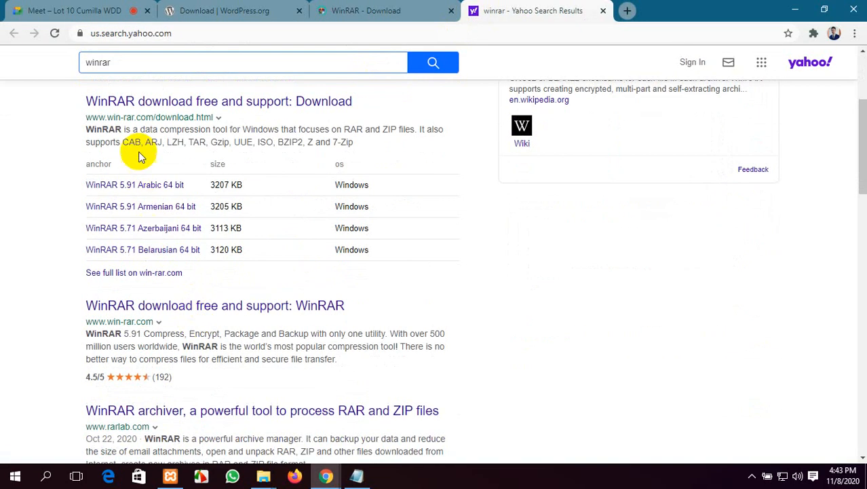
{"action": "left_click", "coordinate": [154, 103]}
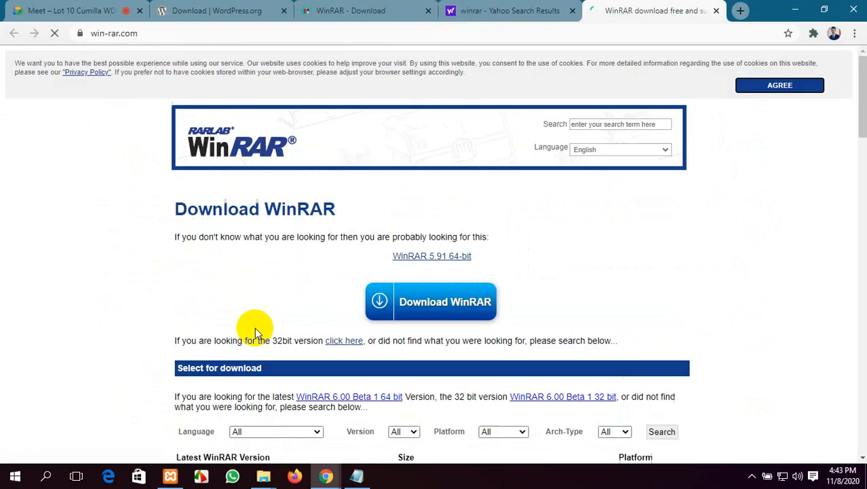
{"action": "scroll", "coordinate": [532, 265], "scroll_direction": "down", "scroll_amount": 3}
{"action": "scroll", "coordinate": [532, 265], "scroll_direction": "up", "scroll_amount": 3}
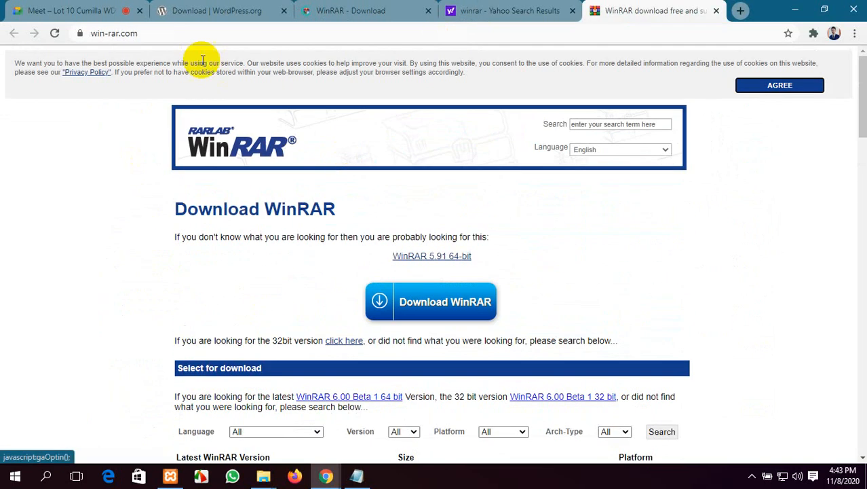
{"action": "left_click", "coordinate": [138, 34]}
{"action": "key", "text": "ctrl+c"}
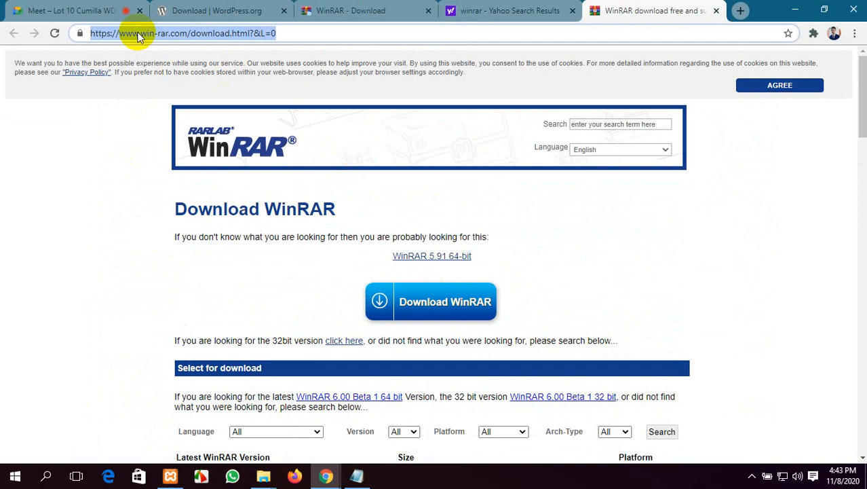
{"action": "left_click", "coordinate": [27, 10]}
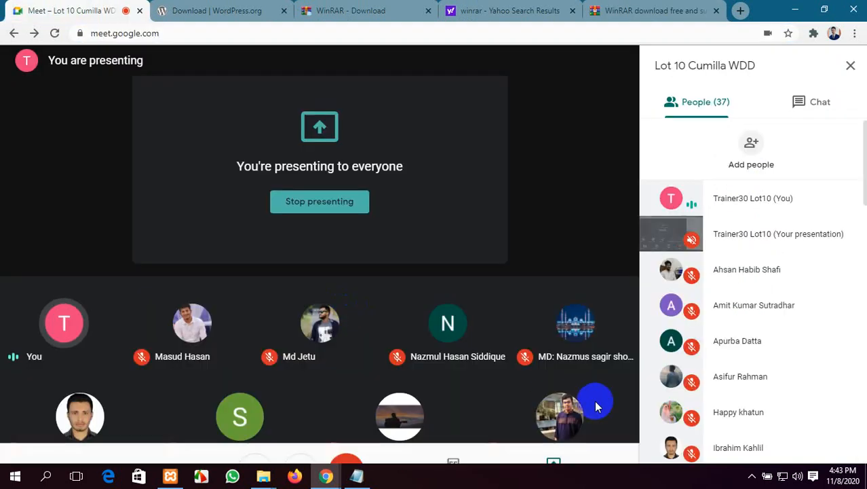
Step: Paste and send the win-rar.com download link in the Meet chat
{"action": "left_click", "coordinate": [820, 102]}
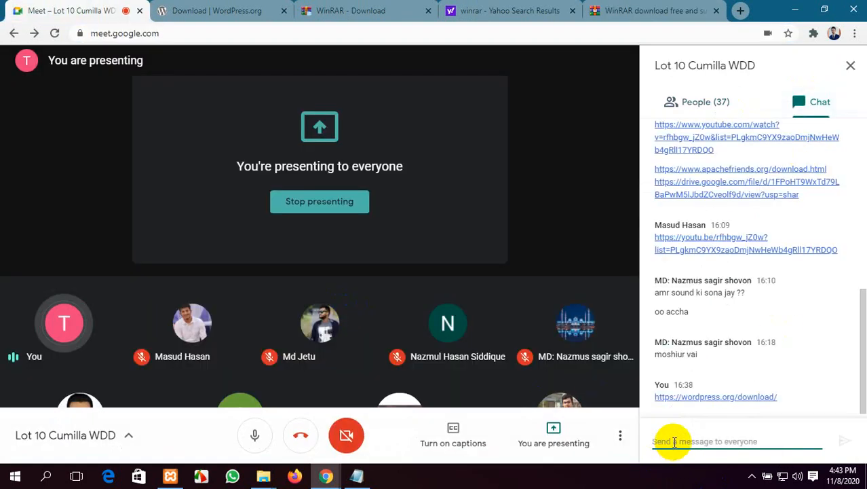
{"action": "left_click", "coordinate": [674, 442]}
{"action": "key", "text": "ctrl+v"}
{"action": "key", "text": "Return"}
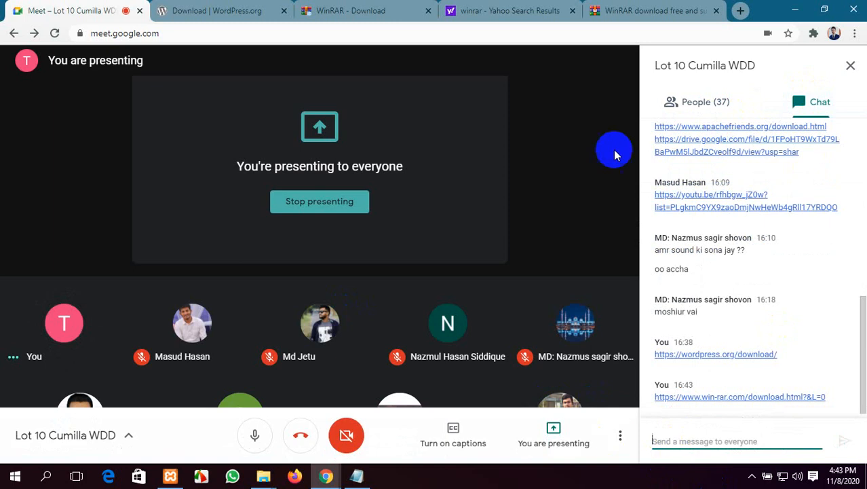
Step: Close the win-rar.com, Yahoo and Softonic tabs and bring up the Downloads folder
{"action": "left_click", "coordinate": [531, 10]}
{"action": "left_click", "coordinate": [711, 12]}
{"action": "left_click", "coordinate": [715, 11]}
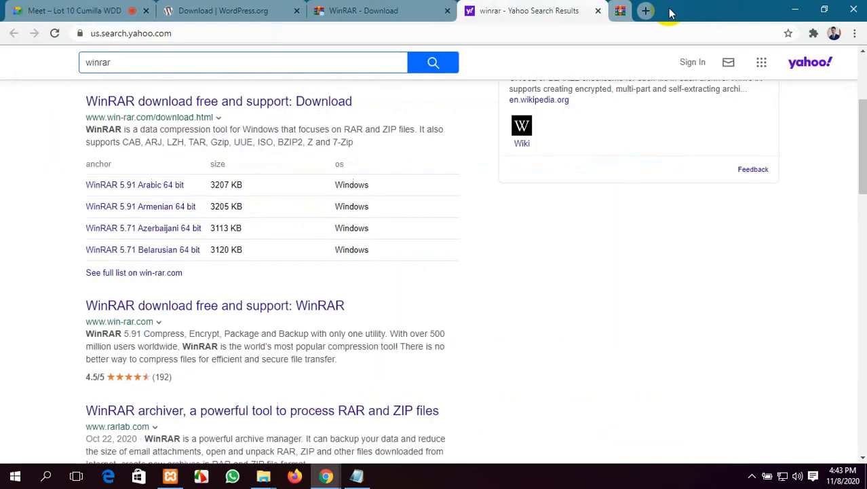
{"action": "left_click", "coordinate": [603, 11]}
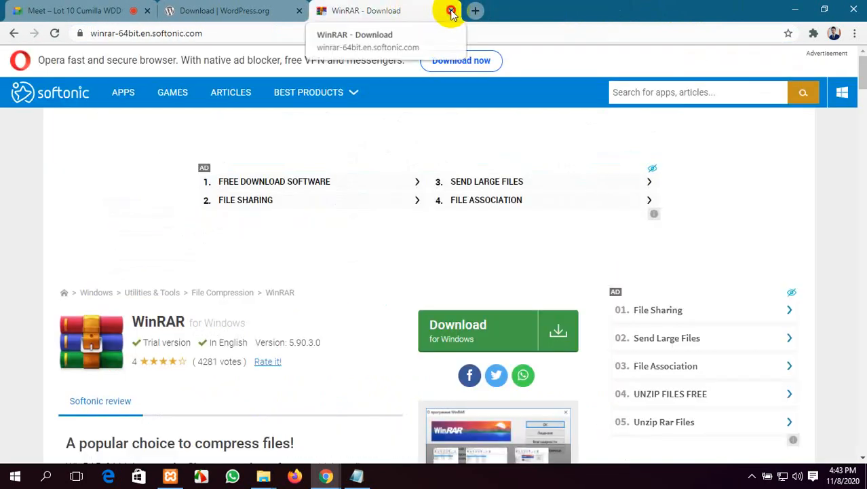
{"action": "left_click", "coordinate": [450, 11]}
{"action": "left_click", "coordinate": [789, 6]}
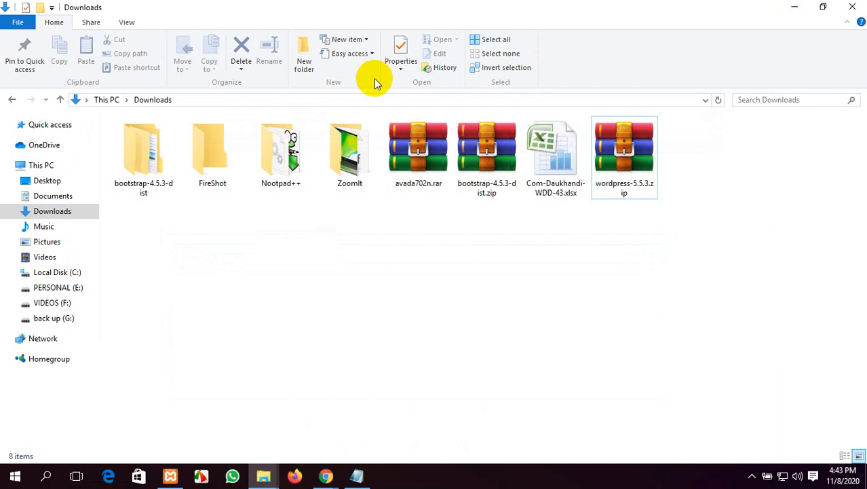
Step: Extract wordpress-5.5.3.zip here and refresh Downloads to show the new wordpress folder
{"action": "left_click", "coordinate": [613, 161]}
{"action": "right_click", "coordinate": [612, 161]}
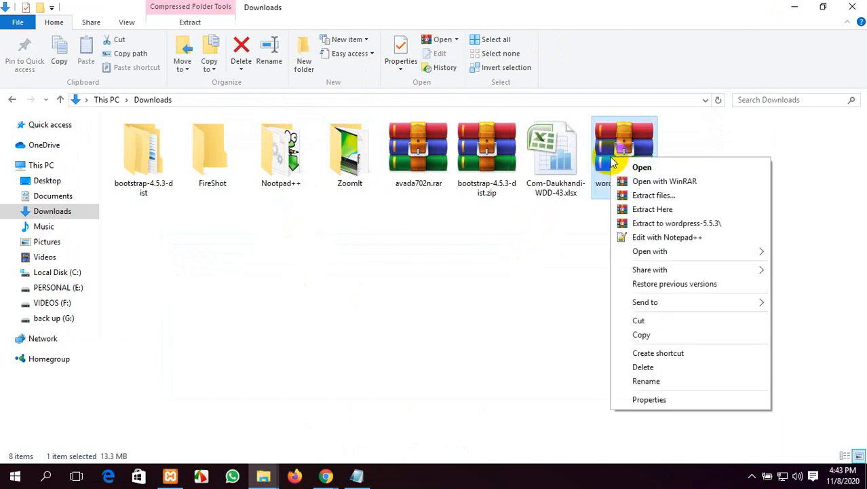
{"action": "left_click", "coordinate": [657, 210]}
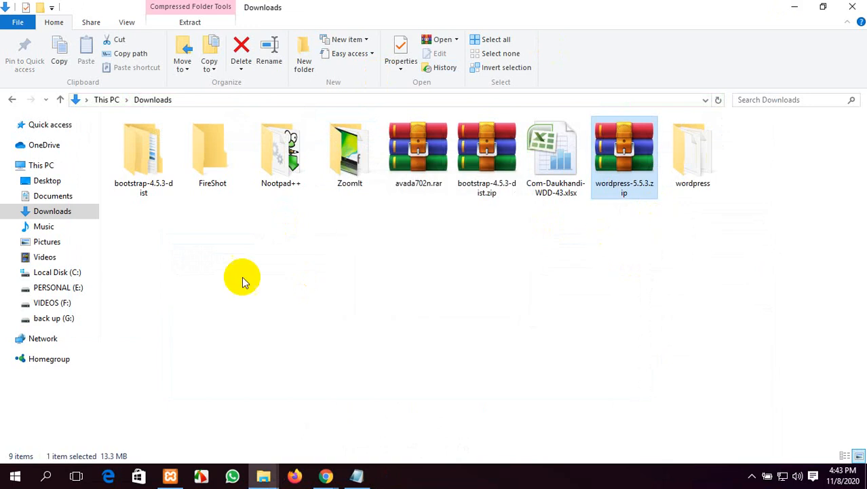
{"action": "right_click", "coordinate": [176, 280]}
{"action": "left_click", "coordinate": [240, 333]}
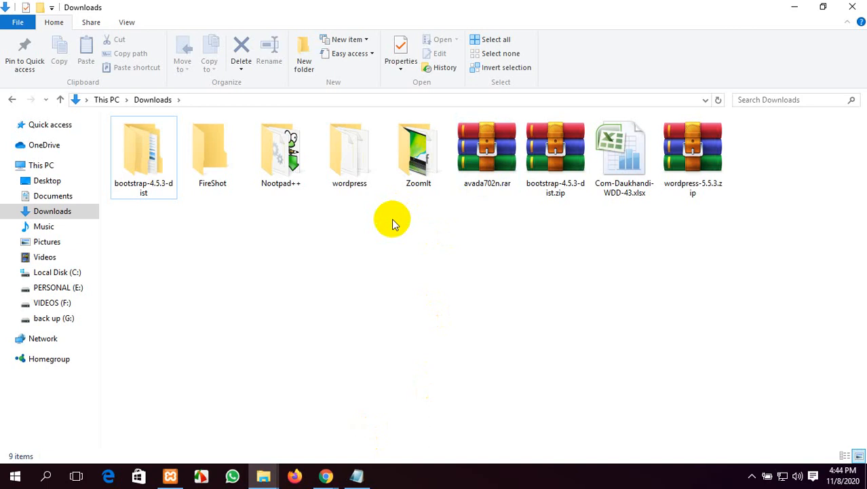
Step: Open the extracted wordpress folder and check the WordPress Install note in Notepad
{"action": "double_click", "coordinate": [362, 157]}
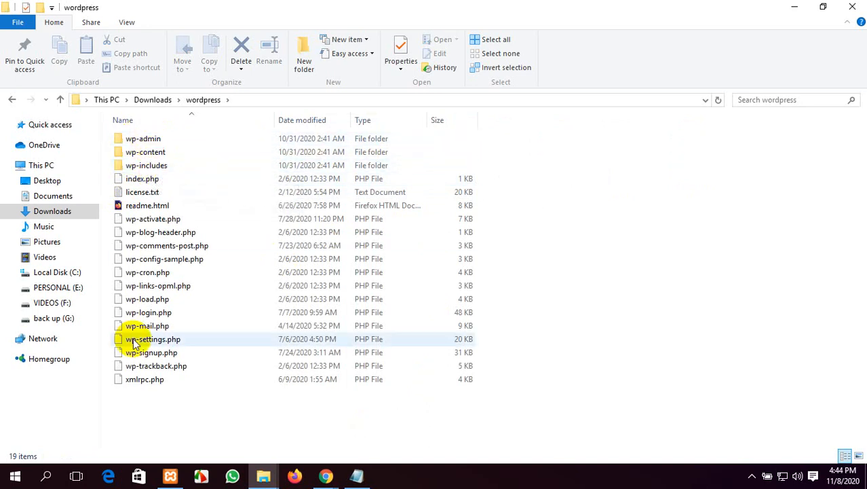
{"action": "left_click_drag", "start_coordinate": [161, 411], "coordinate": [155, 132]}
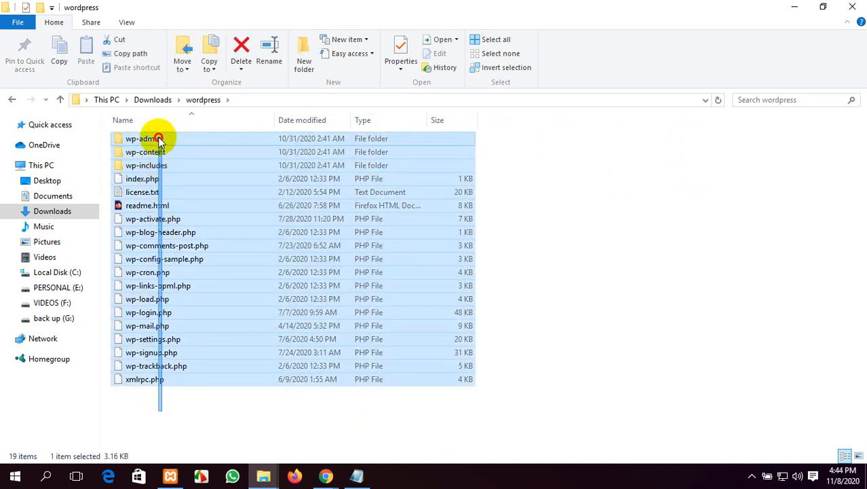
{"action": "left_click", "coordinate": [604, 343]}
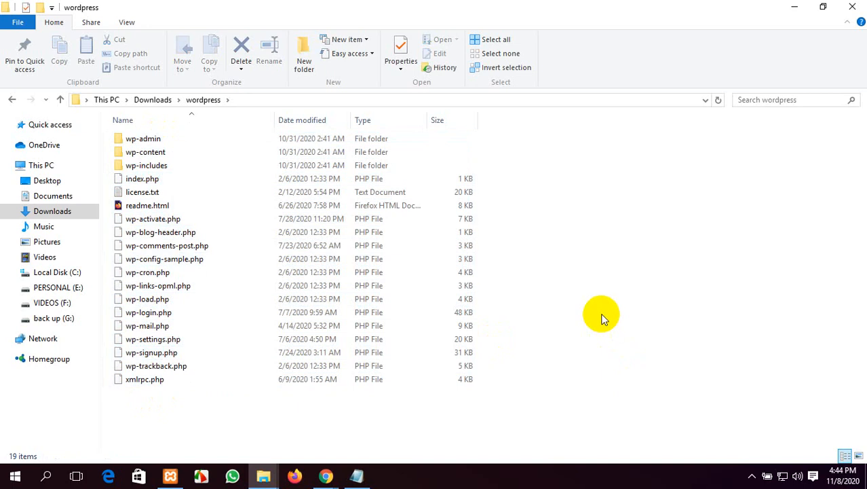
{"action": "left_click", "coordinate": [356, 475]}
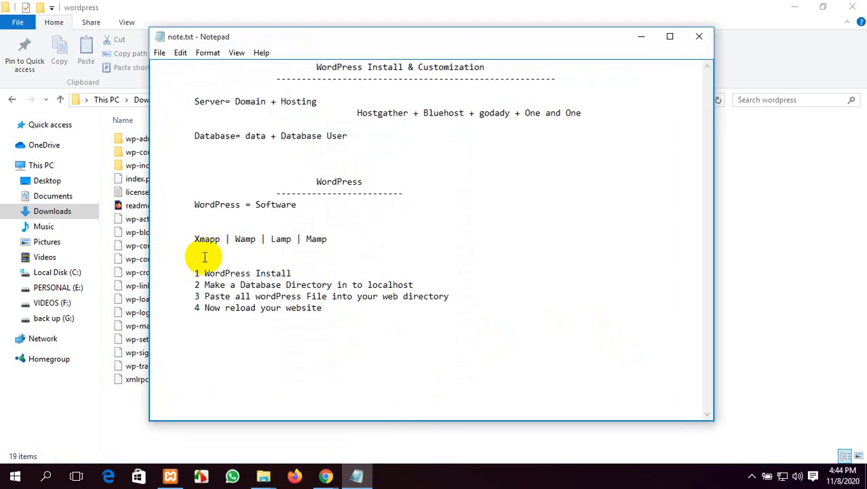
{"action": "left_click_drag", "start_coordinate": [205, 273], "coordinate": [292, 272]}
{"action": "left_click", "coordinate": [434, 345]}
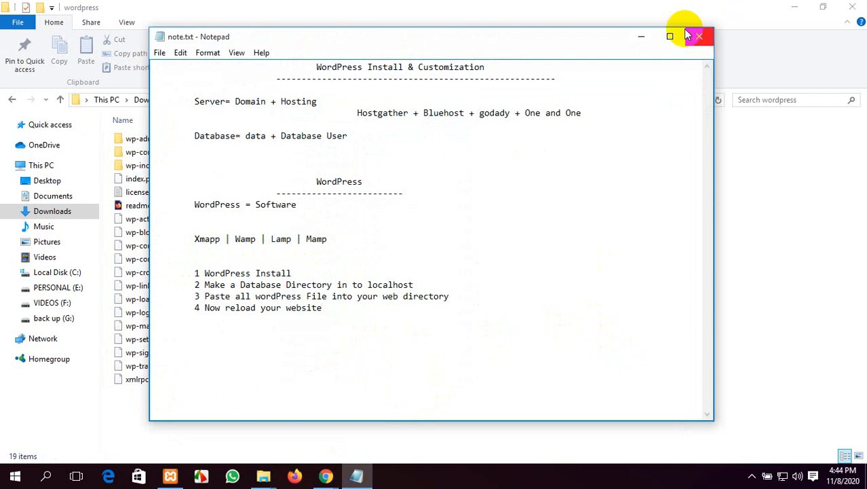
{"action": "left_click", "coordinate": [642, 36]}
Step: Reopen the wordpress folder and cut all 19 of its files
{"action": "left_click", "coordinate": [11, 100]}
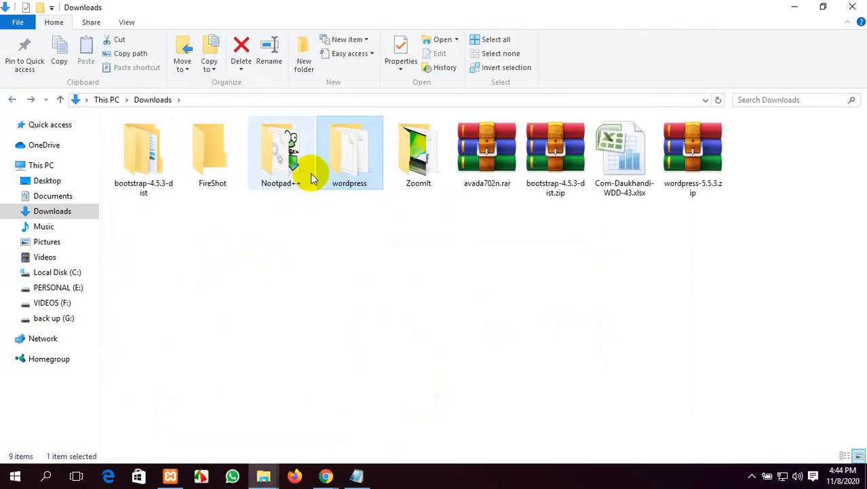
{"action": "double_click", "coordinate": [352, 149]}
{"action": "left_click", "coordinate": [12, 99]}
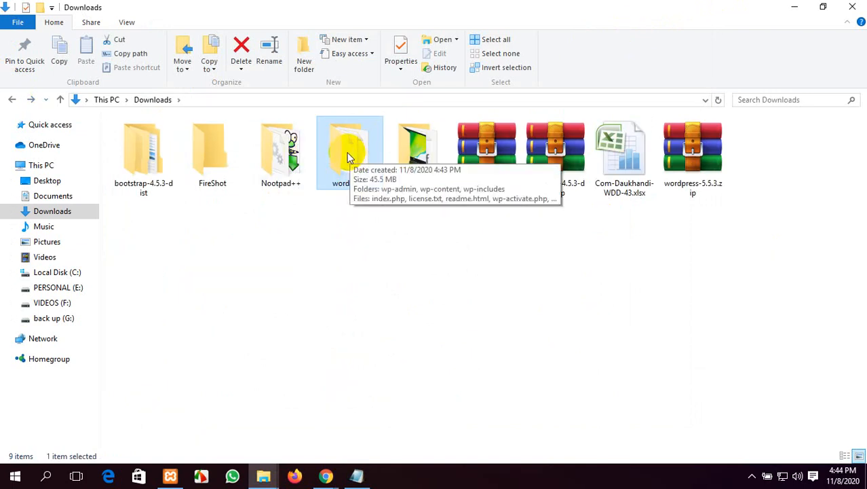
{"action": "double_click", "coordinate": [346, 153]}
{"action": "left_click_drag", "start_coordinate": [150, 404], "coordinate": [171, 131]}
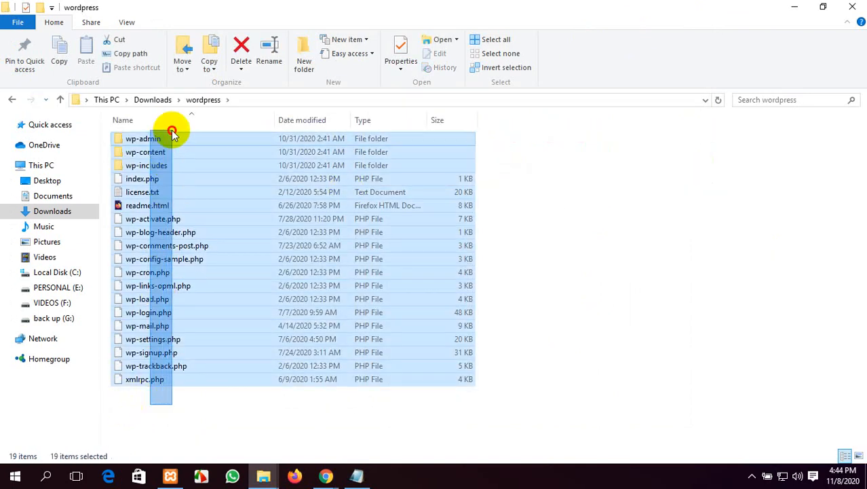
{"action": "left_click", "coordinate": [725, 261]}
{"action": "key", "text": "ctrl+a"}
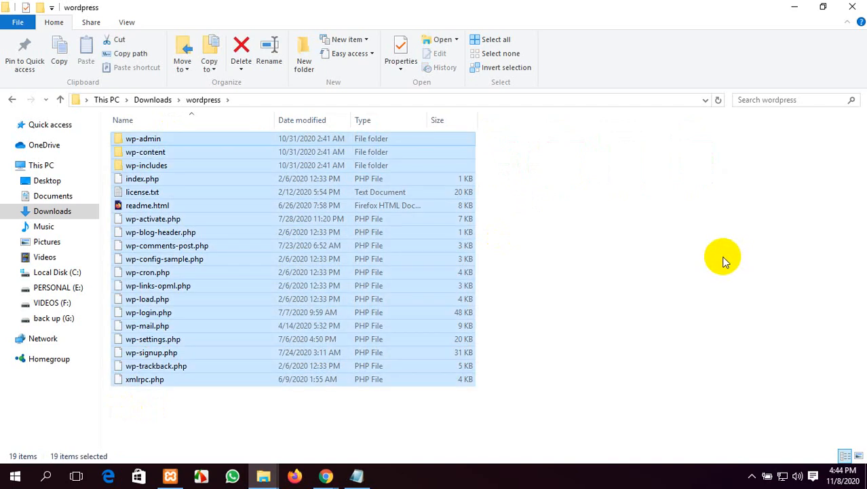
{"action": "right_click", "coordinate": [245, 171]}
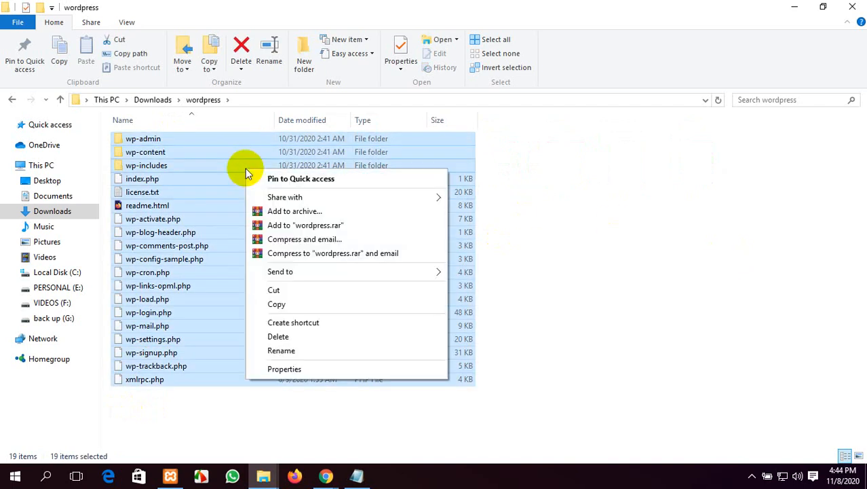
{"action": "left_click", "coordinate": [275, 290]}
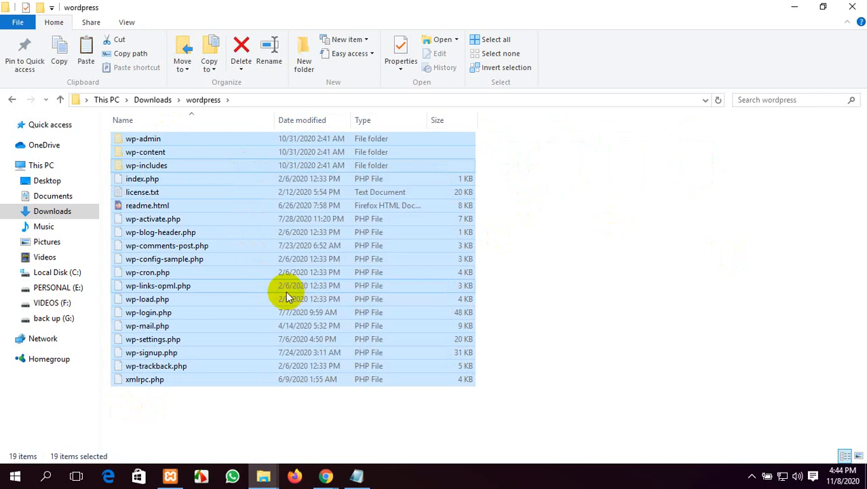
Step: Select all 19 WordPress files again, copy them, and minimize Explorer to the desktop
{"action": "left_click", "coordinate": [12, 100]}
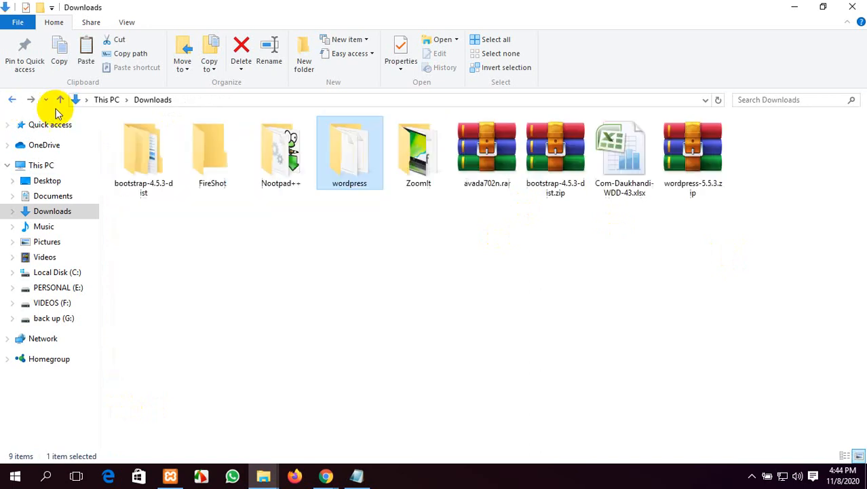
{"action": "double_click", "coordinate": [334, 148]}
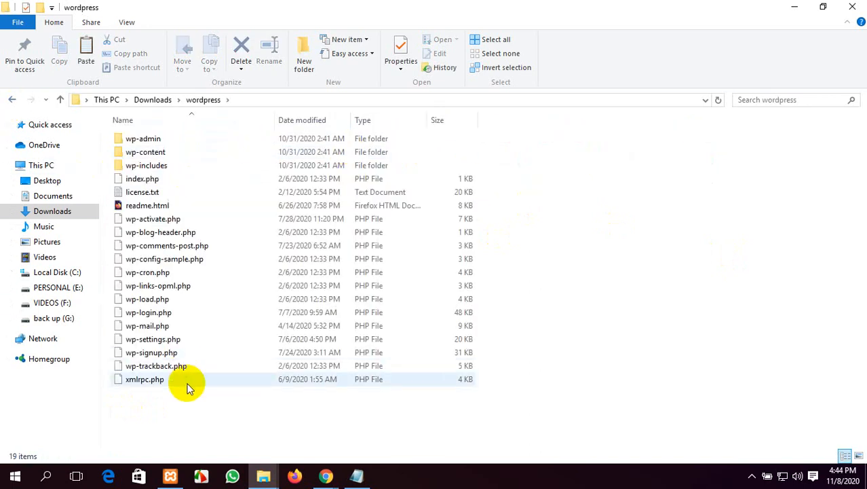
{"action": "key", "text": "ctrl+a"}
{"action": "right_click", "coordinate": [174, 192]}
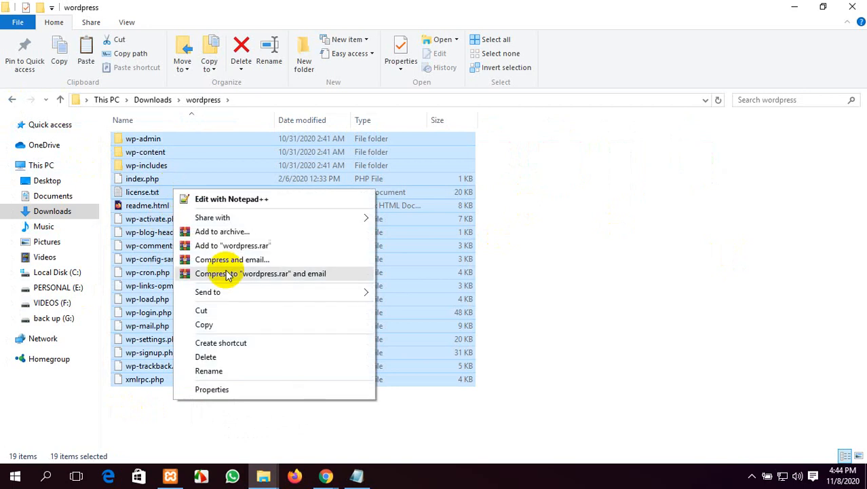
{"action": "left_click", "coordinate": [220, 326]}
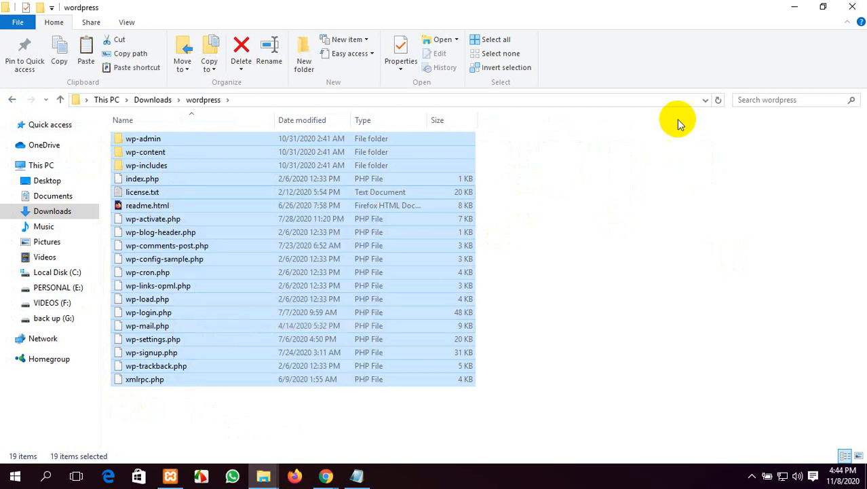
{"action": "left_click", "coordinate": [792, 6]}
{"action": "right_click", "coordinate": [157, 77]}
{"action": "left_click", "coordinate": [188, 116]}
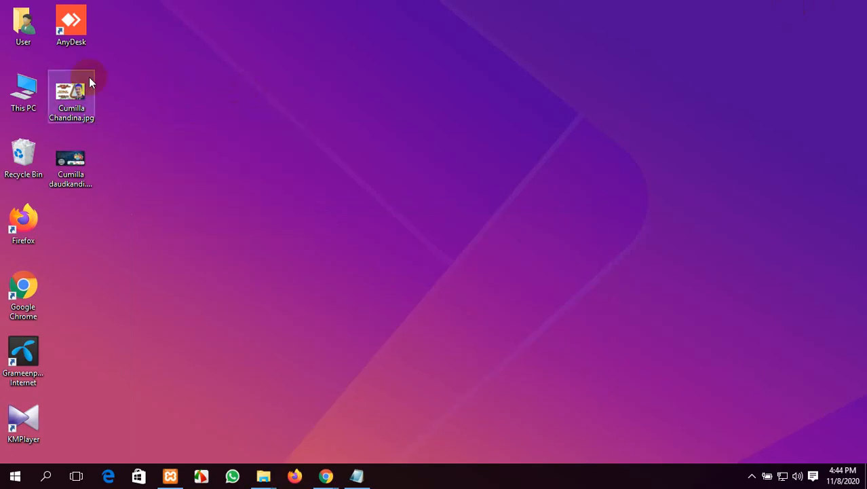
Step: Navigate to C:\xampp\htdocs through This PC and Local Disk (C:)
{"action": "double_click", "coordinate": [23, 88]}
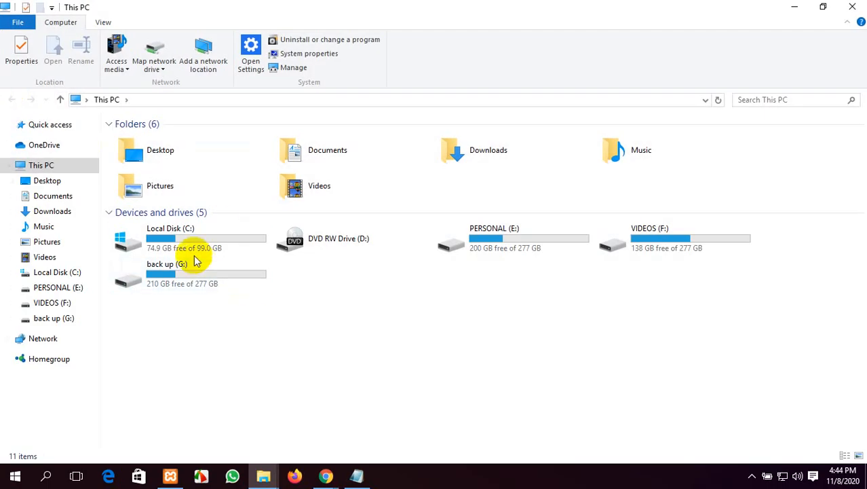
{"action": "double_click", "coordinate": [190, 229]}
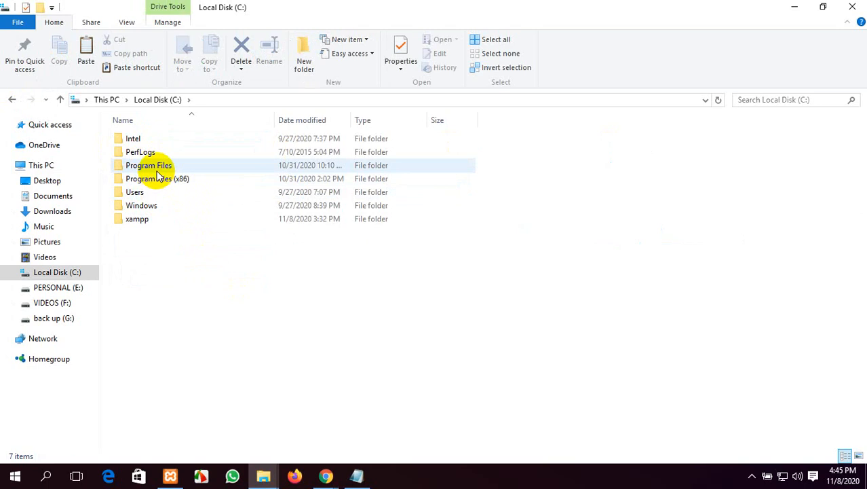
{"action": "double_click", "coordinate": [148, 219]}
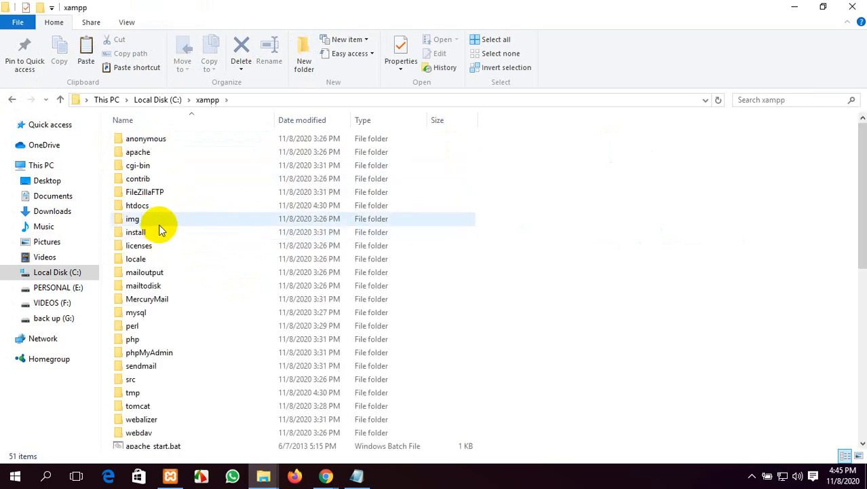
{"action": "double_click", "coordinate": [158, 210]}
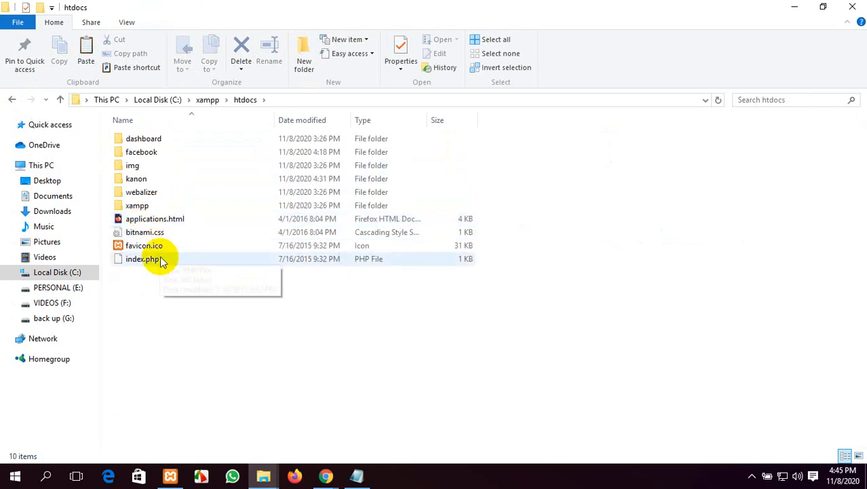
Step: Delete the kanon and facebook folders from htdocs
{"action": "left_click", "coordinate": [155, 181]}
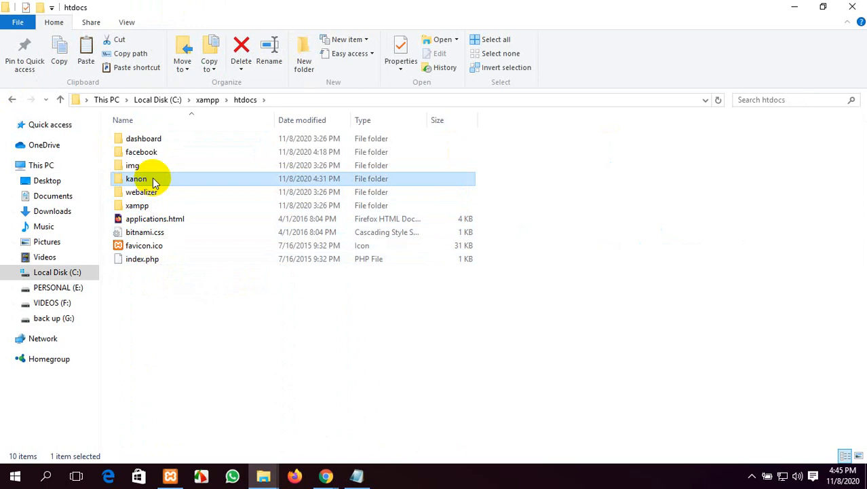
{"action": "key", "text": "Delete"}
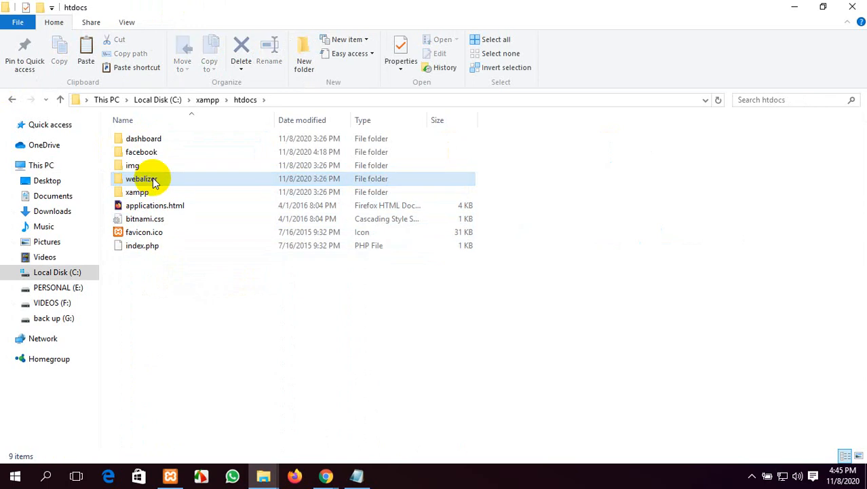
{"action": "left_click", "coordinate": [158, 153]}
{"action": "key", "text": "Delete"}
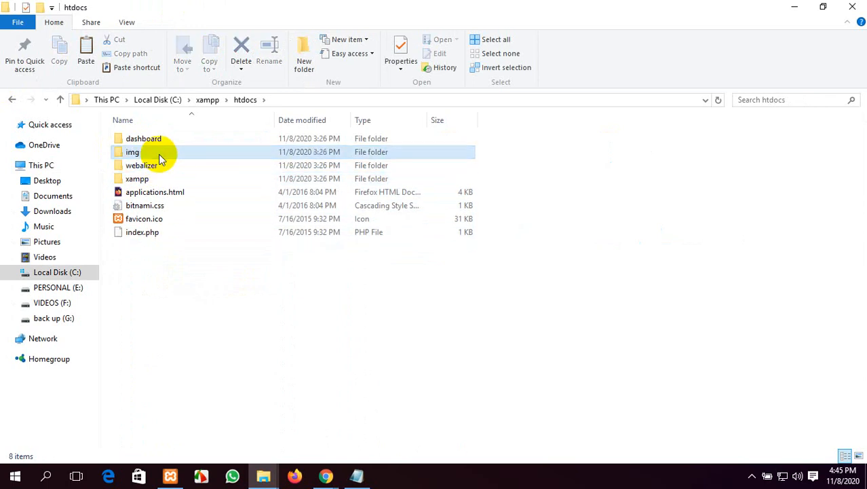
Step: Create a new htdocs folder named daudkandi, correcting the typo, and open it
{"action": "right_click", "coordinate": [201, 299]}
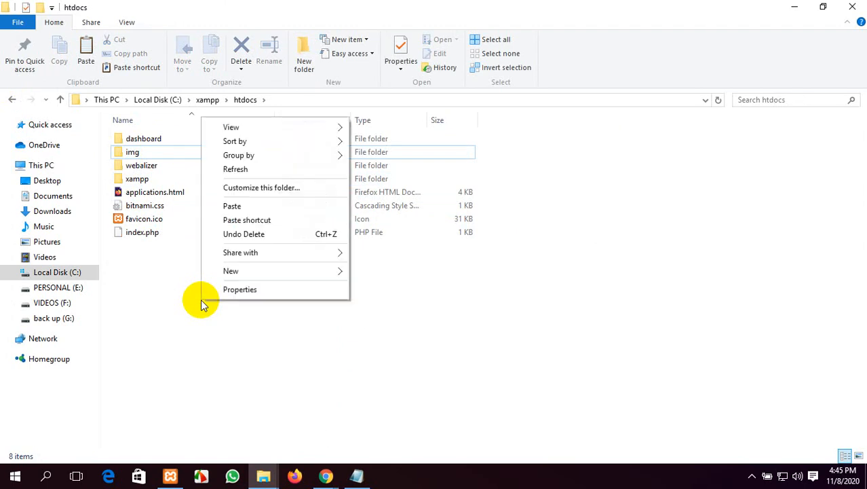
{"action": "mouse_move", "coordinate": [248, 271]}
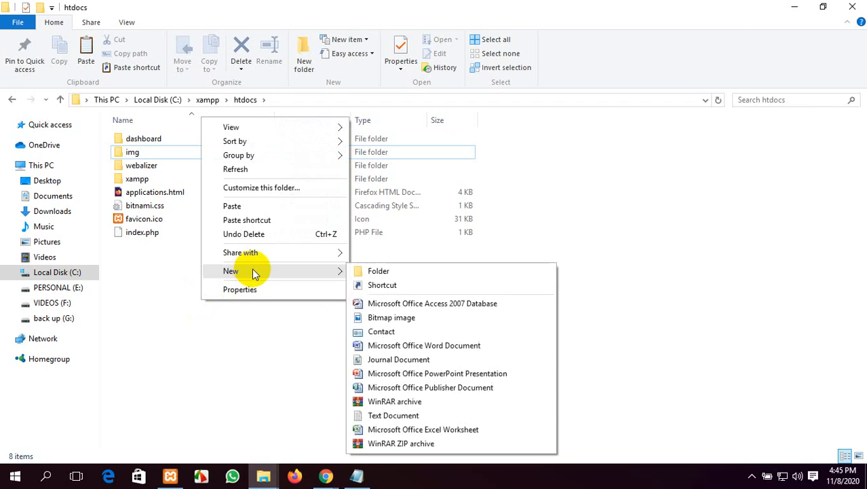
{"action": "left_click", "coordinate": [379, 270]}
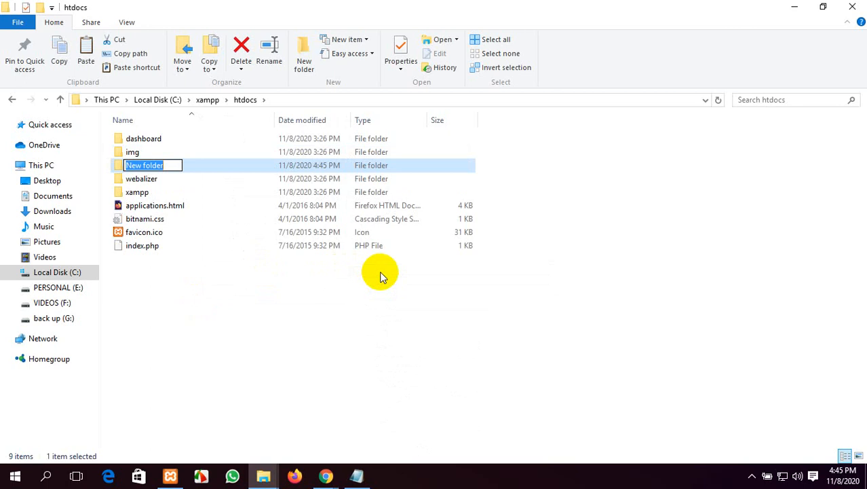
{"action": "type", "text": "daudk"}
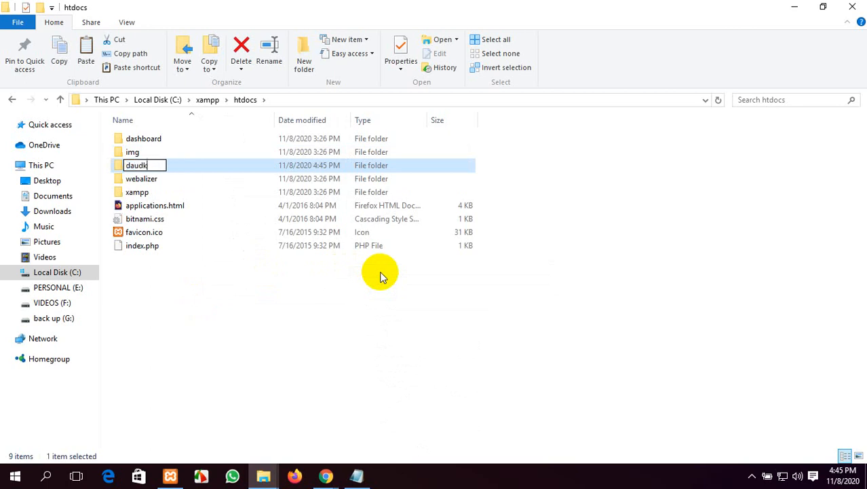
{"action": "type", "text": "handi"}
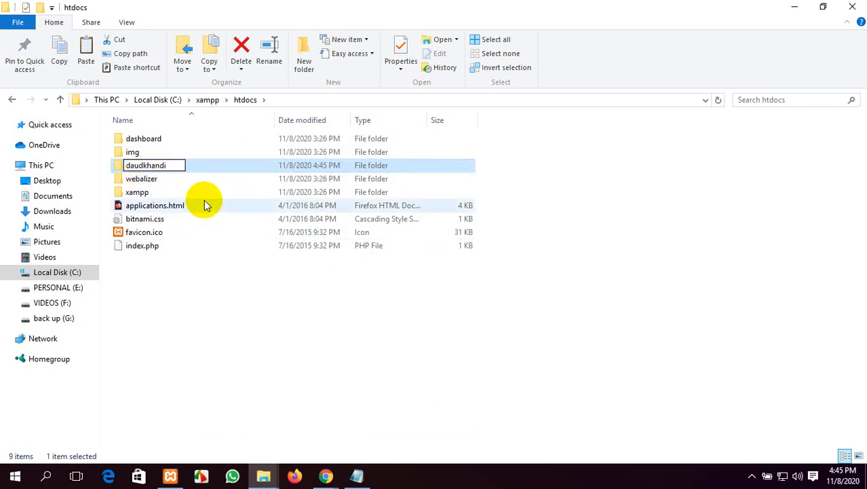
{"action": "left_click", "coordinate": [152, 166]}
{"action": "key", "text": "BackSpace"}
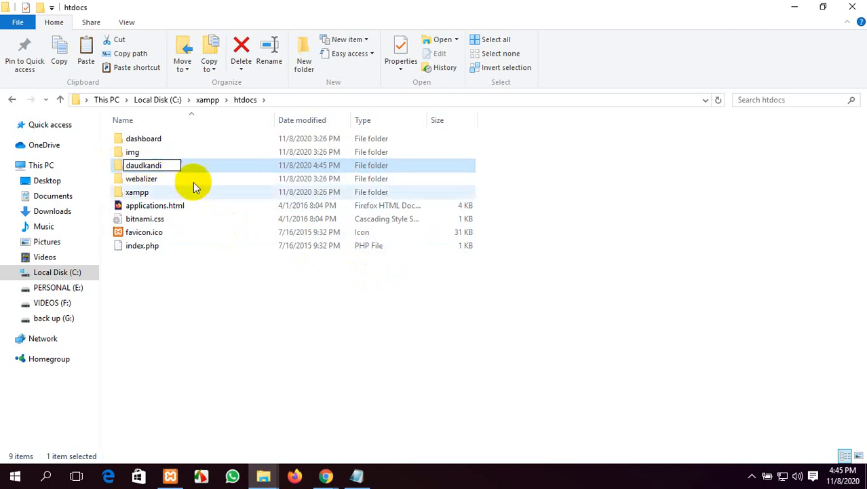
{"action": "left_click", "coordinate": [223, 286]}
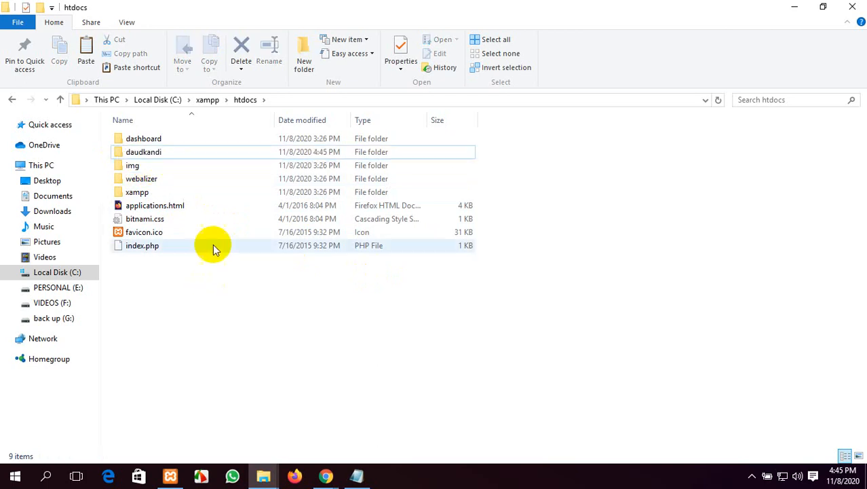
{"action": "double_click", "coordinate": [181, 154]}
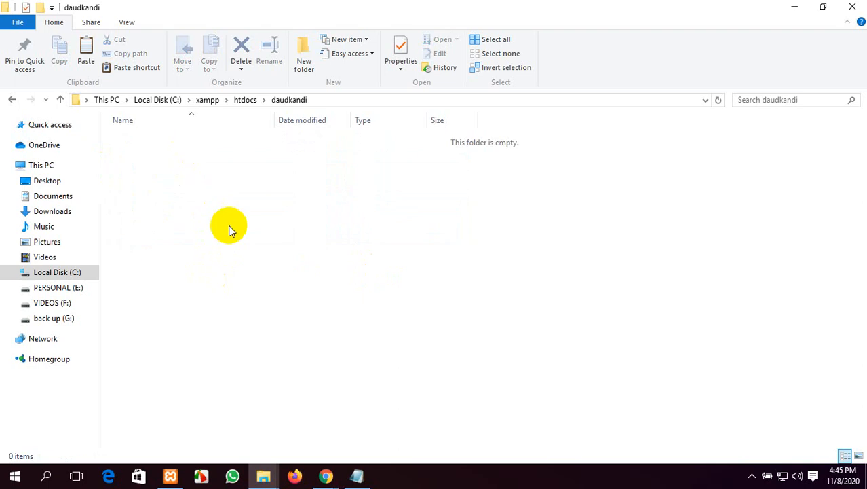
Step: Bring the htdocs window forward and open the empty daudkandi folder
{"action": "left_click", "coordinate": [263, 475]}
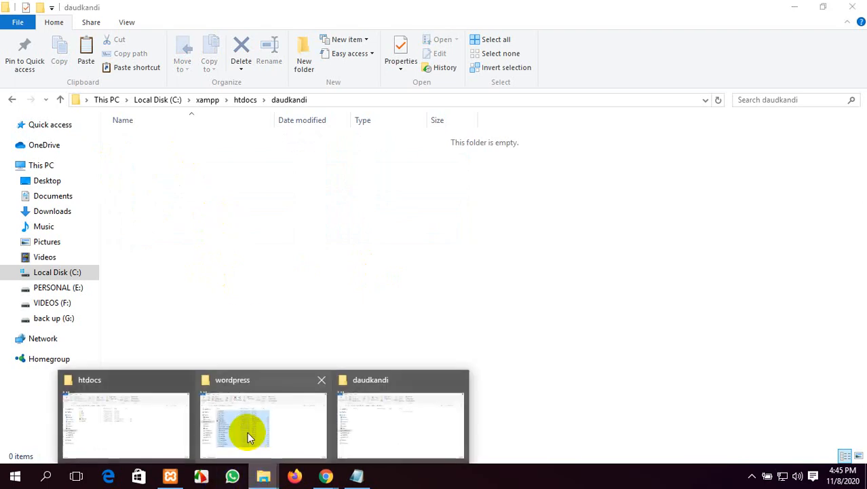
{"action": "left_click", "coordinate": [271, 402]}
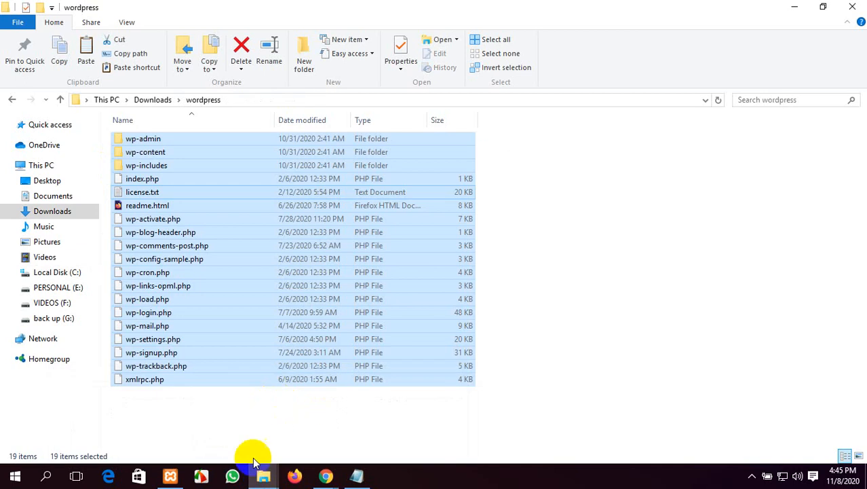
{"action": "left_click", "coordinate": [271, 478]}
{"action": "left_click", "coordinate": [136, 429]}
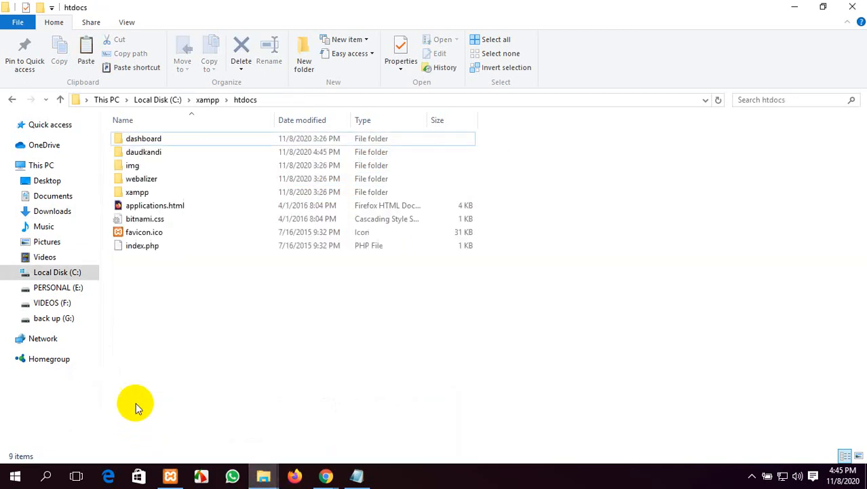
{"action": "double_click", "coordinate": [169, 152]}
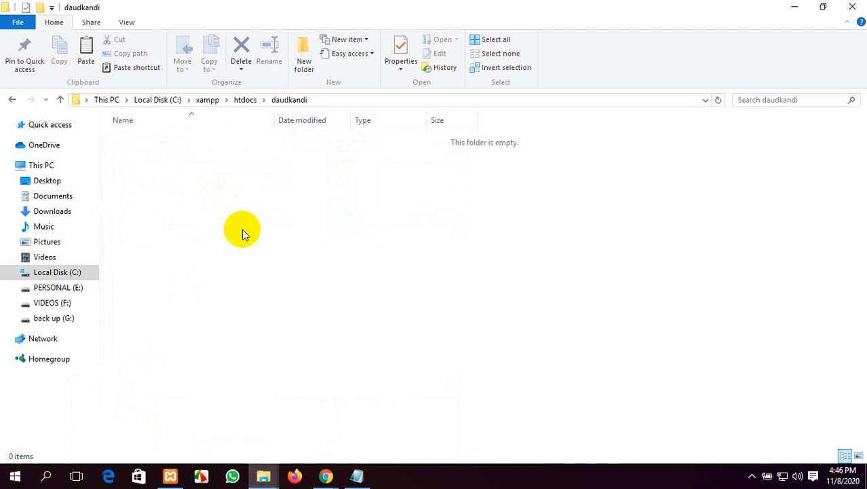
Step: Paste the 2,229 WordPress items into daudkandi, expand the copy details, and minimize the windows
{"action": "key", "text": "ctrl+v"}
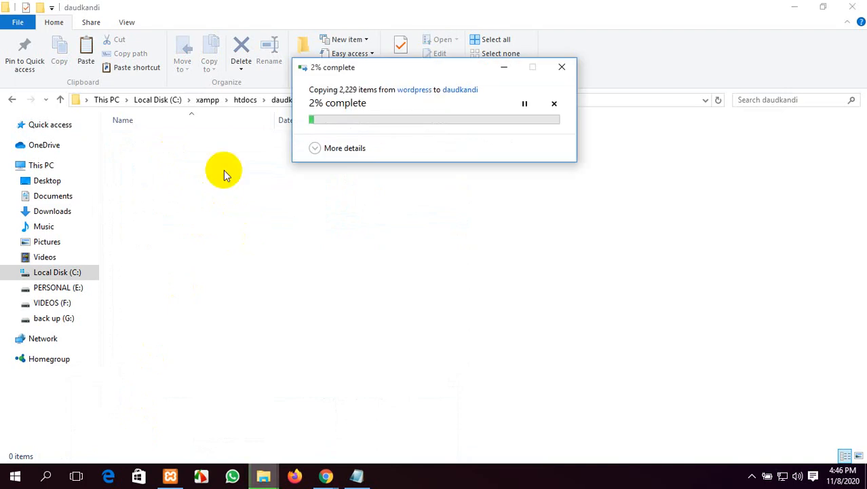
{"action": "left_click", "coordinate": [316, 148]}
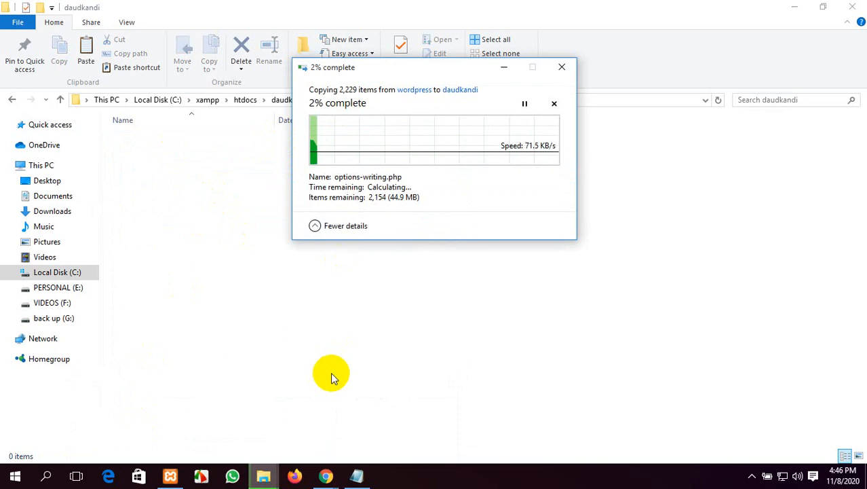
{"action": "left_click", "coordinate": [791, 7]}
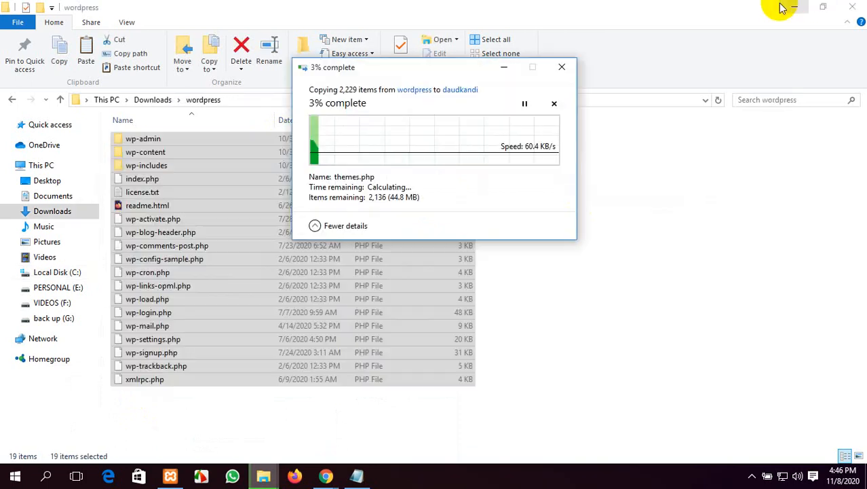
{"action": "left_click", "coordinate": [793, 7]}
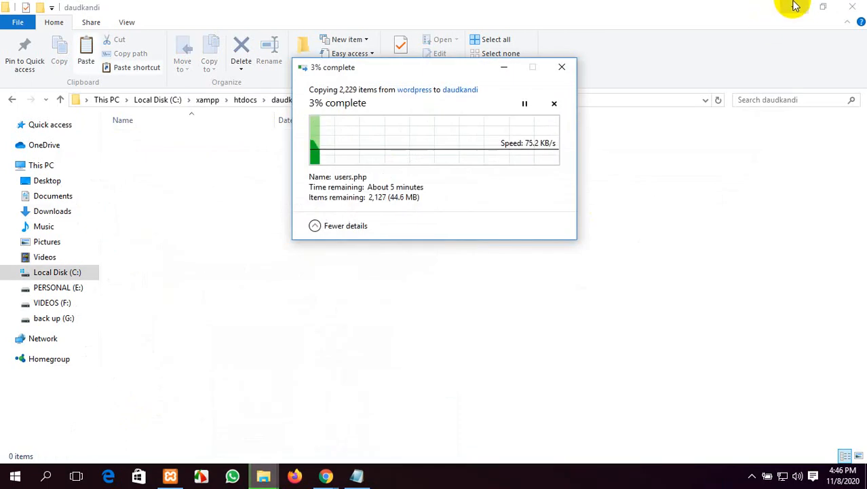
{"action": "left_click", "coordinate": [794, 7]}
Step: Refresh the desktop repeatedly while the WordPress copy runs
{"action": "right_click", "coordinate": [631, 116]}
{"action": "left_click", "coordinate": [665, 155]}
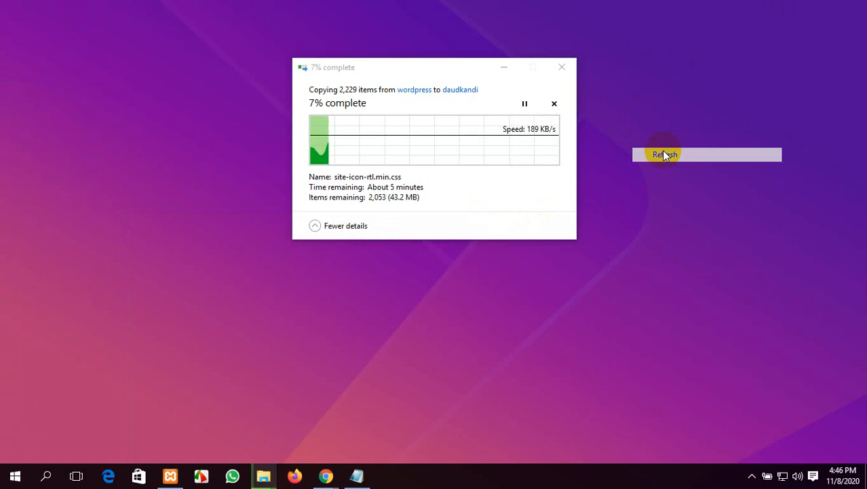
{"action": "right_click", "coordinate": [665, 154]}
{"action": "left_click", "coordinate": [677, 183]}
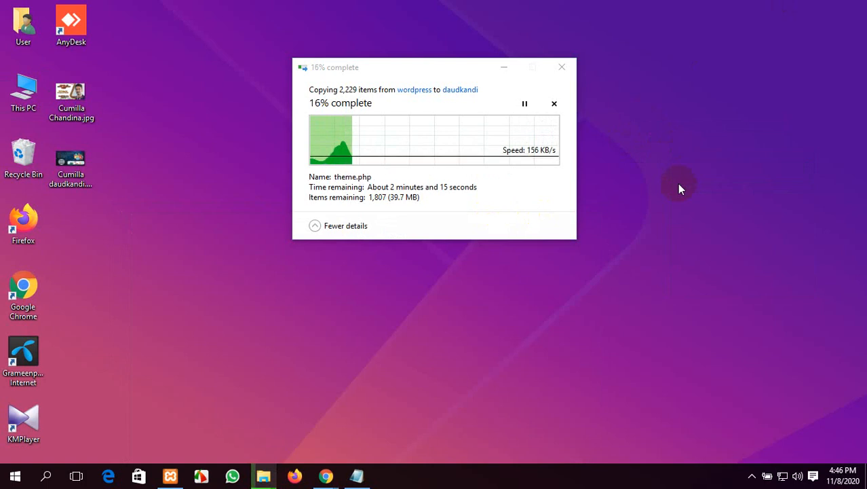
{"action": "right_click", "coordinate": [669, 95]}
{"action": "left_click", "coordinate": [701, 133]}
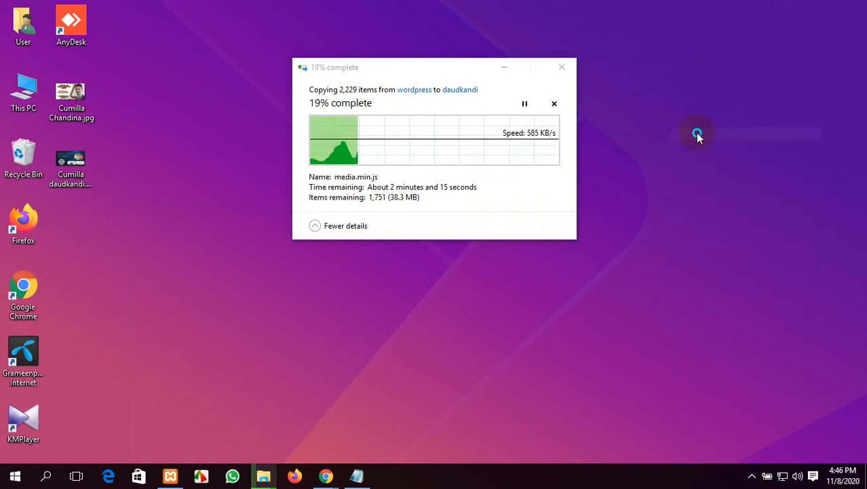
{"action": "right_click", "coordinate": [697, 133]}
{"action": "left_click", "coordinate": [710, 172]}
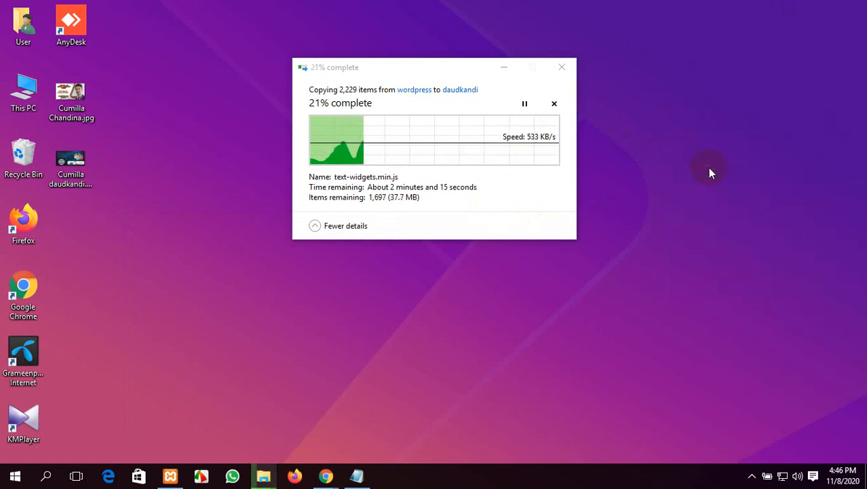
{"action": "right_click", "coordinate": [707, 173]}
{"action": "left_click", "coordinate": [714, 205]}
{"action": "right_click", "coordinate": [671, 155]}
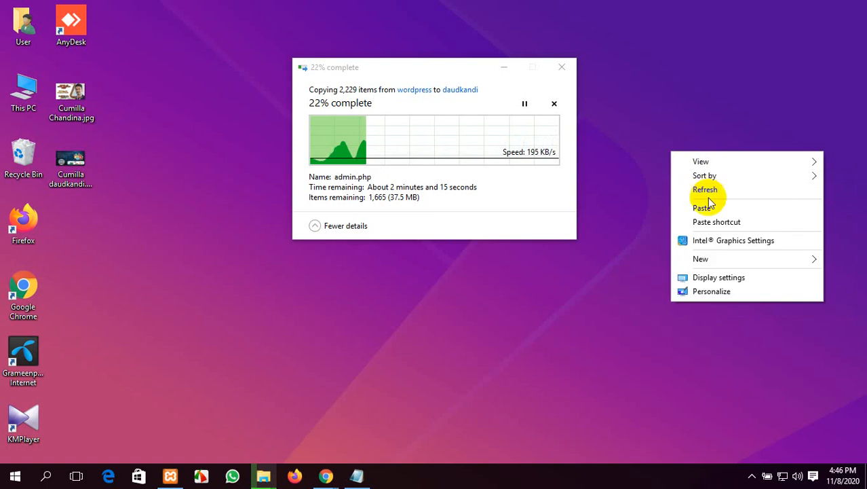
{"action": "left_click", "coordinate": [706, 189]}
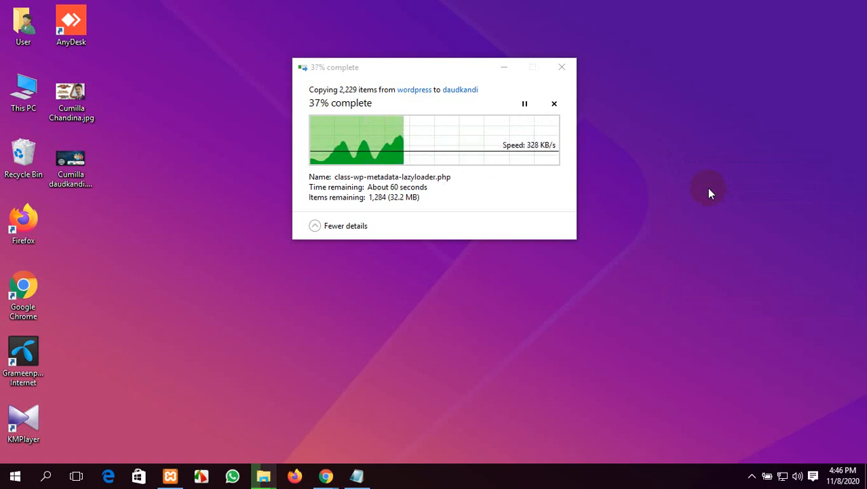
{"action": "right_click", "coordinate": [708, 188]}
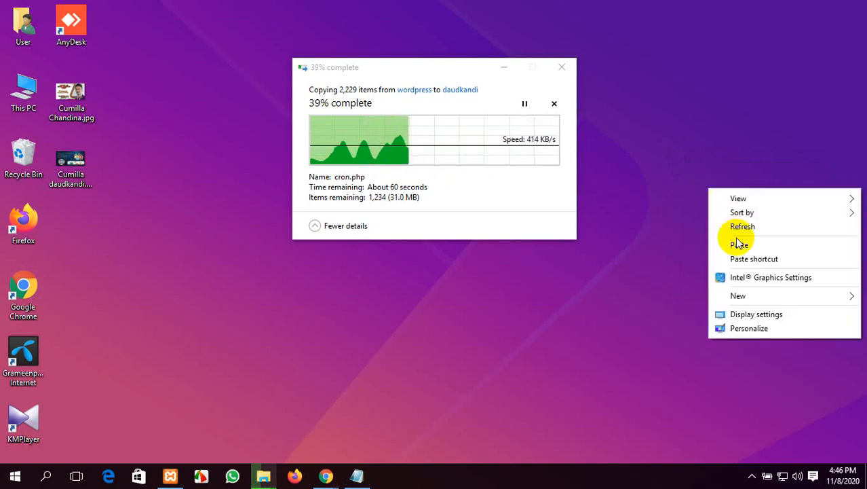
{"action": "left_click", "coordinate": [742, 227]}
Step: Run tree twice from the Run dialog and keep refreshing until the copy finishes
{"action": "key", "text": "super+r"}
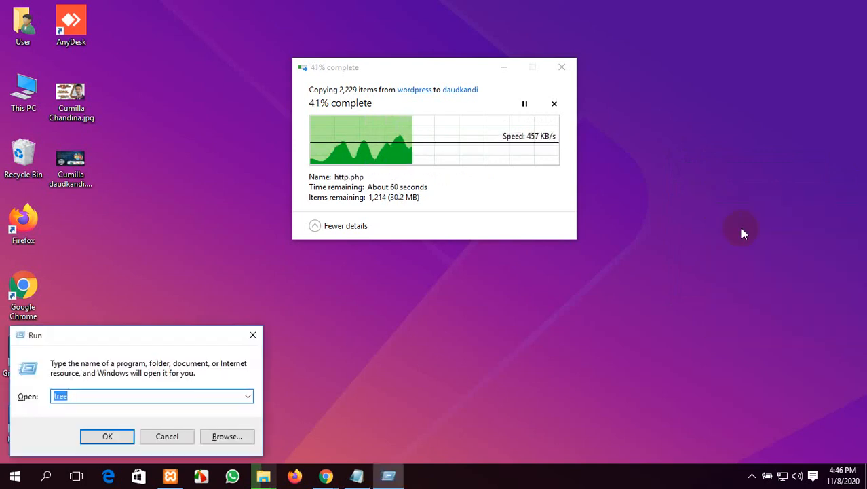
{"action": "key", "text": "Return"}
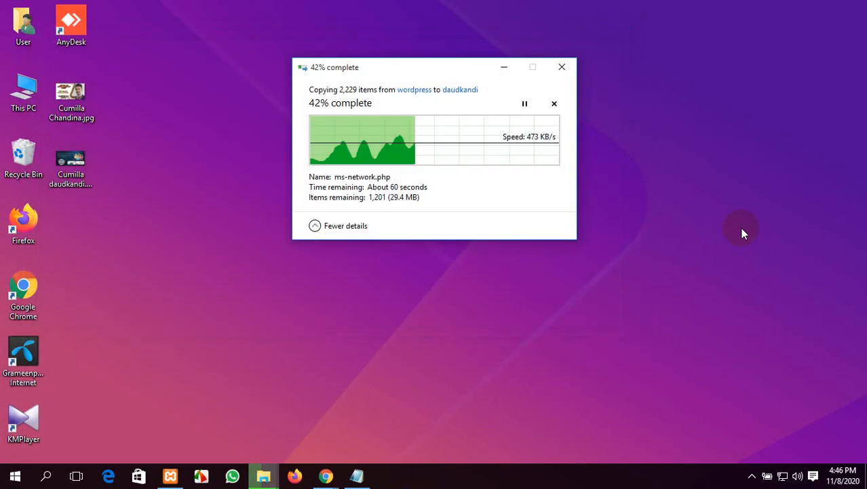
{"action": "key", "text": "super+r"}
{"action": "key", "text": "Return"}
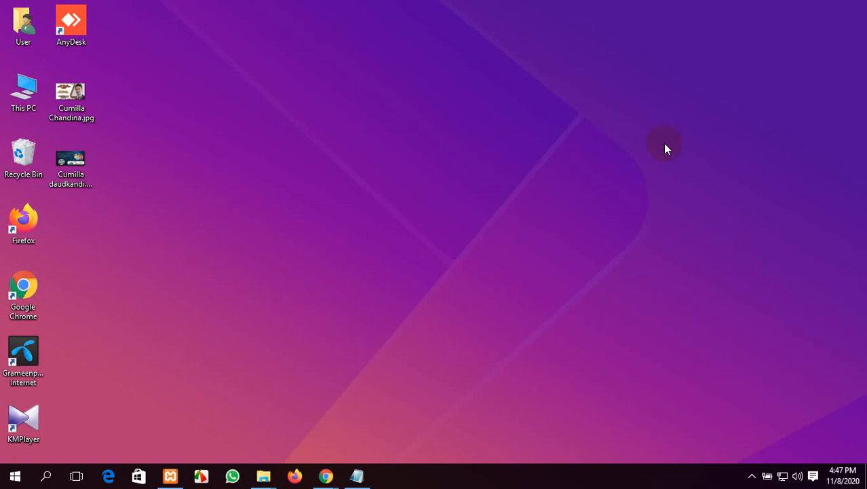
{"action": "right_click", "coordinate": [501, 54]}
{"action": "left_click", "coordinate": [536, 91]}
{"action": "right_click", "coordinate": [449, 75]}
{"action": "left_click", "coordinate": [479, 113]}
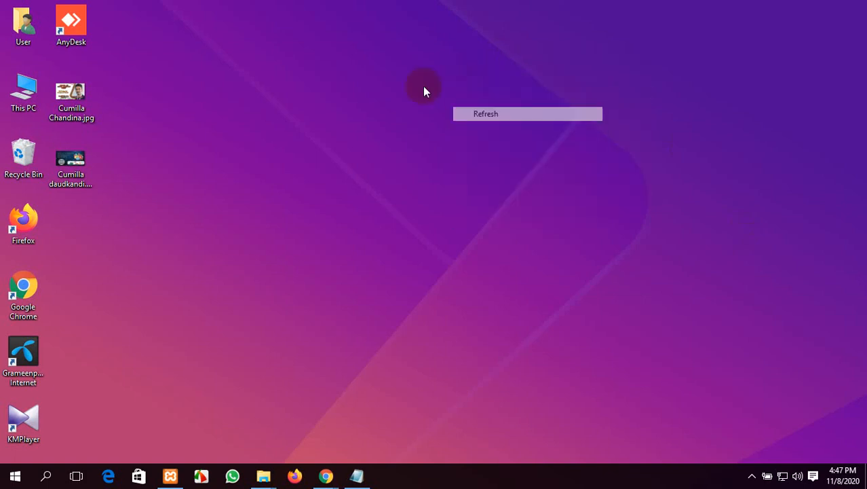
{"action": "right_click", "coordinate": [402, 82]}
{"action": "left_click", "coordinate": [429, 118]}
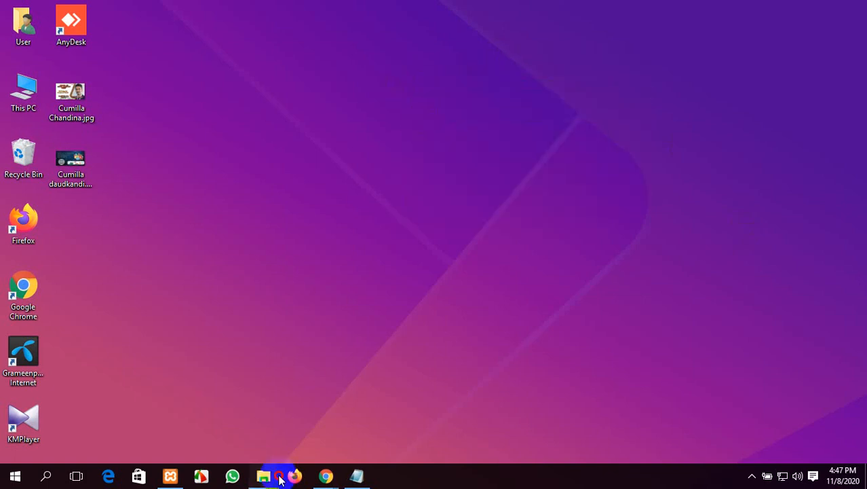
Step: Close the extra wordpress and duplicate daudkandi Explorer windows, keeping one daudkandi window
{"action": "mouse_move", "coordinate": [265, 476]}
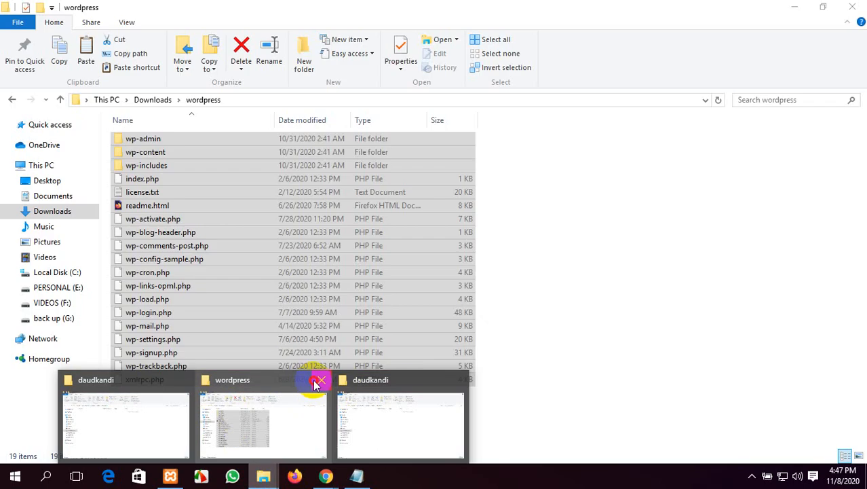
{"action": "left_click", "coordinate": [321, 380]}
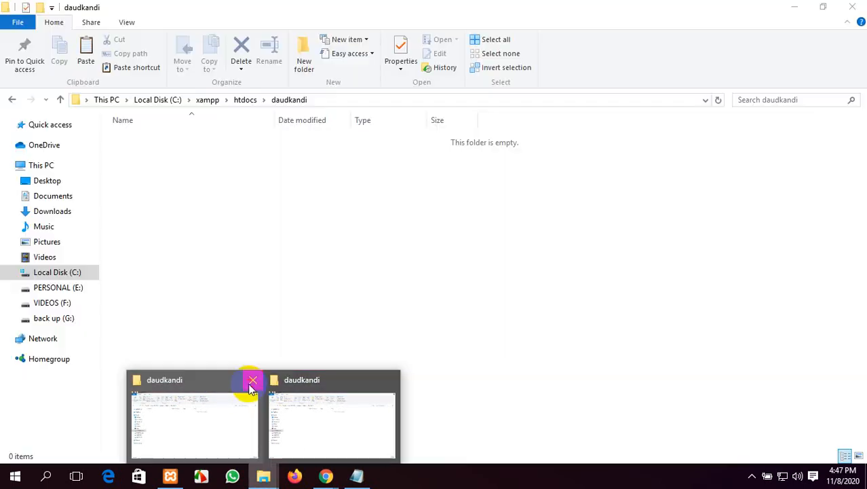
{"action": "left_click", "coordinate": [251, 381]}
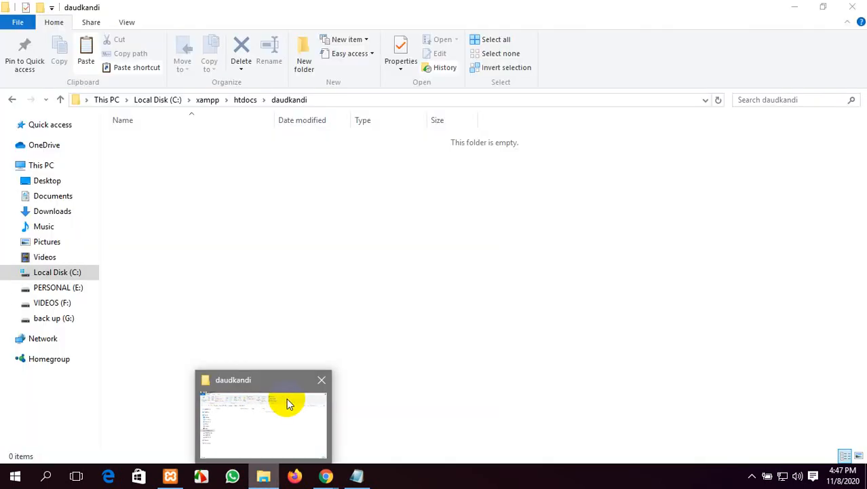
{"action": "left_click", "coordinate": [287, 401]}
Step: Navigate back to This PC and into C:\xampp\htdocs
{"action": "left_click", "coordinate": [13, 100]}
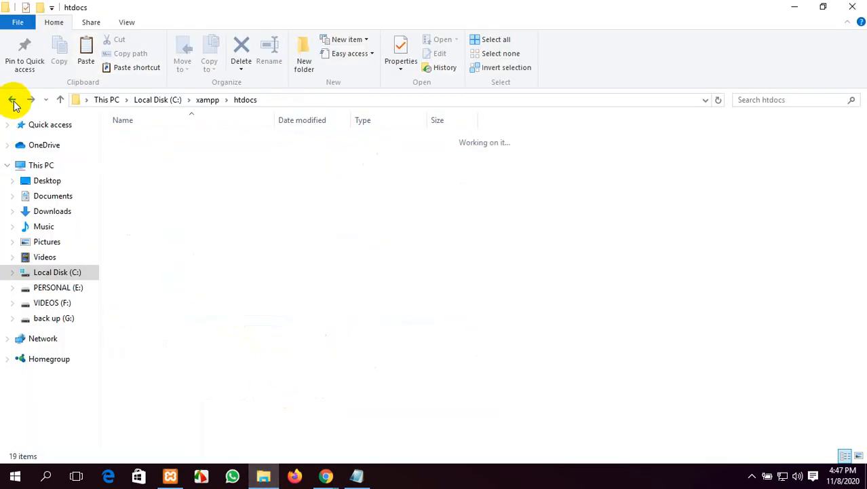
{"action": "left_click", "coordinate": [14, 101]}
{"action": "left_click", "coordinate": [14, 101]}
{"action": "left_click", "coordinate": [13, 99]}
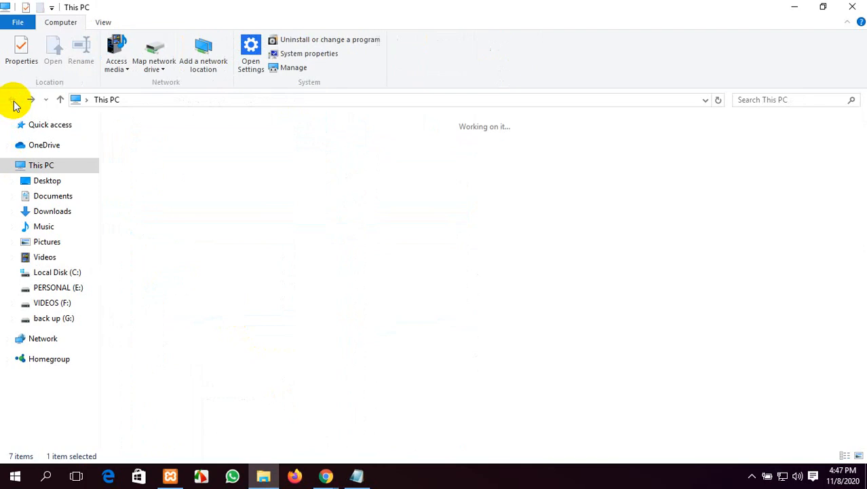
{"action": "double_click", "coordinate": [186, 243]}
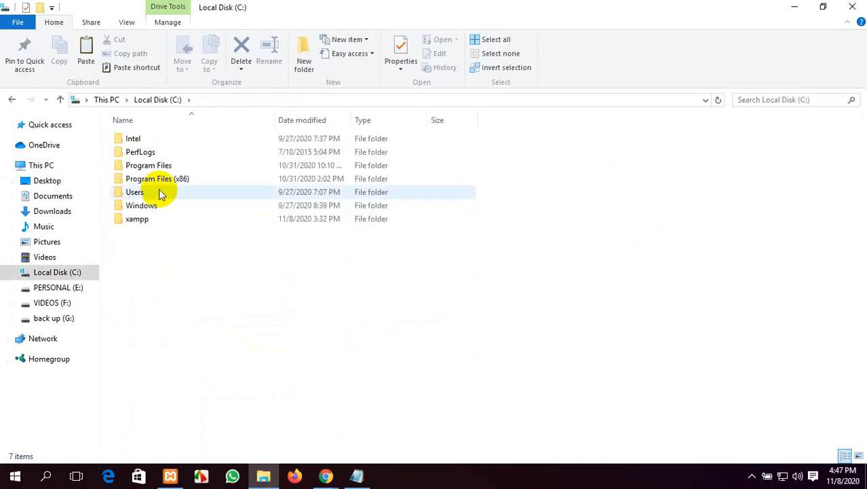
{"action": "double_click", "coordinate": [138, 218]}
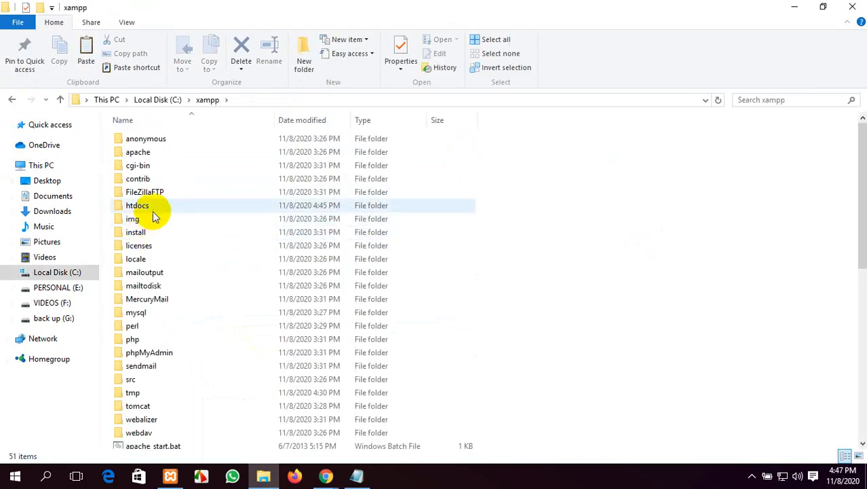
{"action": "double_click", "coordinate": [146, 206]}
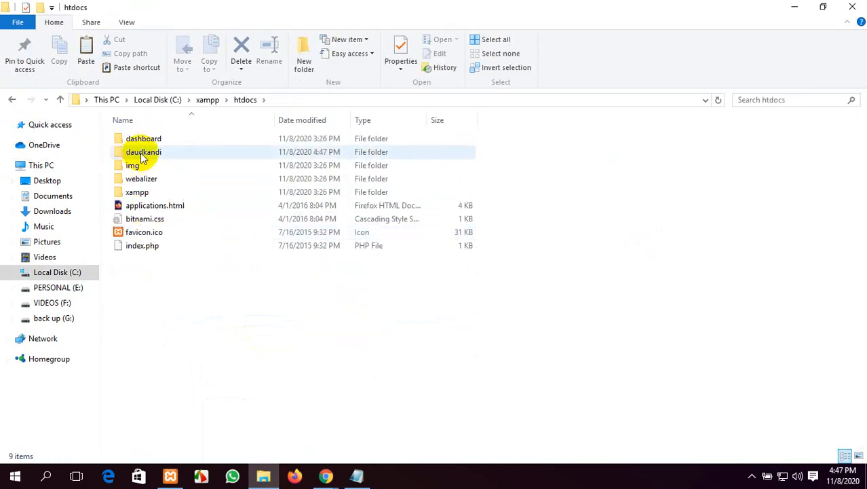
Step: Open the daudkandi folder and check its 19 WordPress items, leaving none selected
{"action": "left_click", "coordinate": [194, 154]}
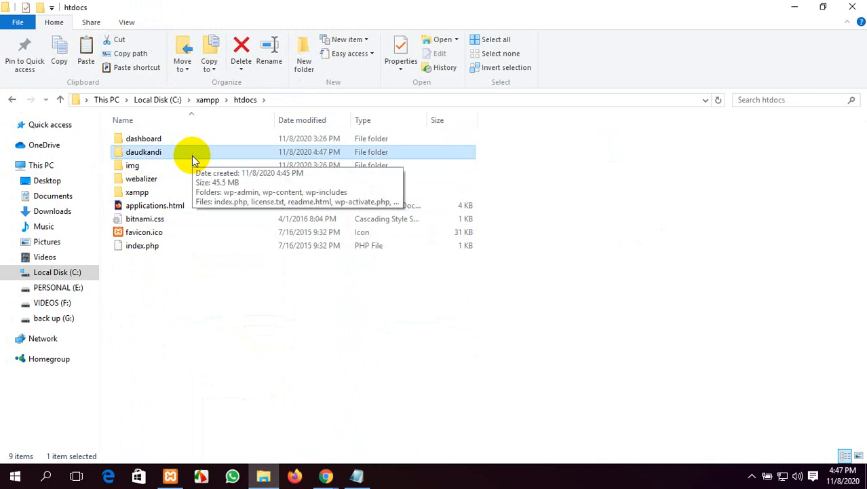
{"action": "double_click", "coordinate": [192, 156]}
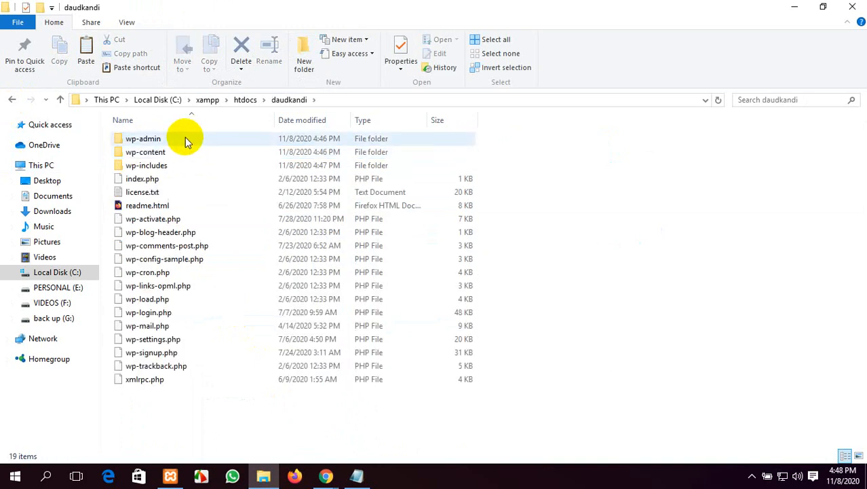
{"action": "left_click_drag", "start_coordinate": [202, 403], "coordinate": [203, 140]}
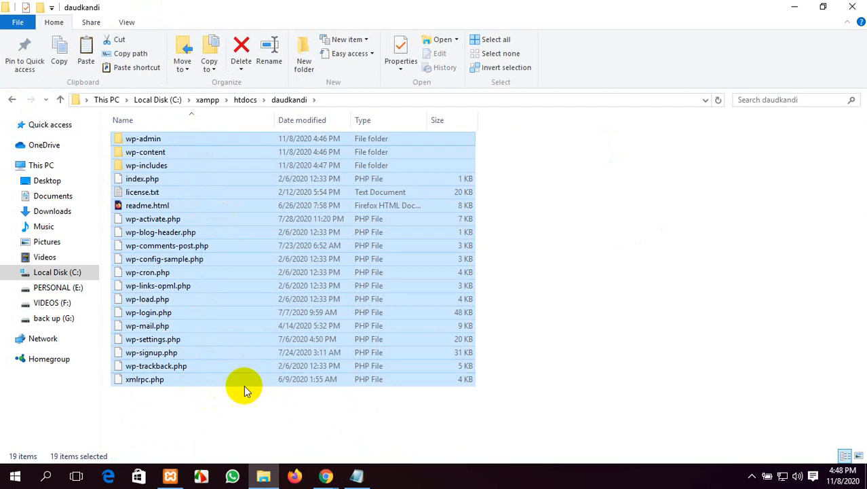
{"action": "left_click", "coordinate": [226, 422]}
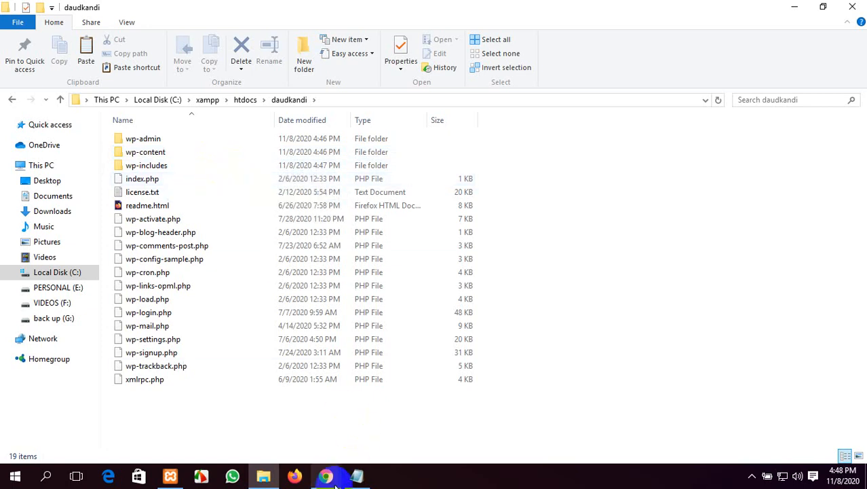
Step: In Chrome, close the WordPress.org tab and load localhost/daudkandi in a new tab
{"action": "mouse_move", "coordinate": [326, 476]}
{"action": "left_click", "coordinate": [285, 445]}
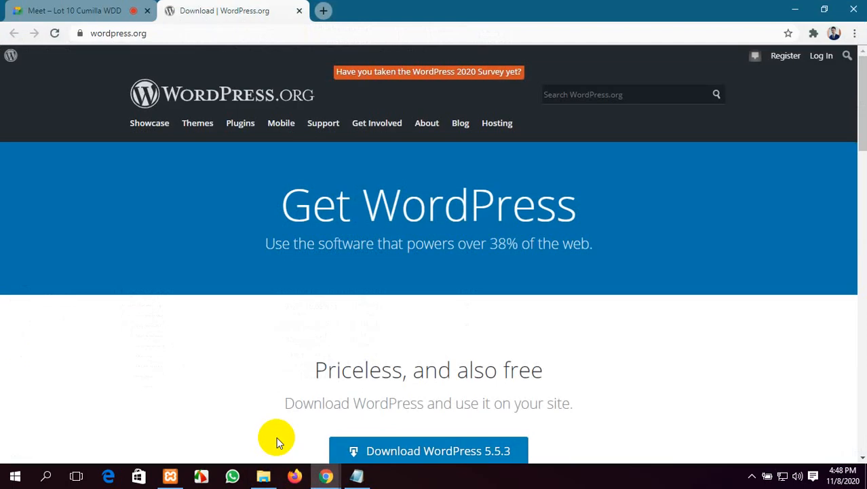
{"action": "left_click", "coordinate": [300, 10]}
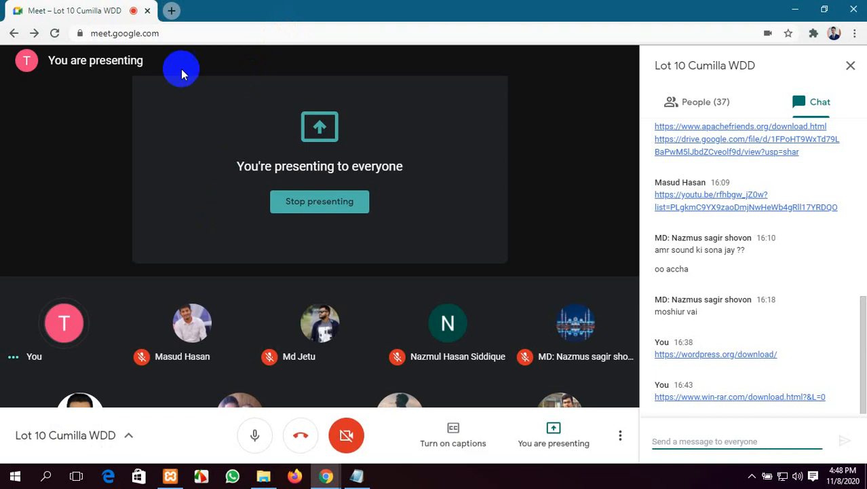
{"action": "left_click", "coordinate": [170, 11]}
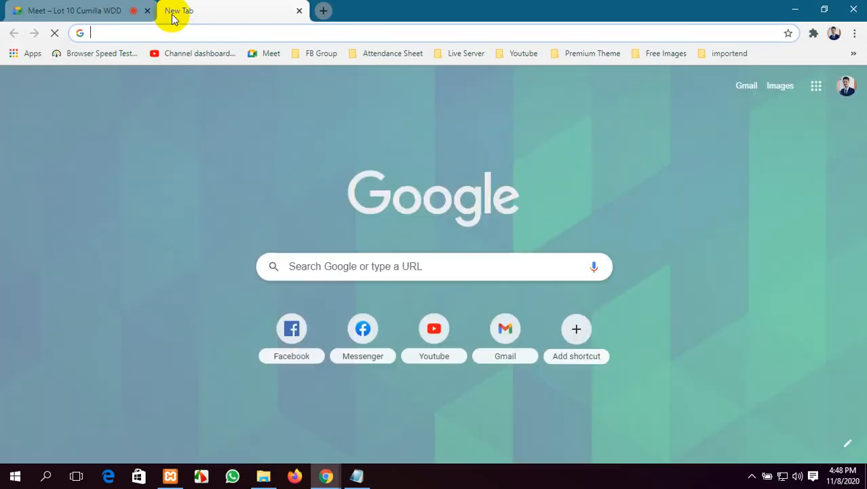
{"action": "type", "text": "lo"}
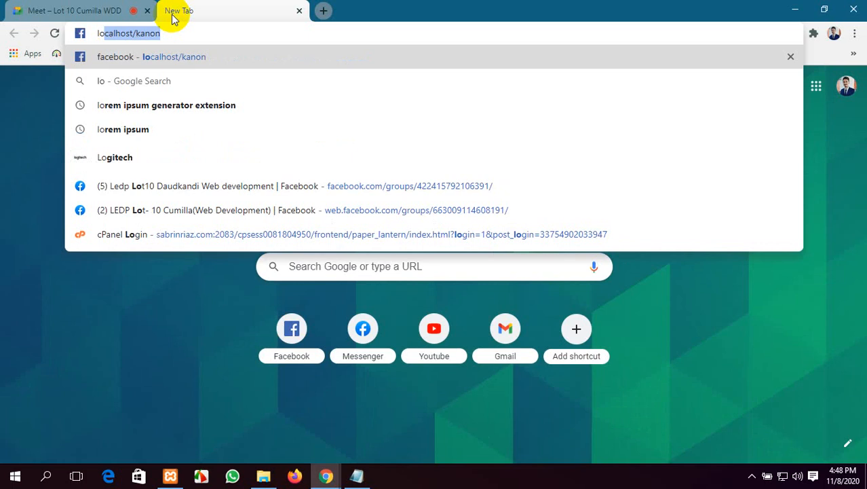
{"action": "type", "text": "cal"}
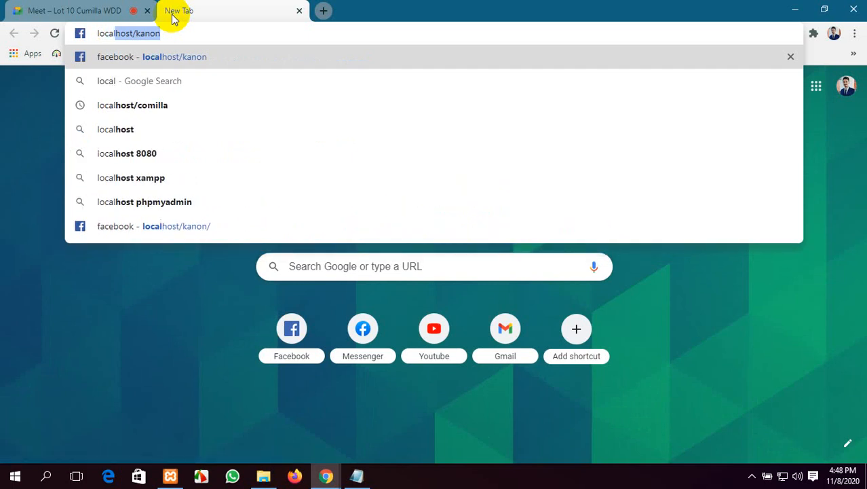
{"action": "type", "text": "host"}
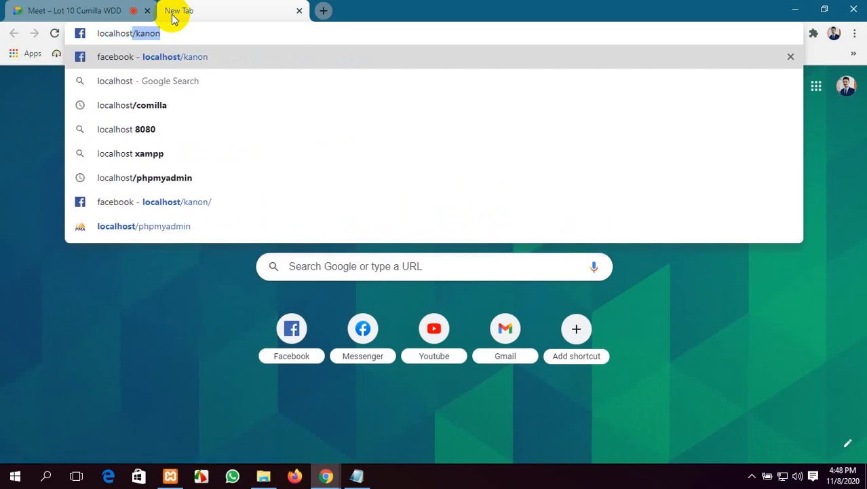
{"action": "type", "text": "/"}
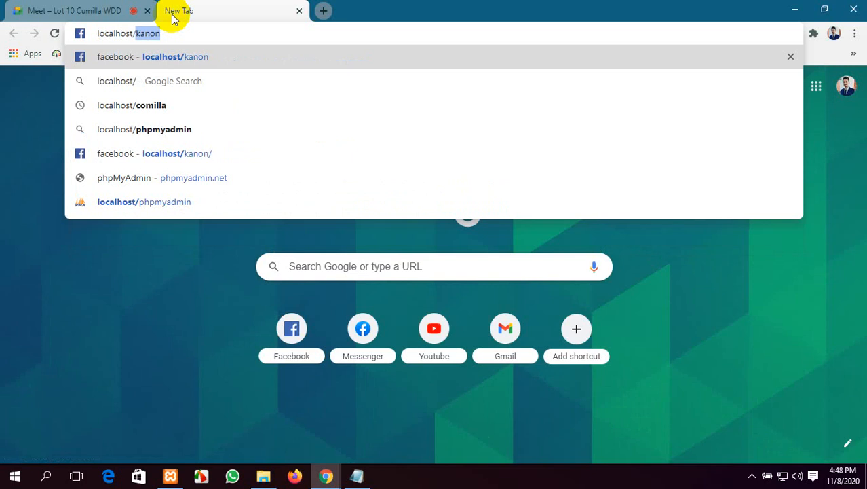
{"action": "type", "text": "daud"}
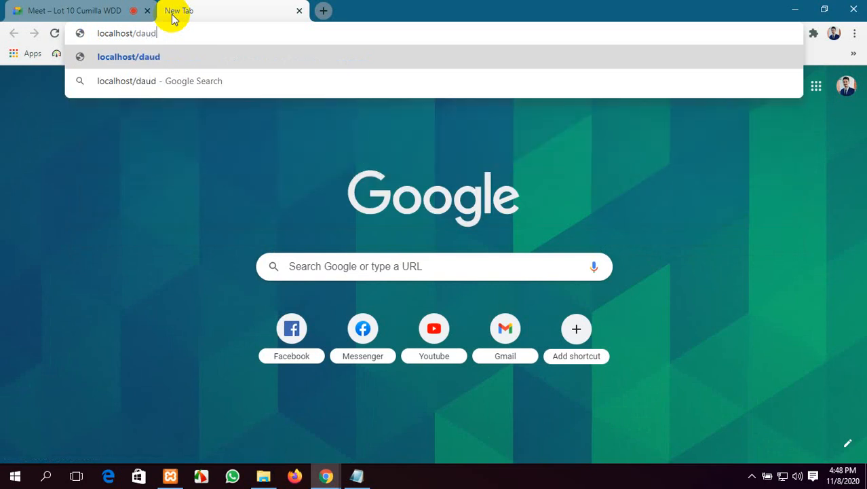
{"action": "type", "text": "kandi"}
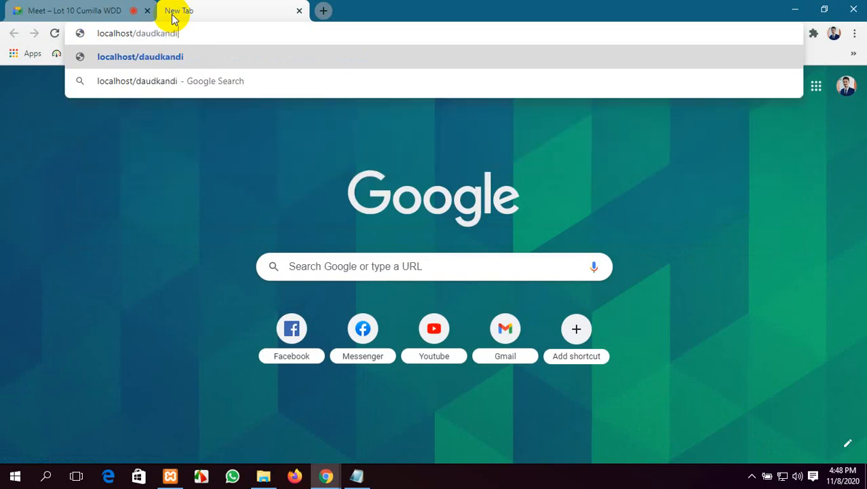
{"action": "key", "text": "Return"}
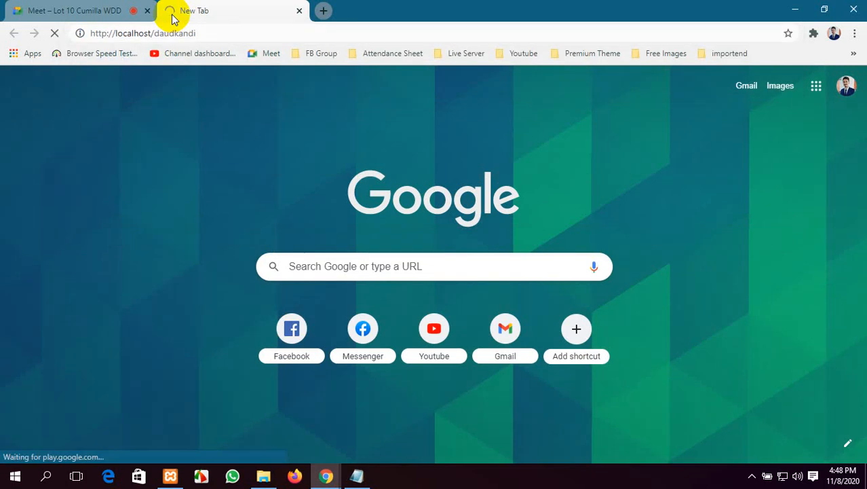
Step: Dismiss the translation offer and continue the installer with English (United States) as language
{"action": "left_click", "coordinate": [170, 475]}
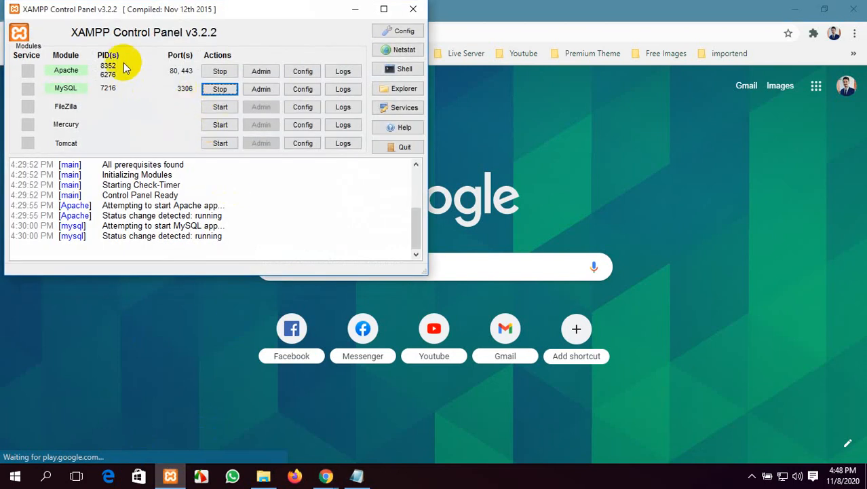
{"action": "left_click", "coordinate": [351, 10]}
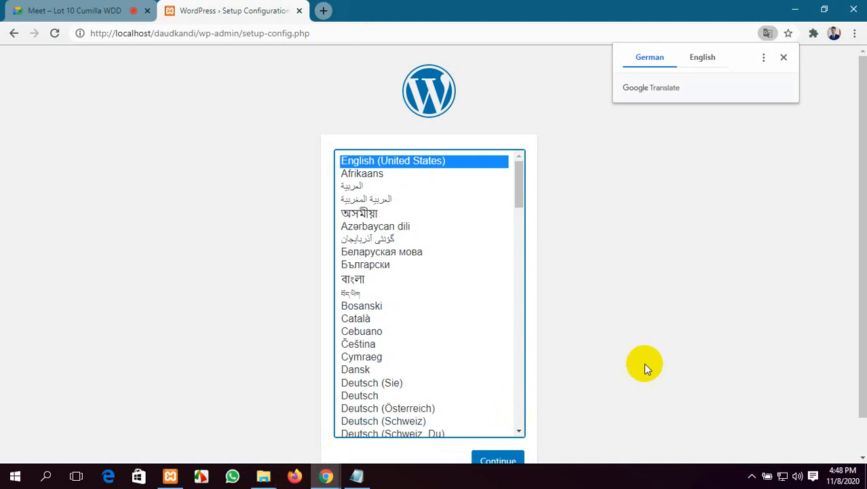
{"action": "left_click", "coordinate": [783, 57]}
{"action": "scroll", "coordinate": [624, 218], "scroll_direction": "down", "scroll_amount": 1}
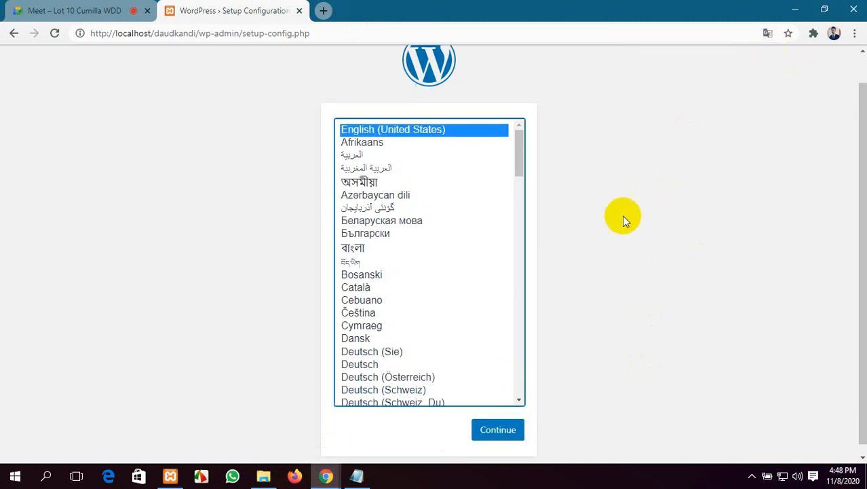
{"action": "scroll", "coordinate": [241, 271], "scroll_direction": "up", "scroll_amount": 1}
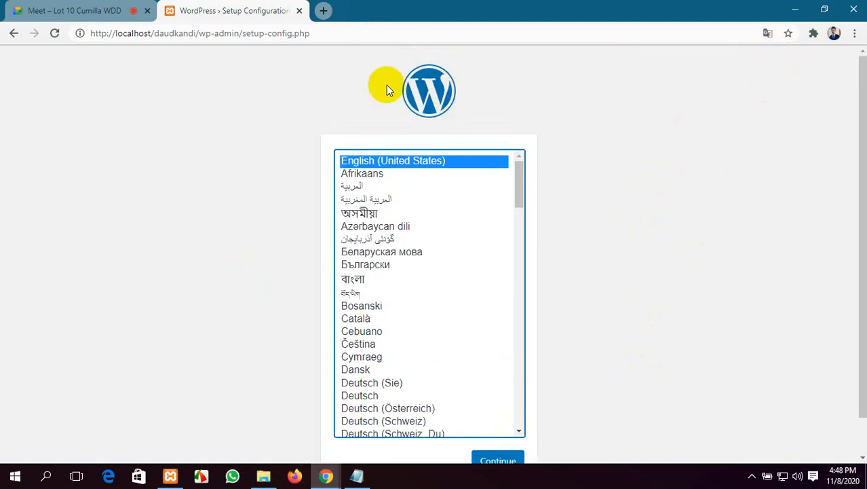
{"action": "scroll", "coordinate": [451, 165], "scroll_direction": "down", "scroll_amount": 2}
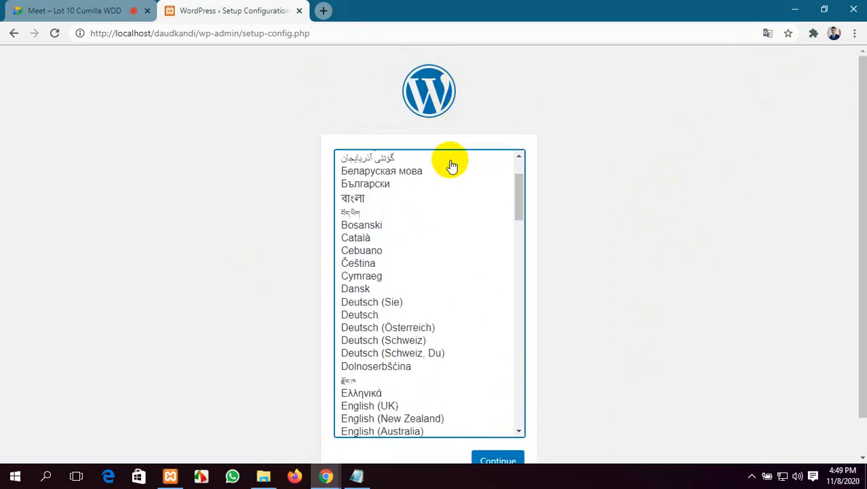
{"action": "scroll", "coordinate": [435, 286], "scroll_direction": "up", "scroll_amount": 3}
{"action": "scroll", "coordinate": [444, 339], "scroll_direction": "down", "scroll_amount": 12}
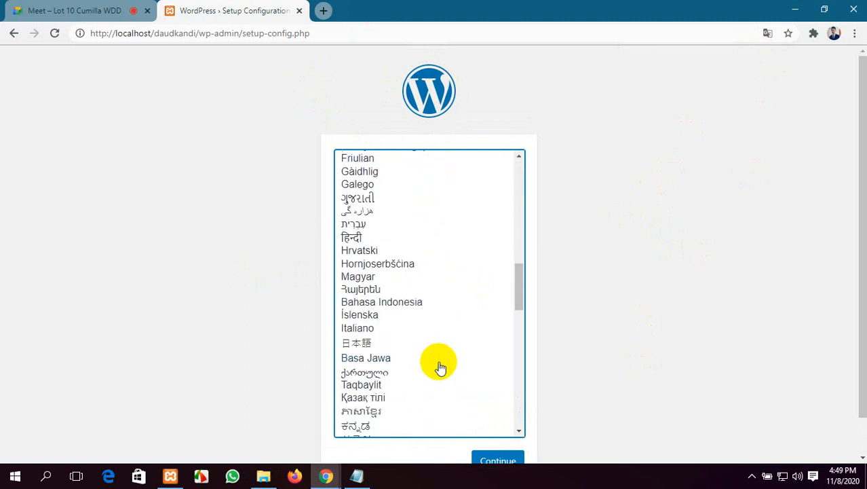
{"action": "scroll", "coordinate": [441, 365], "scroll_direction": "up", "scroll_amount": 10}
{"action": "scroll", "coordinate": [443, 364], "scroll_direction": "up", "scroll_amount": 2}
{"action": "scroll", "coordinate": [612, 223], "scroll_direction": "down", "scroll_amount": 1}
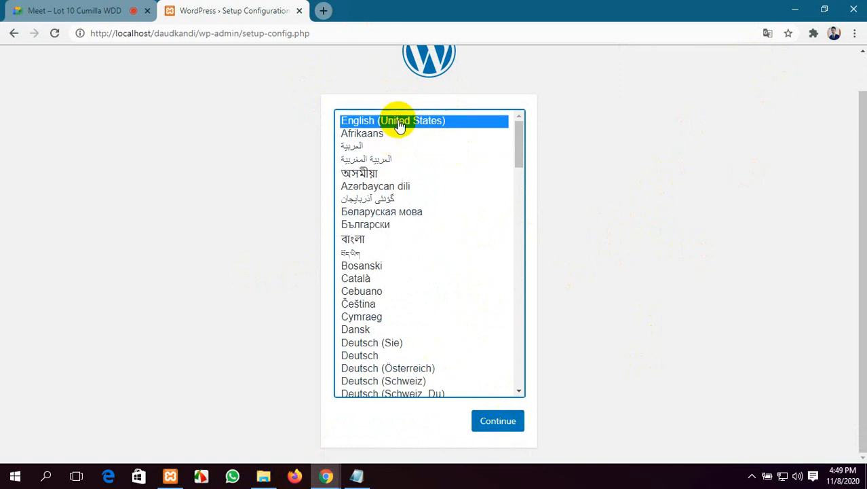
{"action": "left_click", "coordinate": [503, 423]}
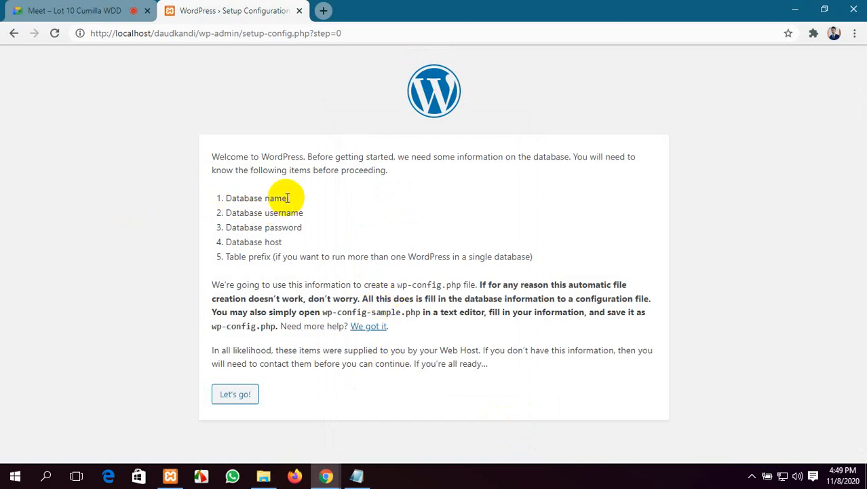
{"action": "left_click_drag", "start_coordinate": [287, 199], "coordinate": [244, 201]}
{"action": "left_click", "coordinate": [146, 216]}
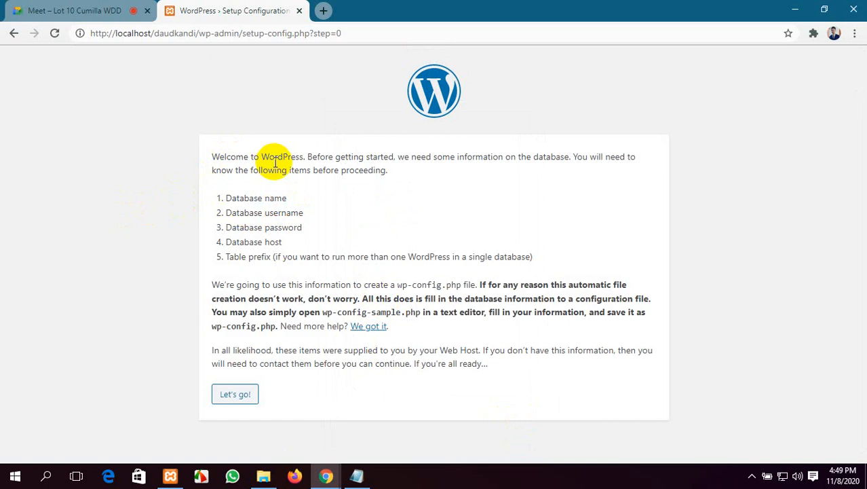
{"action": "left_click", "coordinate": [394, 157]}
{"action": "left_click_drag", "start_coordinate": [394, 157], "coordinate": [317, 157]}
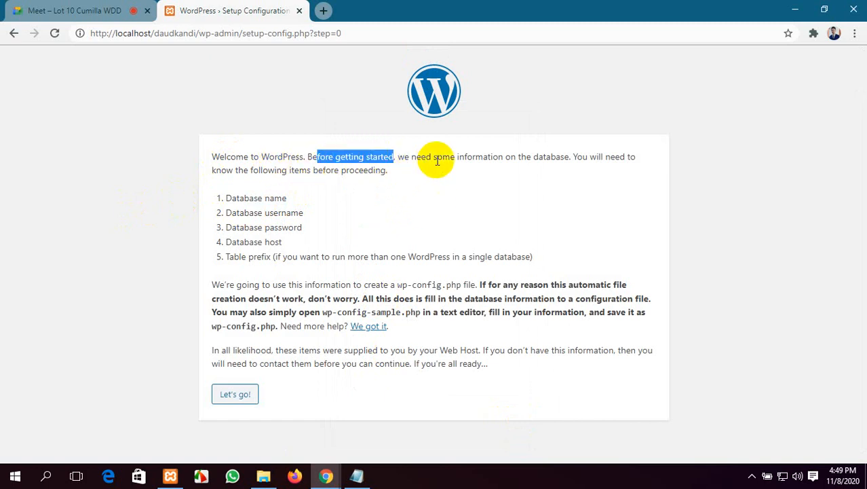
{"action": "left_click_drag", "start_coordinate": [568, 157], "coordinate": [399, 157]}
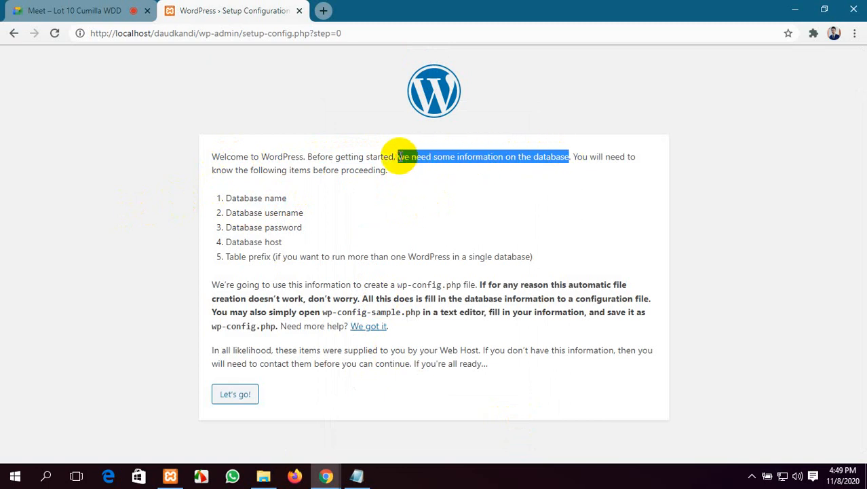
{"action": "left_click", "coordinate": [581, 190]}
{"action": "left_click_drag", "start_coordinate": [570, 157], "coordinate": [625, 159]}
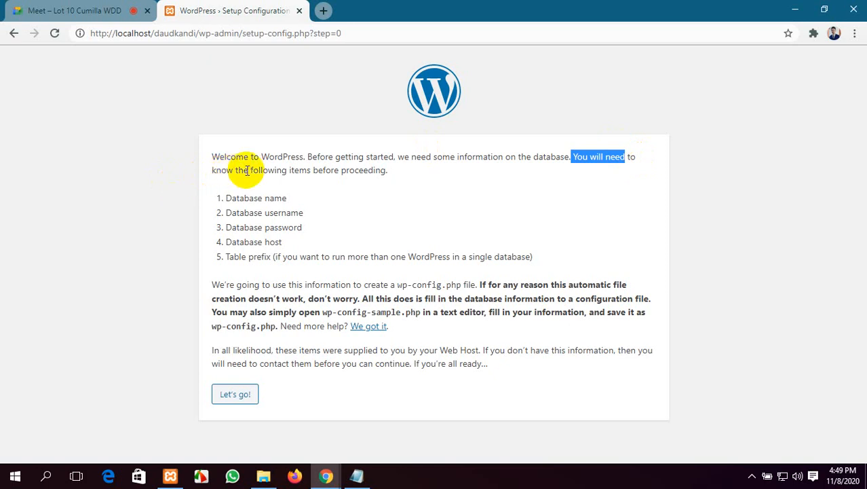
{"action": "left_click", "coordinate": [406, 173]}
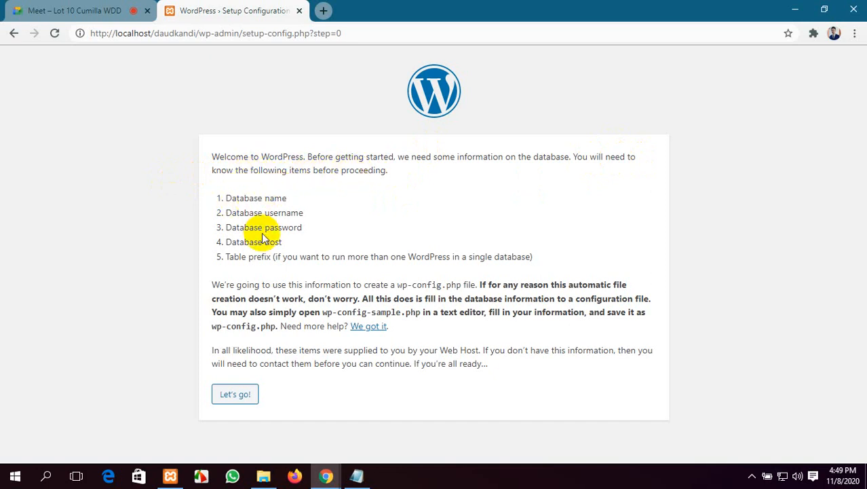
{"action": "left_click_drag", "start_coordinate": [533, 256], "coordinate": [218, 200]}
{"action": "left_click", "coordinate": [328, 205]}
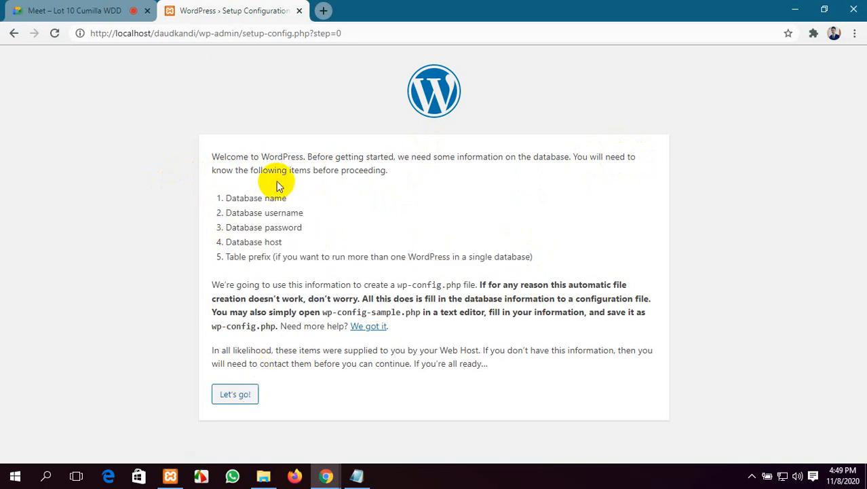
{"action": "left_click_drag", "start_coordinate": [288, 198], "coordinate": [223, 196]}
{"action": "left_click", "coordinate": [298, 214]}
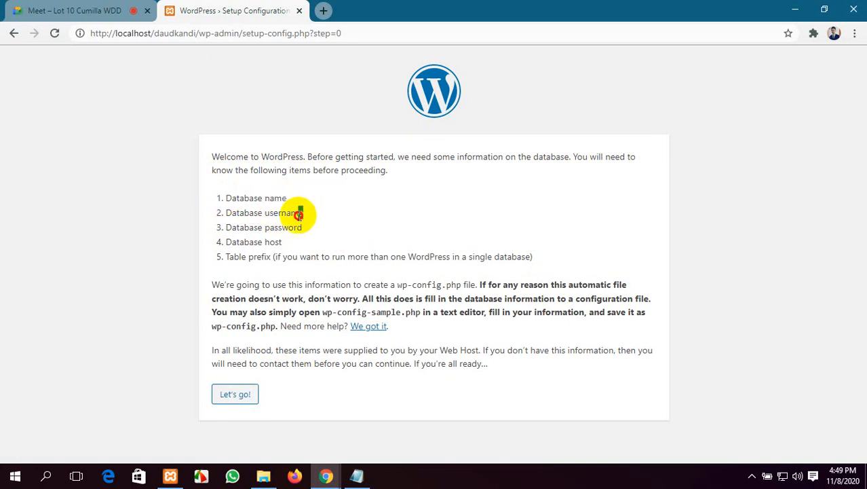
{"action": "left_click_drag", "start_coordinate": [298, 214], "coordinate": [220, 214]}
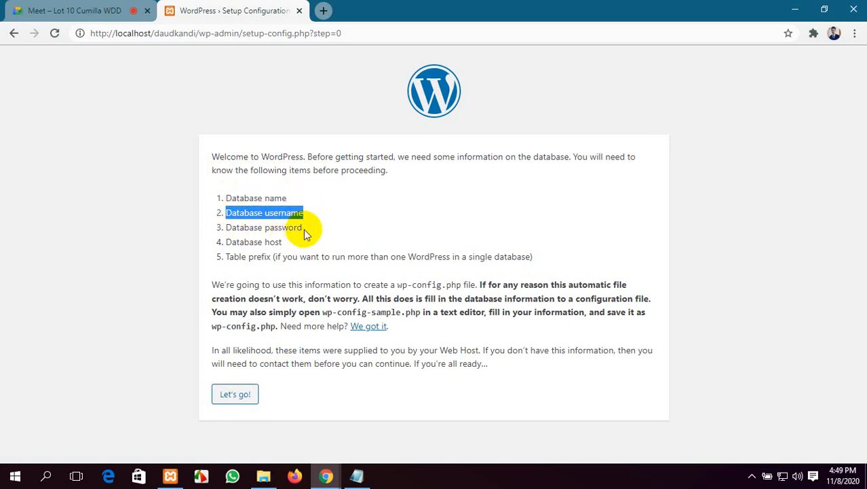
{"action": "left_click_drag", "start_coordinate": [303, 230], "coordinate": [229, 224]}
{"action": "left_click", "coordinate": [153, 263]}
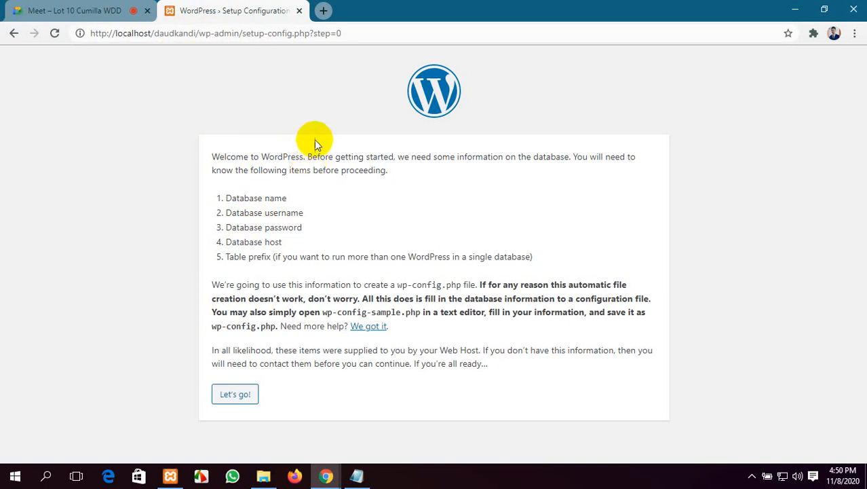
Step: Load localhost/phpmyadmin in a new Chrome tab
{"action": "left_click", "coordinate": [324, 10]}
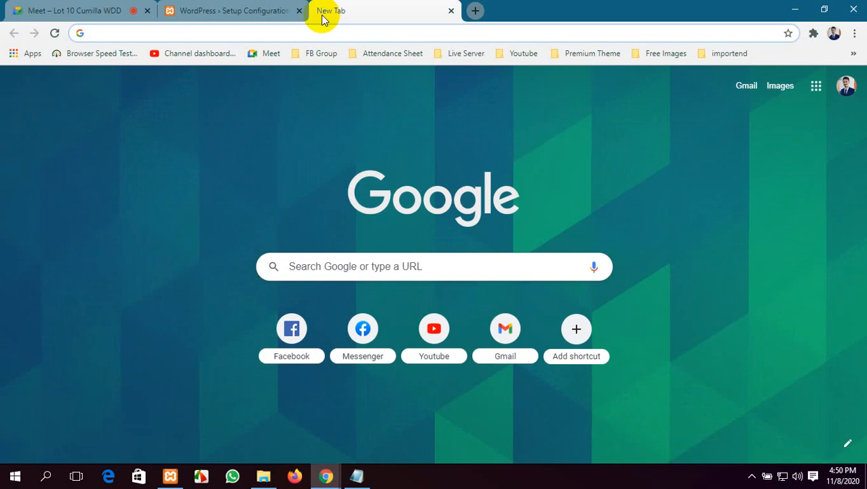
{"action": "type", "text": "lo"}
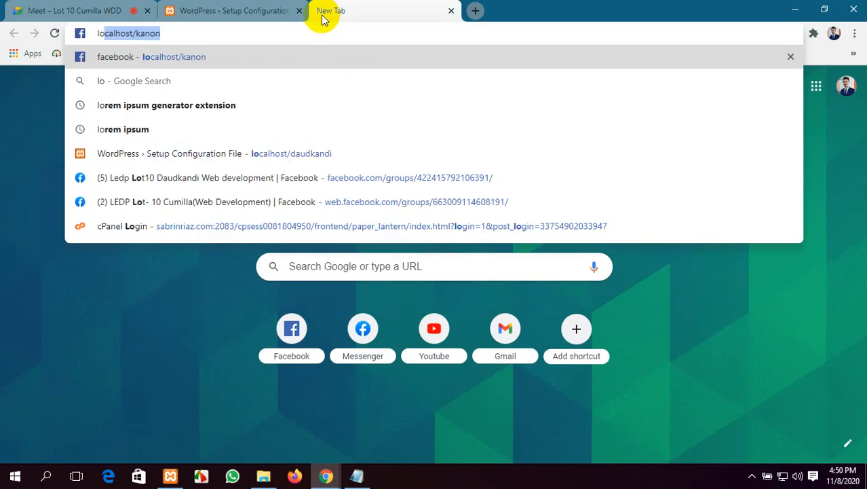
{"action": "type", "text": "a"}
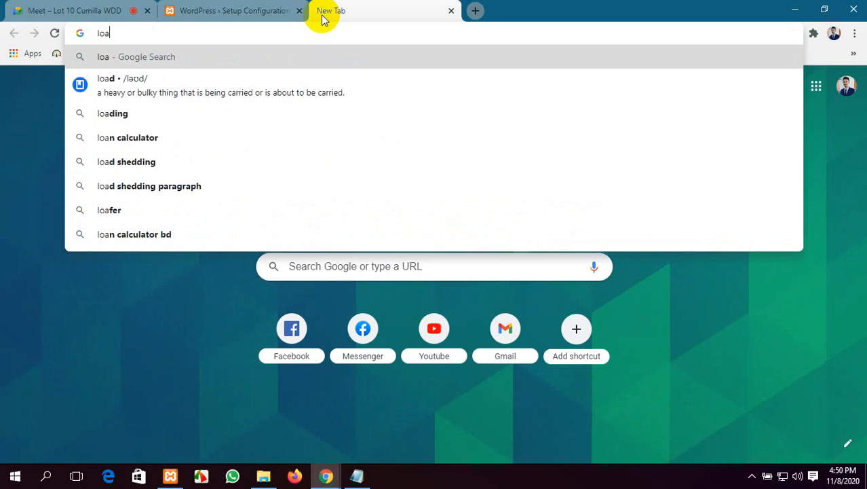
{"action": "key", "text": "BackSpace"}
{"action": "type", "text": "cal"}
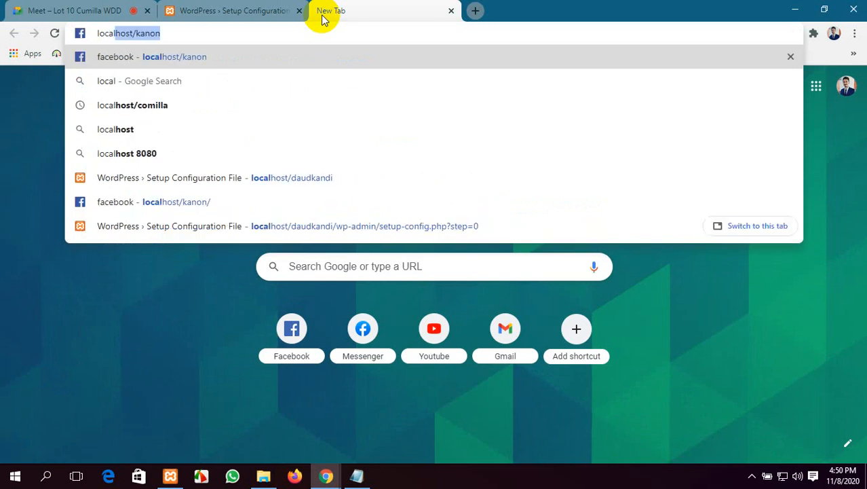
{"action": "type", "text": "host"}
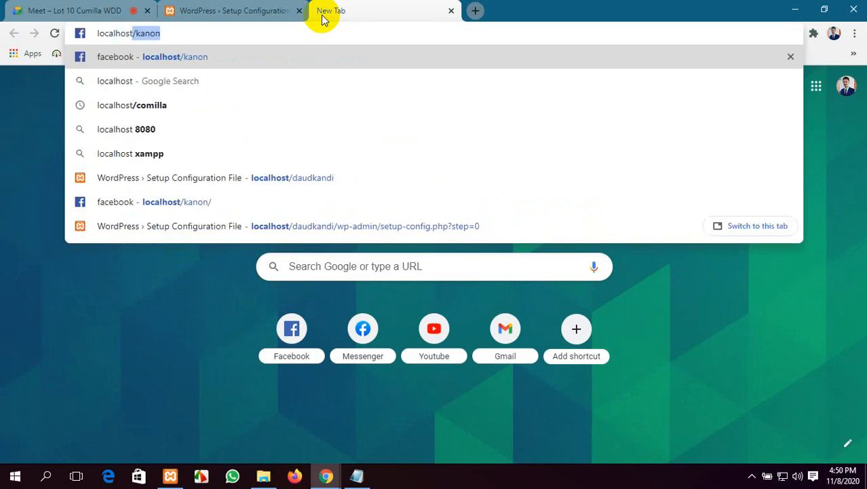
{"action": "type", "text": "/php"}
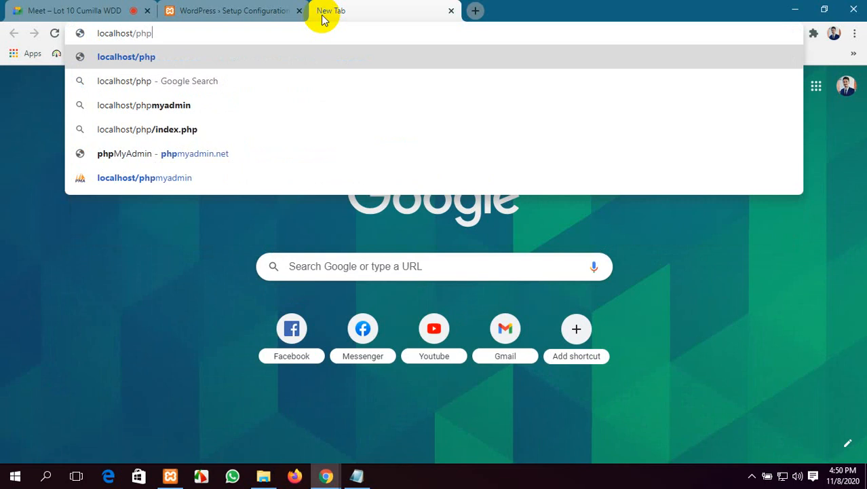
{"action": "type", "text": "mya"}
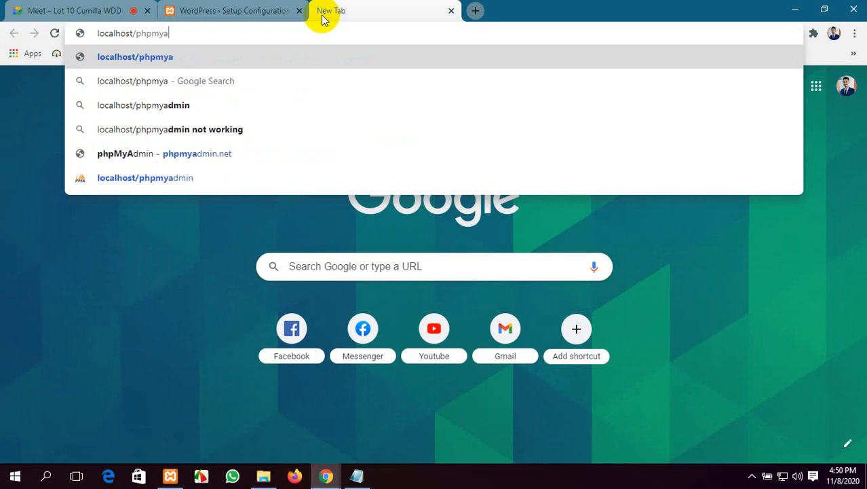
{"action": "type", "text": "dmin"}
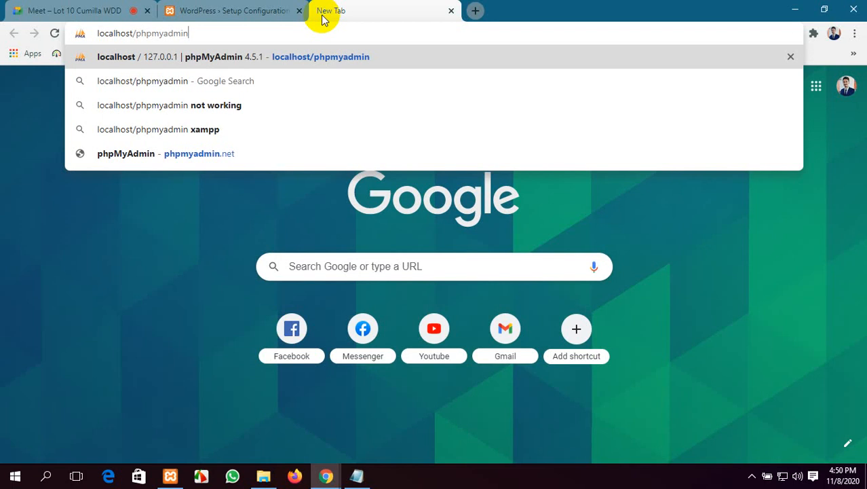
{"action": "key", "text": "Return"}
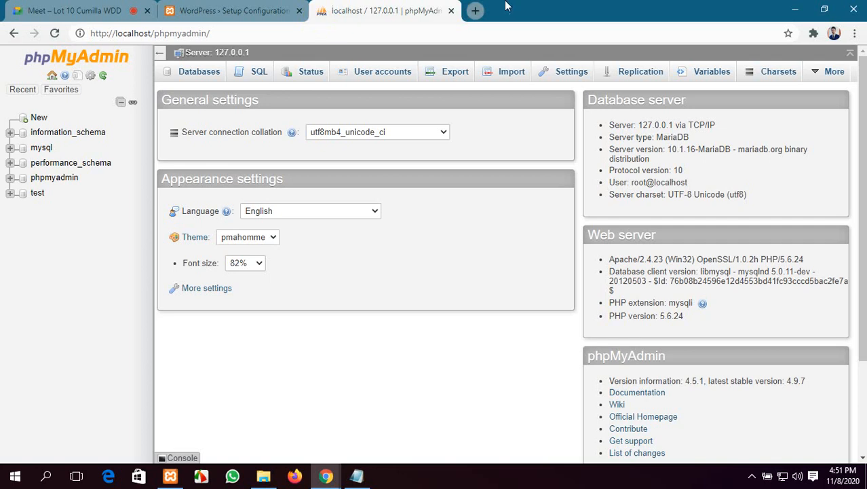
Step: Look over the phpMyAdmin home page, then return to the WordPress setup tab
{"action": "scroll", "coordinate": [402, 225], "scroll_direction": "down", "scroll_amount": 3}
{"action": "scroll", "coordinate": [404, 225], "scroll_direction": "up", "scroll_amount": 3}
{"action": "left_click", "coordinate": [230, 10]}
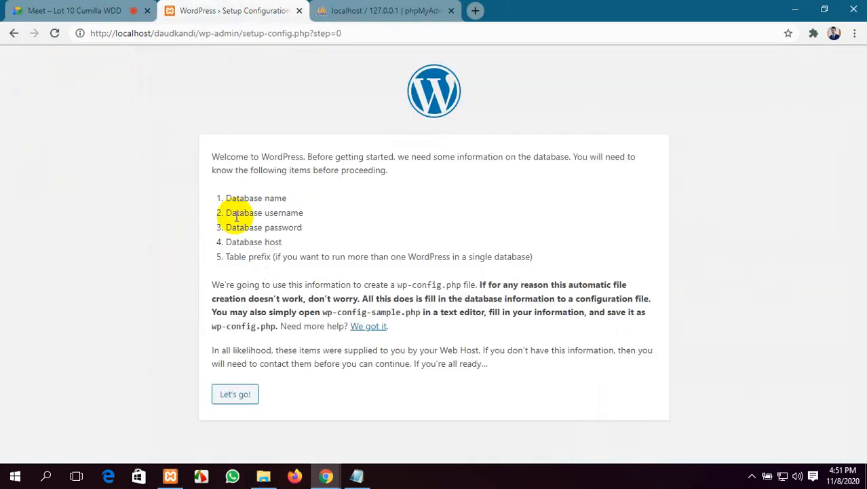
Step: Highlight the Database name and Database username requirements, then switch to the phpMyAdmin tab
{"action": "left_click_drag", "start_coordinate": [291, 197], "coordinate": [228, 197]}
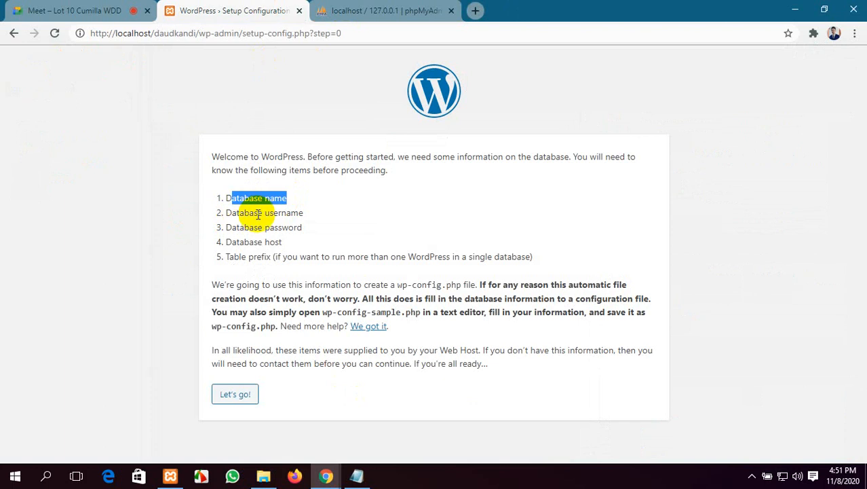
{"action": "left_click", "coordinate": [305, 215]}
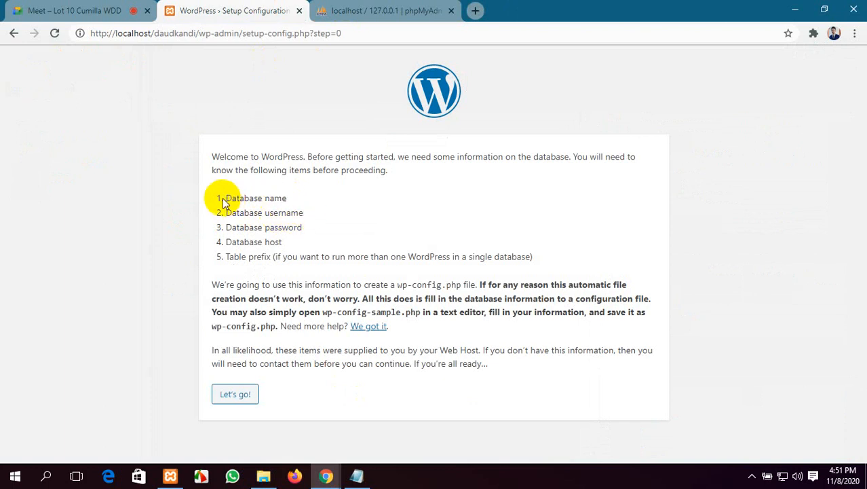
{"action": "left_click_drag", "start_coordinate": [227, 198], "coordinate": [288, 198]}
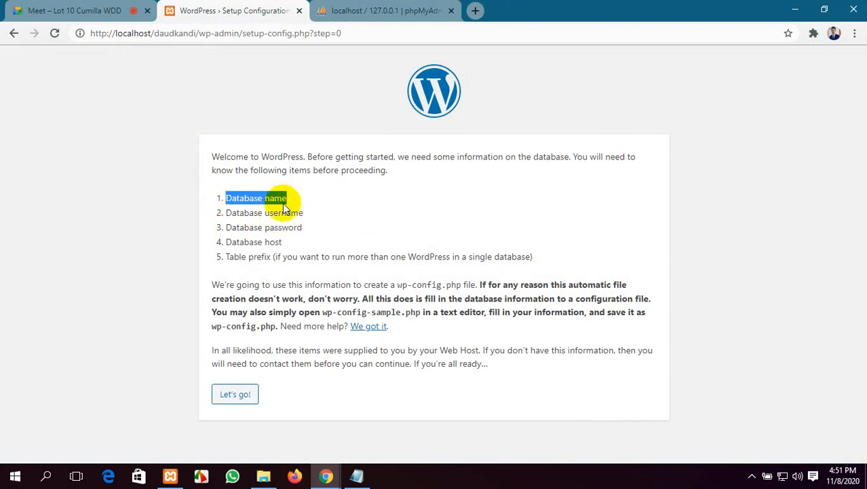
{"action": "left_click_drag", "start_coordinate": [225, 213], "coordinate": [309, 214]}
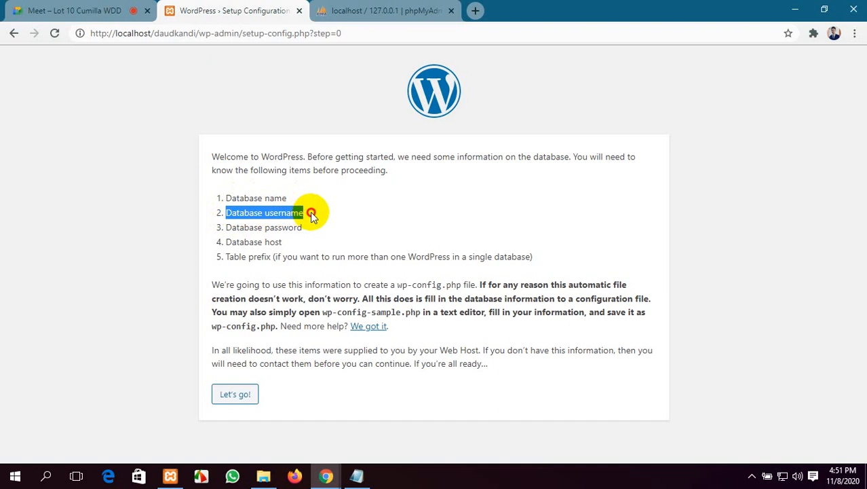
{"action": "left_click", "coordinate": [312, 216]}
{"action": "left_click", "coordinate": [367, 10]}
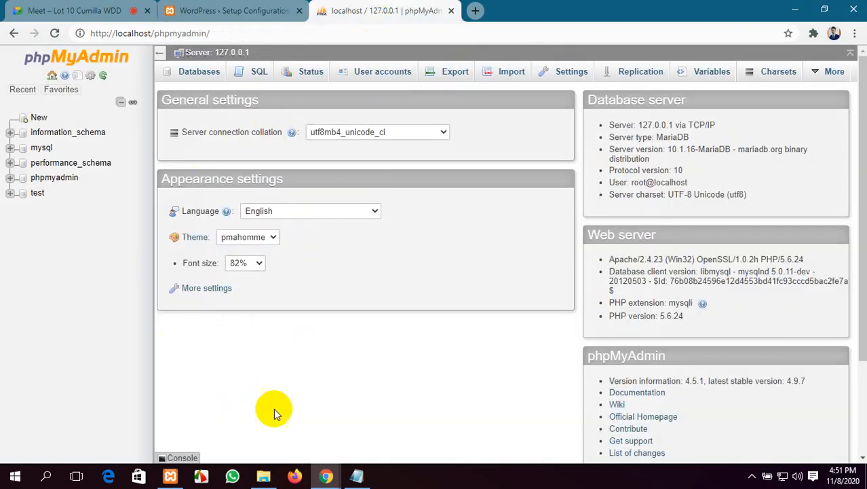
{"action": "left_click", "coordinate": [256, 8]}
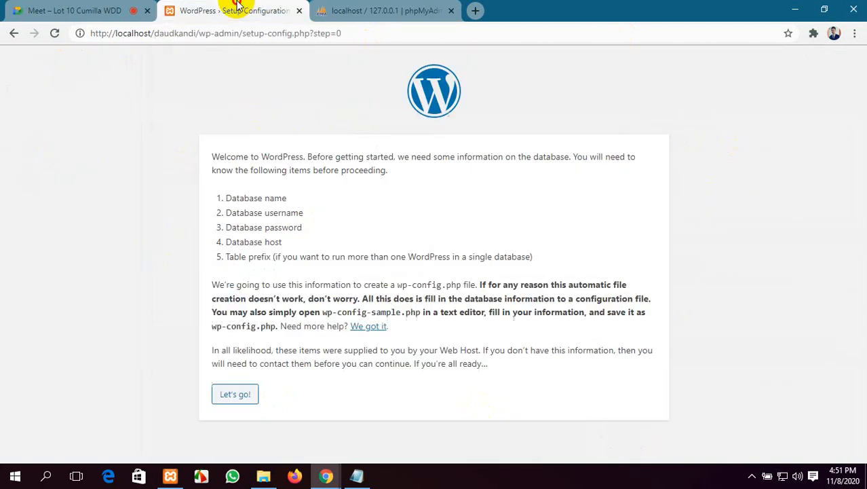
{"action": "left_click", "coordinate": [378, 7]}
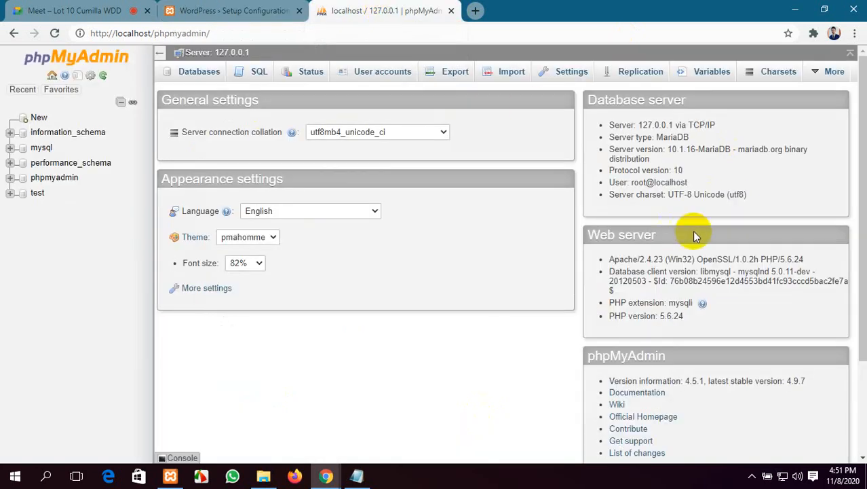
Step: Create a new empty database named daudkandi in phpMyAdmin
{"action": "left_click", "coordinate": [38, 118]}
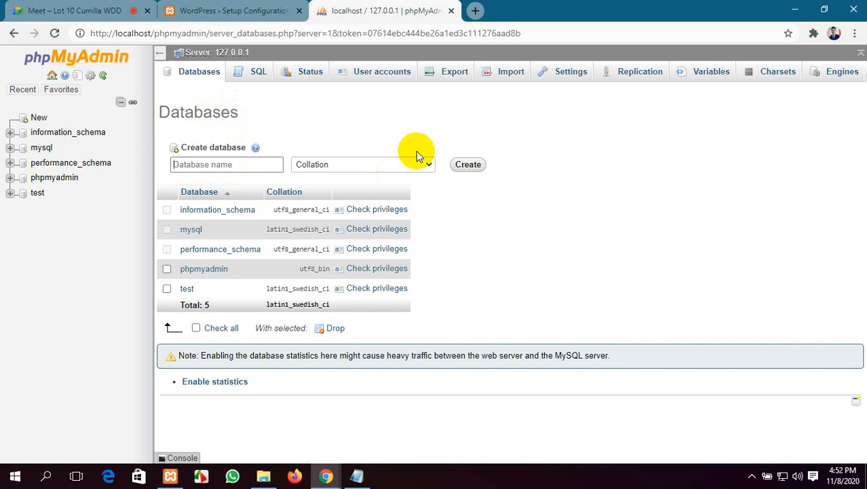
{"action": "type", "text": "daudkandi"}
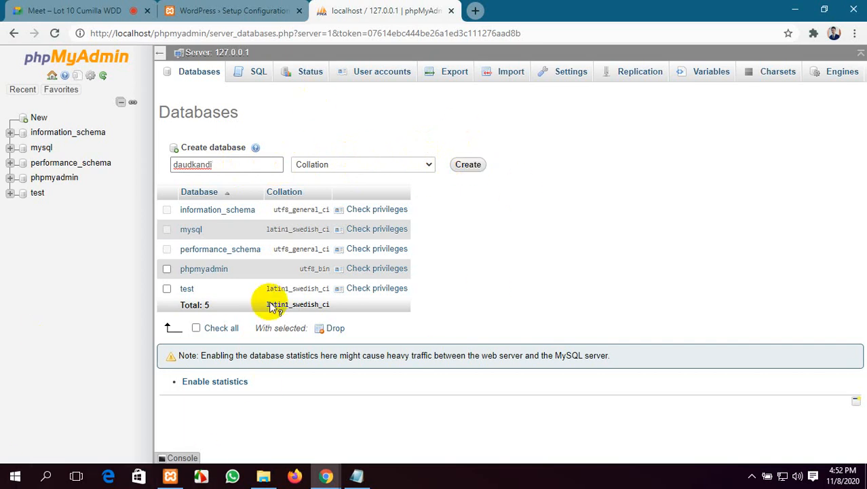
{"action": "left_click", "coordinate": [475, 166]}
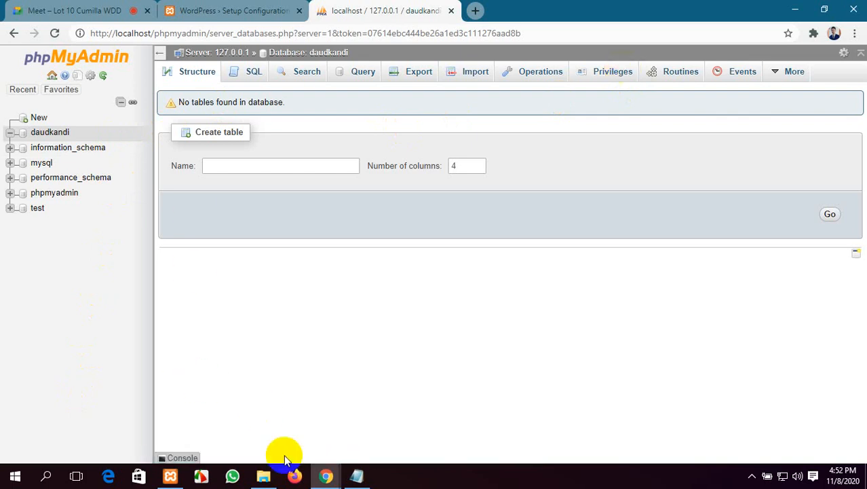
{"action": "left_click", "coordinate": [258, 9]}
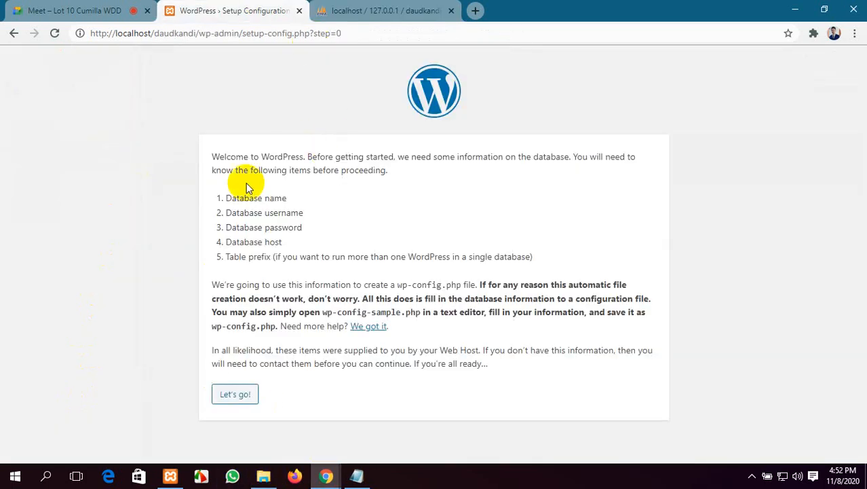
{"action": "left_click_drag", "start_coordinate": [288, 204], "coordinate": [223, 194]}
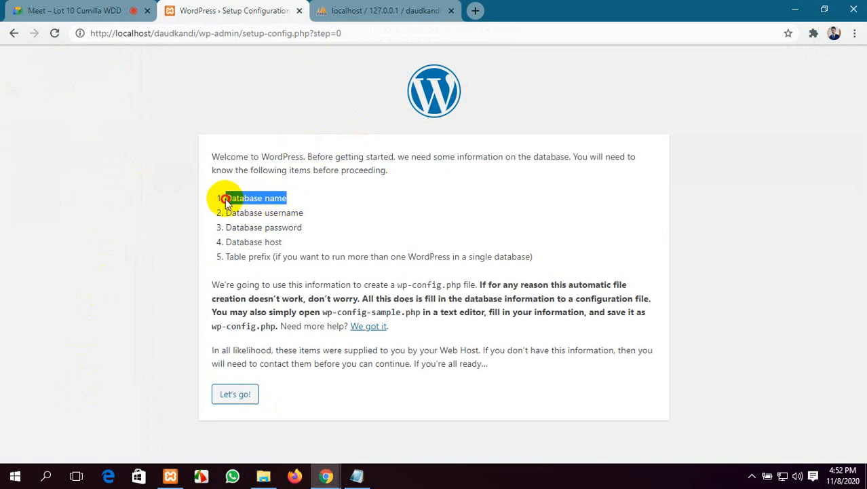
{"action": "left_click_drag", "start_coordinate": [320, 215], "coordinate": [230, 216]}
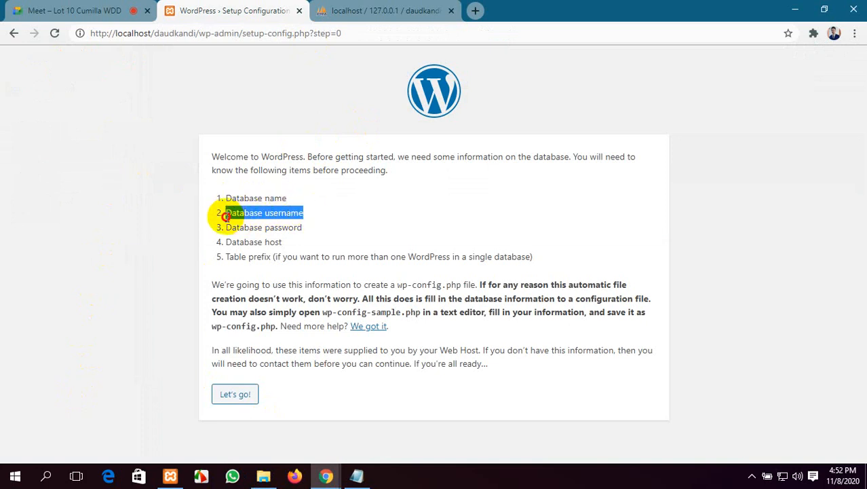
{"action": "left_click_drag", "start_coordinate": [304, 229], "coordinate": [224, 228]}
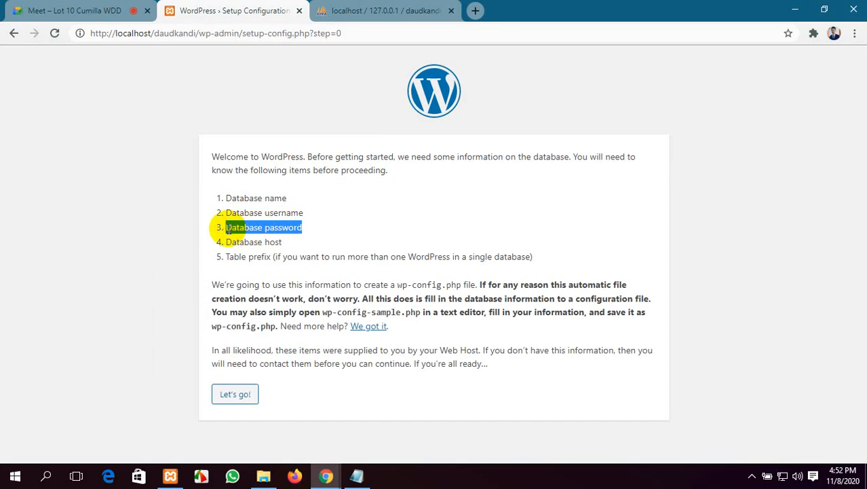
{"action": "left_click_drag", "start_coordinate": [303, 213], "coordinate": [266, 215]}
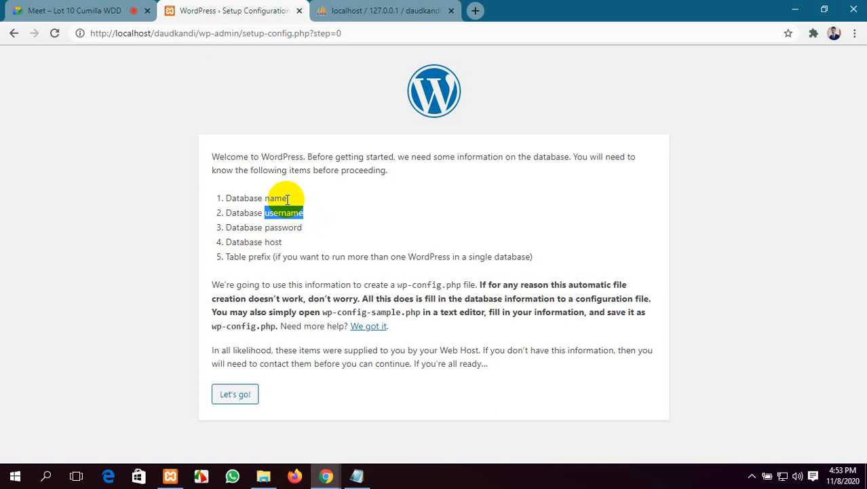
{"action": "left_click", "coordinate": [353, 12]}
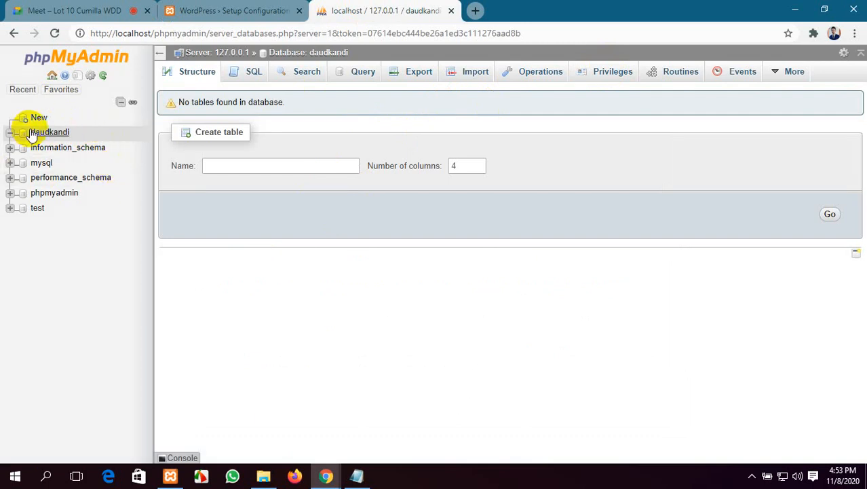
Step: Open daudkandi's Privileges view and start the Add user account form
{"action": "left_click", "coordinate": [620, 82]}
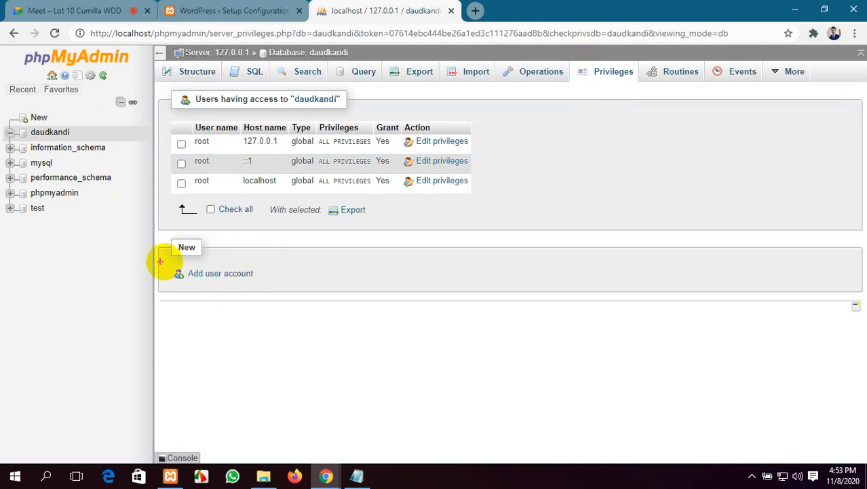
{"action": "left_click_drag", "start_coordinate": [165, 259], "coordinate": [267, 288]}
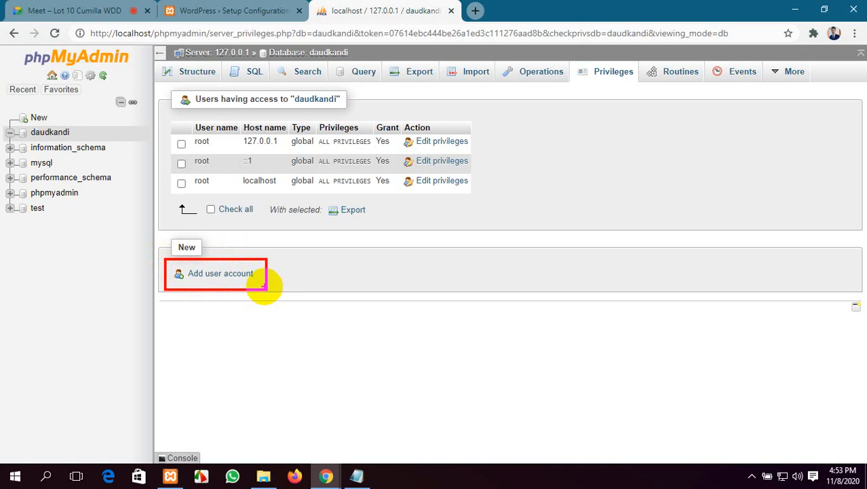
{"action": "left_click", "coordinate": [242, 275]}
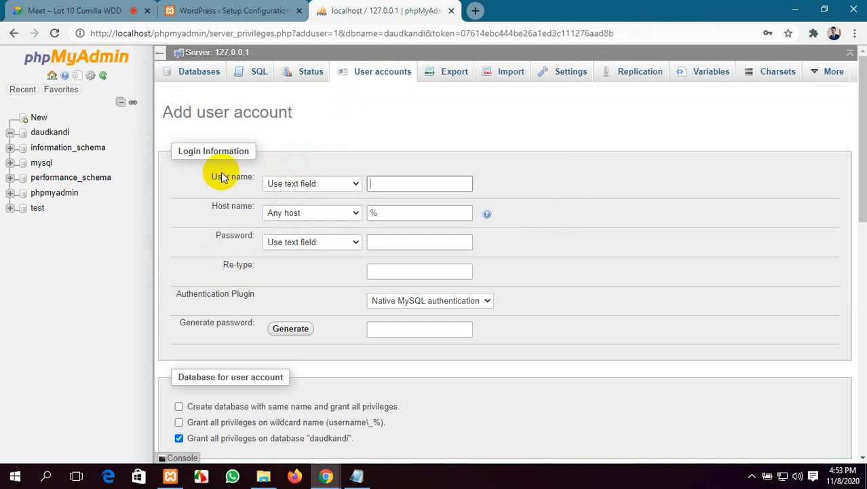
Step: Enter kanon as the user name and replace the % host with localhost
{"action": "left_click", "coordinate": [402, 181]}
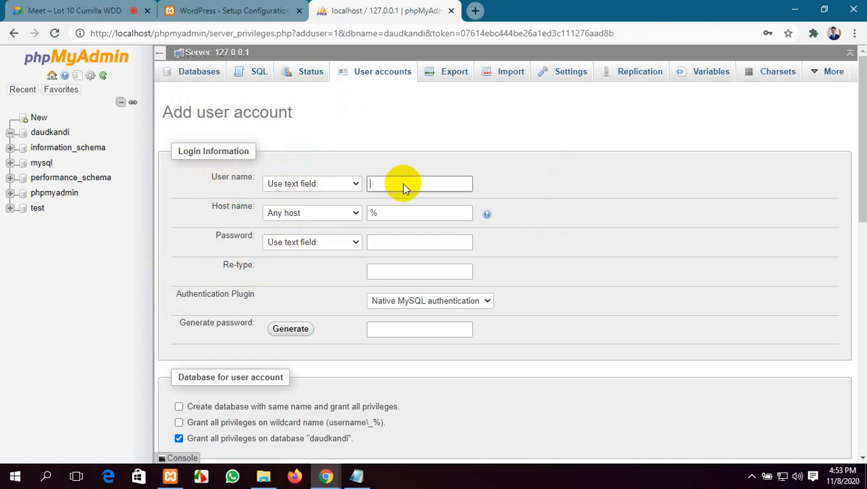
{"action": "mouse_move", "coordinate": [326, 476]}
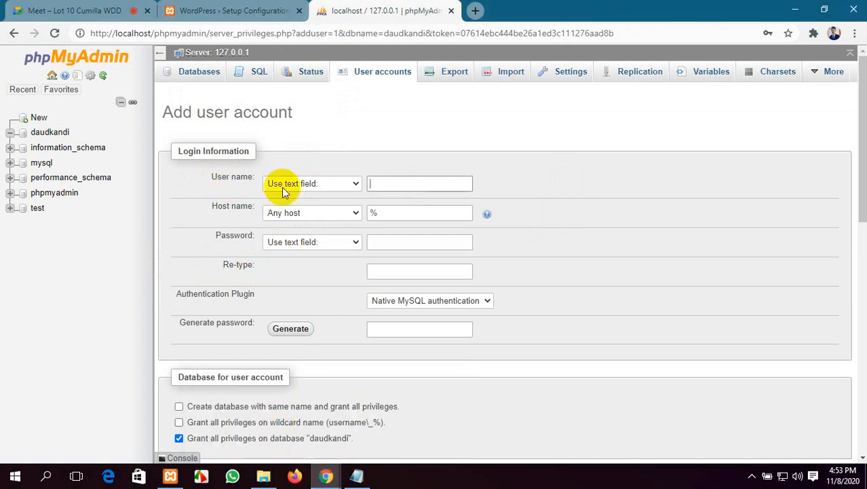
{"action": "left_click", "coordinate": [122, 10]}
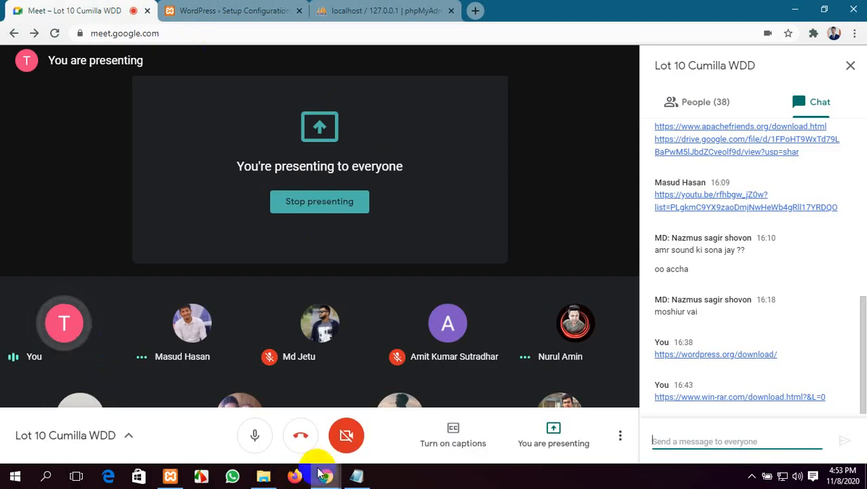
{"action": "left_click", "coordinate": [350, 10]}
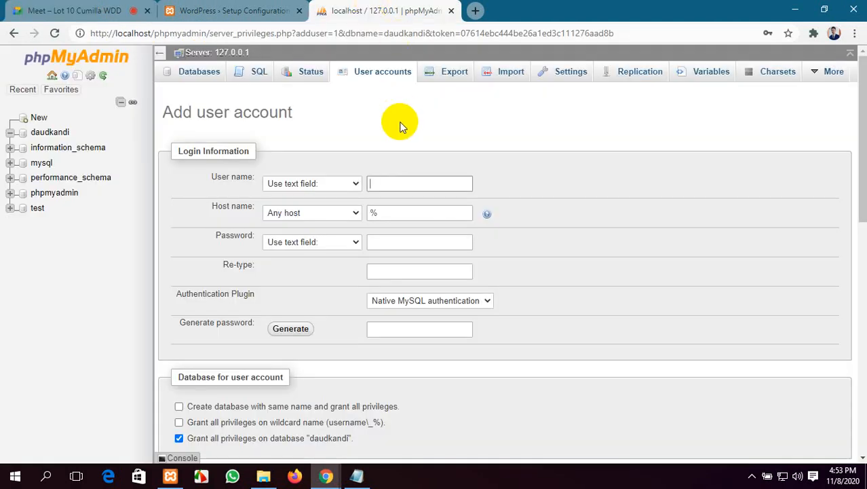
{"action": "type", "text": "kanon"}
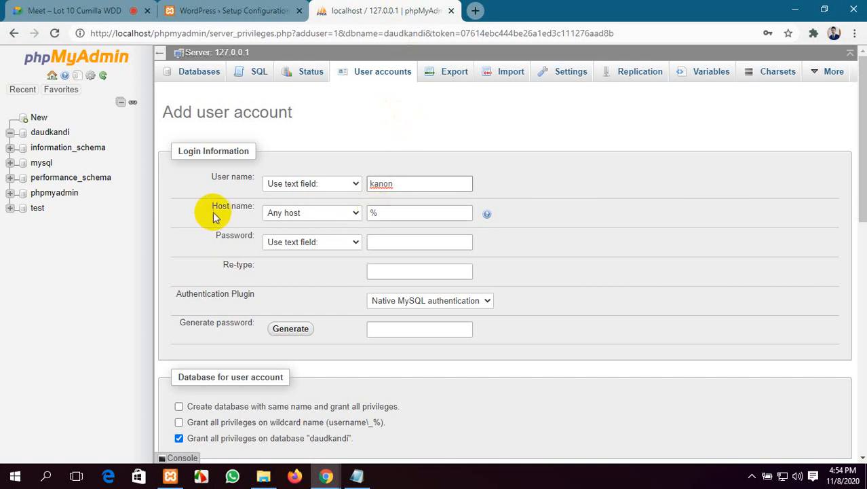
{"action": "left_click", "coordinate": [373, 213]}
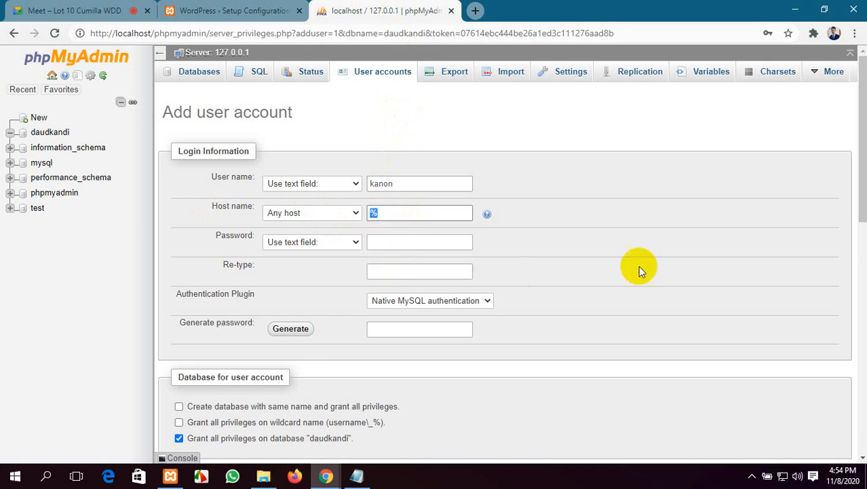
{"action": "key", "text": "BackSpace"}
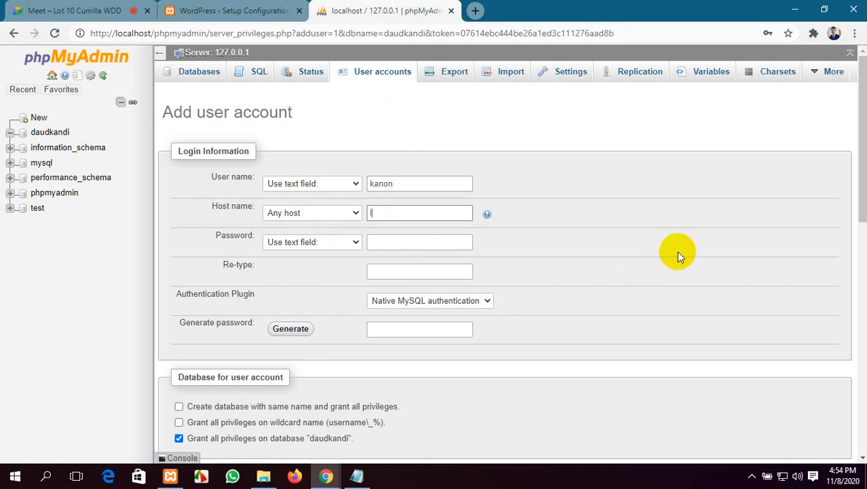
{"action": "type", "text": "localhost"}
Step: Enter the account password and re-type it to confirm
{"action": "left_click", "coordinate": [436, 242]}
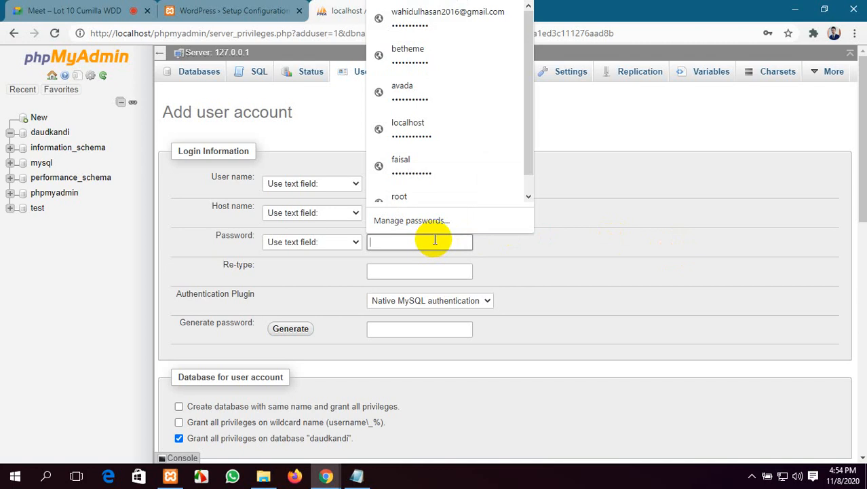
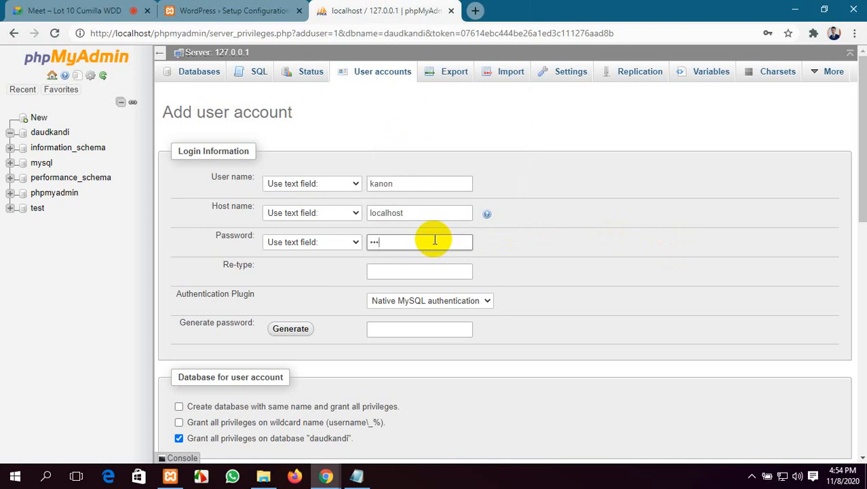
{"action": "left_click", "coordinate": [405, 269]}
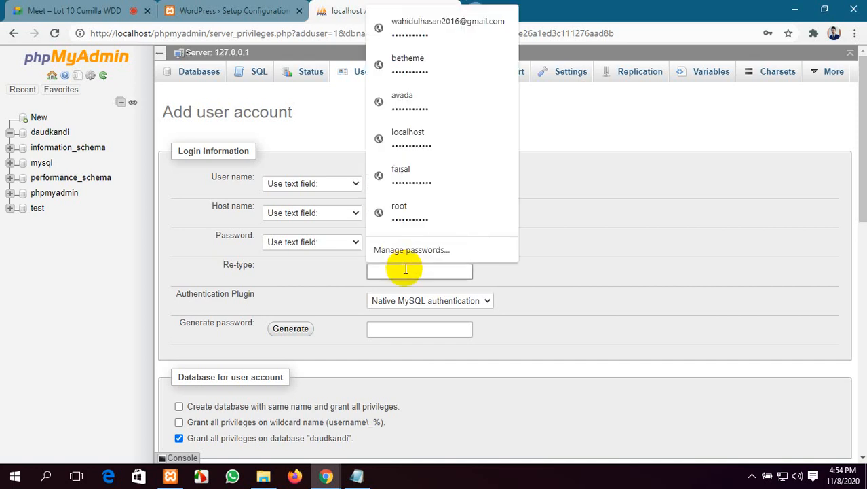
{"action": "type", "text": "•"}
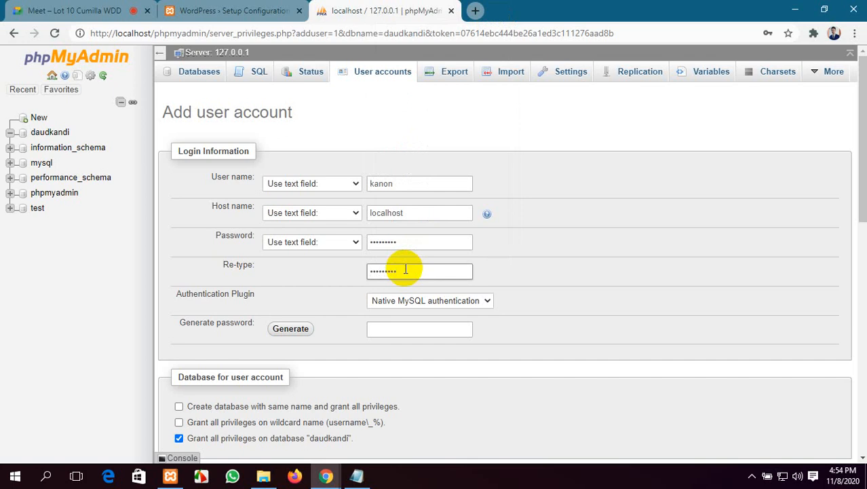
Step: Tick Check all global privileges and create the kanon@localhost user account
{"action": "scroll", "coordinate": [325, 233], "scroll_direction": "down", "scroll_amount": 1}
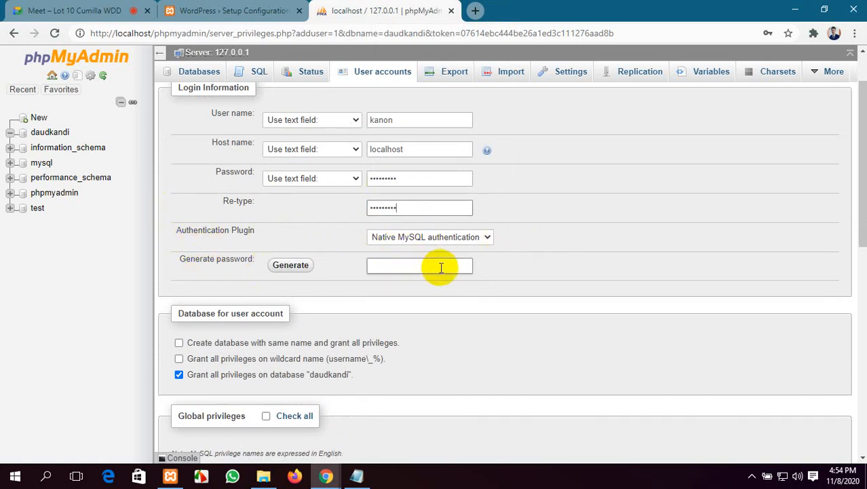
{"action": "scroll", "coordinate": [441, 271], "scroll_direction": "down", "scroll_amount": 2}
{"action": "scroll", "coordinate": [245, 258], "scroll_direction": "down", "scroll_amount": 2}
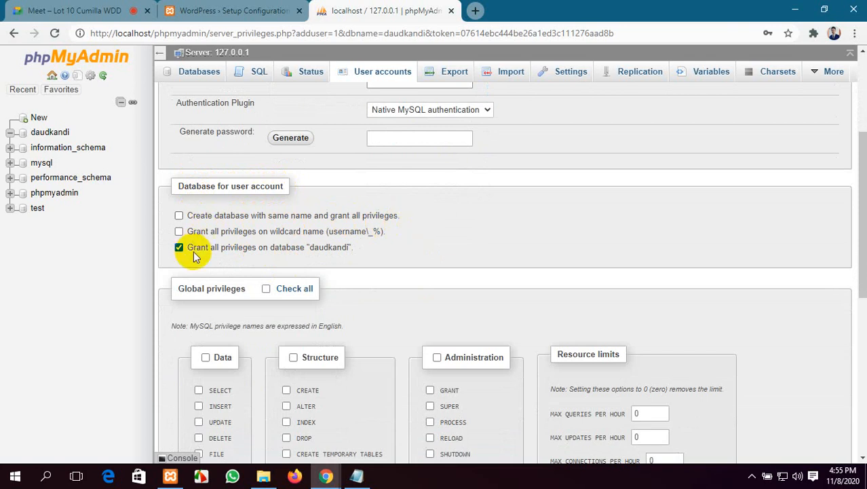
{"action": "scroll", "coordinate": [341, 285], "scroll_direction": "down", "scroll_amount": 1}
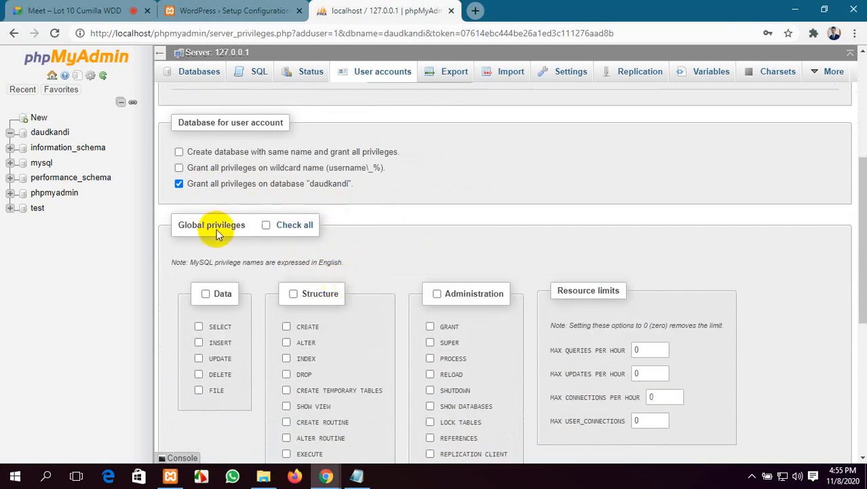
{"action": "scroll", "coordinate": [216, 229], "scroll_direction": "down", "scroll_amount": 1}
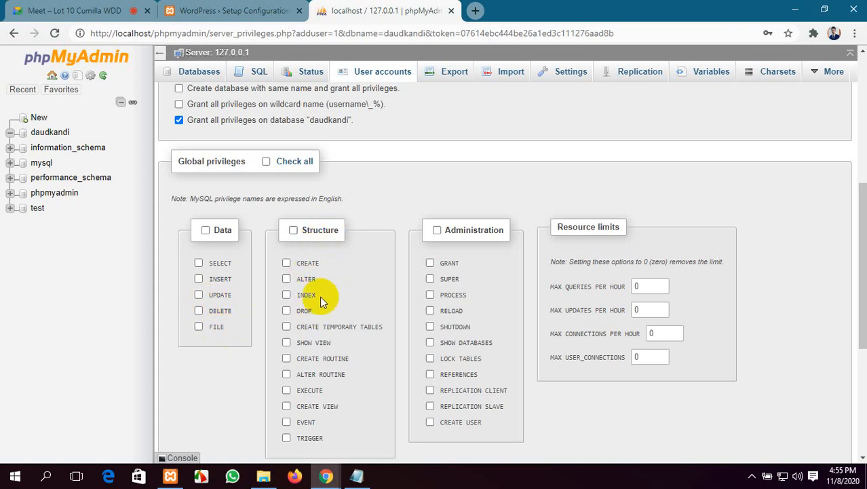
{"action": "scroll", "coordinate": [434, 400], "scroll_direction": "down", "scroll_amount": 3}
{"action": "scroll", "coordinate": [349, 319], "scroll_direction": "up", "scroll_amount": 5}
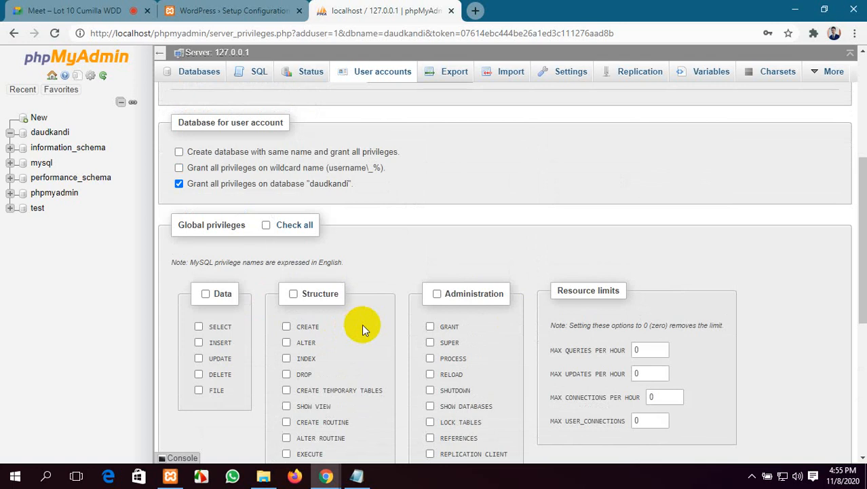
{"action": "left_click", "coordinate": [265, 225]}
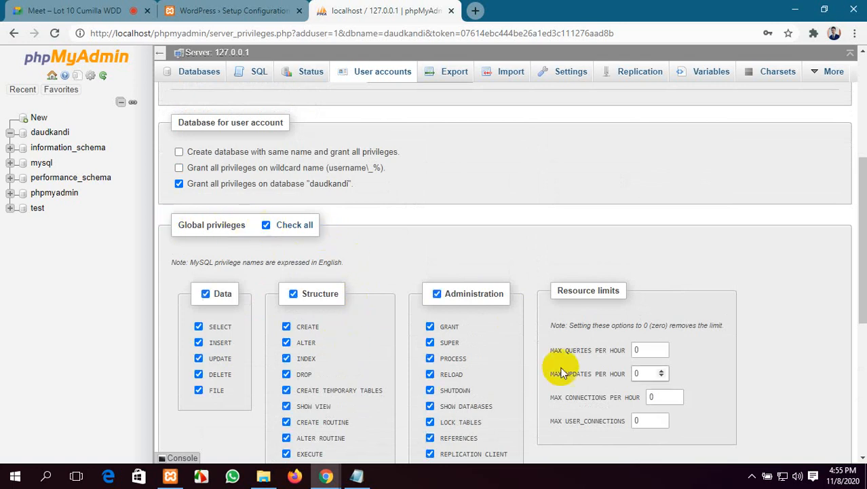
{"action": "scroll", "coordinate": [339, 332], "scroll_direction": "down", "scroll_amount": 5}
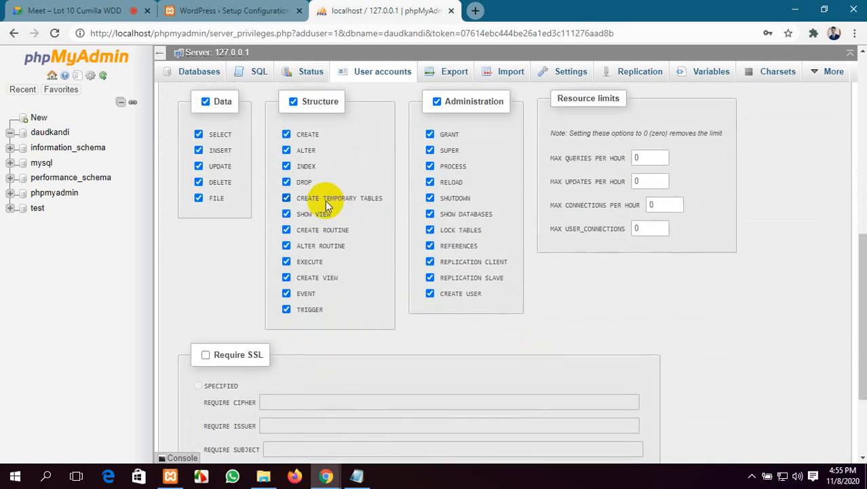
{"action": "scroll", "coordinate": [325, 202], "scroll_direction": "down", "scroll_amount": 2}
{"action": "scroll", "coordinate": [324, 202], "scroll_direction": "up", "scroll_amount": 3}
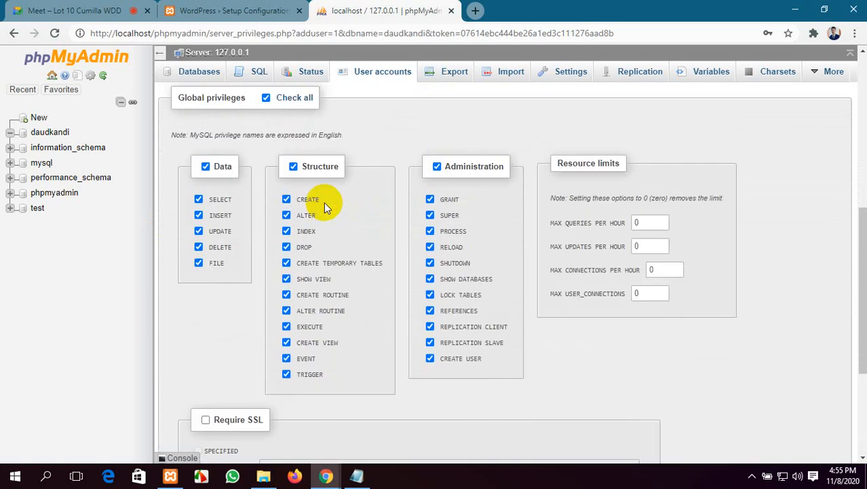
{"action": "scroll", "coordinate": [324, 202], "scroll_direction": "down", "scroll_amount": 3}
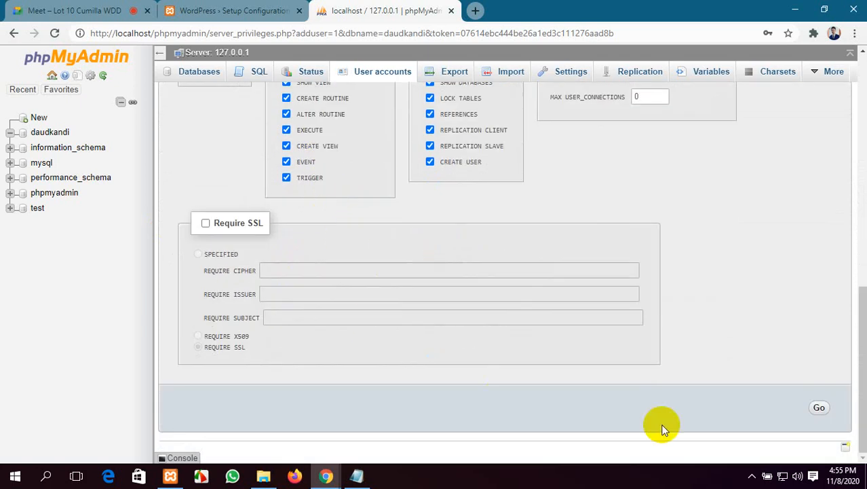
{"action": "left_click", "coordinate": [818, 407]}
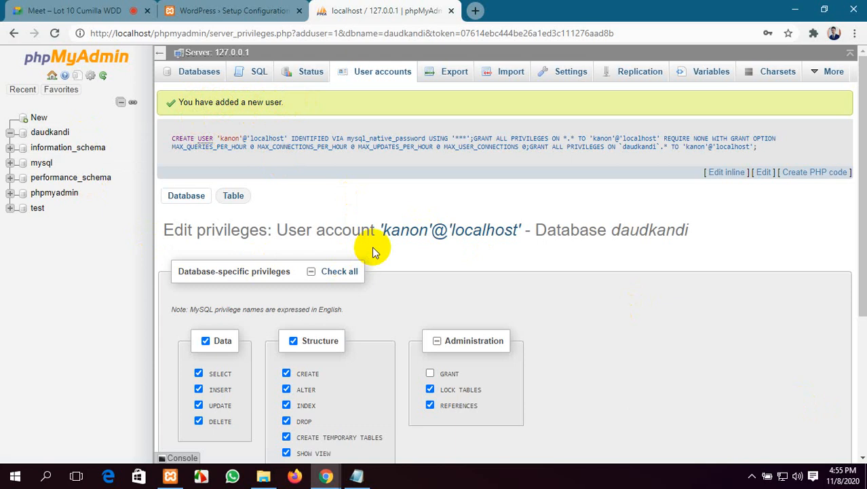
Step: On the setup welcome page, highlight the database name, username, password and host requirements in turn
{"action": "left_click", "coordinate": [198, 5]}
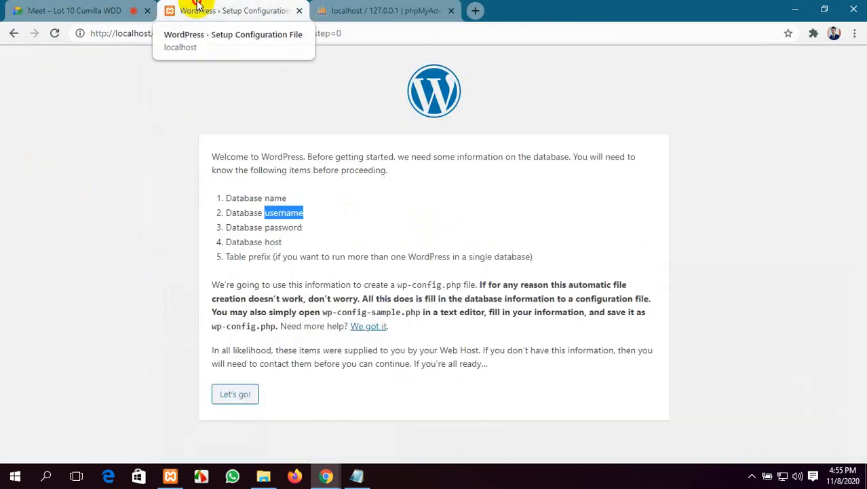
{"action": "left_click", "coordinate": [207, 241]}
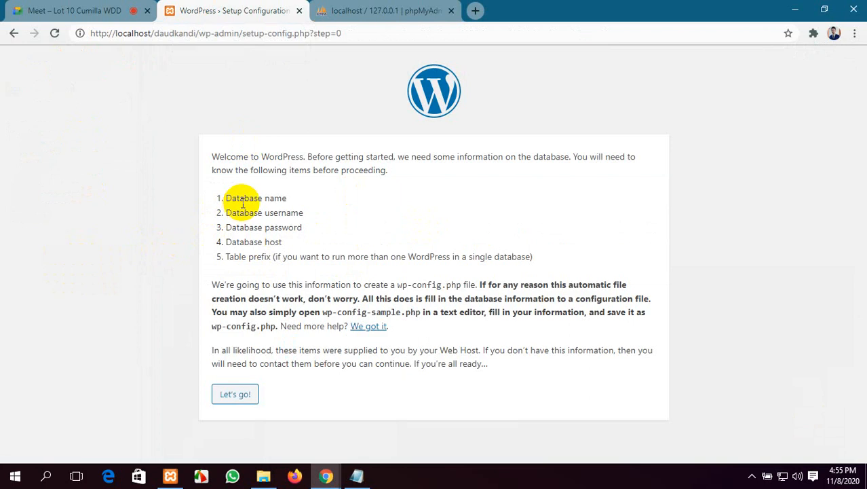
{"action": "left_click_drag", "start_coordinate": [288, 197], "coordinate": [219, 202]}
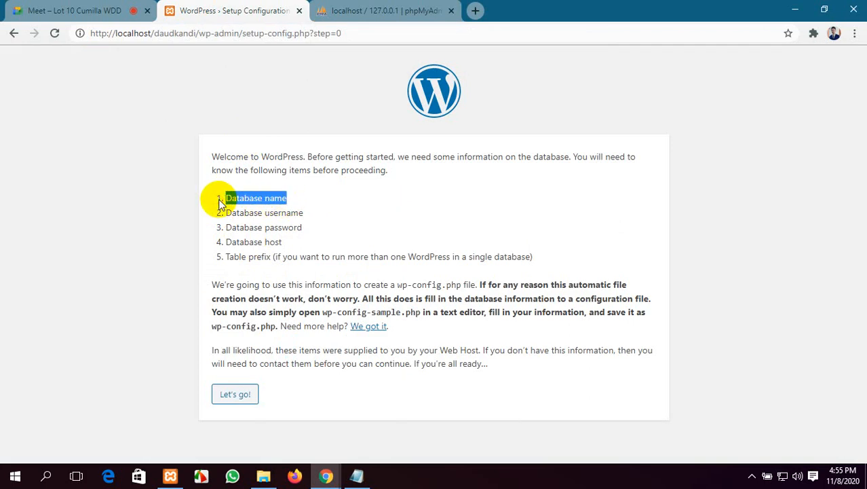
{"action": "left_click_drag", "start_coordinate": [303, 214], "coordinate": [217, 215]}
{"action": "left_click", "coordinate": [298, 226]}
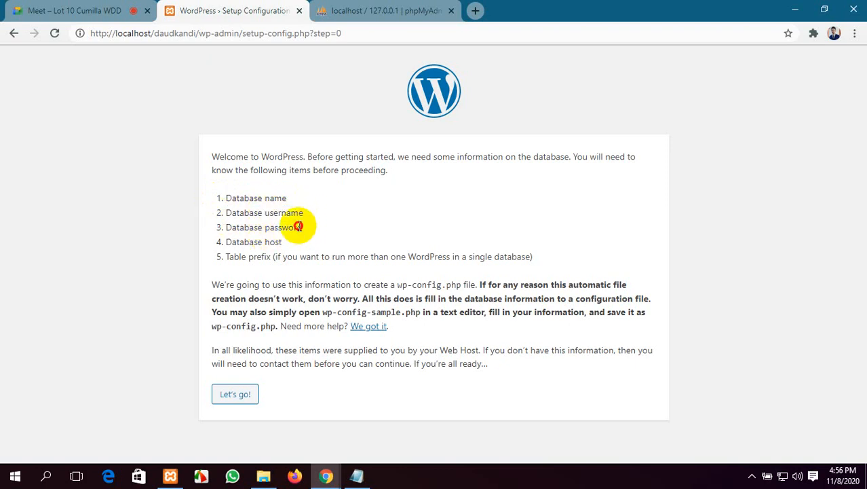
{"action": "left_click_drag", "start_coordinate": [299, 226], "coordinate": [217, 226]}
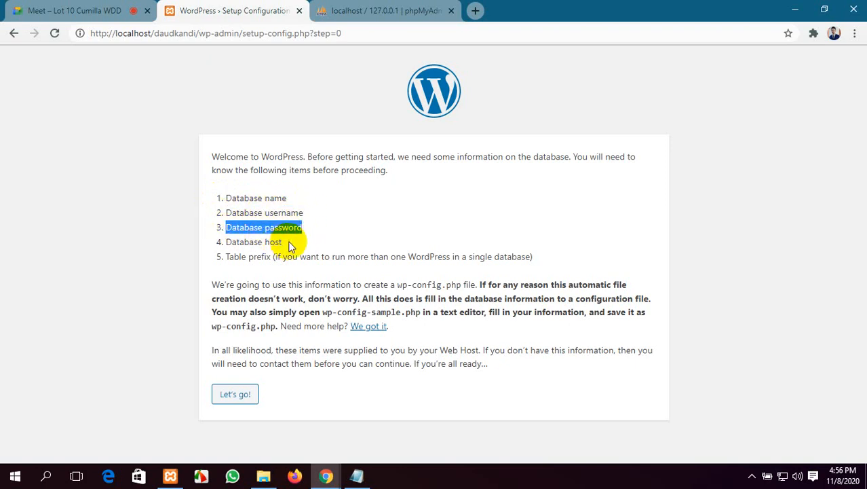
{"action": "left_click_drag", "start_coordinate": [290, 246], "coordinate": [226, 245]}
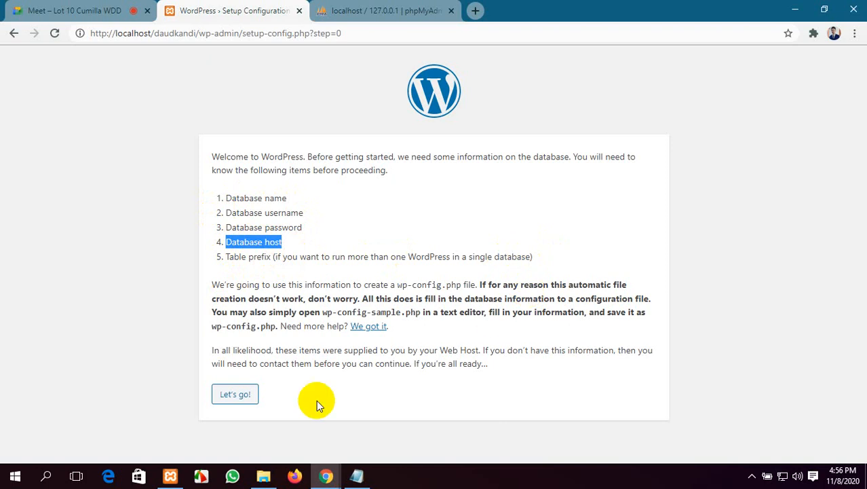
Step: Enter database name daudkandi plus the database user and password, keep the localhost host, and submit
{"action": "left_click", "coordinate": [254, 396]}
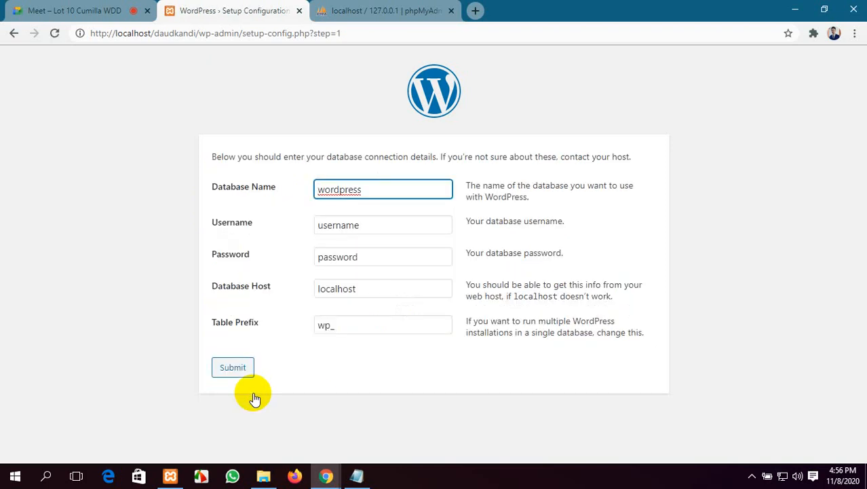
{"action": "left_click_drag", "start_coordinate": [368, 189], "coordinate": [309, 192]}
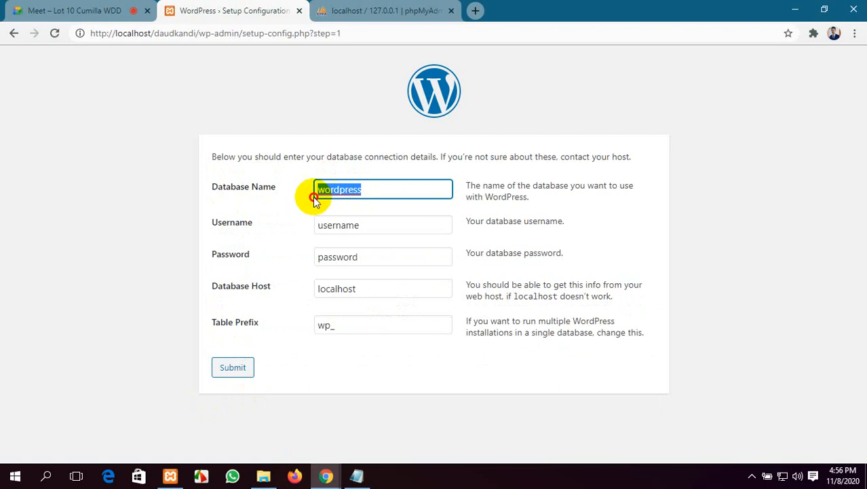
{"action": "type", "text": "d"}
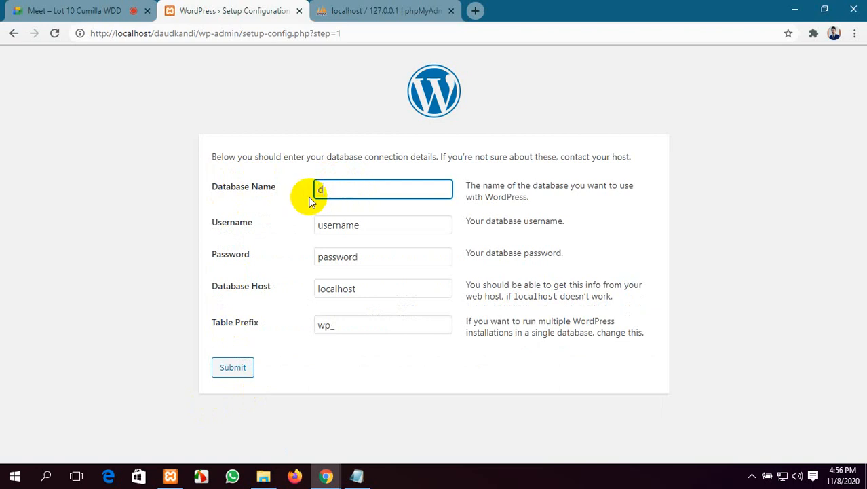
{"action": "type", "text": "audkandi"}
{"action": "double_click", "coordinate": [366, 225]}
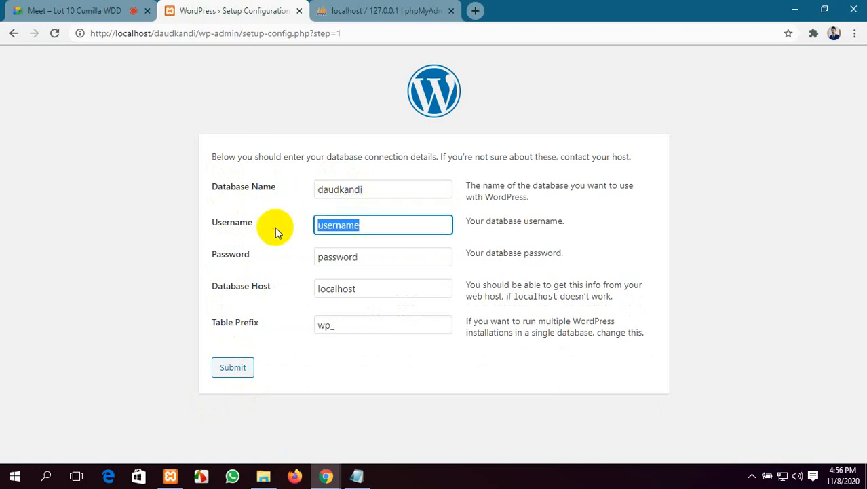
{"action": "type", "text": "kanon"}
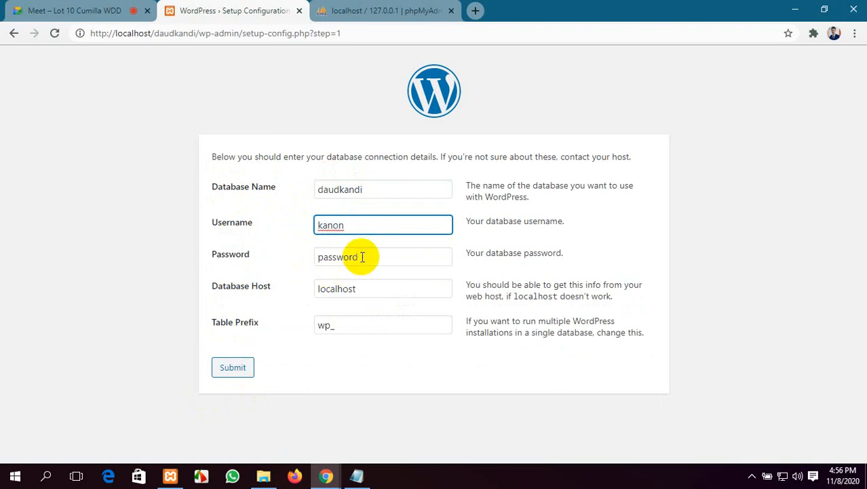
{"action": "left_click_drag", "start_coordinate": [360, 257], "coordinate": [313, 261]}
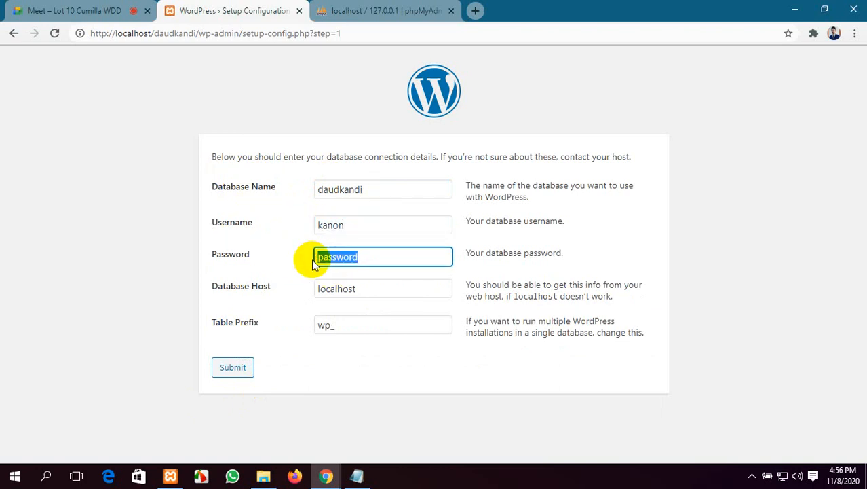
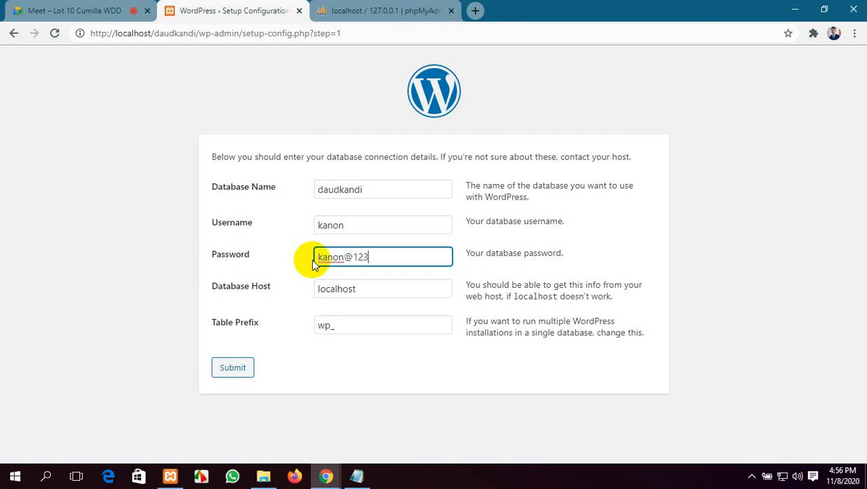
{"action": "left_click", "coordinate": [361, 290]}
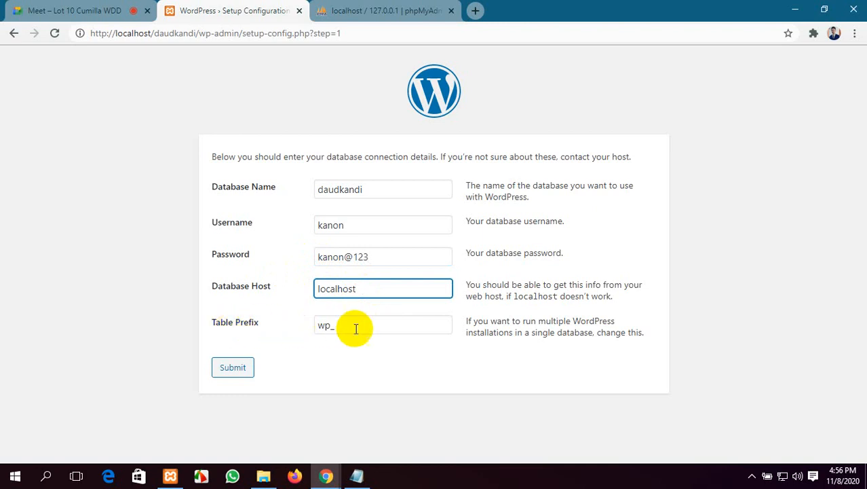
{"action": "left_click", "coordinate": [230, 366]}
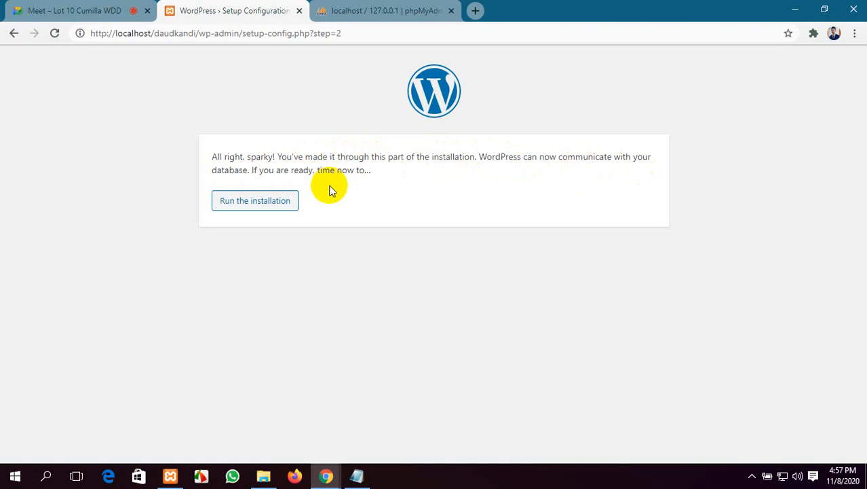
Step: Run the WordPress installation from the connection confirmation page
{"action": "left_click", "coordinate": [240, 208]}
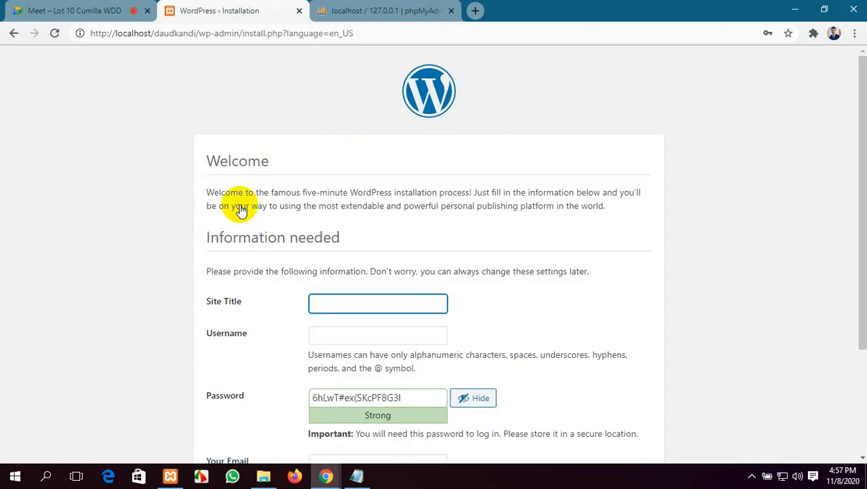
{"action": "scroll", "coordinate": [275, 241], "scroll_direction": "down", "scroll_amount": 1}
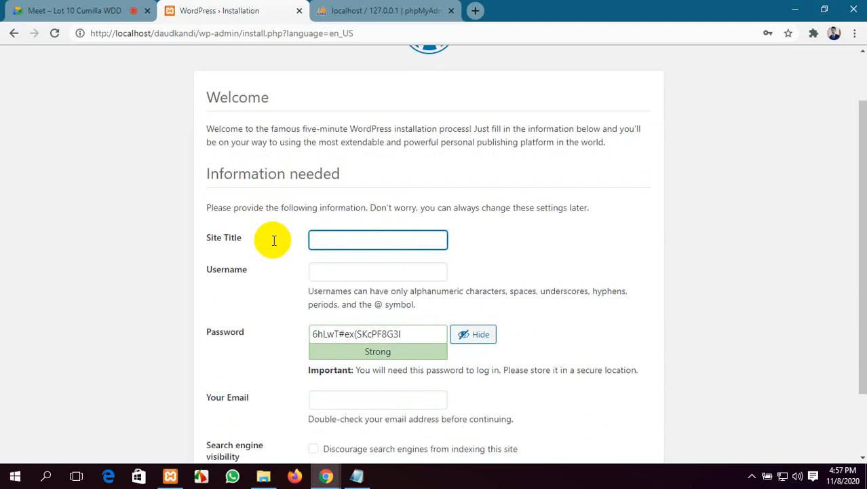
{"action": "scroll", "coordinate": [264, 231], "scroll_direction": "up", "scroll_amount": 1}
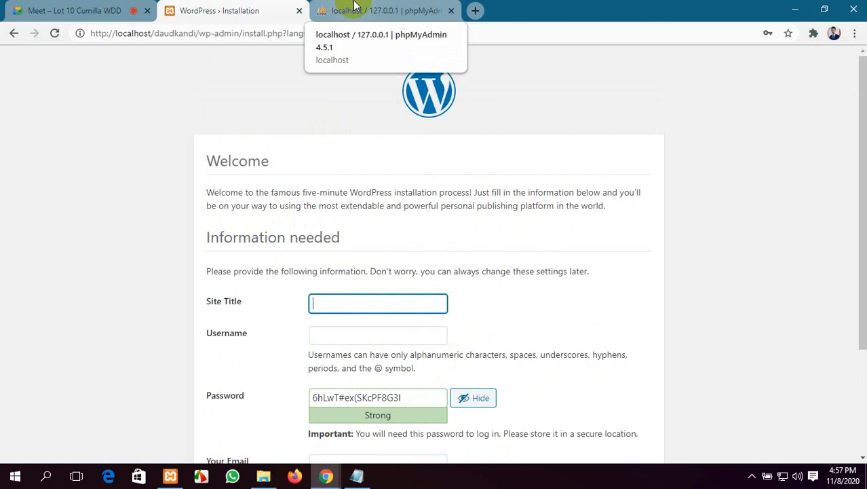
Step: Check the phpMyAdmin tab twice, returning each time to the installation Welcome form
{"action": "left_click", "coordinate": [355, 8]}
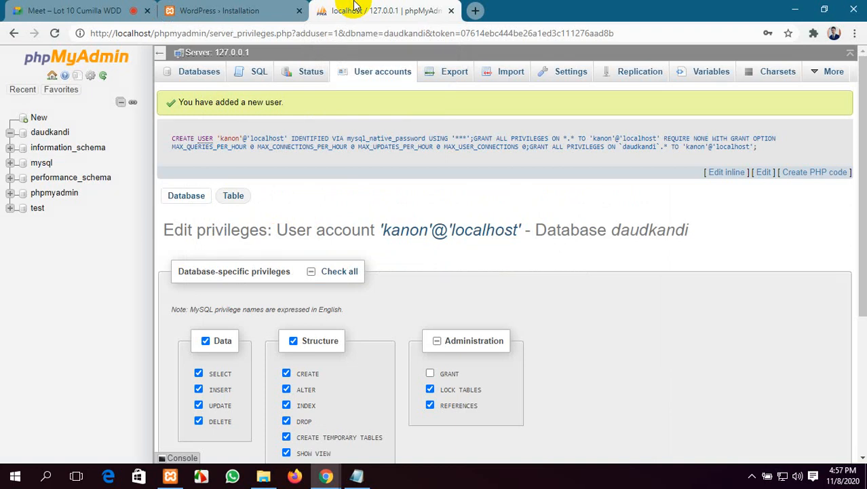
{"action": "left_click", "coordinate": [224, 10]}
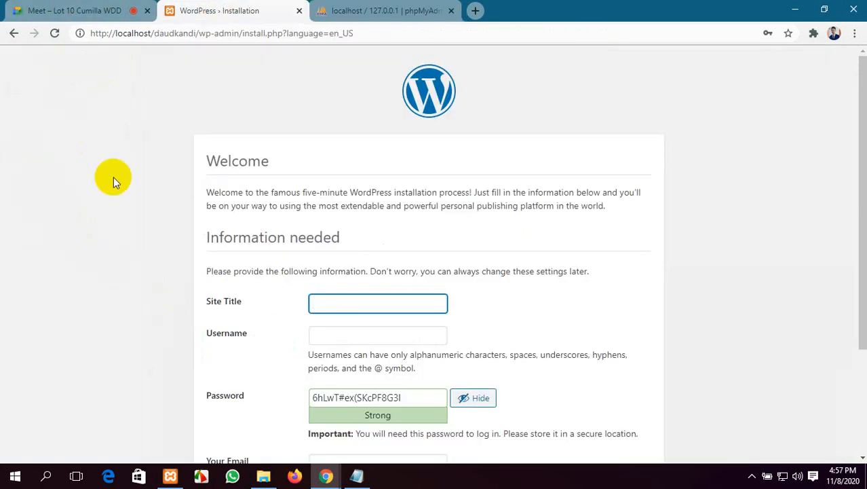
{"action": "scroll", "coordinate": [376, 323], "scroll_direction": "down", "scroll_amount": 3}
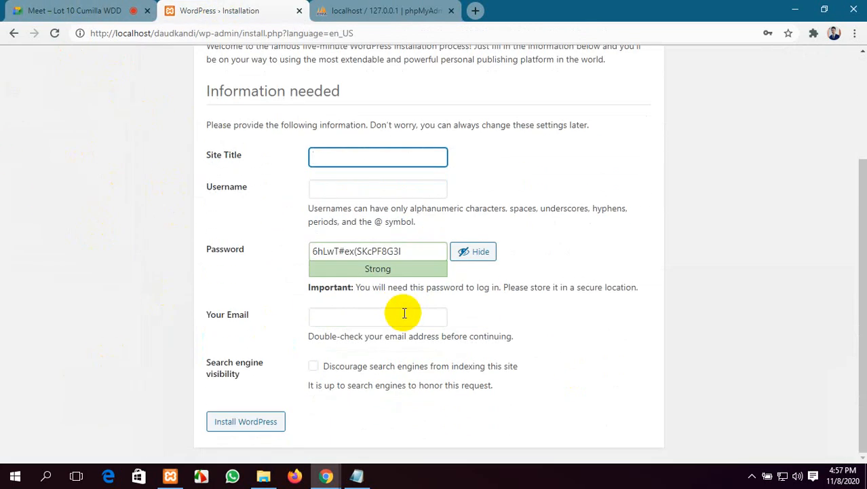
{"action": "scroll", "coordinate": [403, 315], "scroll_direction": "up", "scroll_amount": 3}
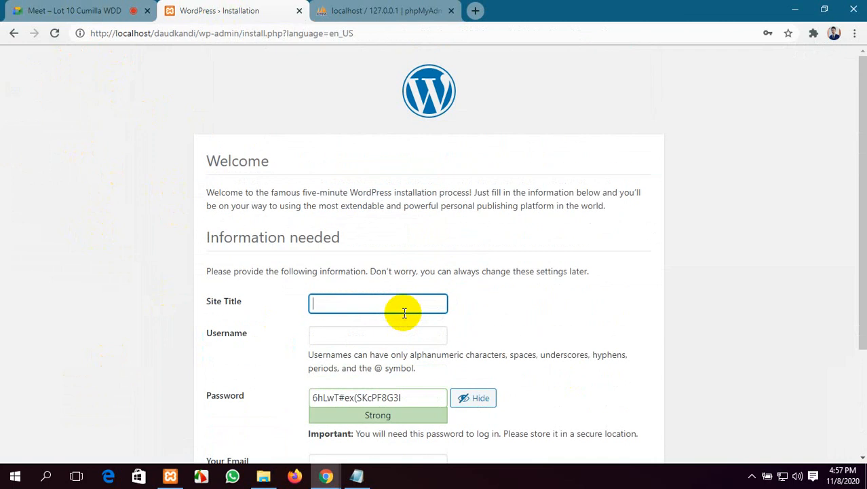
{"action": "left_click", "coordinate": [381, 6]}
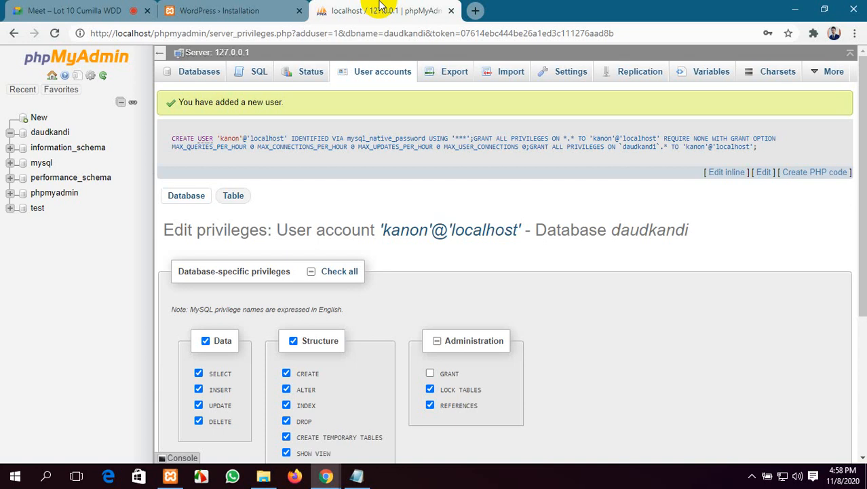
{"action": "left_click", "coordinate": [203, 10]}
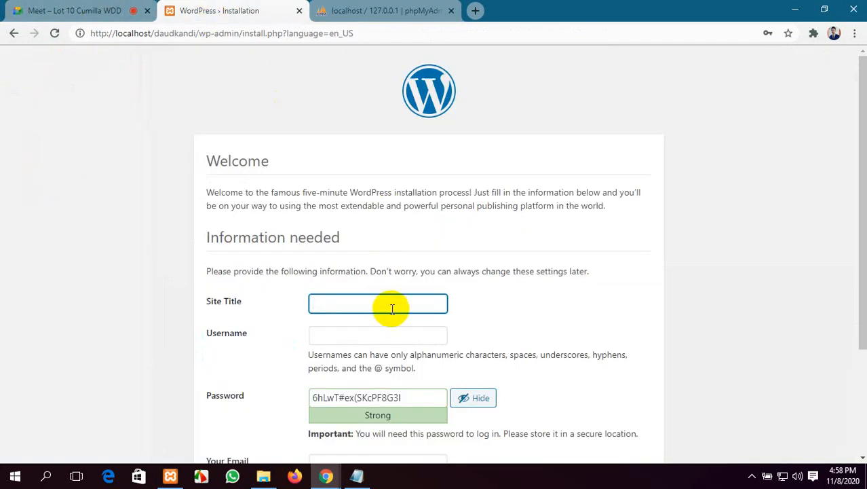
{"action": "scroll", "coordinate": [392, 309], "scroll_direction": "down", "scroll_amount": 1}
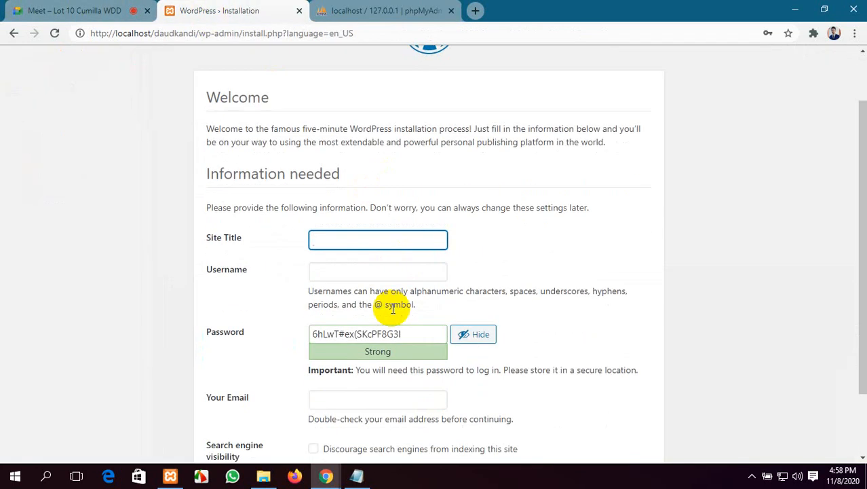
{"action": "scroll", "coordinate": [357, 281], "scroll_direction": "up", "scroll_amount": 1}
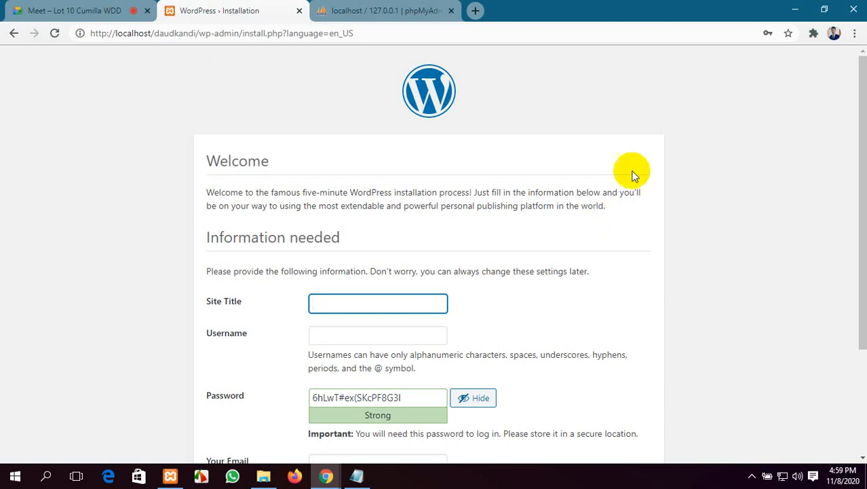
{"action": "scroll", "coordinate": [377, 234], "scroll_direction": "down", "scroll_amount": 1}
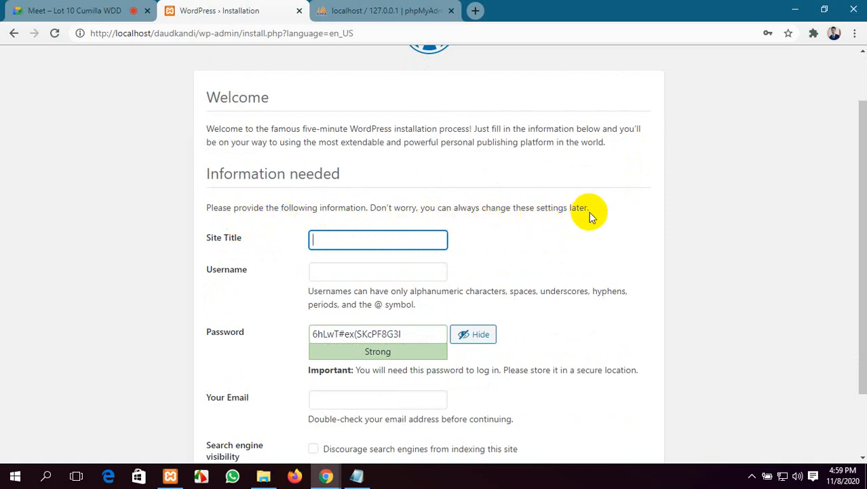
{"action": "left_click_drag", "start_coordinate": [590, 214], "coordinate": [208, 213]}
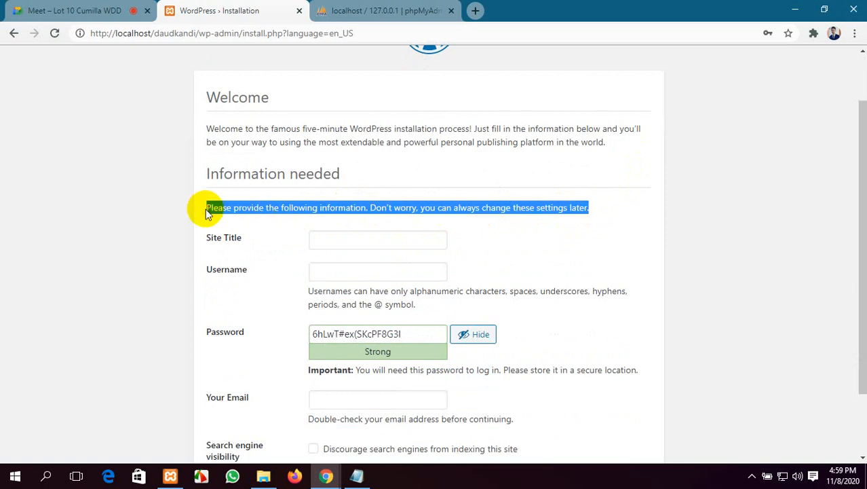
{"action": "left_click", "coordinate": [785, 234]}
{"action": "scroll", "coordinate": [736, 239], "scroll_direction": "down", "scroll_amount": 3}
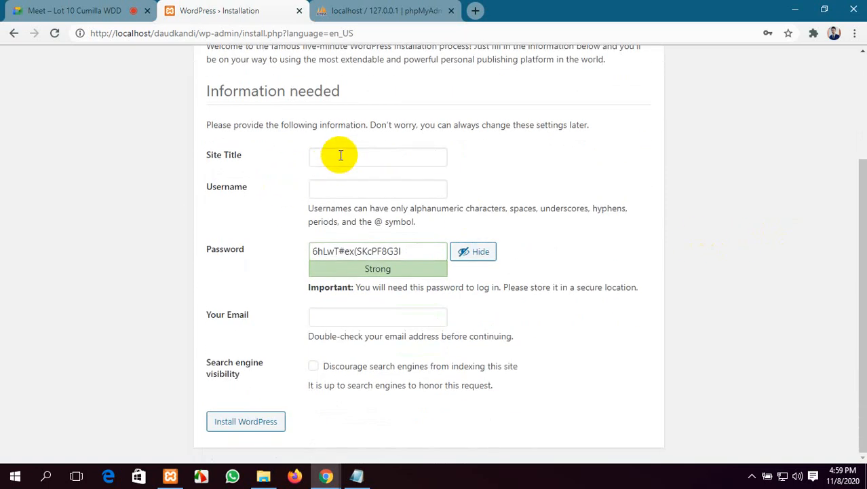
{"action": "left_click", "coordinate": [341, 155]}
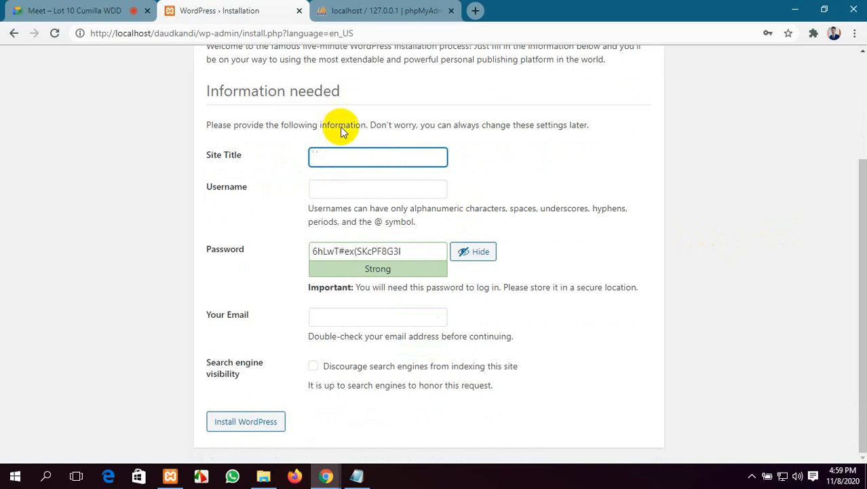
{"action": "left_click", "coordinate": [364, 10]}
{"action": "left_click", "coordinate": [476, 10]}
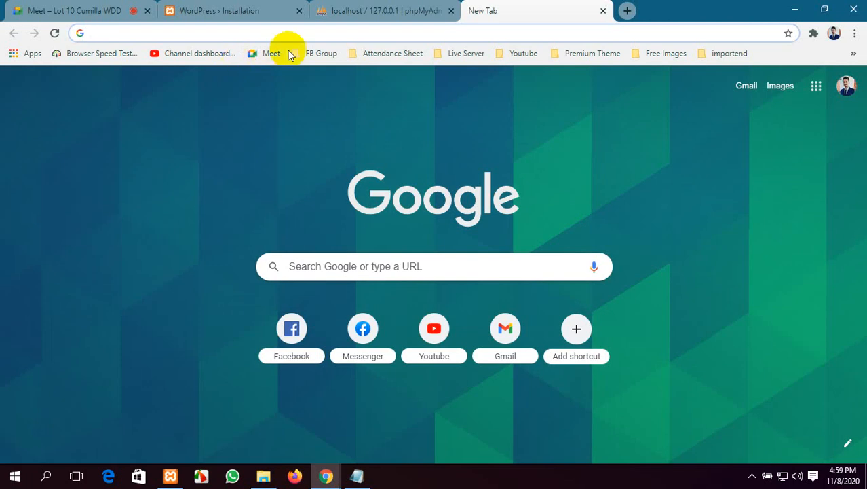
{"action": "left_click", "coordinate": [318, 9]}
{"action": "left_click", "coordinate": [227, 9]}
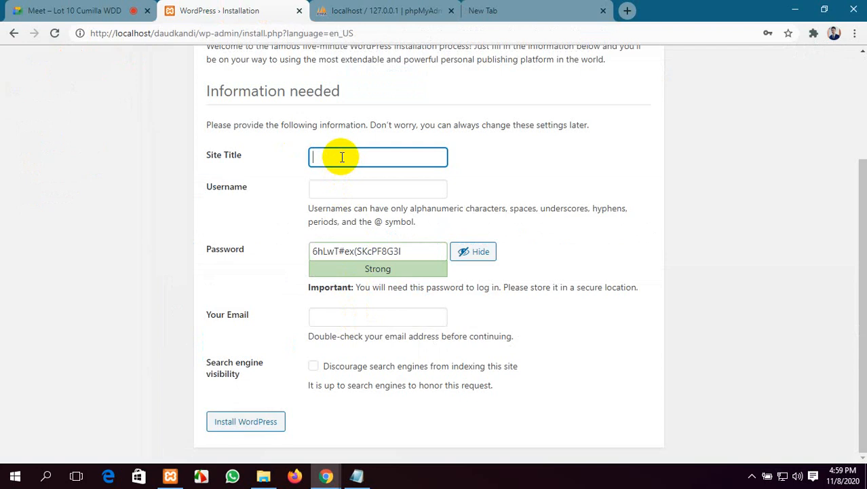
Step: Enter 'Green Bangla' as the site title and the admin username, then select the suggested password
{"action": "type", "text": "Green Bangla"}
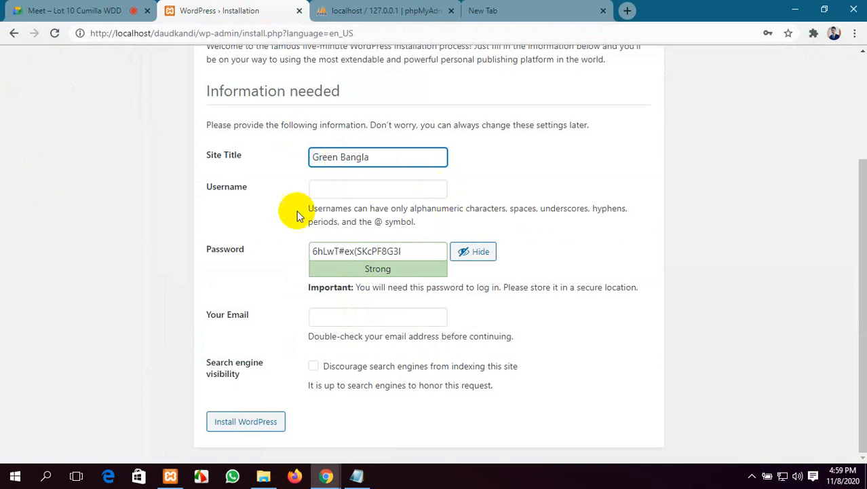
{"action": "left_click", "coordinate": [335, 189]}
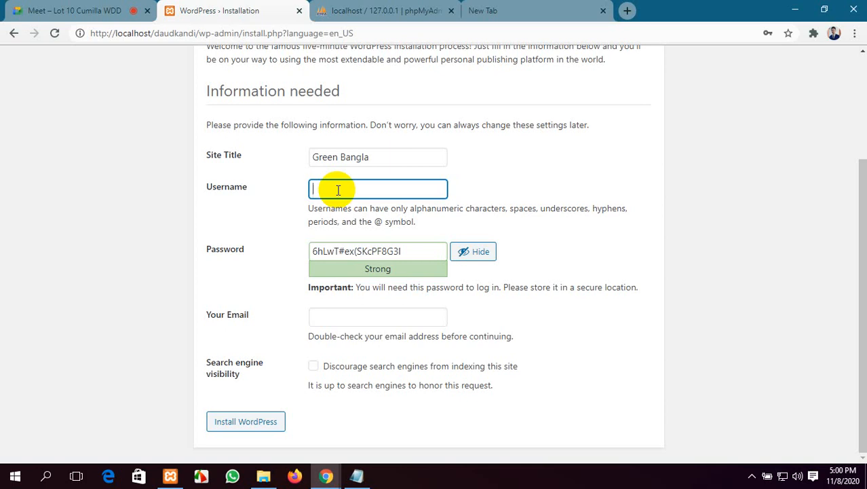
{"action": "left_click", "coordinate": [367, 160]}
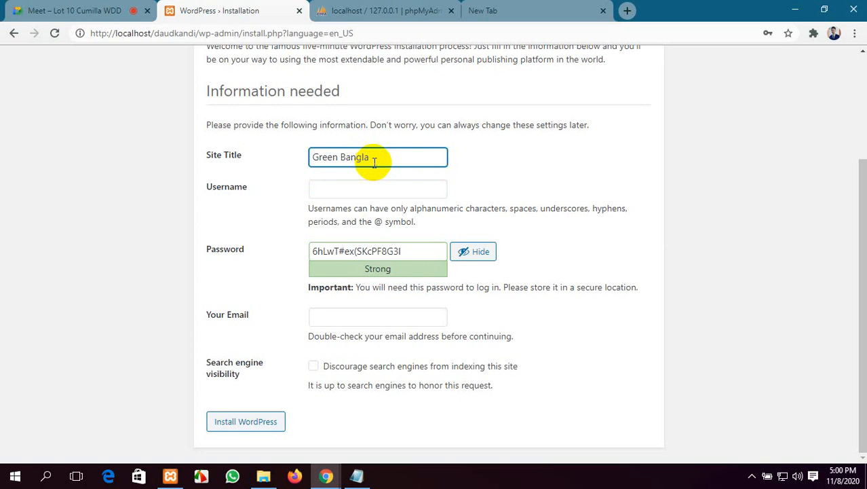
{"action": "left_click", "coordinate": [346, 192]}
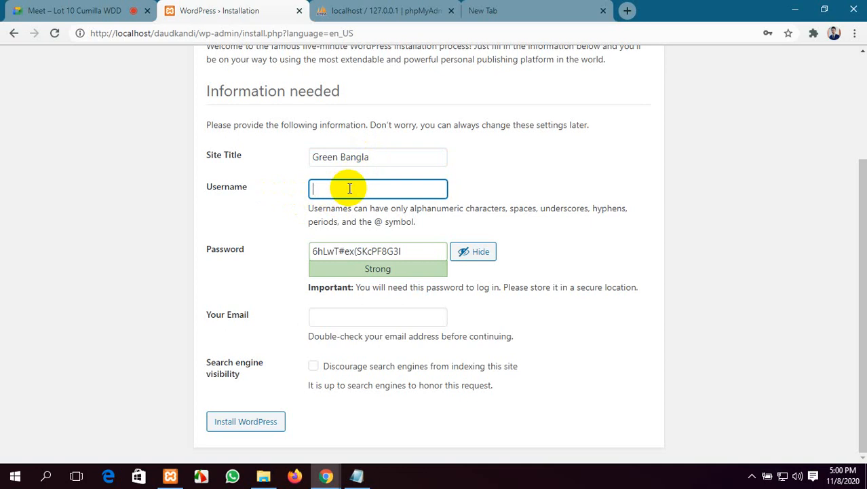
{"action": "type", "text": "kanon"}
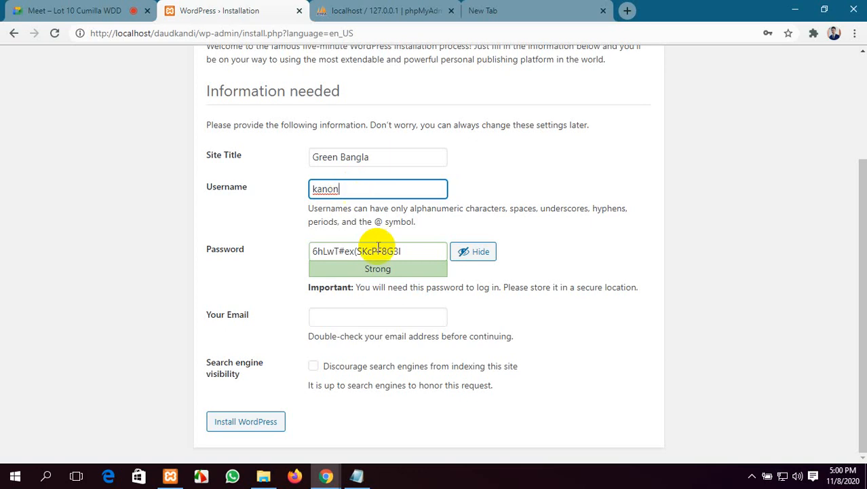
{"action": "left_click_drag", "start_coordinate": [410, 253], "coordinate": [304, 257]}
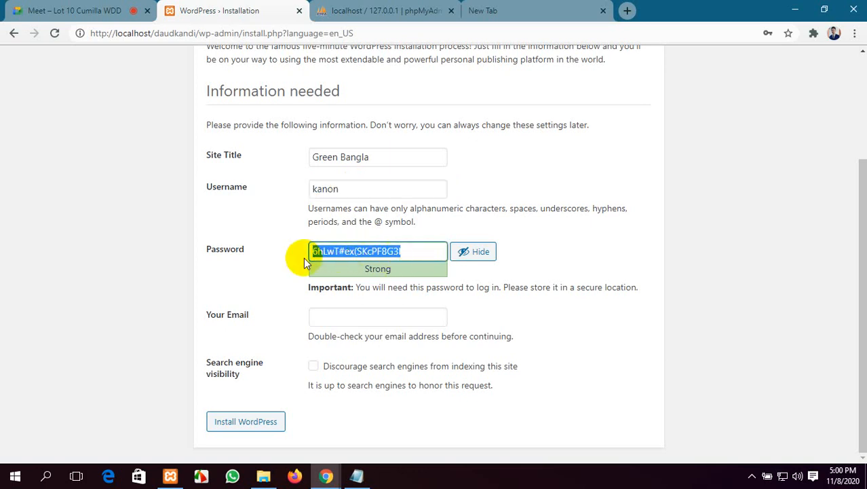
Step: Replace the suggested password with a custom weak password and confirm its use
{"action": "key", "text": "BackSpace"}
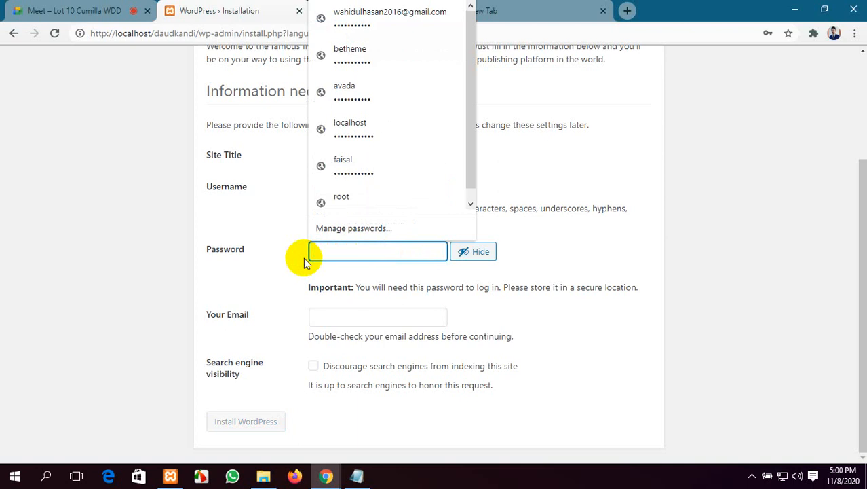
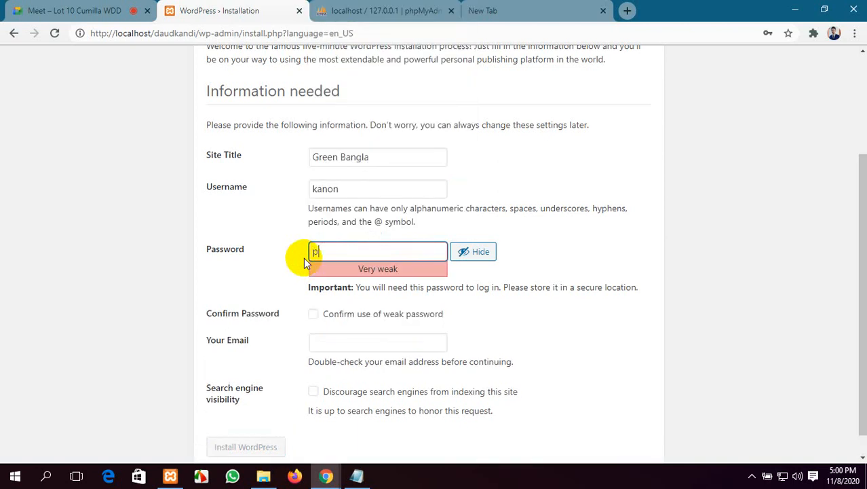
{"action": "key", "text": "BackSpace"}
{"action": "key", "text": "BackSpace"}
{"action": "key", "text": "BackSpace"}
{"action": "key", "text": "BackSpace"}
{"action": "key", "text": "BackSpace"}
{"action": "key", "text": "BackSpace"}
{"action": "key", "text": "BackSpace"}
{"action": "key", "text": "BackSpace"}
{"action": "key", "text": "BackSpace"}
{"action": "key", "text": "BackSpace"}
{"action": "key", "text": "BackSpace"}
{"action": "key", "text": "BackSpace"}
{"action": "key", "text": "BackSpace"}
{"action": "key", "text": "BackSpace"}
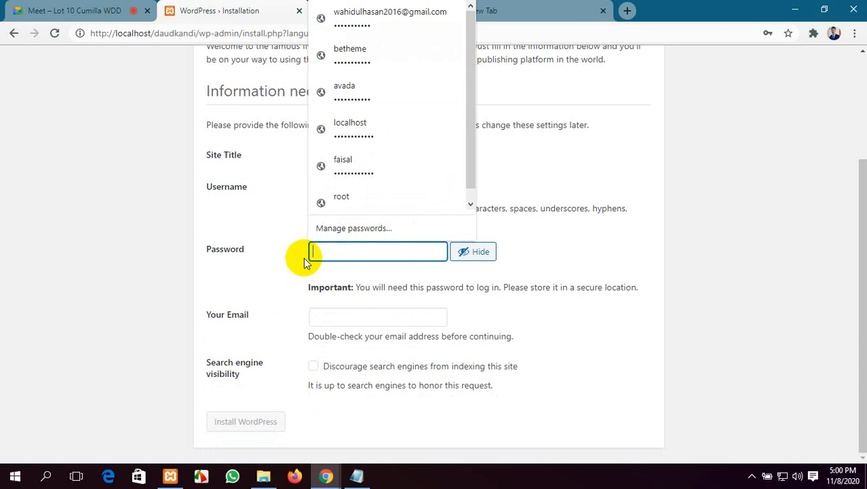
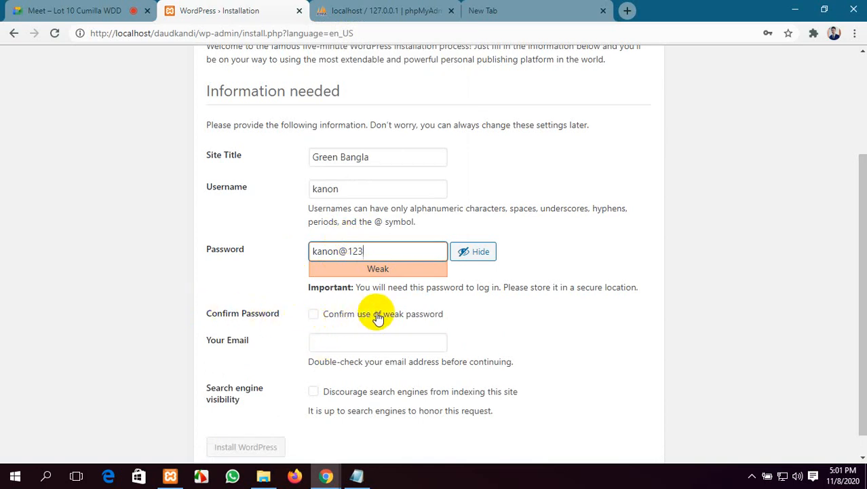
{"action": "left_click", "coordinate": [314, 314]}
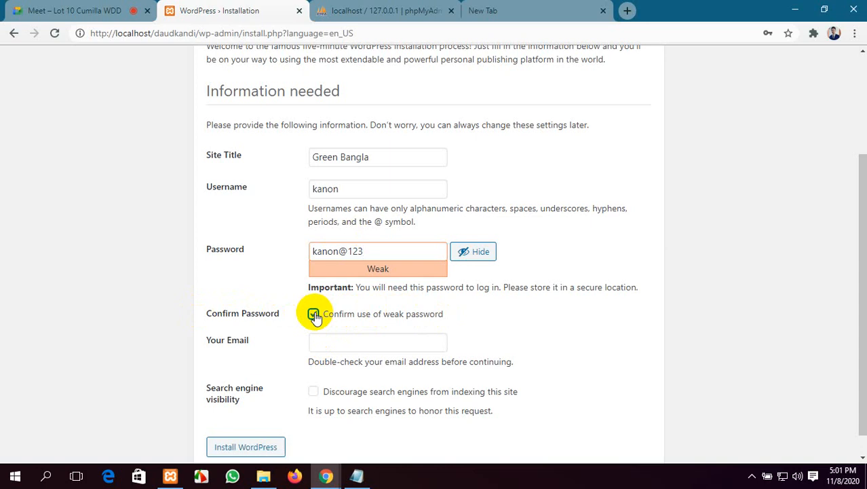
Step: Fill in the administrator's e-mail address in the Your Email field
{"action": "scroll", "coordinate": [396, 319], "scroll_direction": "down", "scroll_amount": 1}
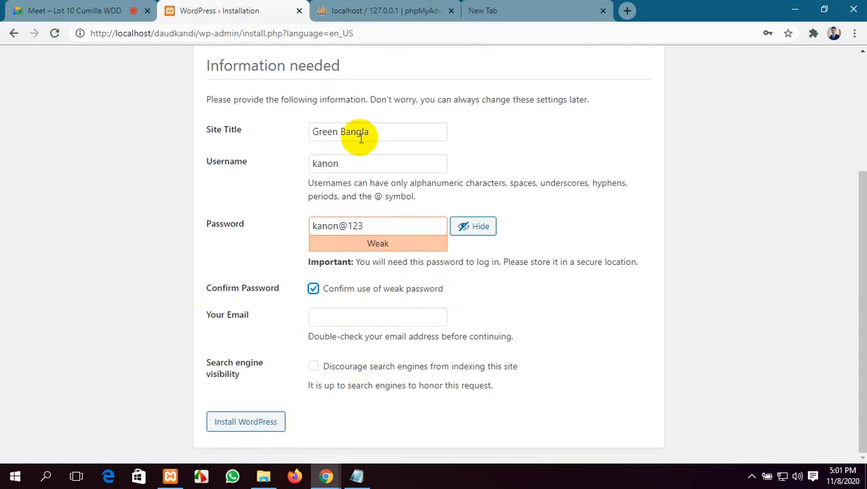
{"action": "left_click", "coordinate": [345, 318]}
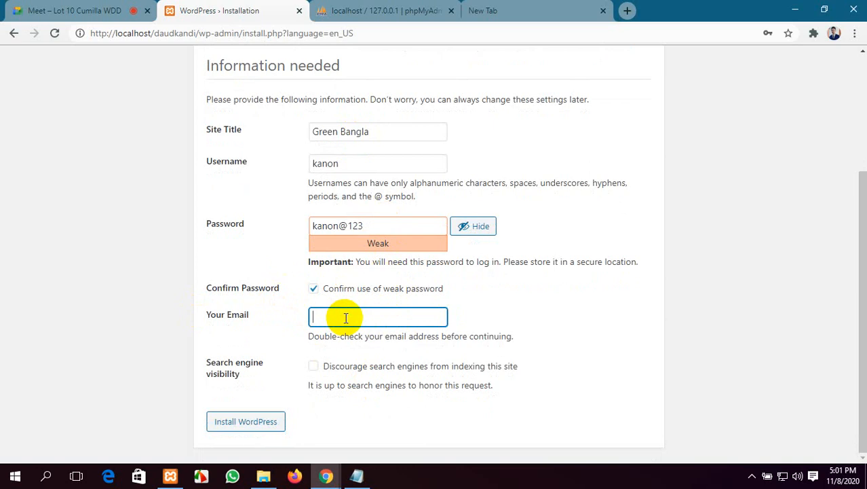
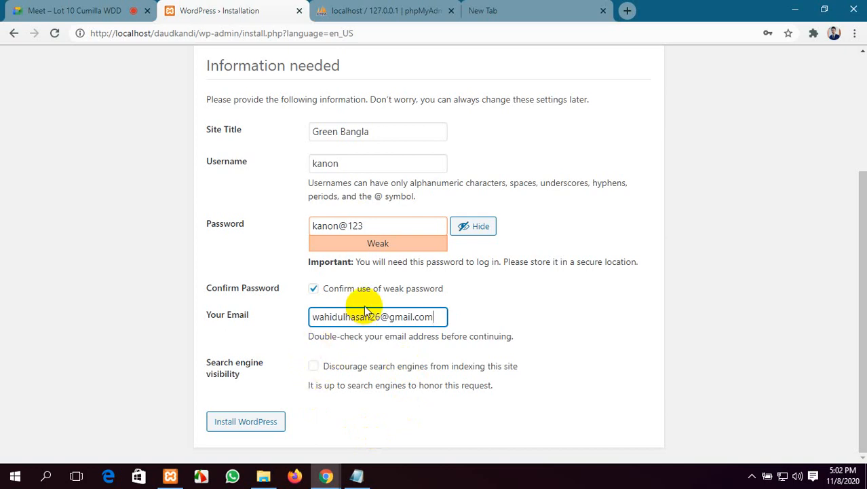
Step: Install WordPress, point out the created username on the Success page, and go to login
{"action": "left_click", "coordinate": [251, 425]}
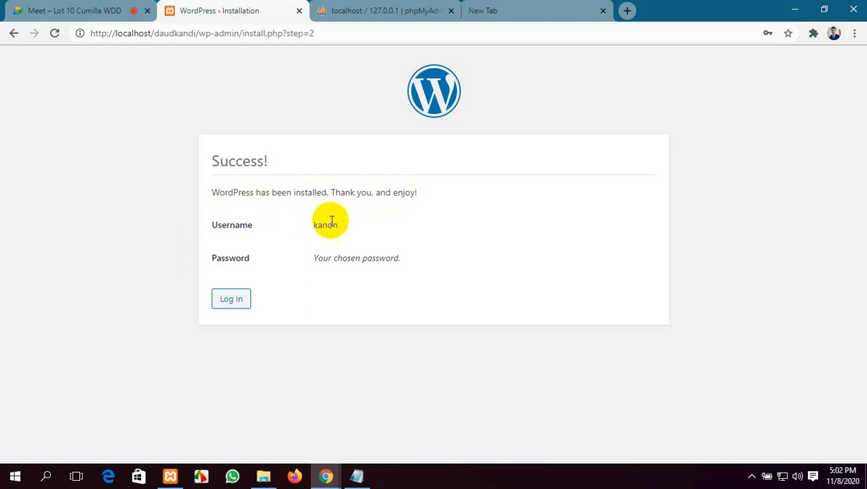
{"action": "left_click_drag", "start_coordinate": [317, 225], "coordinate": [339, 226]}
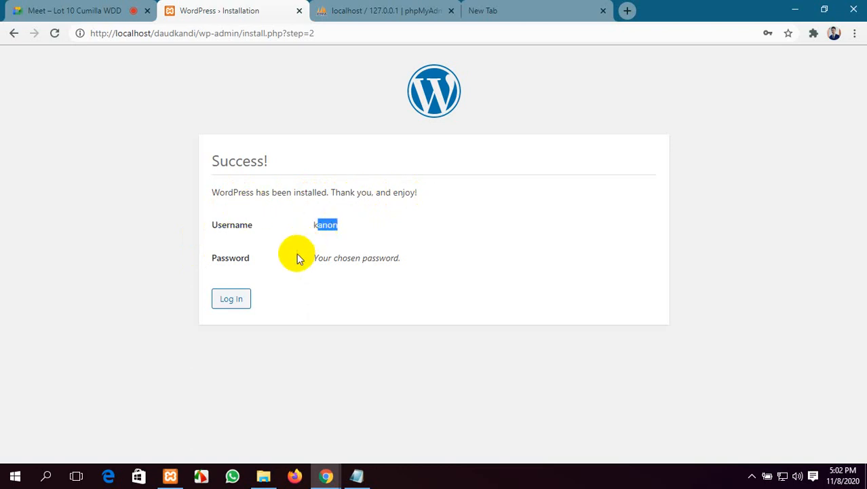
{"action": "left_click", "coordinate": [393, 258]}
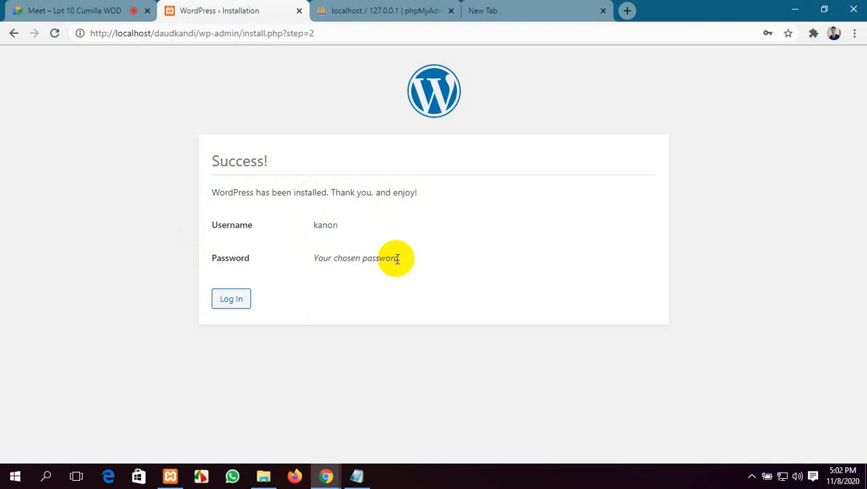
{"action": "left_click", "coordinate": [239, 304]}
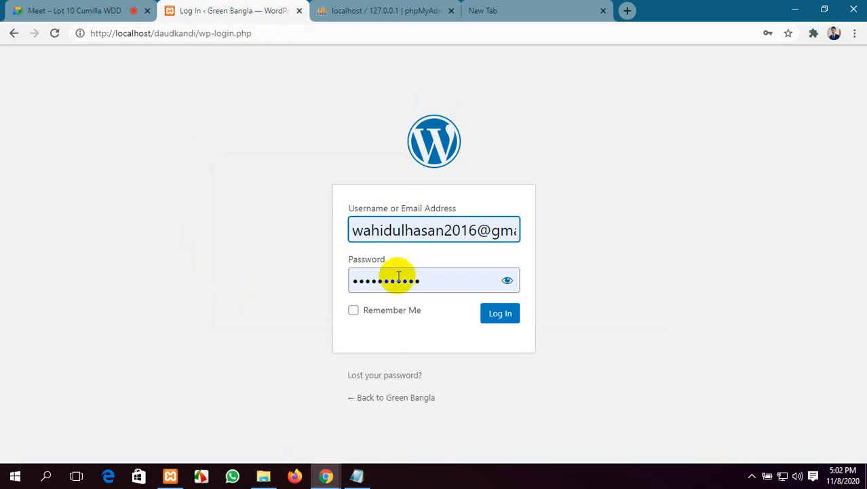
Step: Replace the autofilled e-mail in the username field with the admin username
{"action": "left_click", "coordinate": [383, 228]}
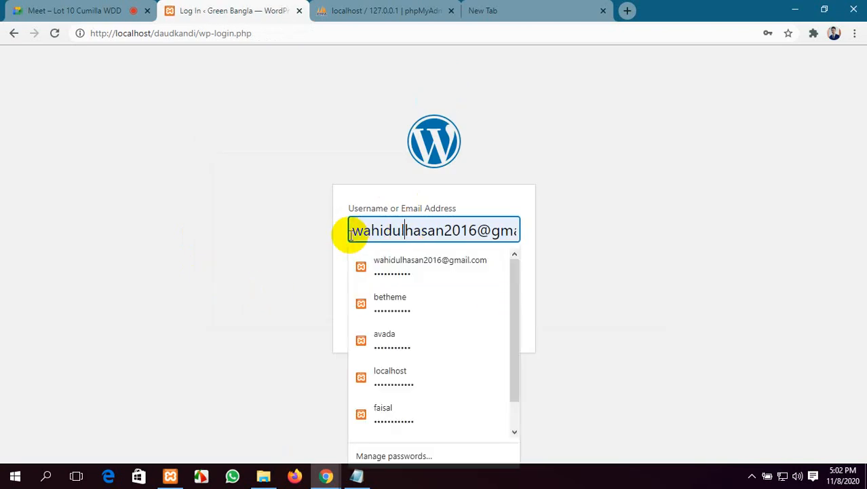
{"action": "left_click_drag", "start_coordinate": [343, 232], "coordinate": [515, 248]}
{"action": "key", "text": "BackSpace"}
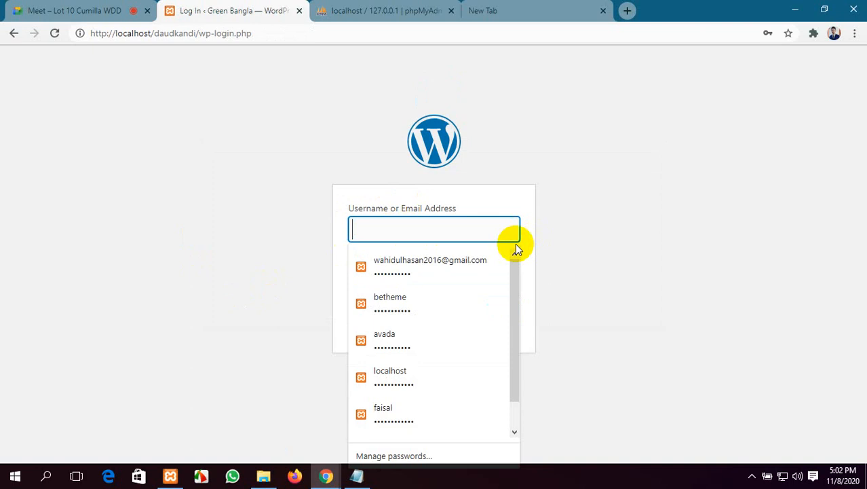
{"action": "type", "text": "kanon"}
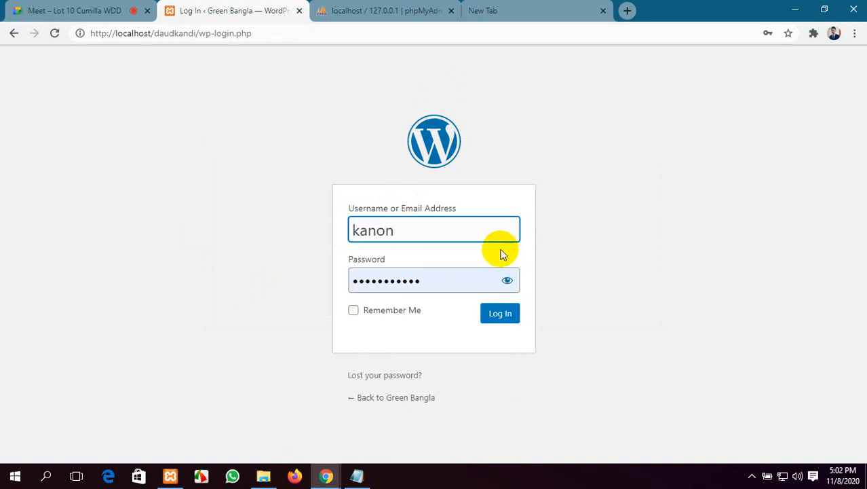
Step: Replace the autofilled password with the admin password, tick Remember Me, and sign in
{"action": "left_click", "coordinate": [507, 281]}
{"action": "left_click_drag", "start_coordinate": [451, 278], "coordinate": [319, 284]}
{"action": "key", "text": "BackSpace"}
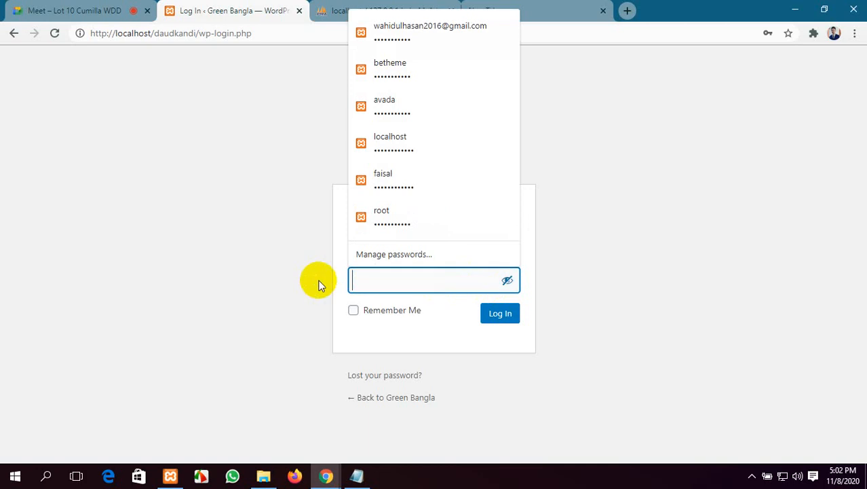
{"action": "type", "text": "p"}
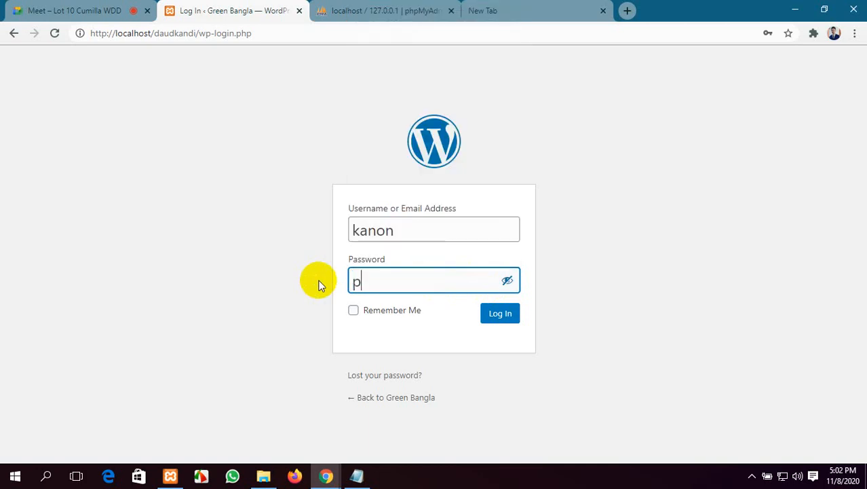
{"action": "key", "text": "BackSpace"}
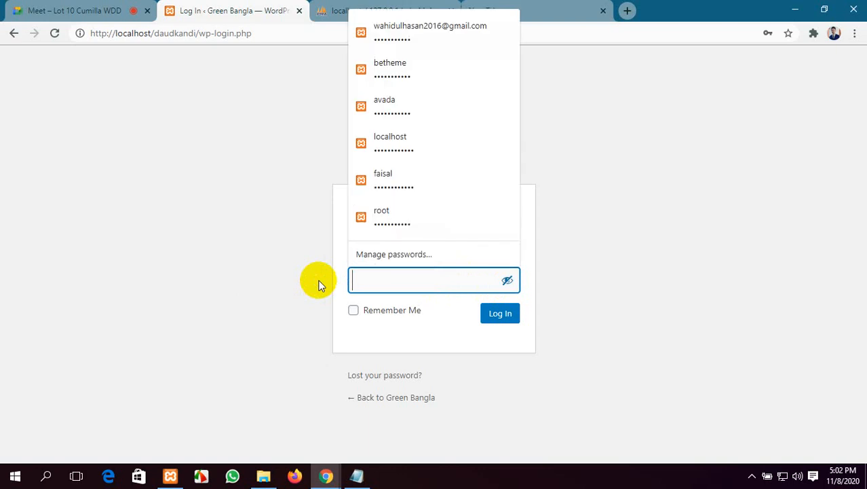
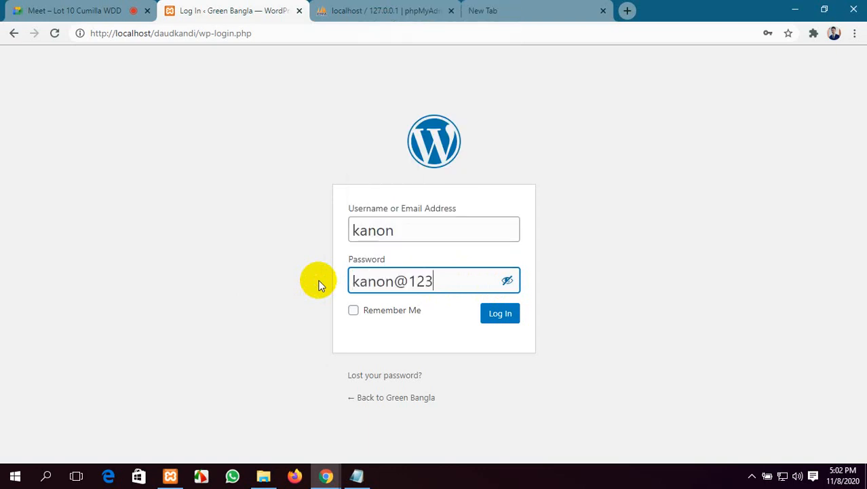
{"action": "left_click", "coordinate": [366, 315]}
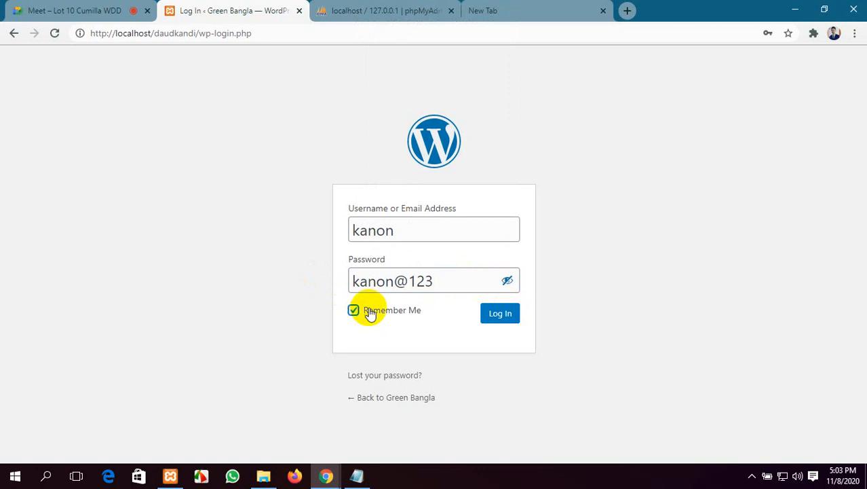
{"action": "left_click", "coordinate": [501, 316]}
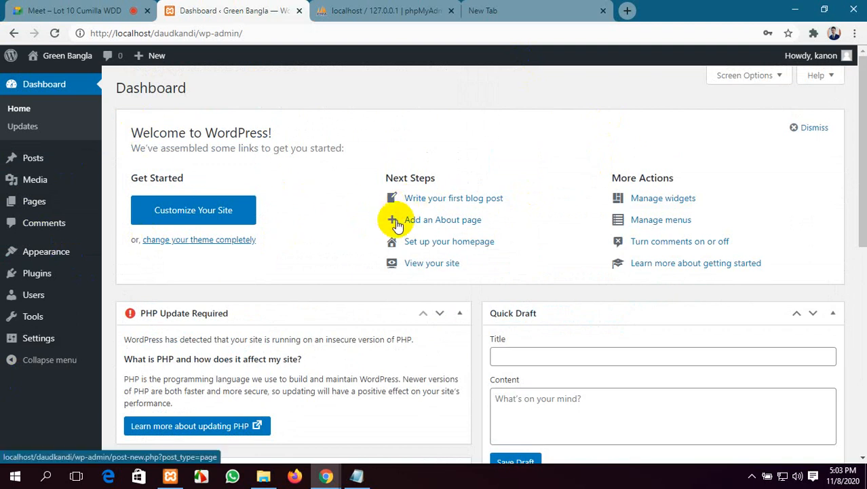
Step: Close the phpMyAdmin tab, leaving the WordPress Dashboard open
{"action": "mouse_move", "coordinate": [66, 61]}
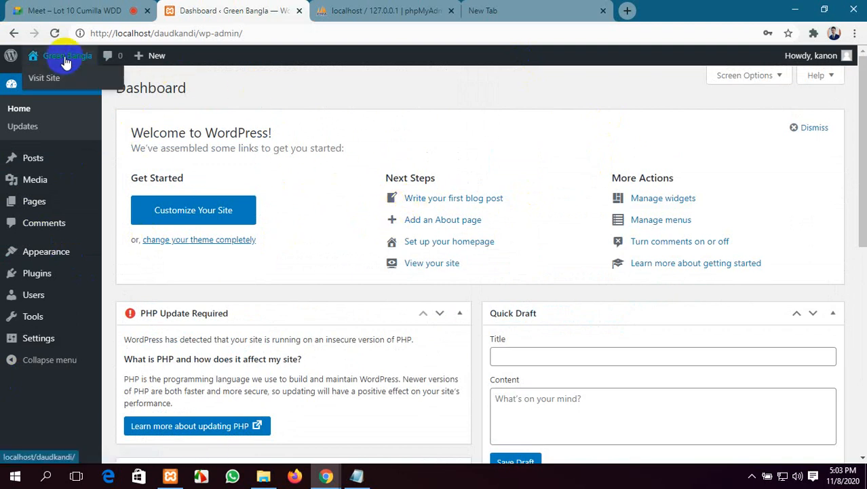
{"action": "left_click", "coordinate": [418, 12]}
{"action": "left_click", "coordinate": [450, 10]}
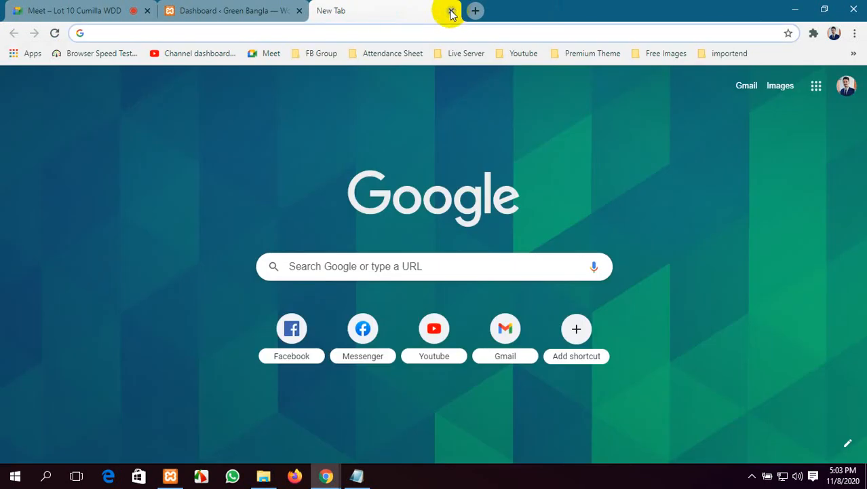
Step: Replace the empty tab with a new tab loading localhost/daudkandi
{"action": "left_click", "coordinate": [451, 11]}
{"action": "left_click", "coordinate": [323, 11]}
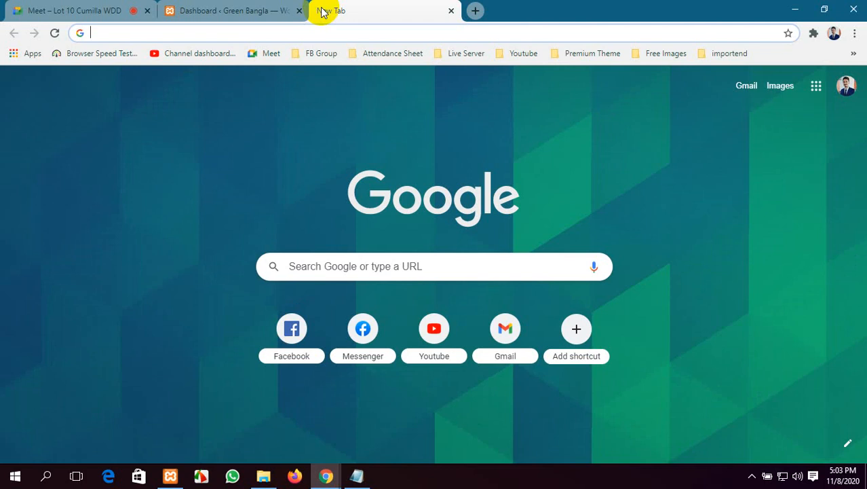
{"action": "type", "text": "lo"}
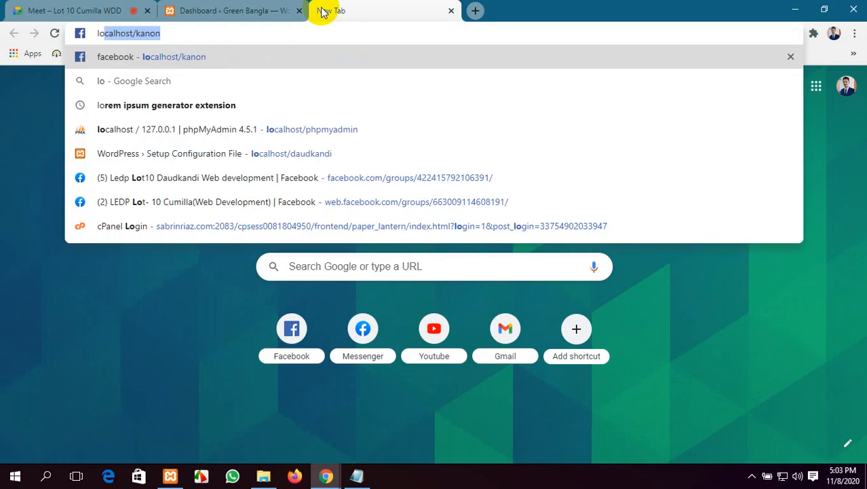
{"action": "type", "text": "calho"}
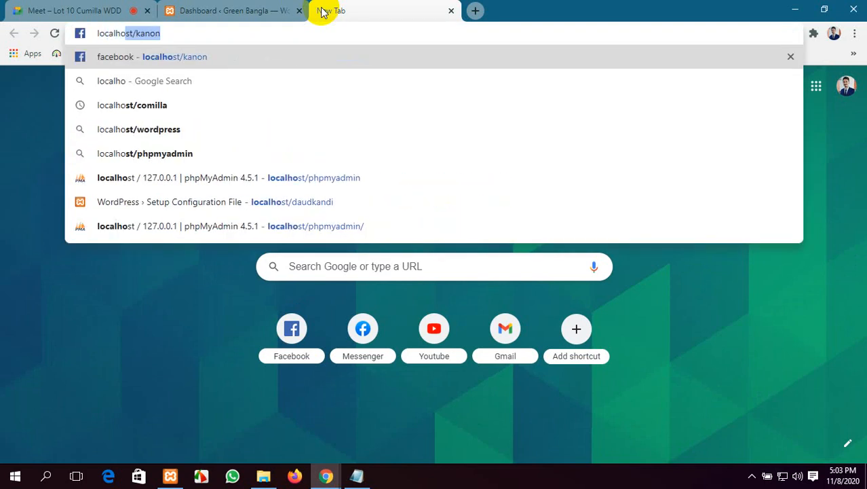
{"action": "type", "text": "st/"}
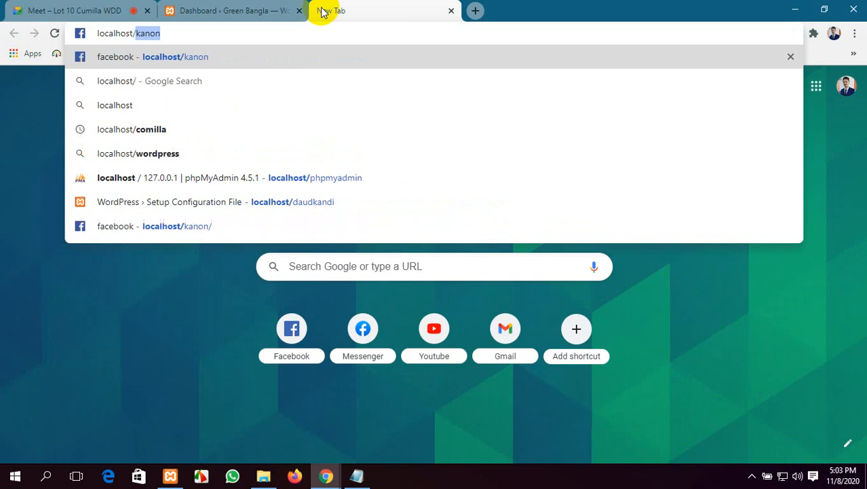
{"action": "type", "text": "da"}
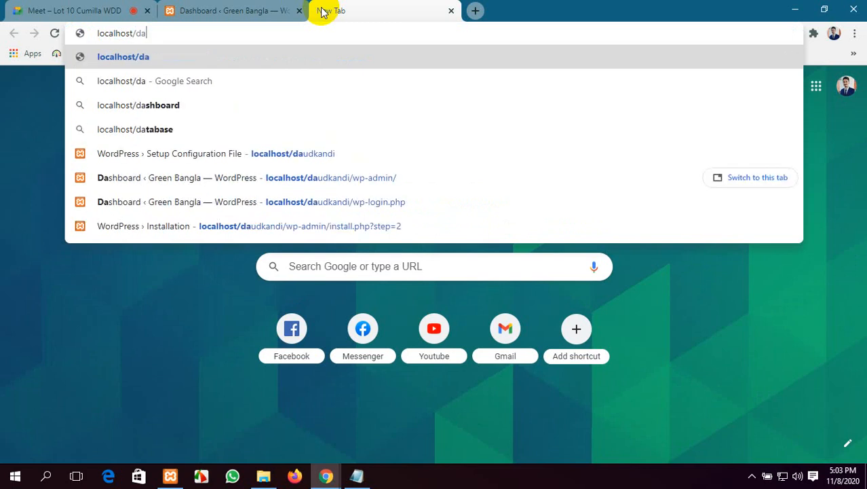
{"action": "type", "text": "ud"}
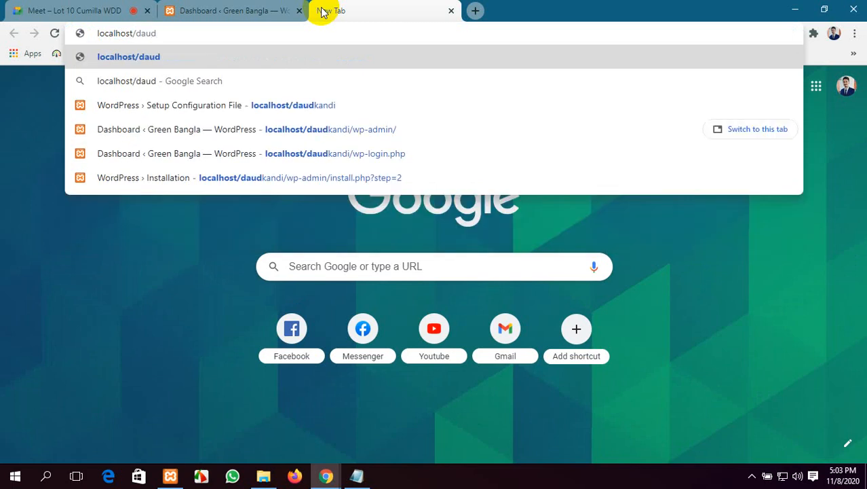
{"action": "type", "text": "kandi"}
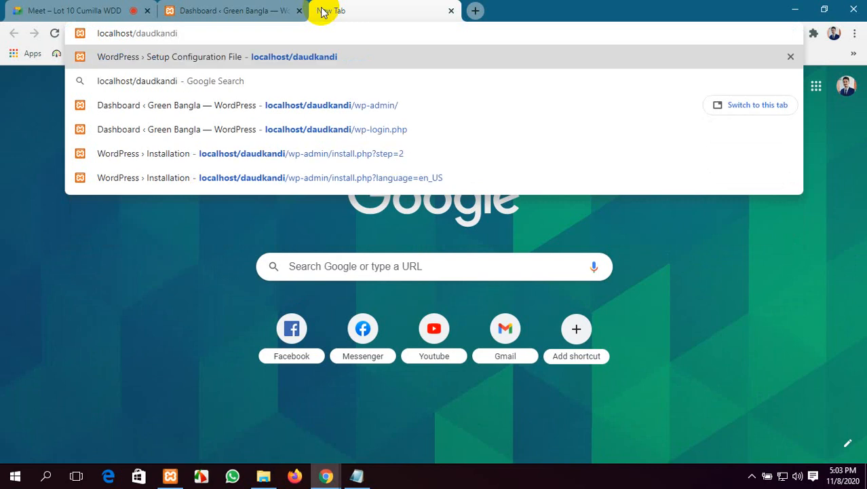
{"action": "key", "text": "Return"}
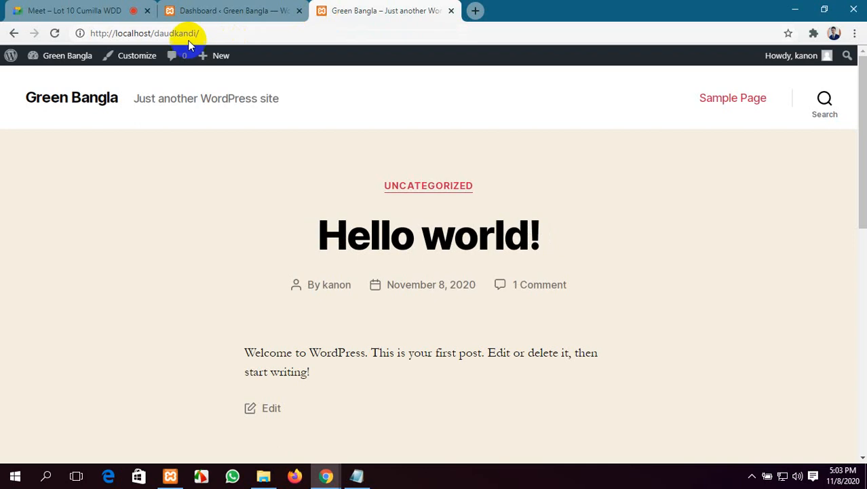
Step: Highlight the Green Bangla site title, then scroll up and down the front page
{"action": "left_click_drag", "start_coordinate": [124, 100], "coordinate": [57, 100]}
{"action": "left_click", "coordinate": [23, 102]}
{"action": "scroll", "coordinate": [558, 261], "scroll_direction": "down", "scroll_amount": 12}
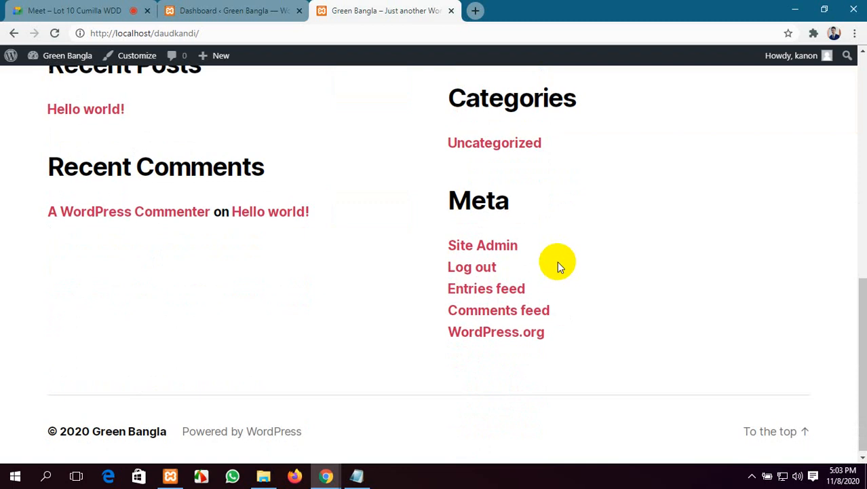
{"action": "scroll", "coordinate": [558, 261], "scroll_direction": "up", "scroll_amount": 15}
{"action": "scroll", "coordinate": [557, 261], "scroll_direction": "down", "scroll_amount": 14}
{"action": "scroll", "coordinate": [557, 260], "scroll_direction": "up", "scroll_amount": 12}
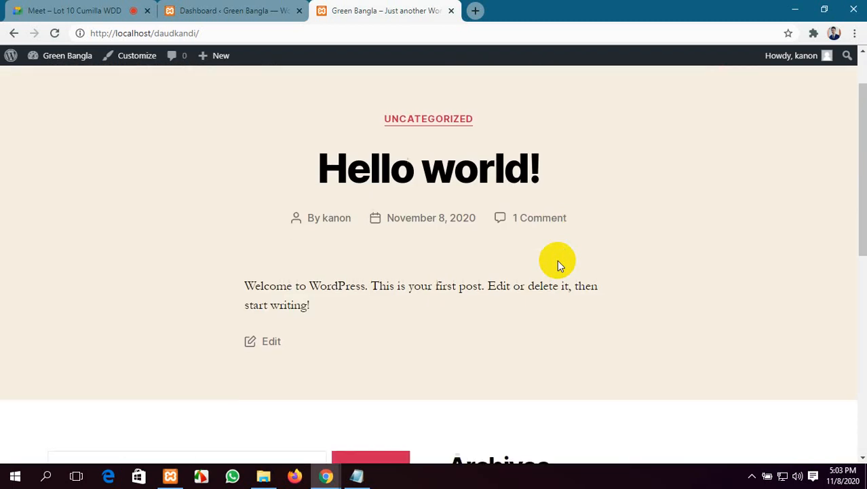
{"action": "scroll", "coordinate": [557, 260], "scroll_direction": "up", "scroll_amount": 1}
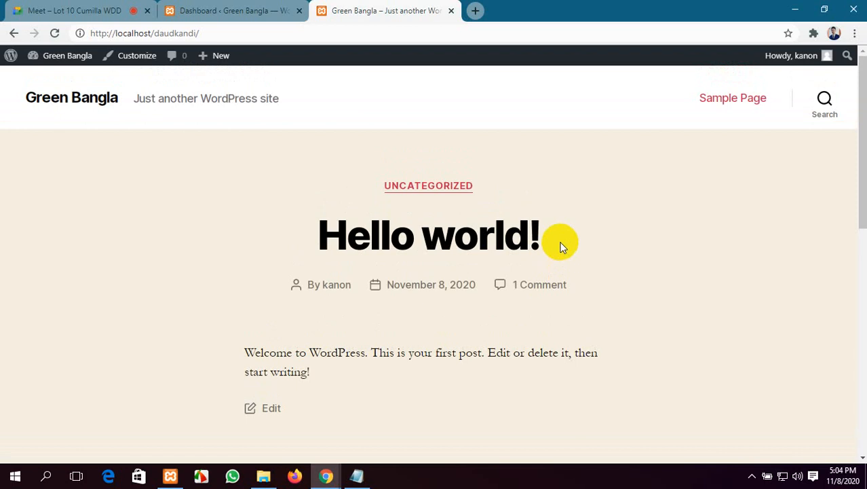
{"action": "scroll", "coordinate": [562, 245], "scroll_direction": "down", "scroll_amount": 8}
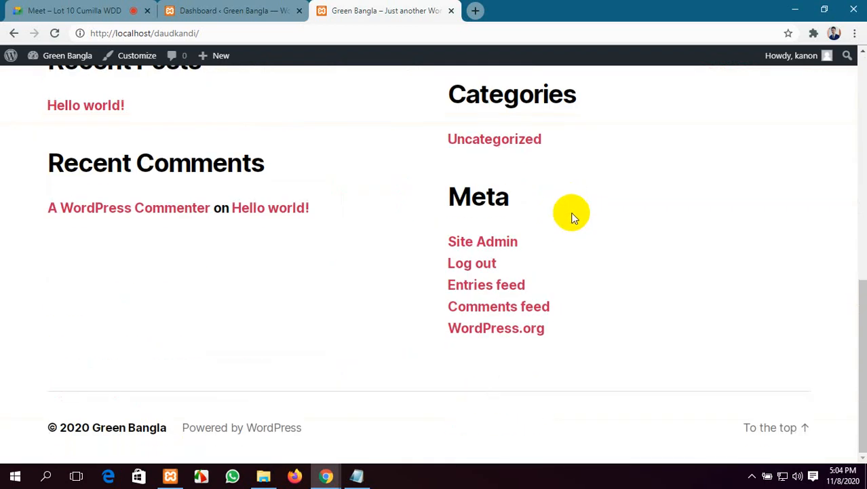
{"action": "scroll", "coordinate": [572, 218], "scroll_direction": "up", "scroll_amount": 10}
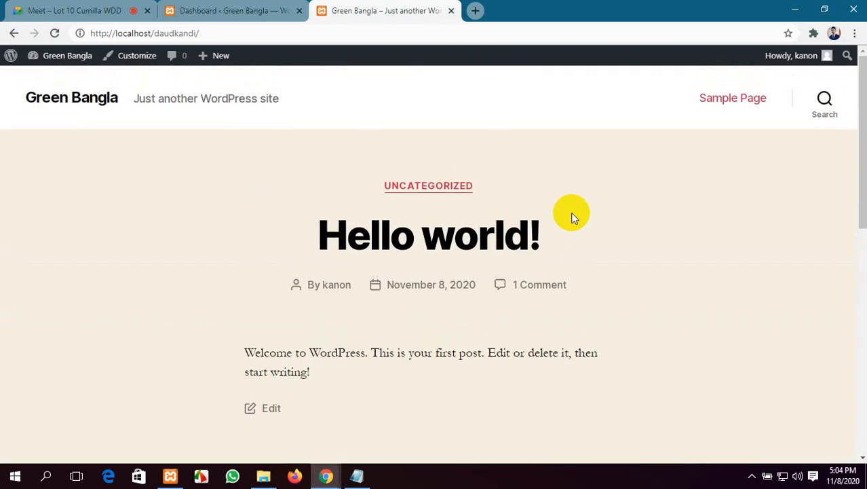
Step: Switch between the admin Dashboard and the Green Bangla front page, scrolling the front page
{"action": "left_click", "coordinate": [210, 10]}
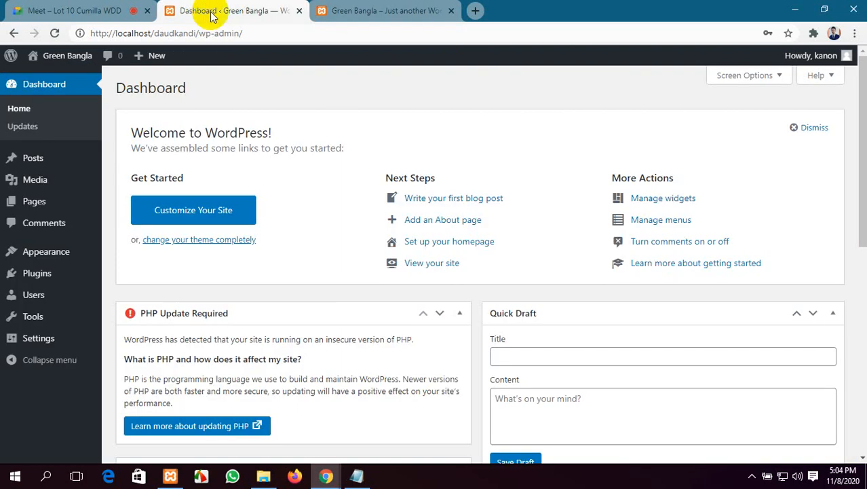
{"action": "left_click", "coordinate": [359, 5]}
{"action": "left_click", "coordinate": [216, 10]}
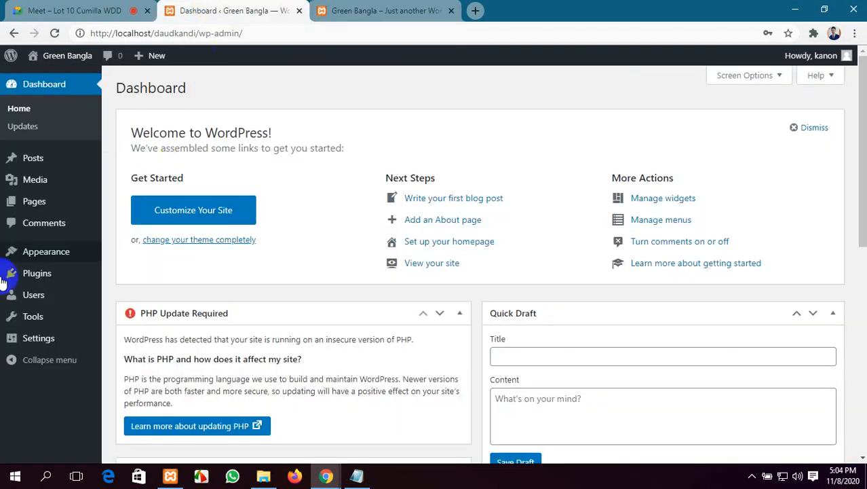
{"action": "left_click", "coordinate": [360, 10]}
{"action": "scroll", "coordinate": [475, 197], "scroll_direction": "down", "scroll_amount": 5}
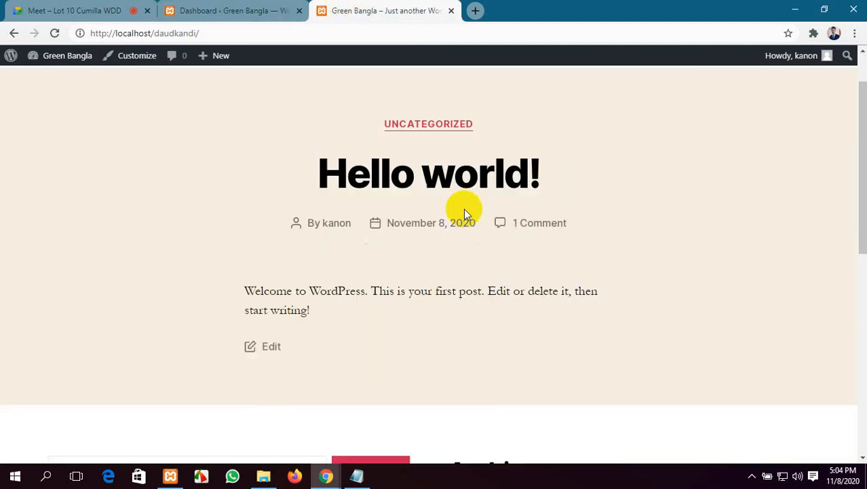
{"action": "scroll", "coordinate": [552, 358], "scroll_direction": "down", "scroll_amount": 3}
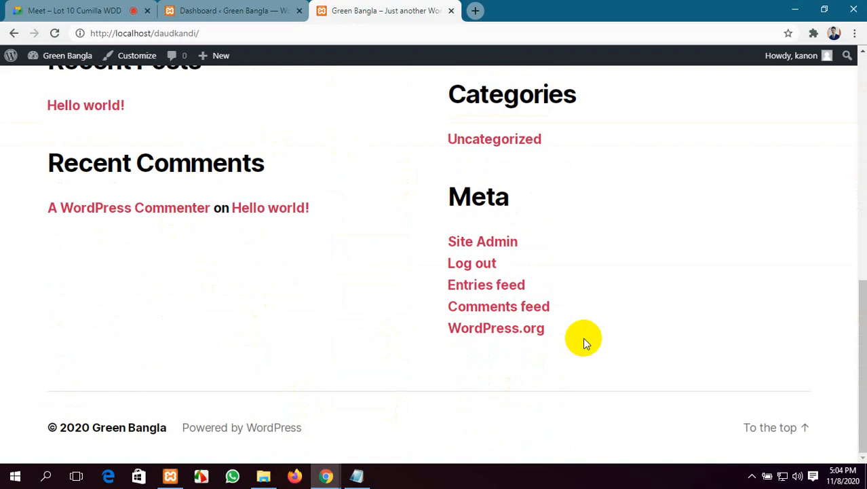
{"action": "scroll", "coordinate": [583, 337], "scroll_direction": "up", "scroll_amount": 10}
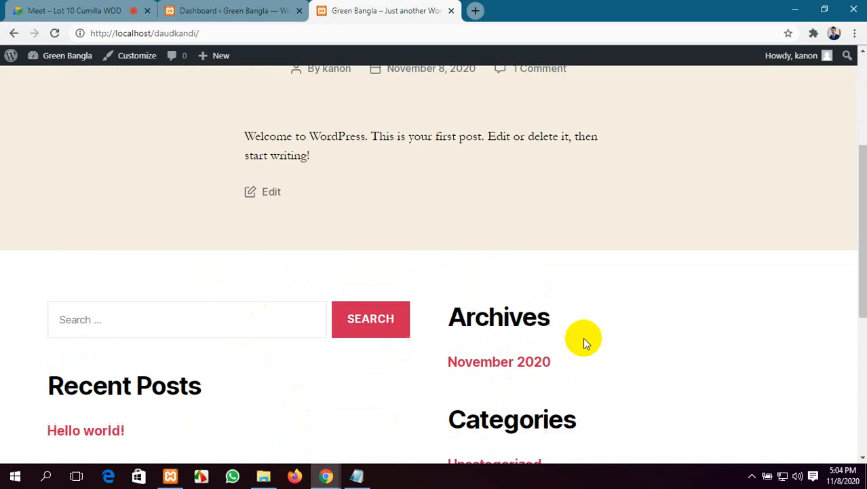
Step: Scroll through the admin Dashboard, then return to the Google Meet call
{"action": "left_click", "coordinate": [279, 10]}
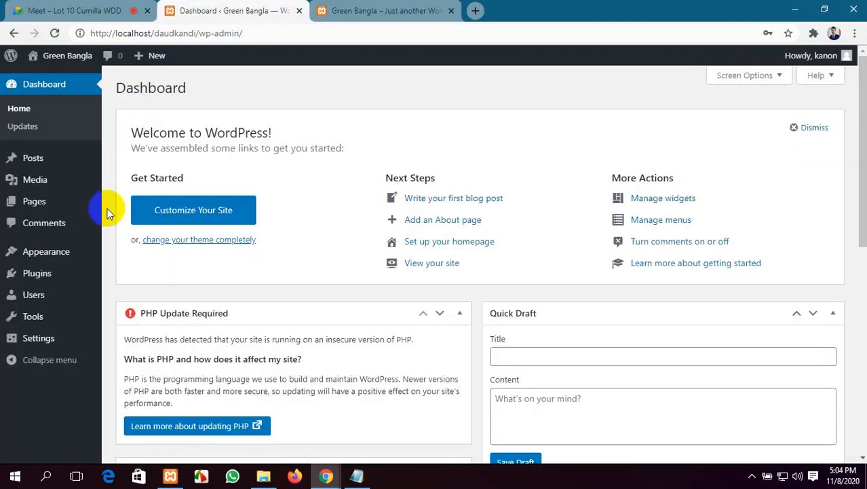
{"action": "scroll", "coordinate": [20, 232], "scroll_direction": "down", "scroll_amount": 1}
{"action": "scroll", "coordinate": [17, 190], "scroll_direction": "up", "scroll_amount": 1}
{"action": "left_click", "coordinate": [18, 8]}
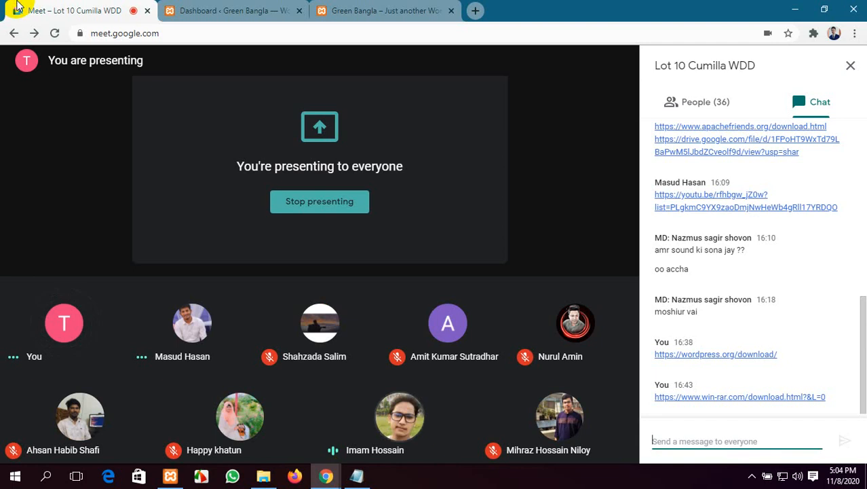
Step: Flip between the admin Dashboard and the Green Bangla front page, then return to Google Meet
{"action": "left_click", "coordinate": [237, 5]}
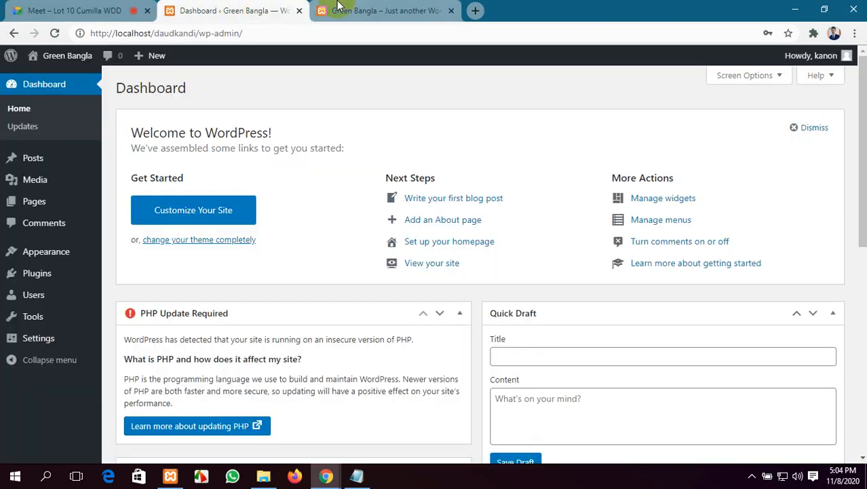
{"action": "key", "text": "ctrl+Tab"}
{"action": "left_click", "coordinate": [241, 6]}
{"action": "left_click", "coordinate": [338, 10]}
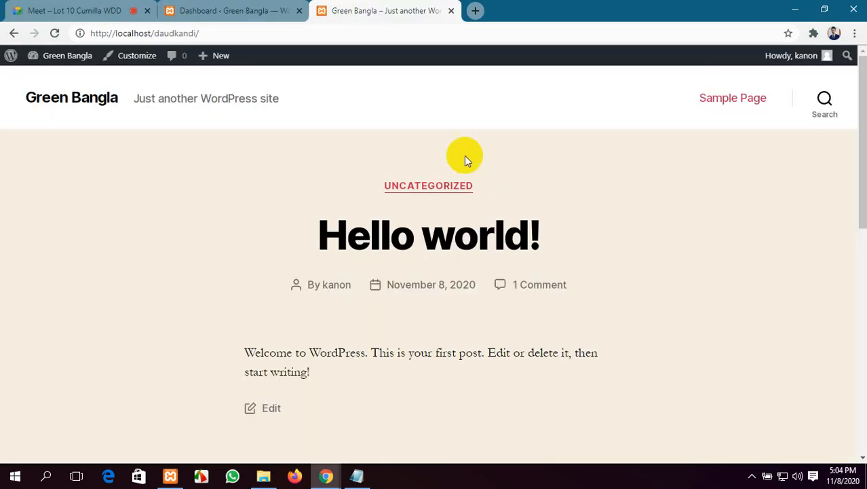
{"action": "left_click", "coordinate": [207, 7]}
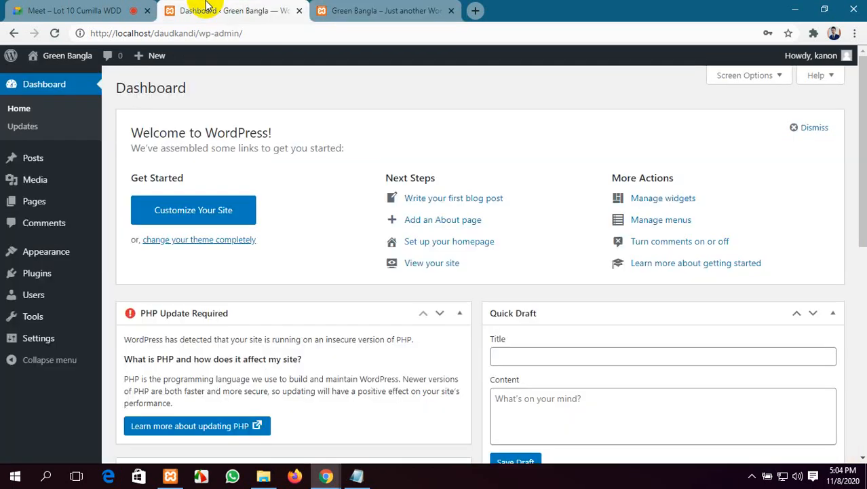
{"action": "left_click", "coordinate": [383, 10]}
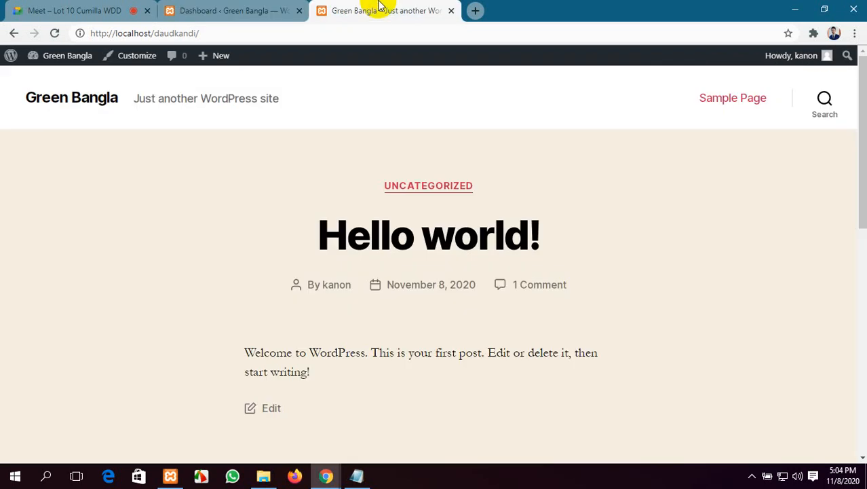
{"action": "left_click", "coordinate": [98, 9]}
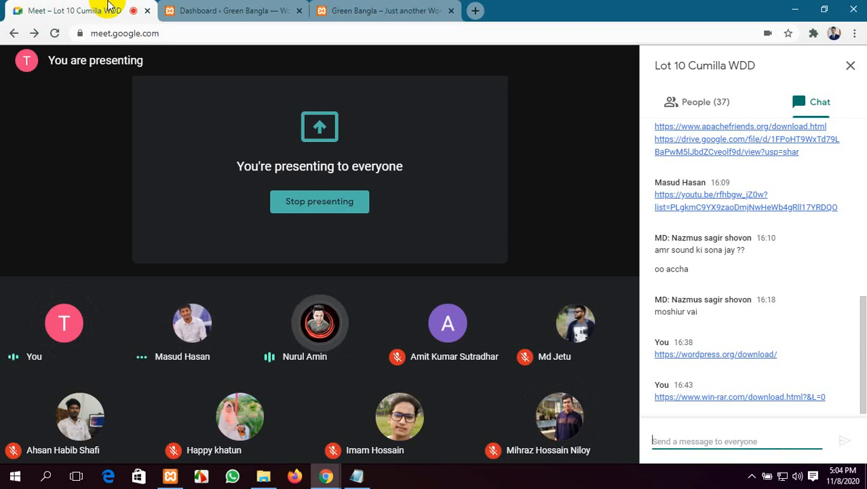
Step: Scroll through the admin Dashboard and then the Green Bangla front page
{"action": "left_click", "coordinate": [252, 12]}
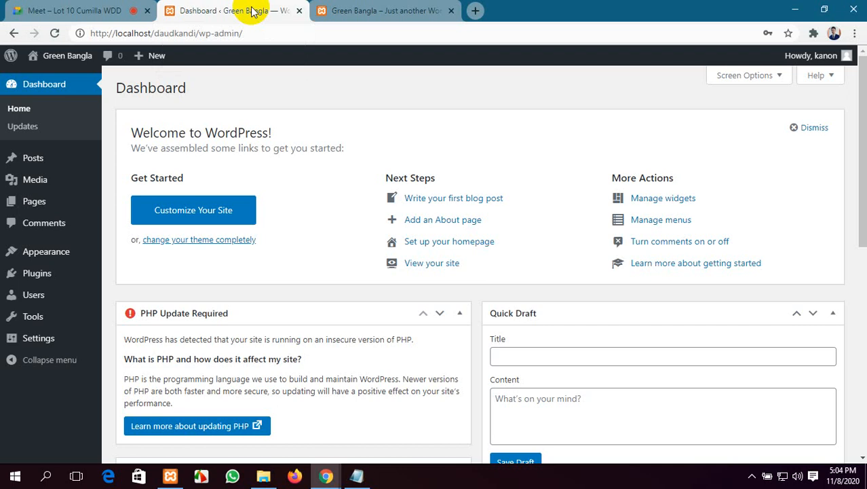
{"action": "scroll", "coordinate": [228, 136], "scroll_direction": "down", "scroll_amount": 2}
{"action": "scroll", "coordinate": [224, 146], "scroll_direction": "down", "scroll_amount": 5}
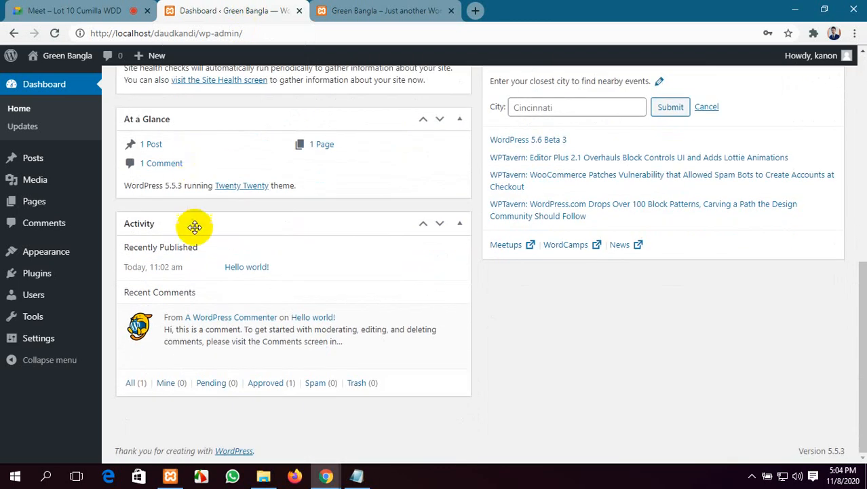
{"action": "scroll", "coordinate": [193, 226], "scroll_direction": "up", "scroll_amount": 7}
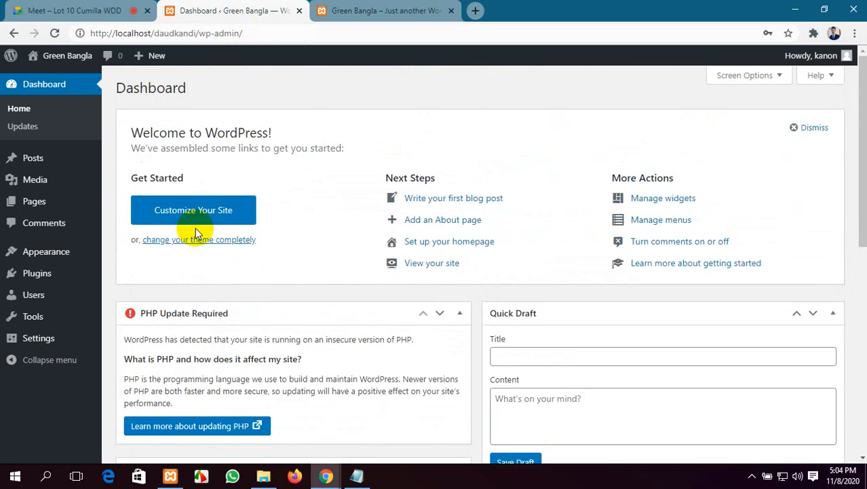
{"action": "left_click", "coordinate": [383, 11]}
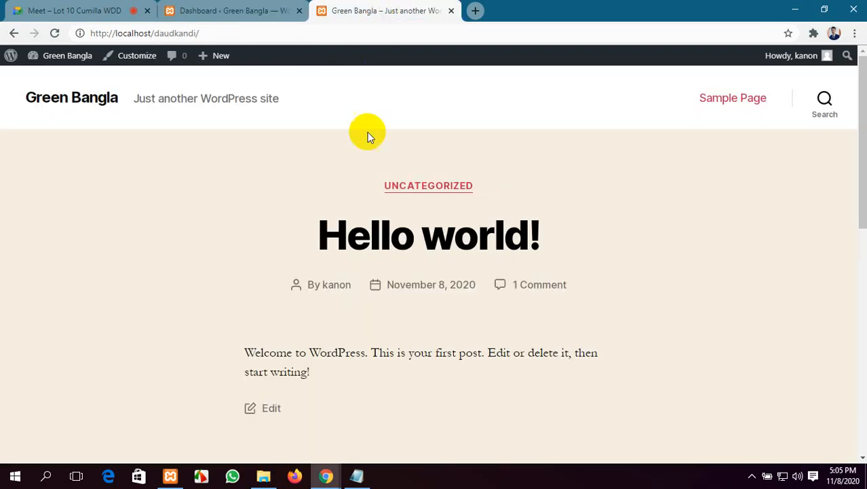
{"action": "scroll", "coordinate": [351, 349], "scroll_direction": "down", "scroll_amount": 10}
{"action": "scroll", "coordinate": [352, 351], "scroll_direction": "up", "scroll_amount": 10}
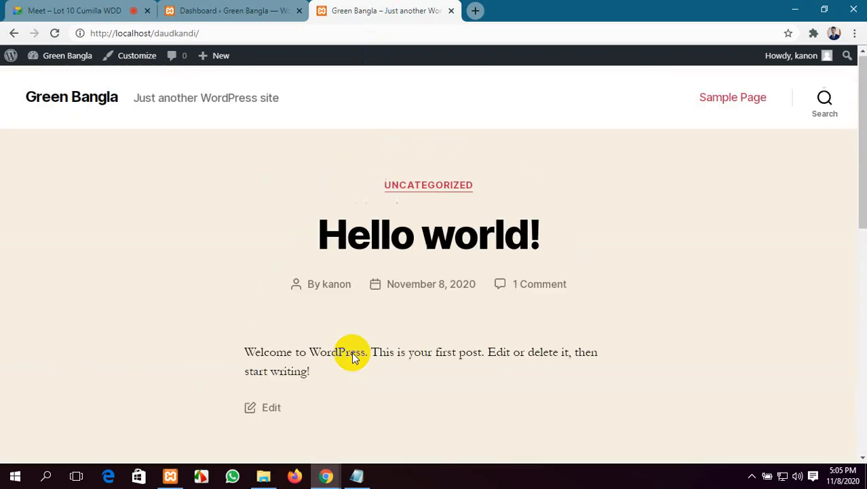
{"action": "scroll", "coordinate": [291, 284], "scroll_direction": "down", "scroll_amount": 10}
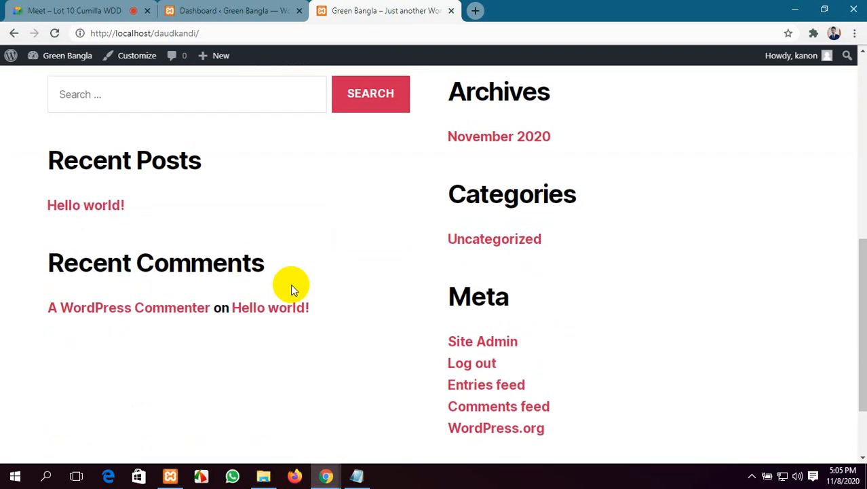
{"action": "scroll", "coordinate": [291, 284], "scroll_direction": "up", "scroll_amount": 10}
Step: Go back to the Dashboard and the Google Meet call, and show the hidden system tray icons
{"action": "left_click", "coordinate": [246, 8]}
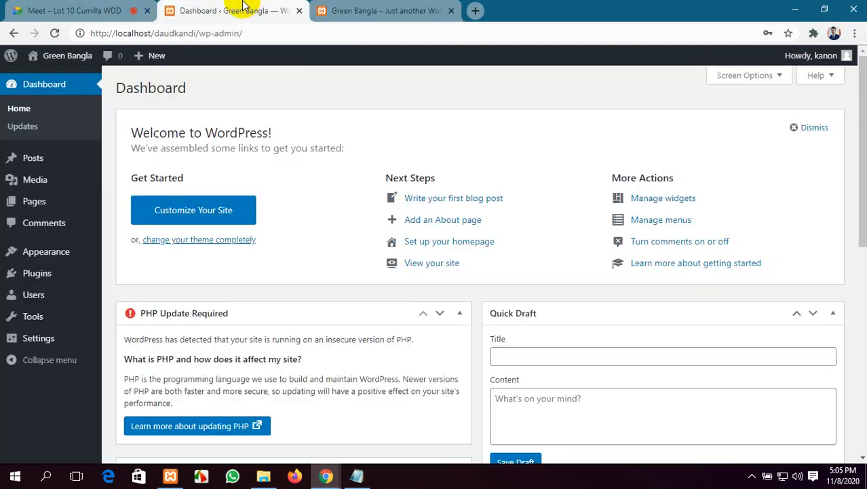
{"action": "left_click", "coordinate": [124, 7]}
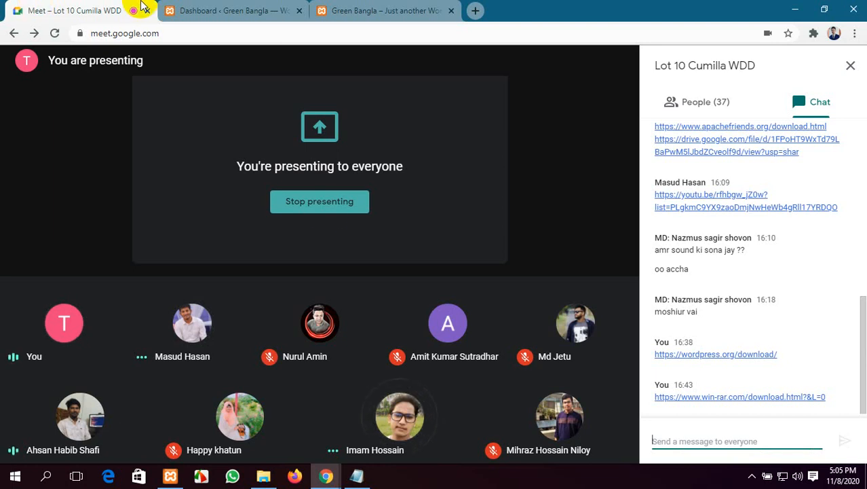
{"action": "left_click", "coordinate": [752, 476]}
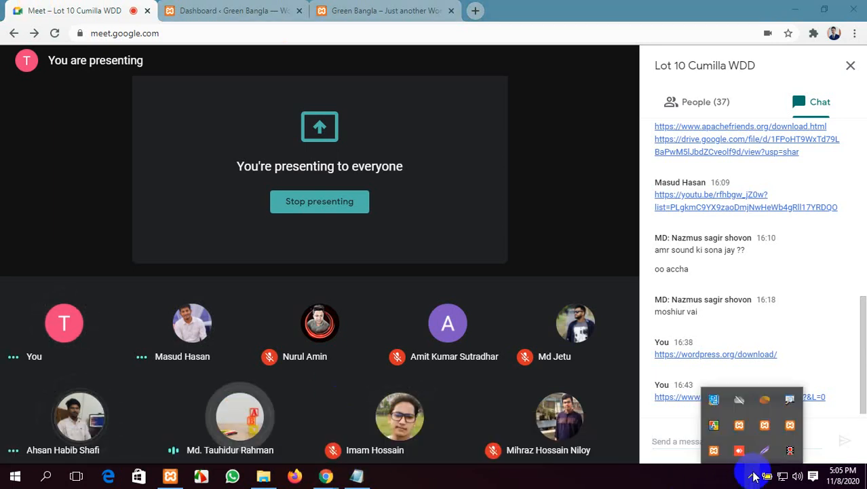